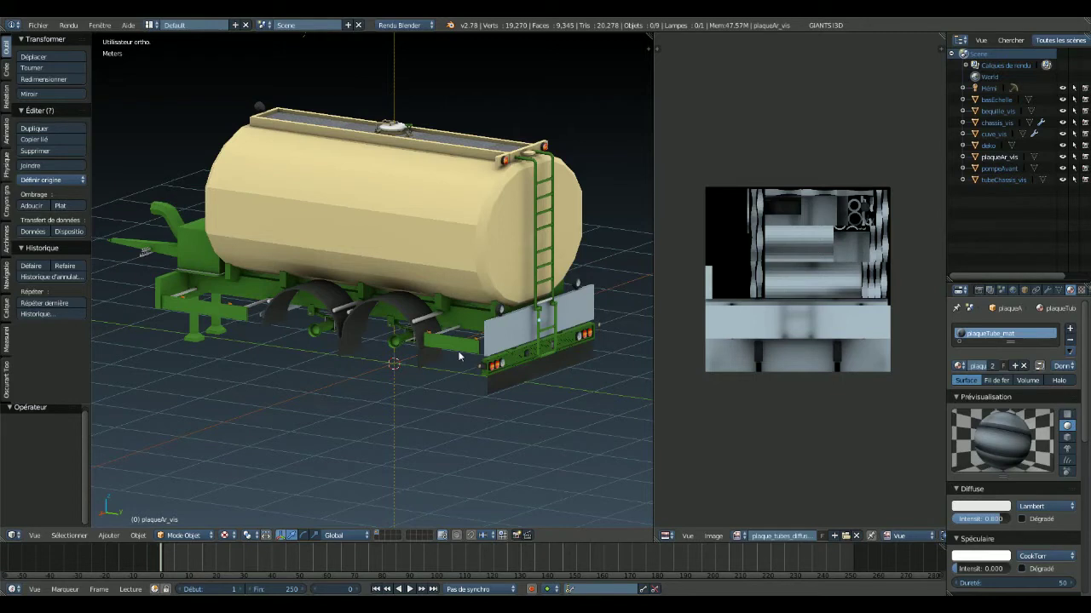
- Add a Plan primitive from the Créer tab's Ajouter primitive list
{"action": "left_click", "coordinate": [6, 71]}
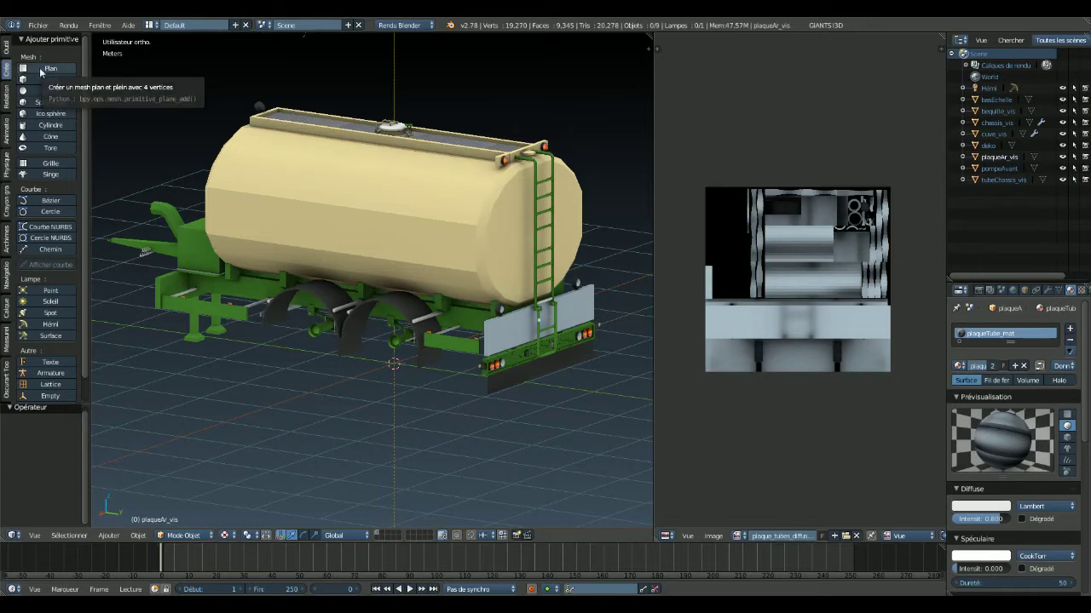
{"action": "left_click", "coordinate": [47, 68]}
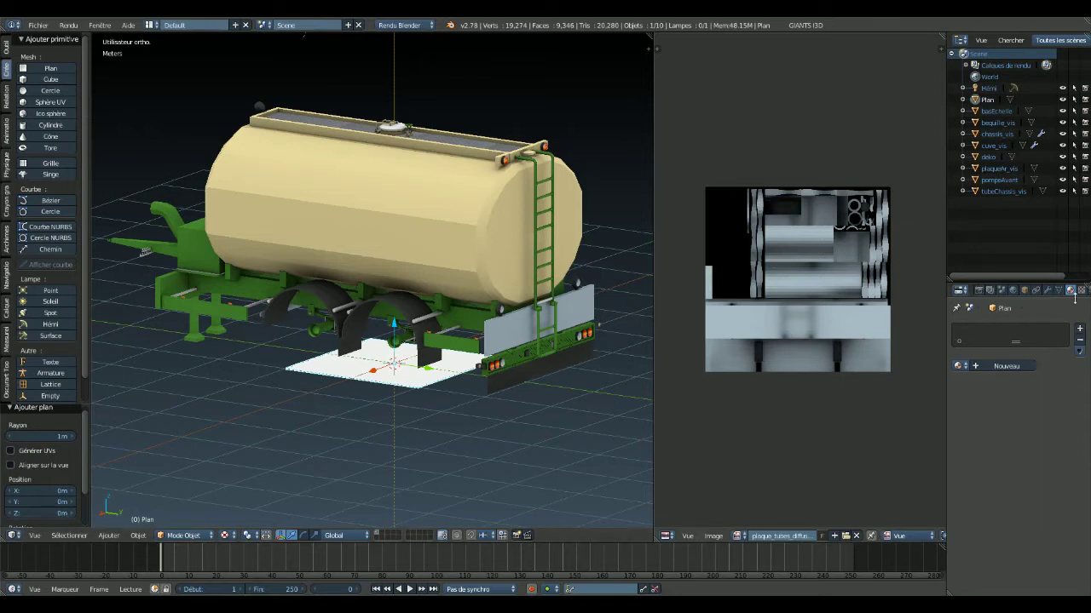
- Create a new material named decal_mat and set its Spéculaire Intensité to 0
{"action": "left_click", "coordinate": [986, 368]}
{"action": "double_click", "coordinate": [980, 332]}
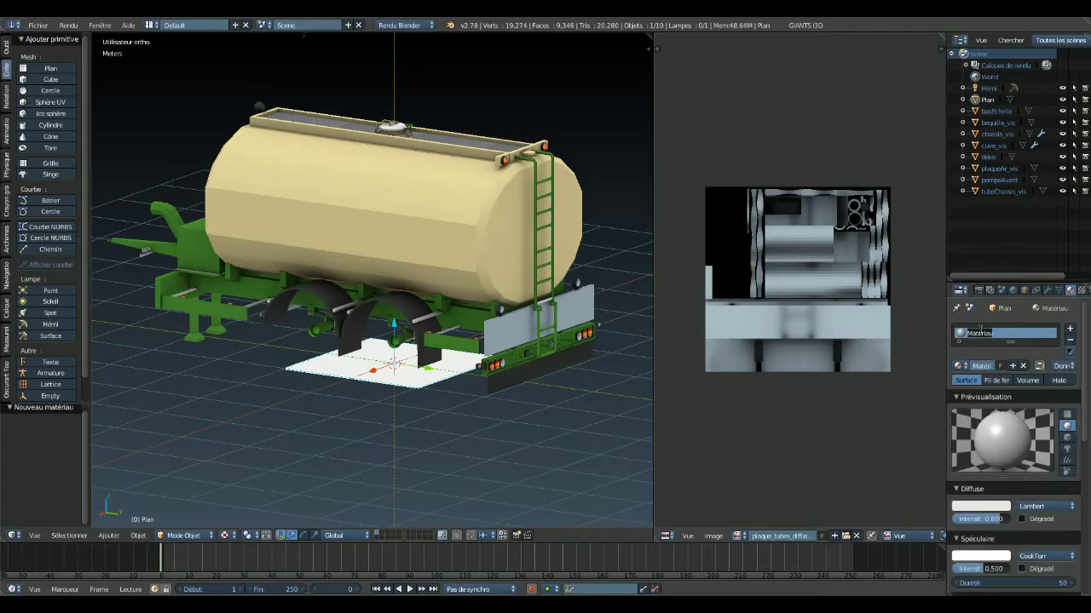
{"action": "type", "text": "der"}
{"action": "type", "text": "_mat"}
{"action": "key", "text": "Return"}
{"action": "left_click_drag", "start_coordinate": [1001, 572], "coordinate": [957, 569]}
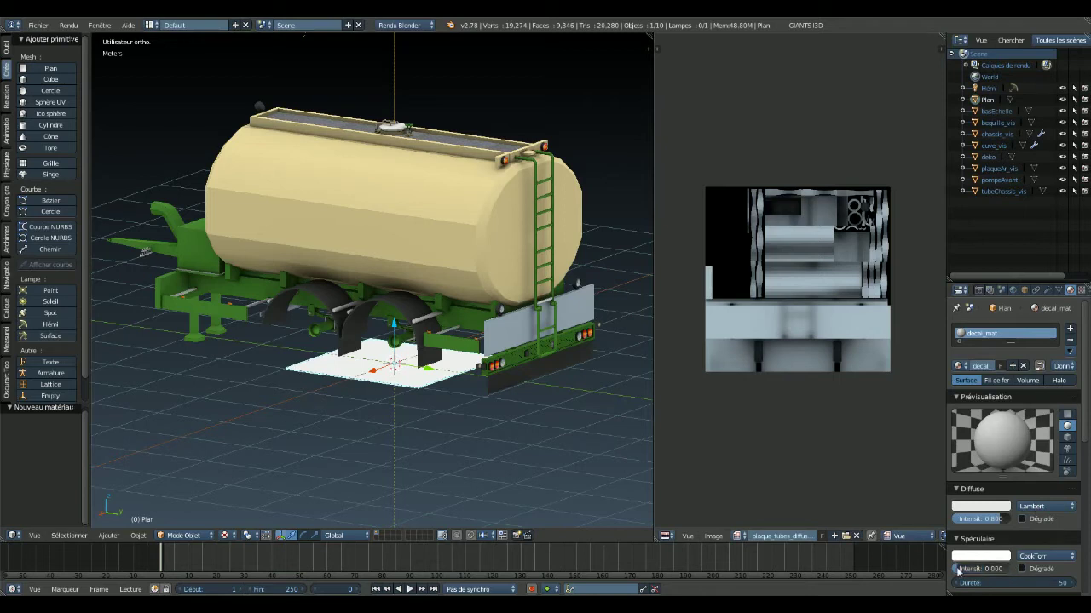
- Add a new texture to decal_mat in Texture properties
{"action": "left_click", "coordinate": [1081, 292]}
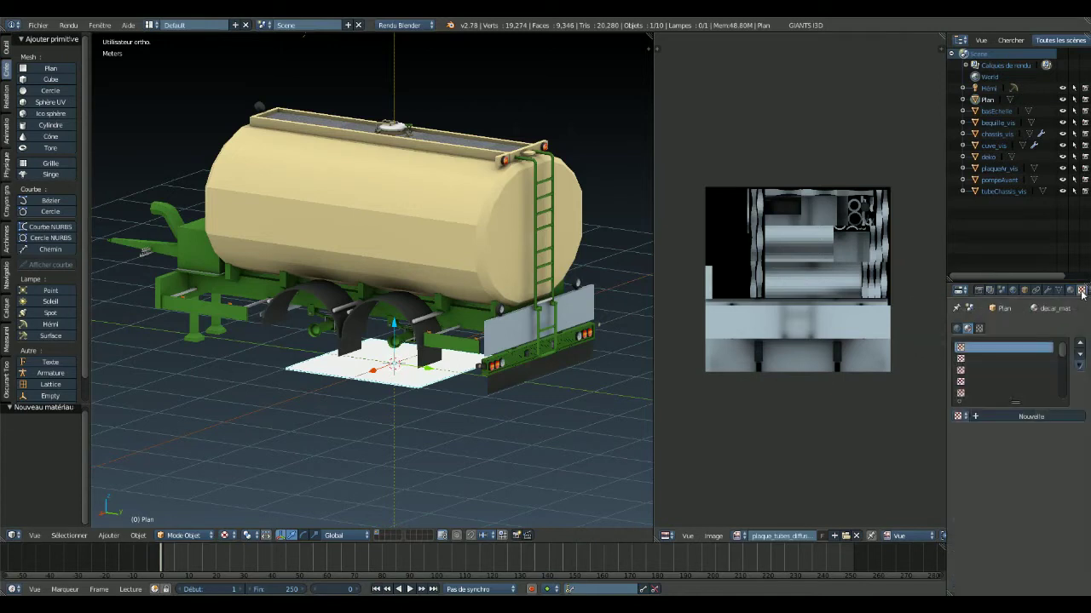
{"action": "left_click", "coordinate": [1023, 416]}
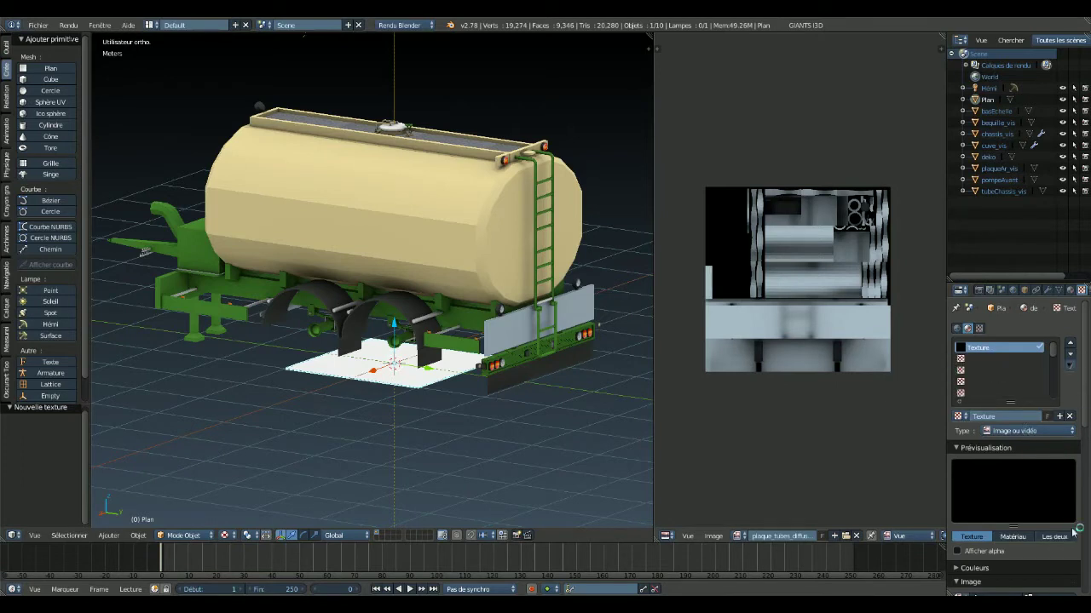
{"action": "scroll", "coordinate": [1075, 530], "scroll_direction": "down", "scroll_amount": 3}
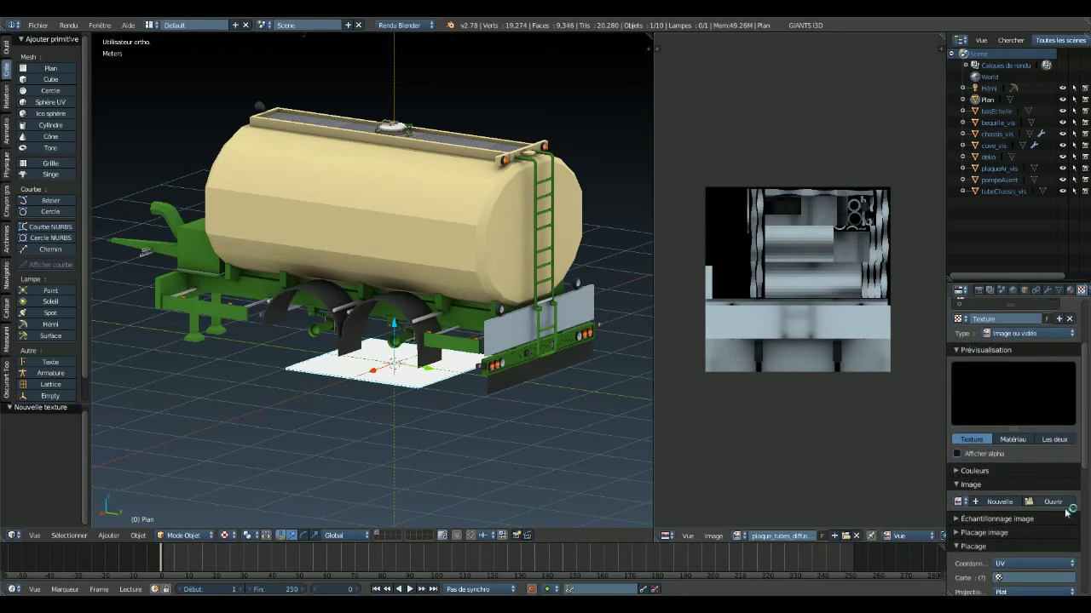
- Load decalCiterne_diffuse.png from the FS_17citerneGasoil_GFB textures folder as the texture image
{"action": "left_click", "coordinate": [1056, 504]}
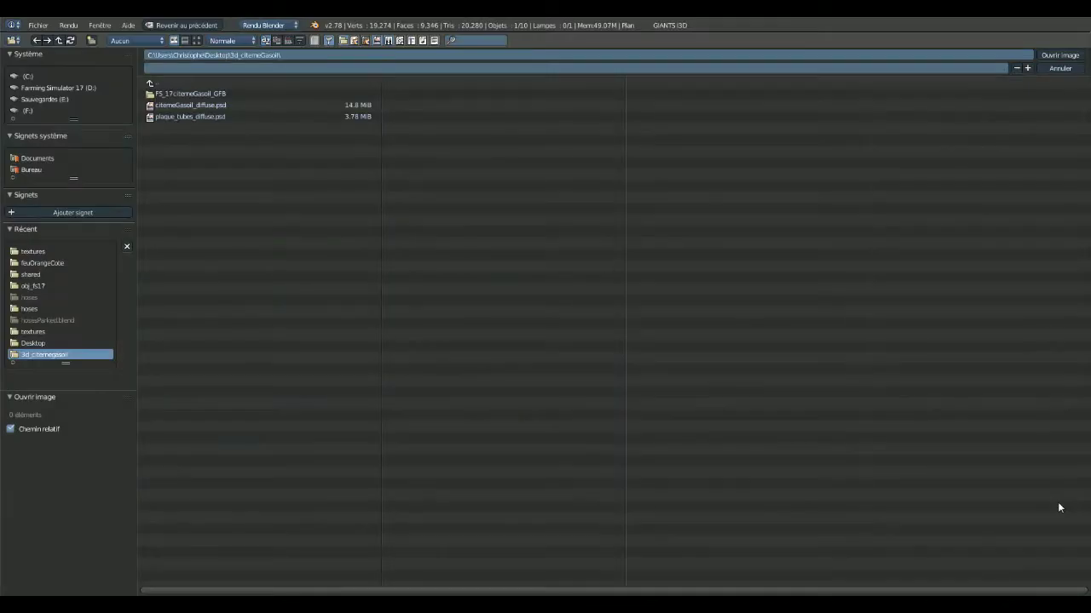
{"action": "left_click", "coordinate": [183, 97]}
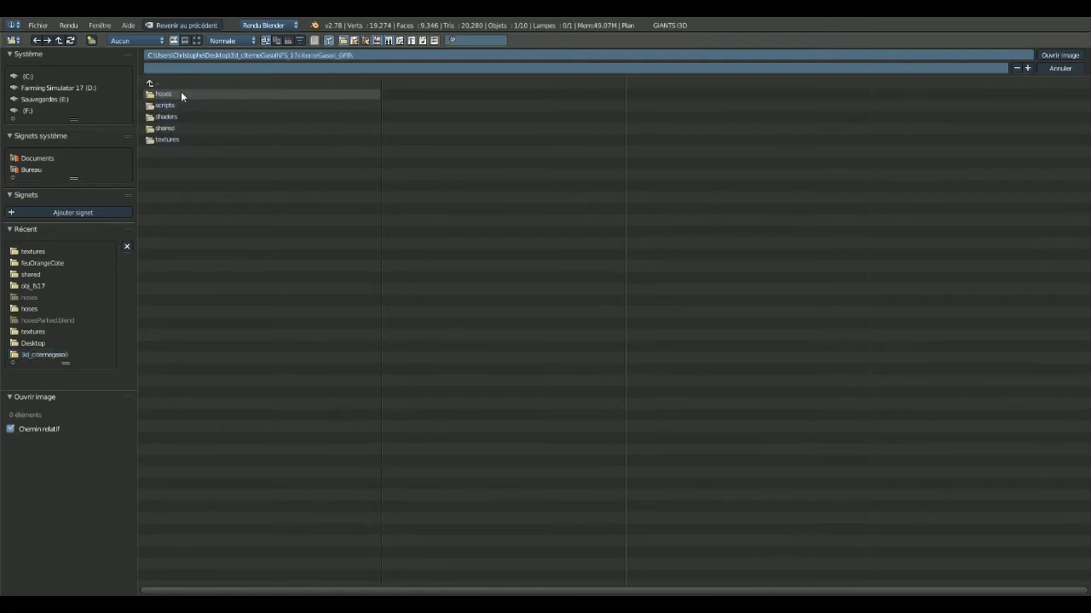
{"action": "left_click", "coordinate": [174, 138]}
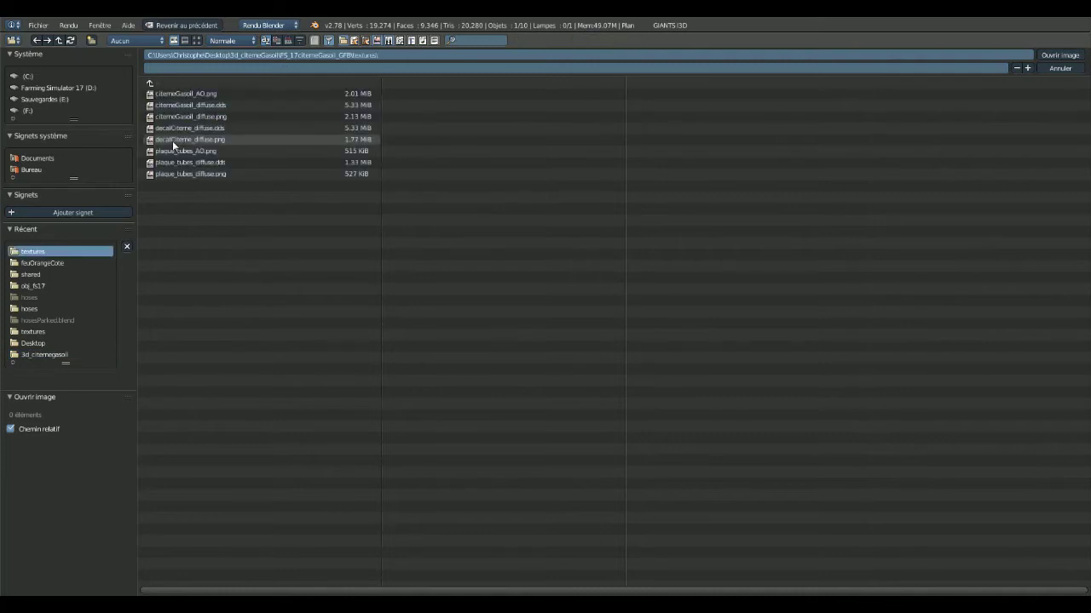
{"action": "left_click", "coordinate": [201, 40]}
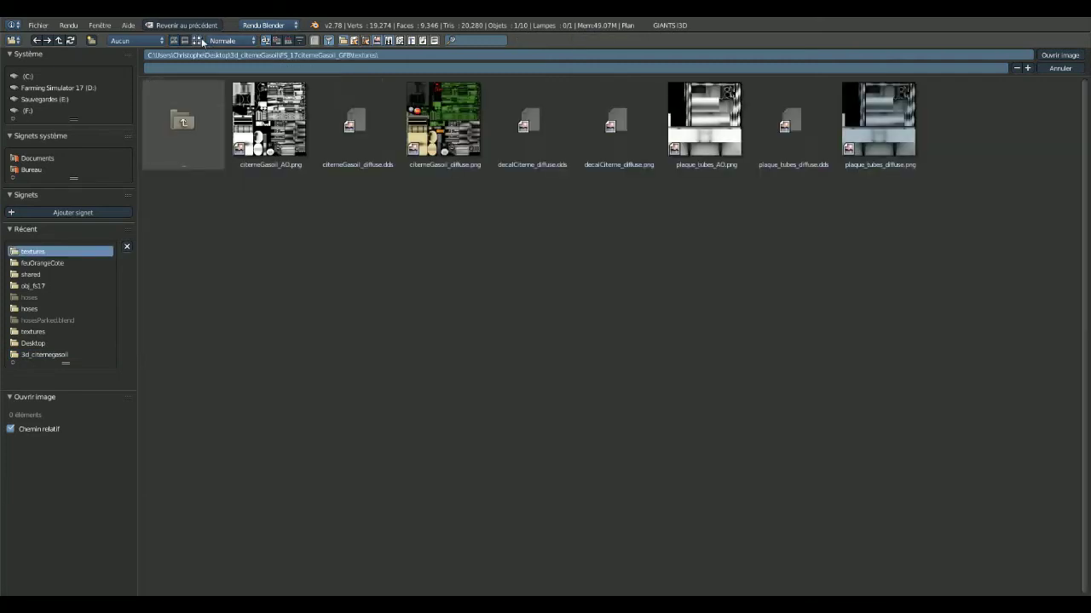
{"action": "left_click", "coordinate": [630, 147]}
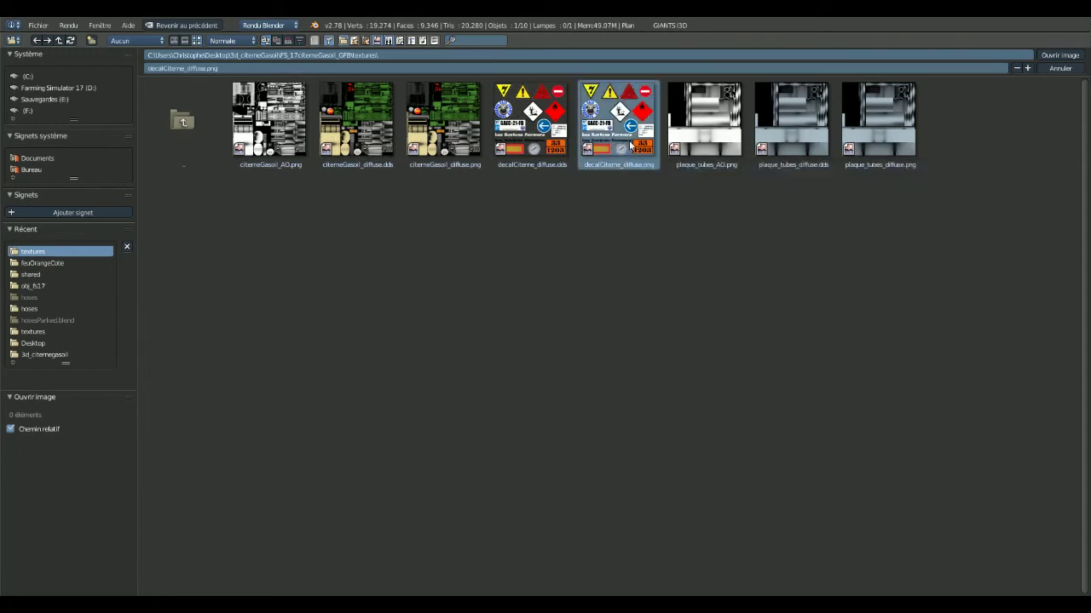
{"action": "left_click", "coordinate": [1061, 56]}
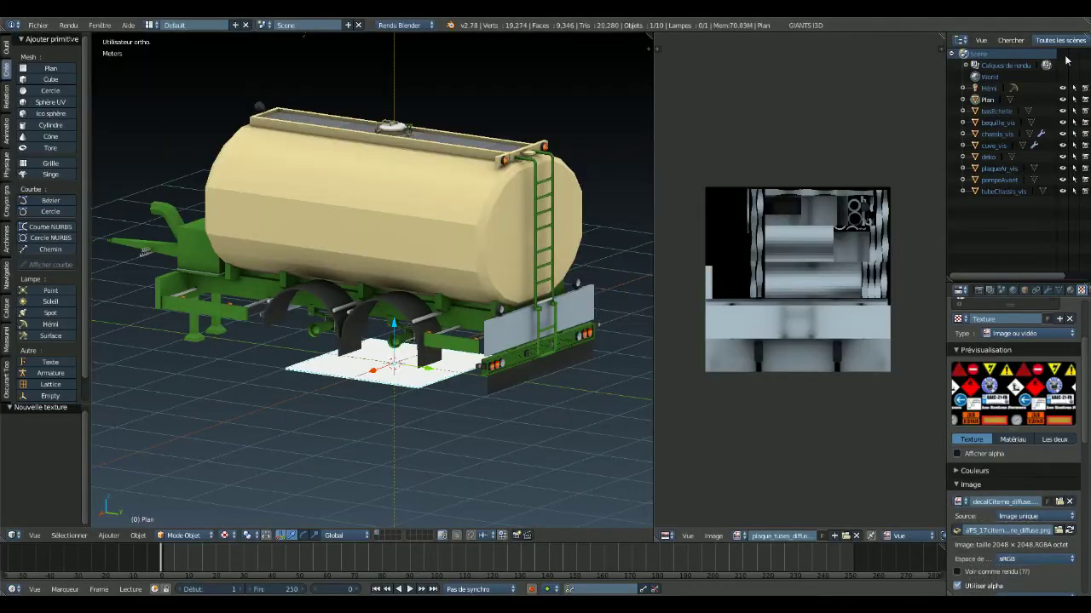
- Display decalCiterne_diffuse.png in the Image Editor, zoomed out to show the whole sheet
{"action": "left_click", "coordinate": [739, 535]}
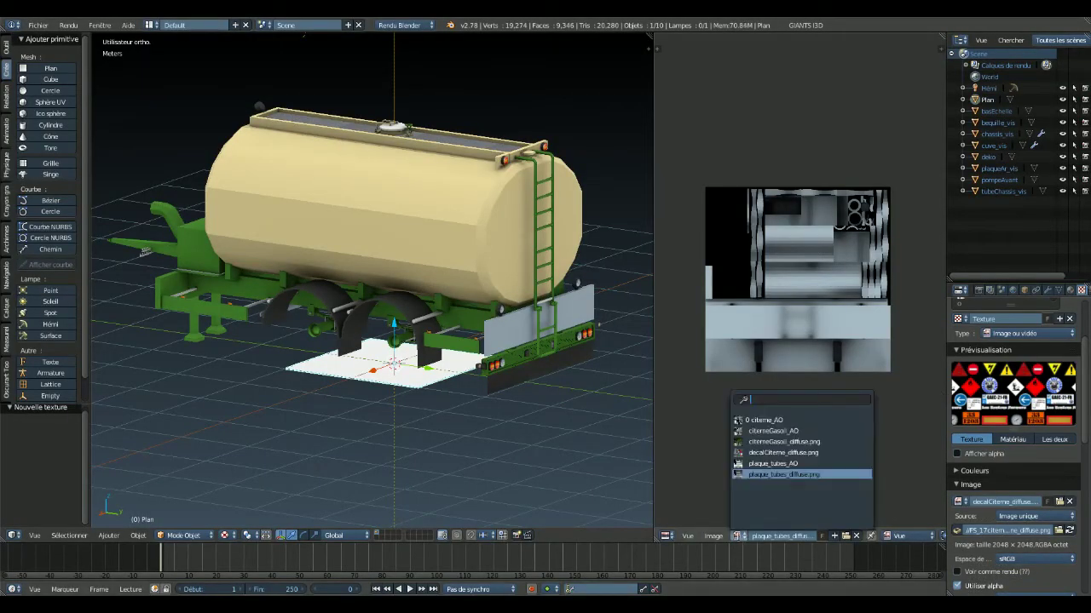
{"action": "left_click", "coordinate": [767, 452]}
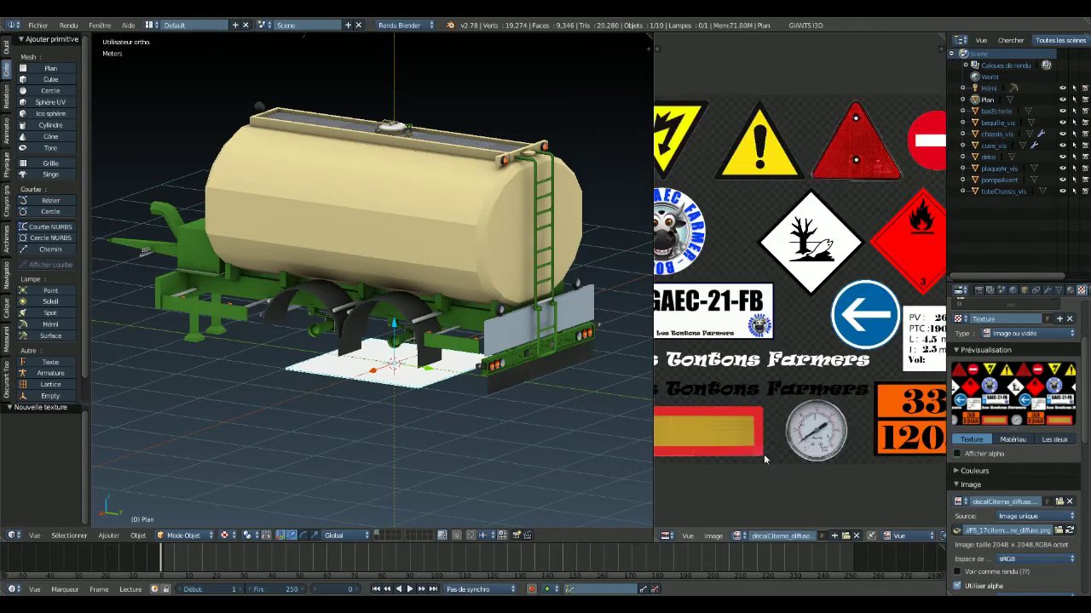
{"action": "scroll", "coordinate": [764, 454], "scroll_direction": "down", "scroll_amount": 2}
{"action": "scroll", "coordinate": [765, 426], "scroll_direction": "up", "scroll_amount": 1}
{"action": "scroll", "coordinate": [766, 394], "scroll_direction": "down", "scroll_amount": 1}
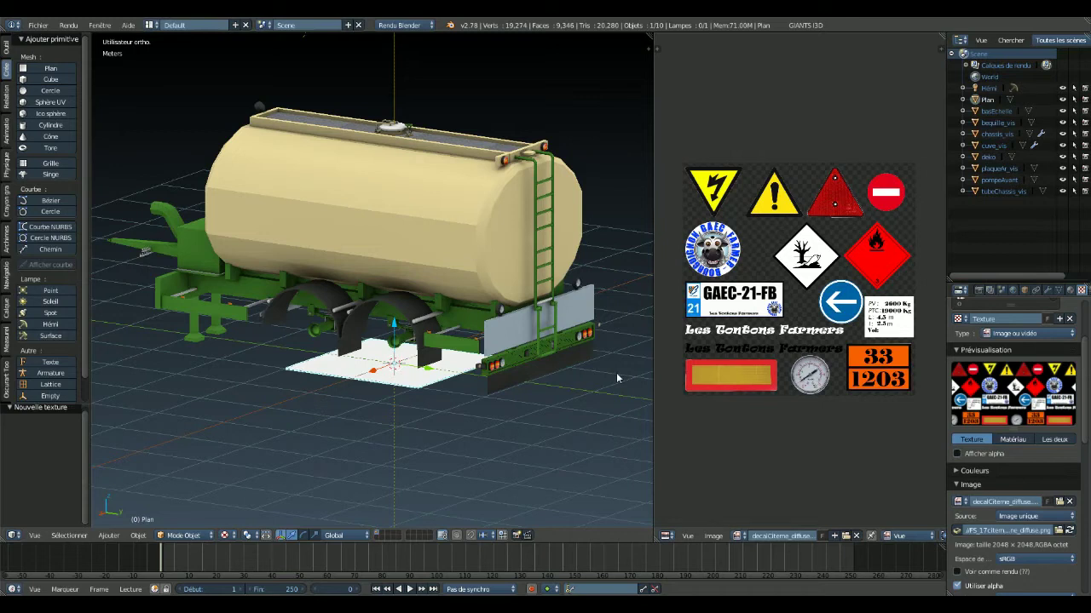
{"action": "type", "text": "ry"}
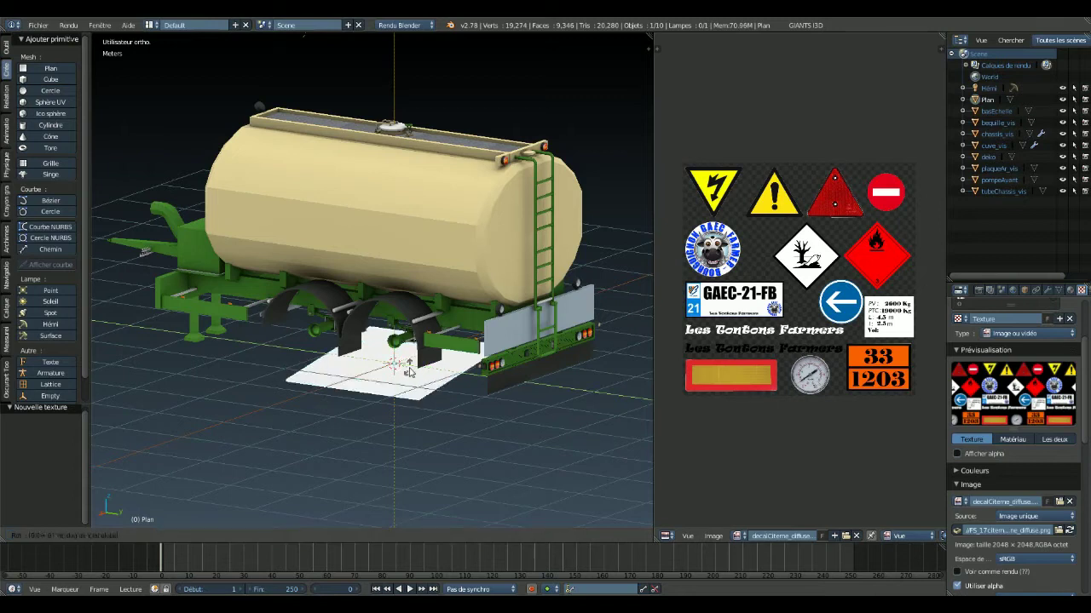
{"action": "type", "text": "90"}
- Rotate the plane 90° on Y, then unwrap it with Déplier in Edit Mode
{"action": "key", "text": "Return"}
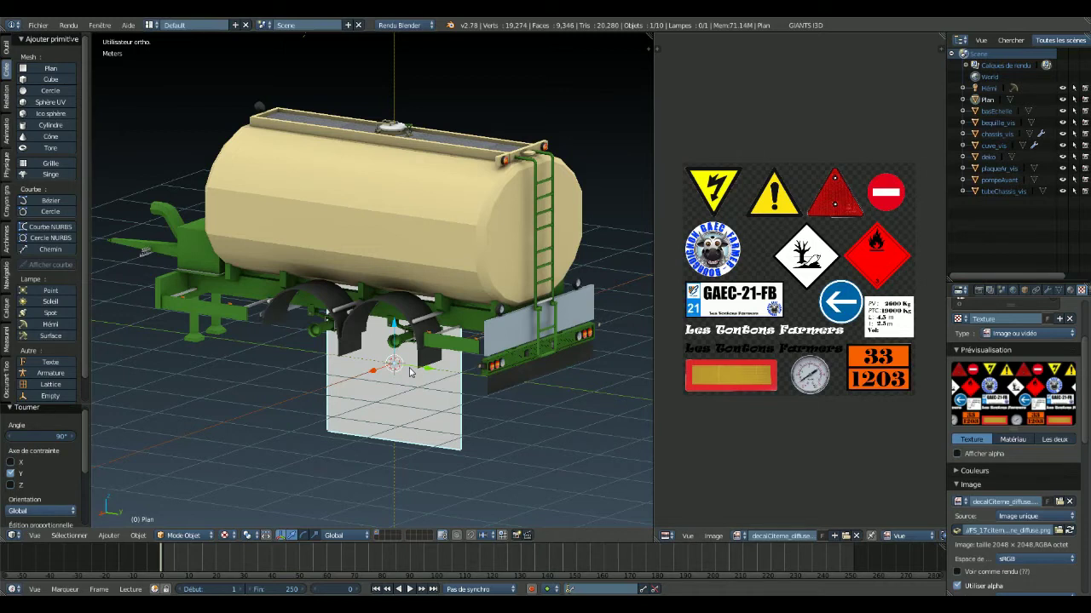
{"action": "key", "text": "Tab"}
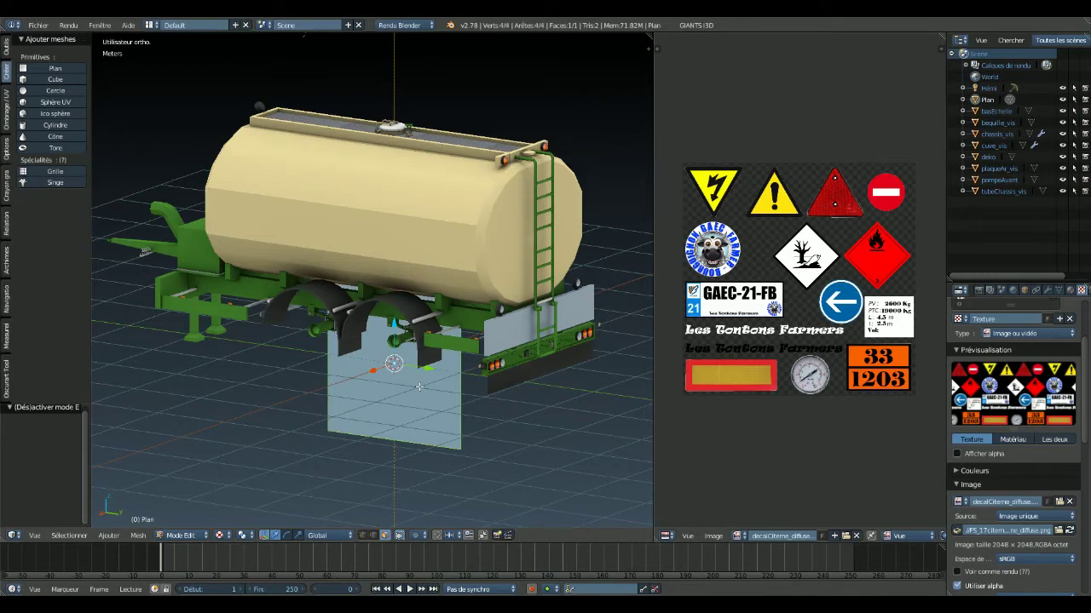
{"action": "key", "text": "u"}
{"action": "left_click", "coordinate": [419, 390]}
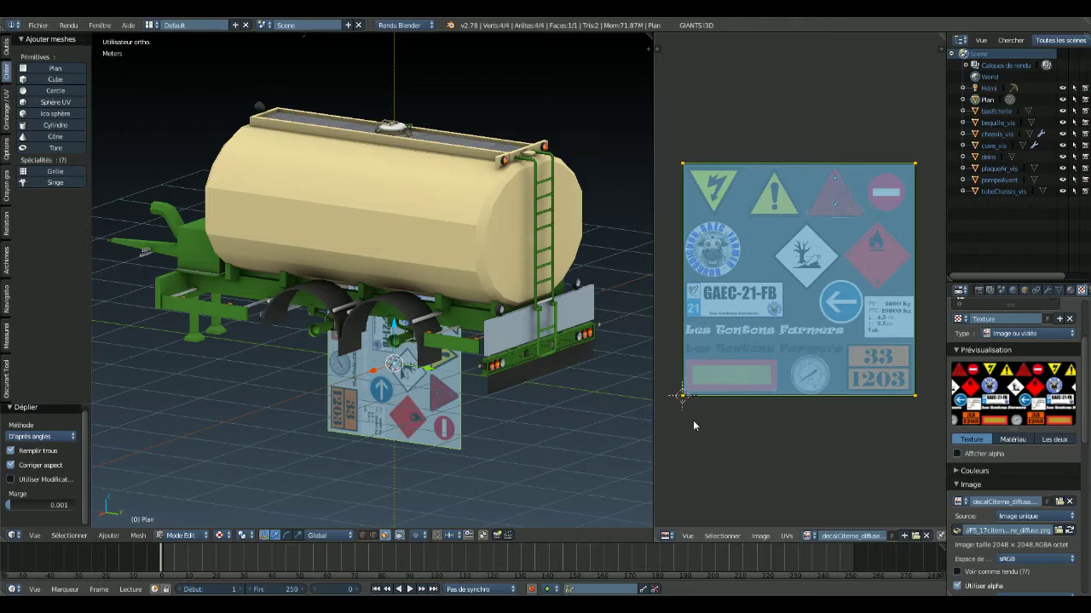
- Scale the plane's UVs down and move them in X and Y onto the flammable sign
{"action": "key", "text": "s"}
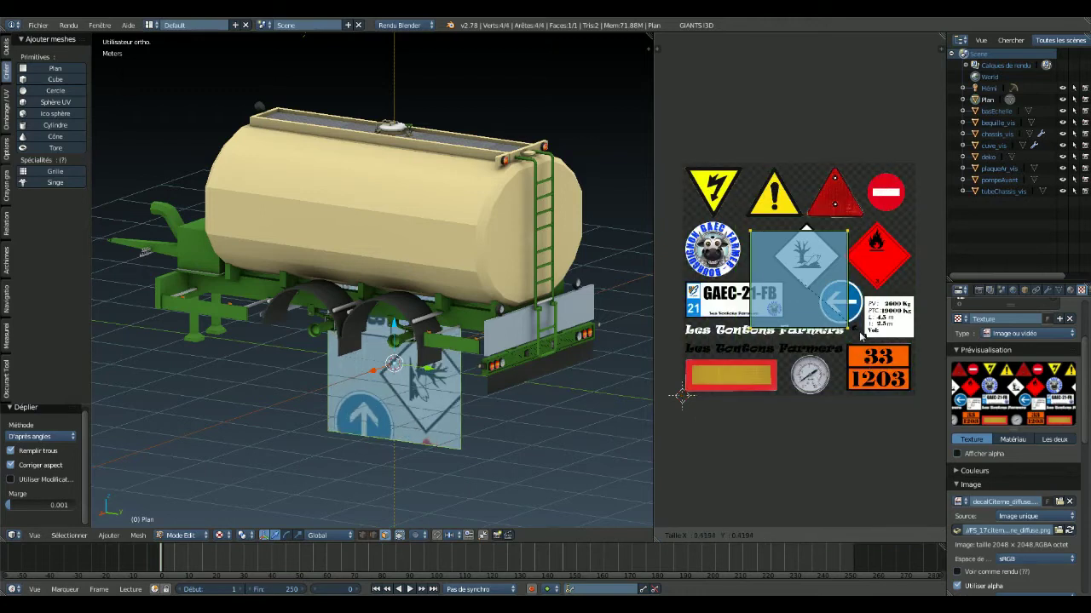
{"action": "left_click", "coordinate": [854, 305]}
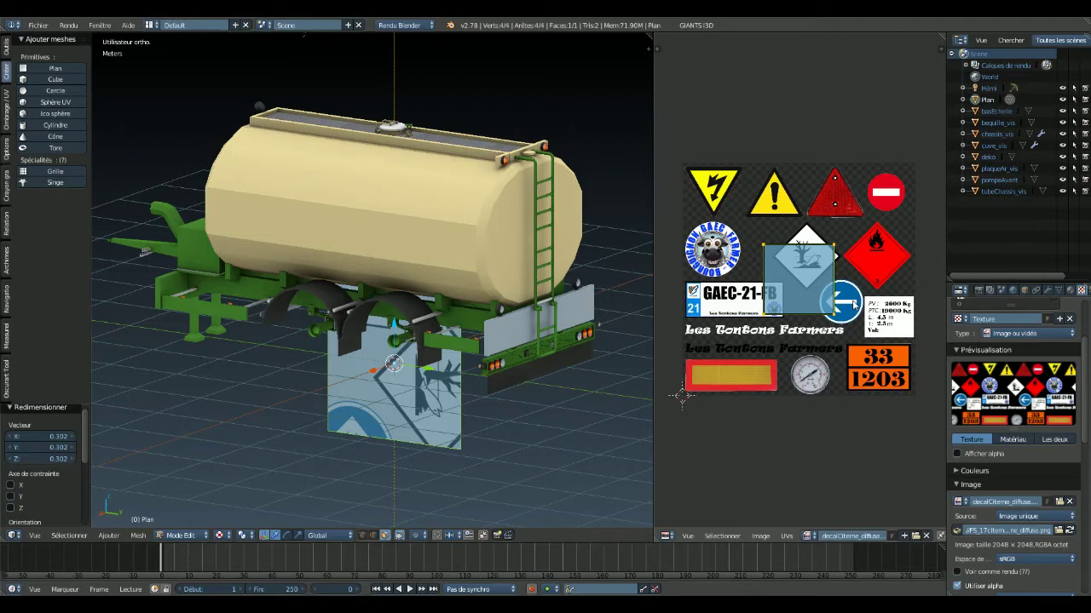
{"action": "key", "text": "g"}
{"action": "key", "text": "x"}
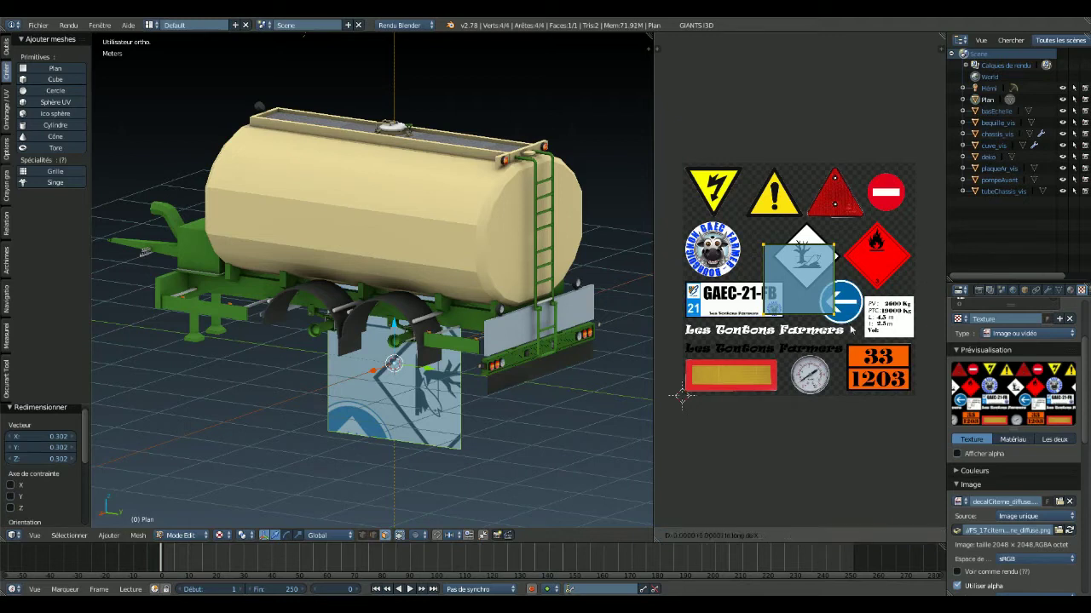
{"action": "left_click", "coordinate": [927, 318]}
{"action": "key", "text": "g"}
{"action": "key", "text": "y"}
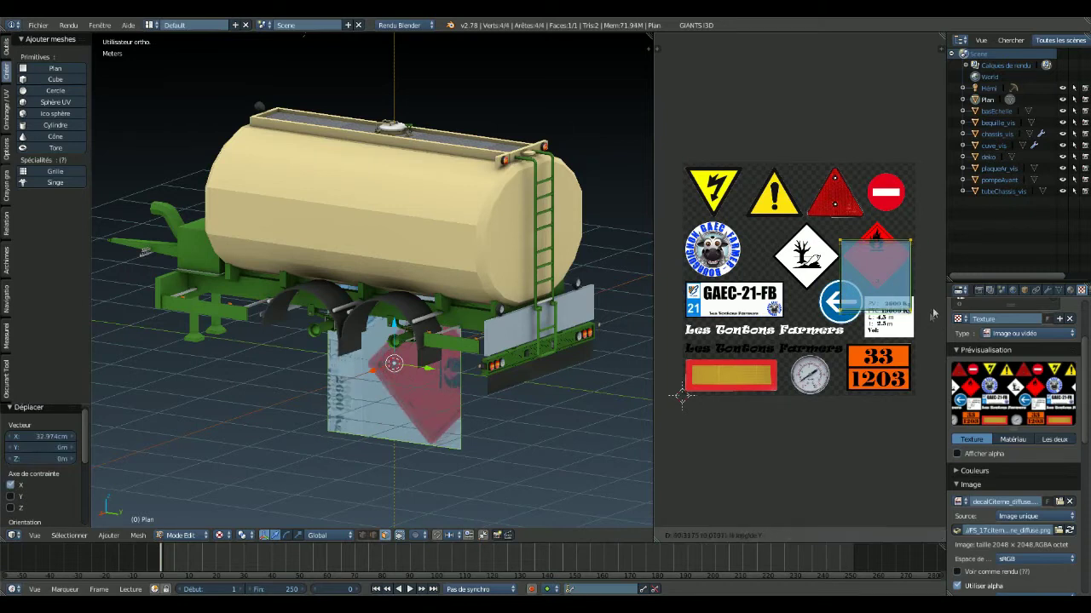
{"action": "left_click", "coordinate": [658, 294]}
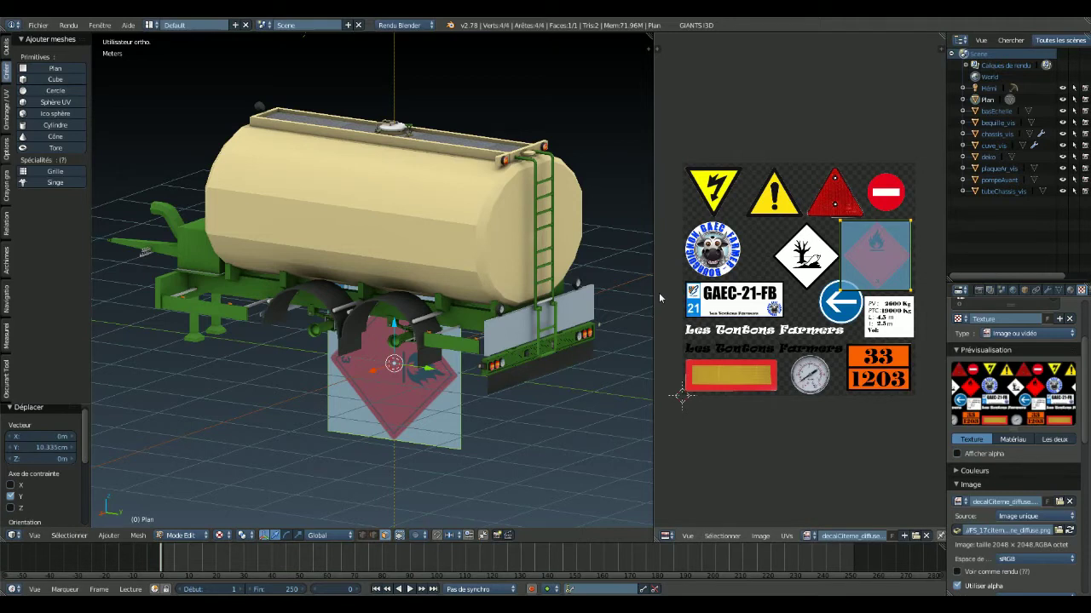
- Rotate the UVs 45° and scale them to 0.702 to fit the diamond
{"action": "key", "text": "r"}
{"action": "type", "text": "45"}
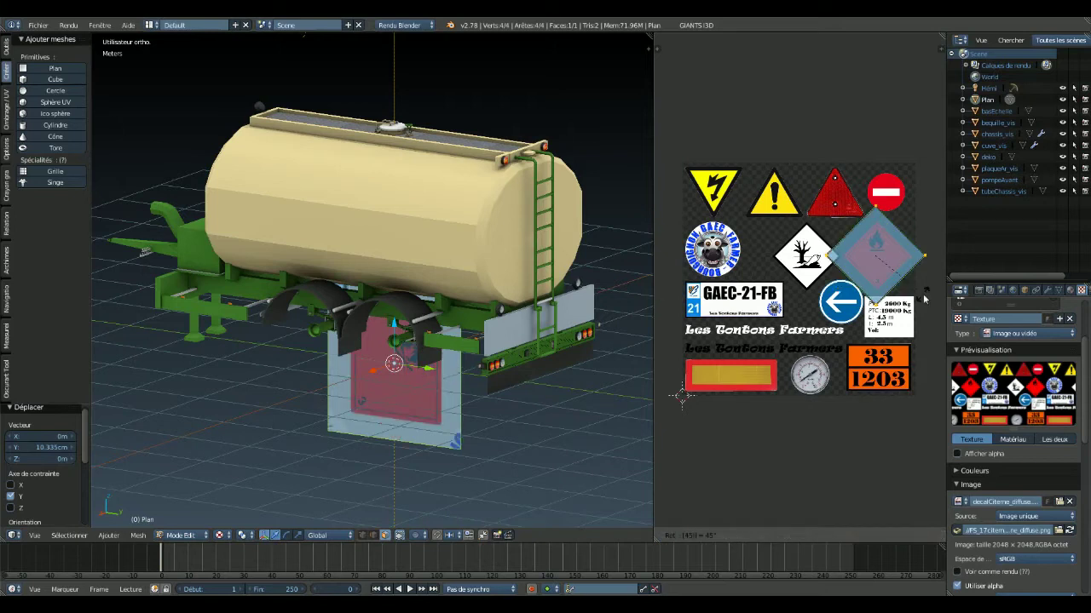
{"action": "key", "text": "Return"}
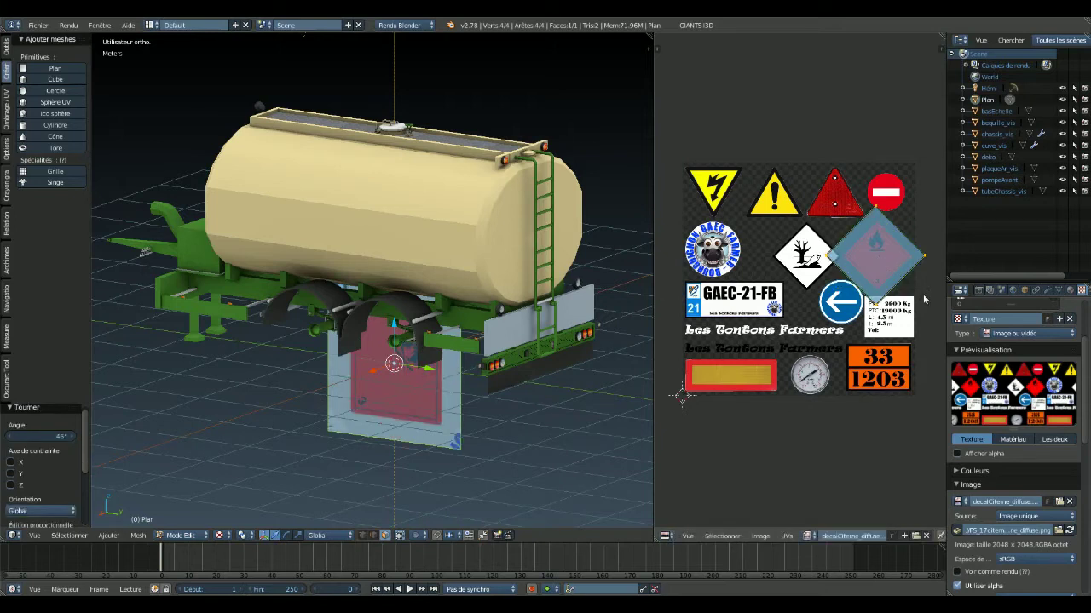
{"action": "key", "text": "s"}
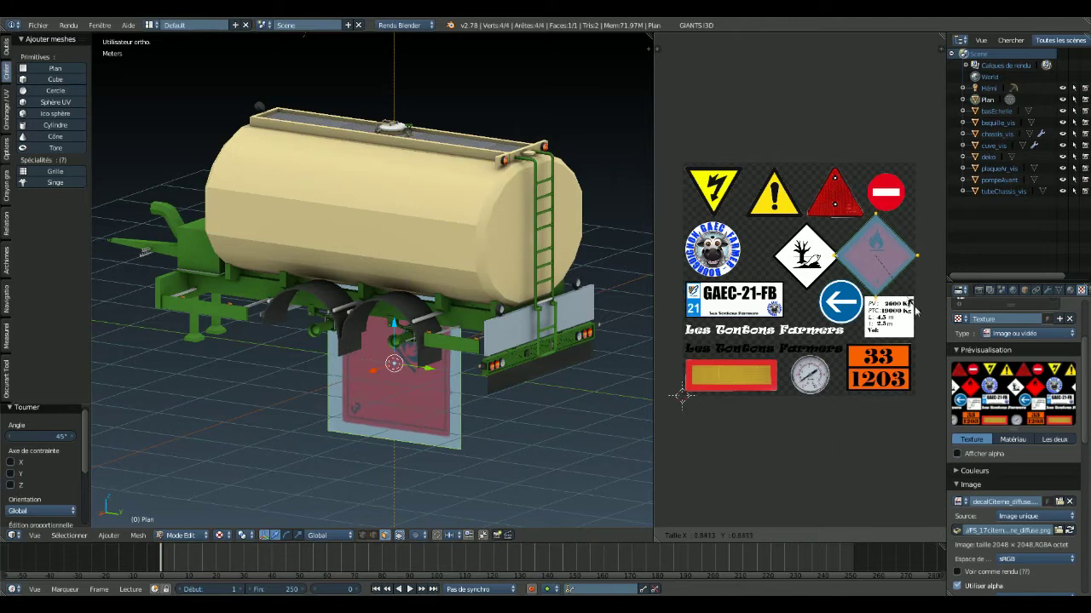
{"action": "key", "text": "Return"}
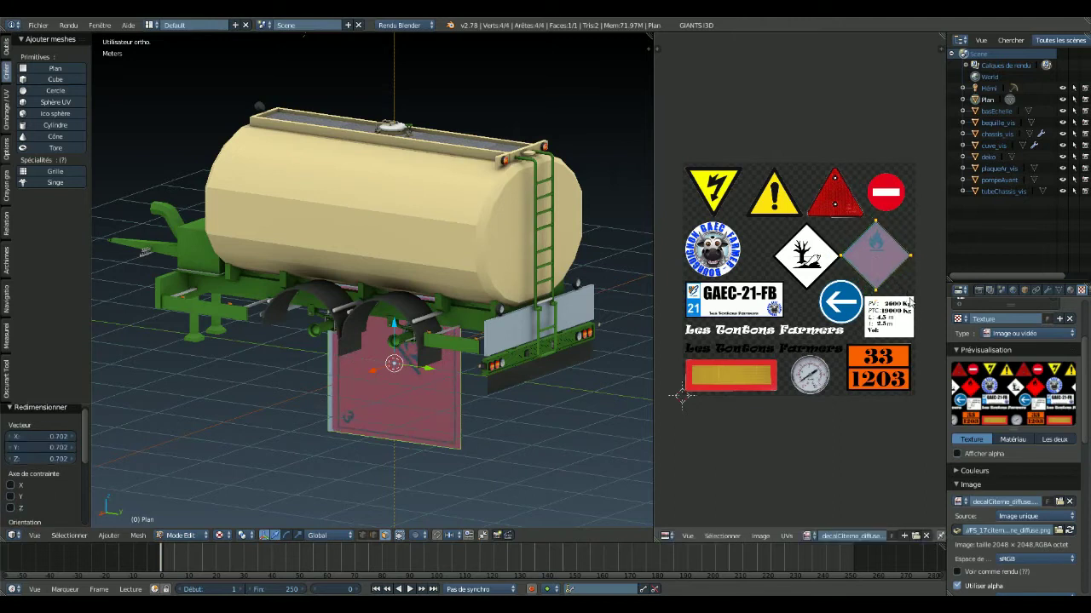
{"action": "left_click", "coordinate": [1071, 292]}
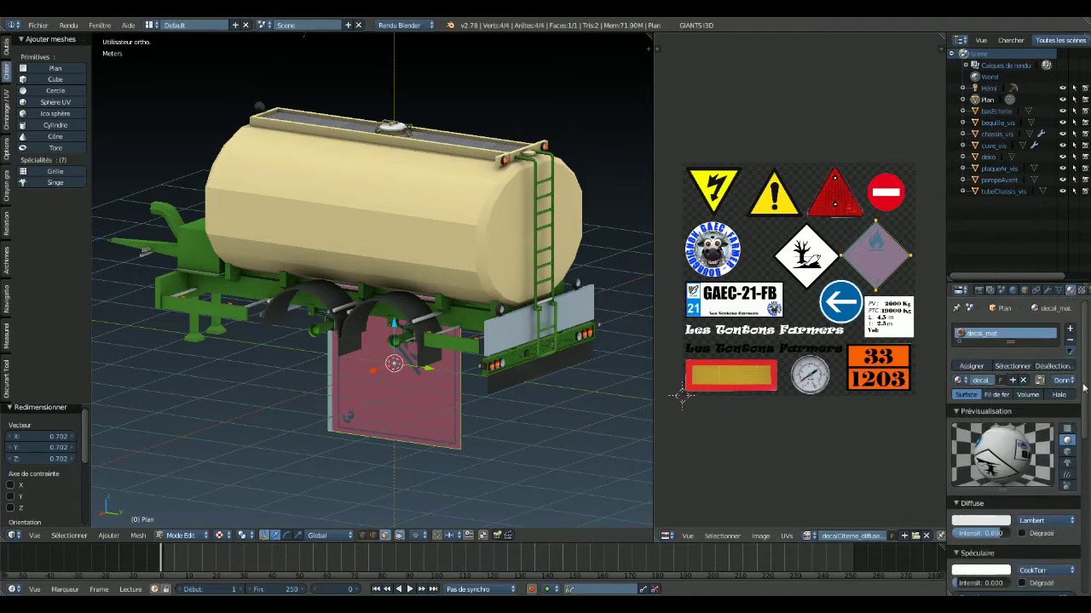
- Leave Edit Mode to preview the flammable diamond texture on the plane
{"action": "scroll", "coordinate": [1084, 388], "scroll_direction": "down", "scroll_amount": 3}
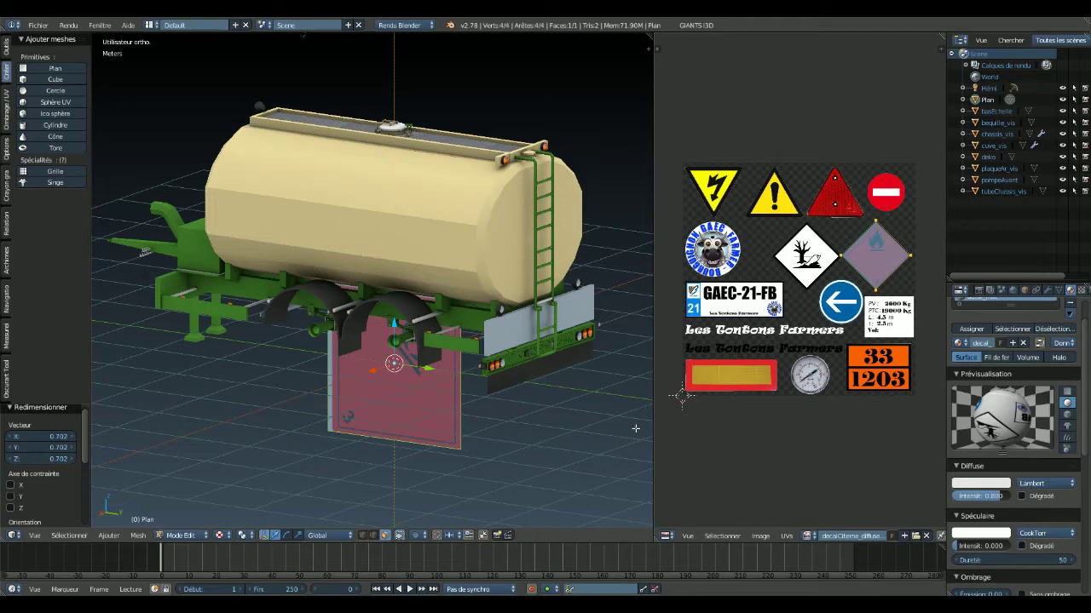
{"action": "key", "text": "Tab"}
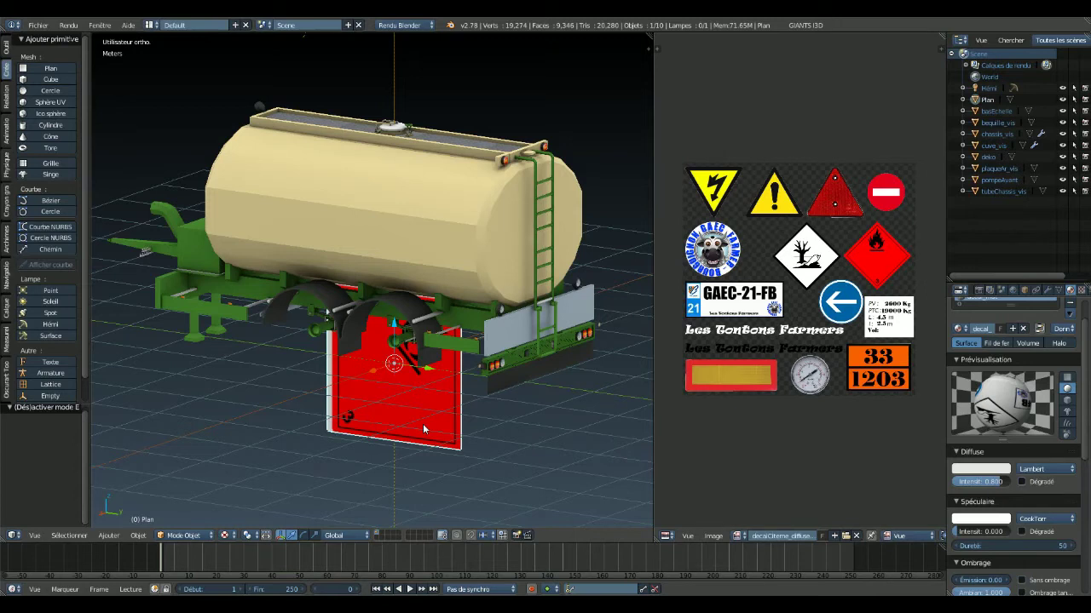
- Rotate the plane mesh 45° about X and scale it down to 0.343
{"action": "key", "text": "Tab"}
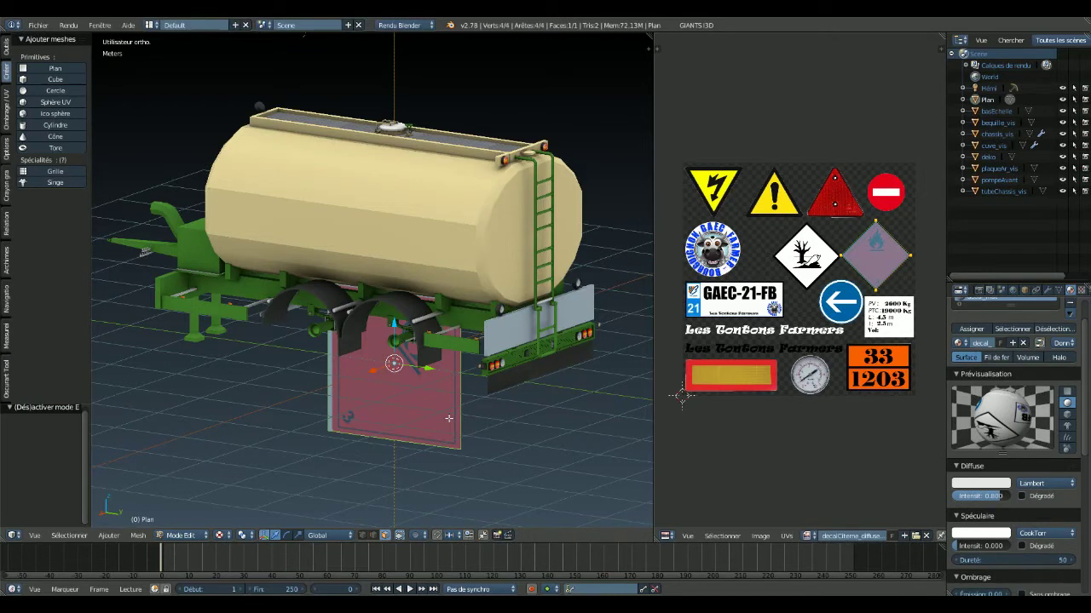
{"action": "key", "text": "g"}
{"action": "key", "text": "z"}
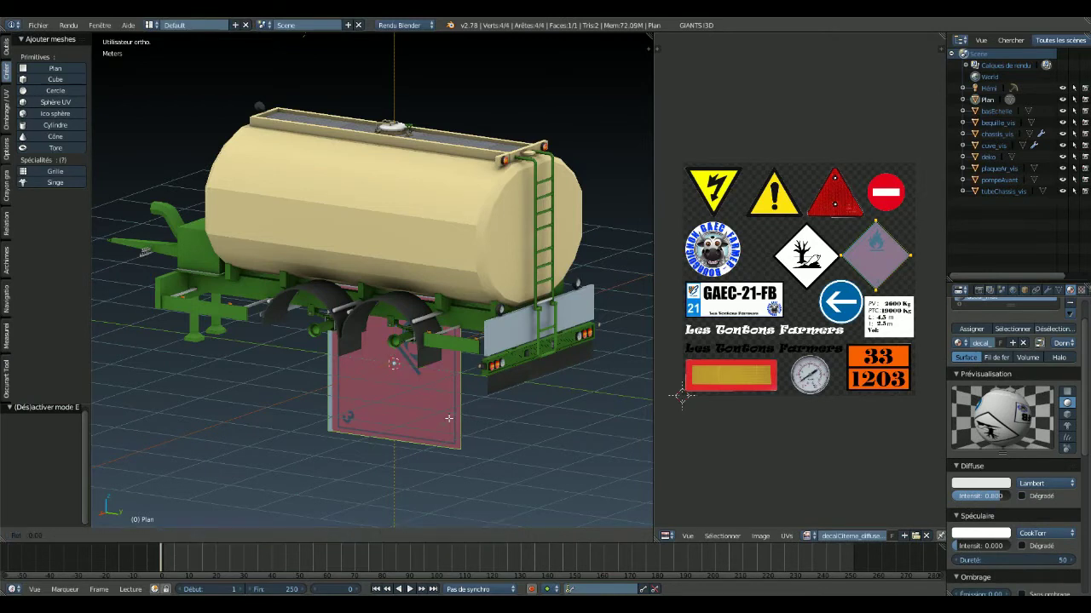
{"action": "type", "text": "45"}
{"action": "key", "text": "Return"}
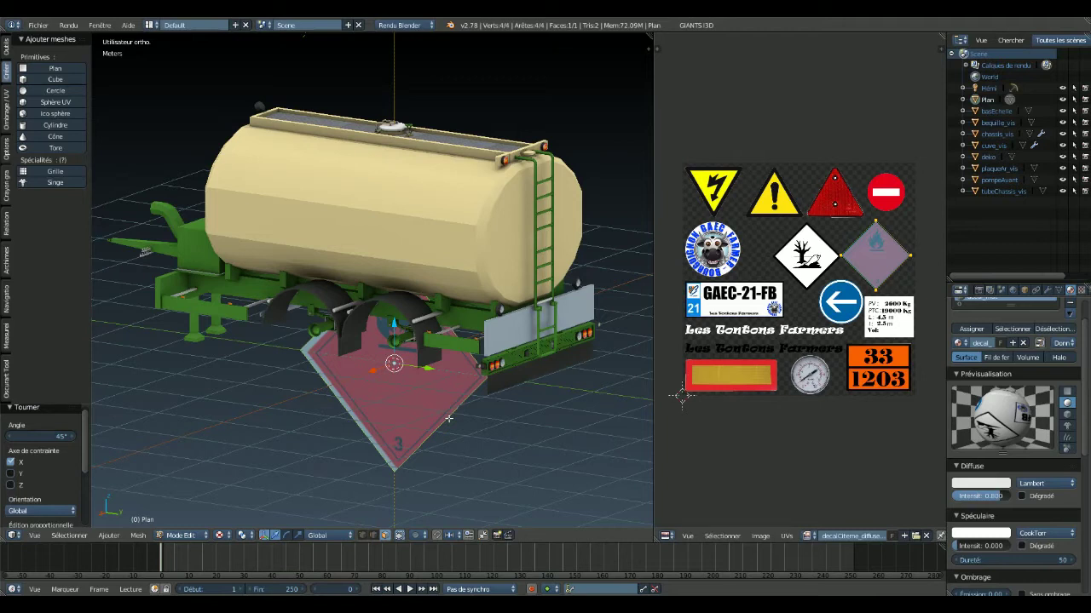
{"action": "key", "text": "s"}
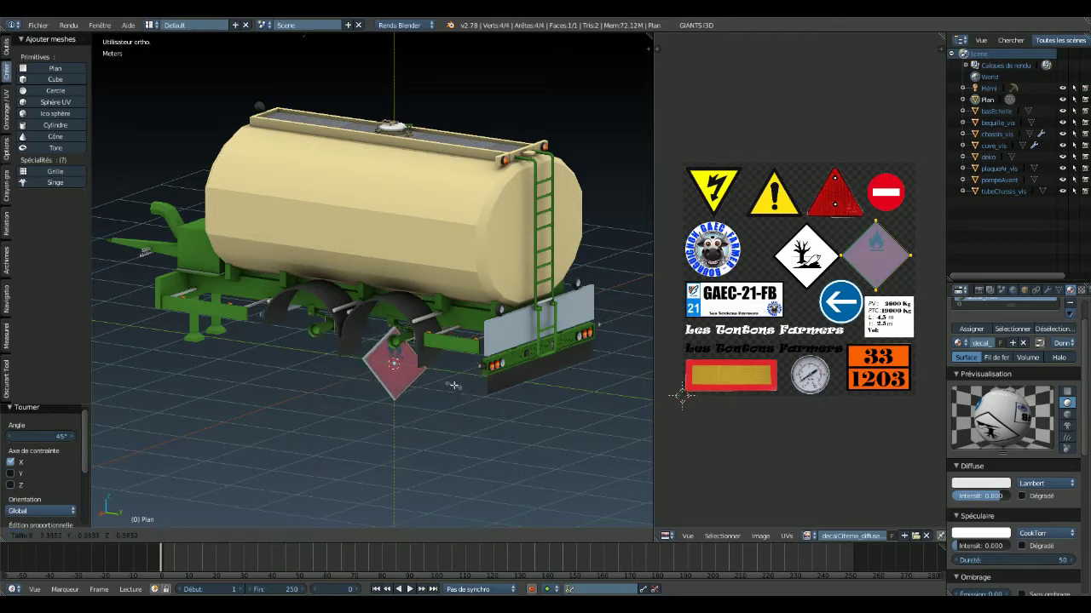
{"action": "left_click", "coordinate": [451, 384]}
- Zoom and pan the UV editor, then slide the UVs along X onto the flammable diamond
{"action": "scroll", "coordinate": [657, 354], "scroll_direction": "up", "scroll_amount": 3}
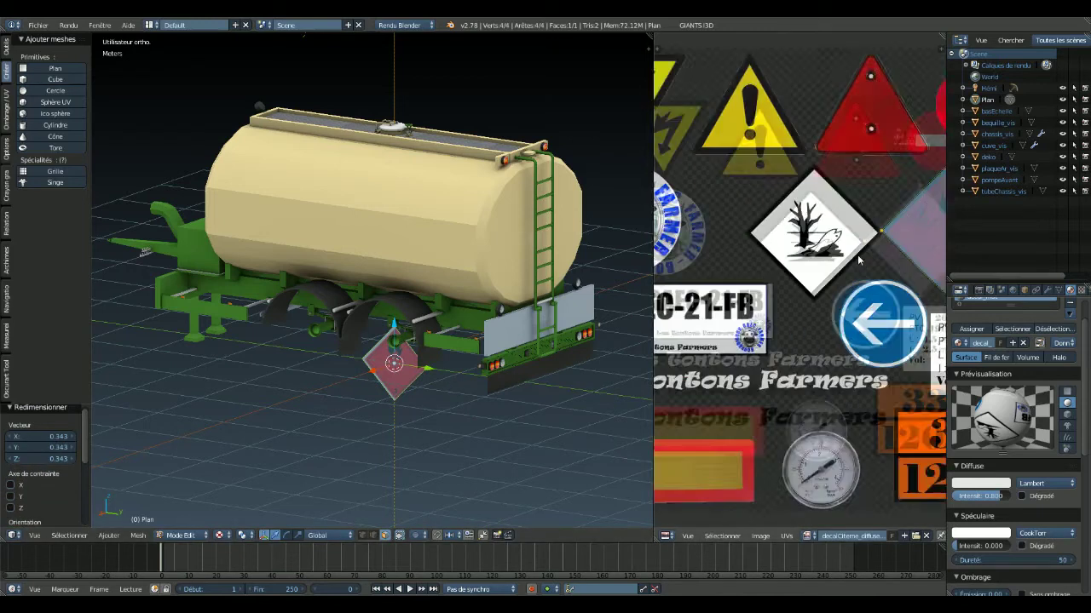
{"action": "scroll", "coordinate": [859, 261], "scroll_direction": "up", "scroll_amount": 1}
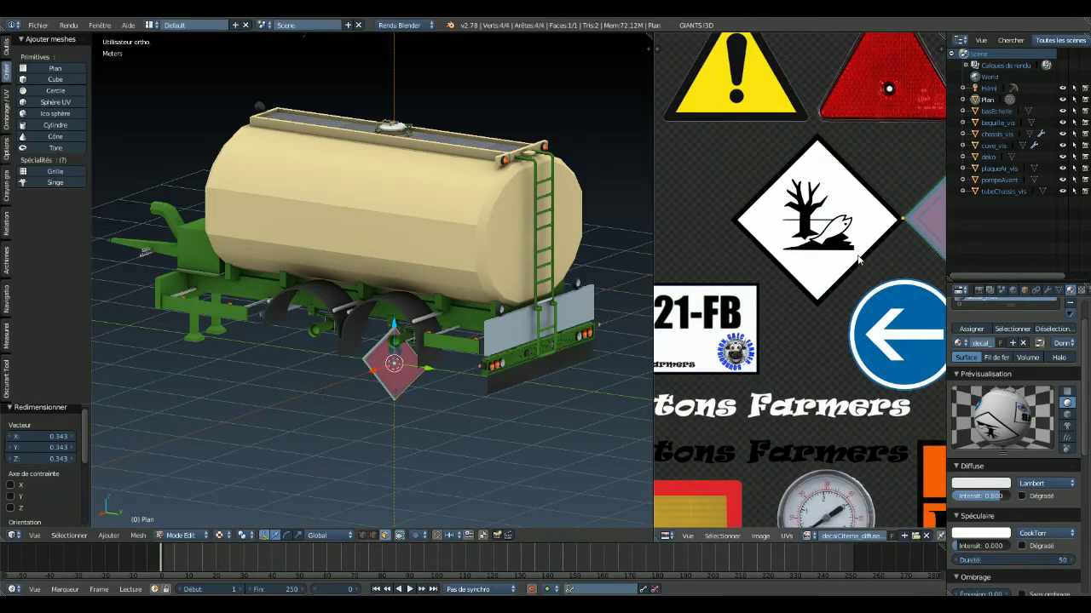
{"action": "middle_click_drag", "start_coordinate": [858, 261], "coordinate": [935, 289]}
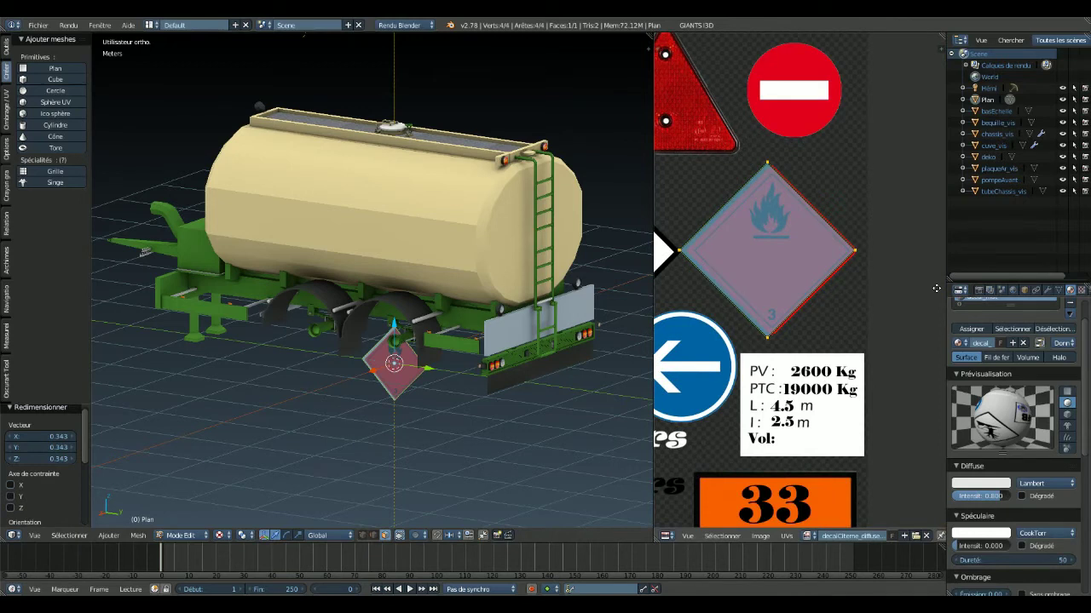
{"action": "key", "text": "g"}
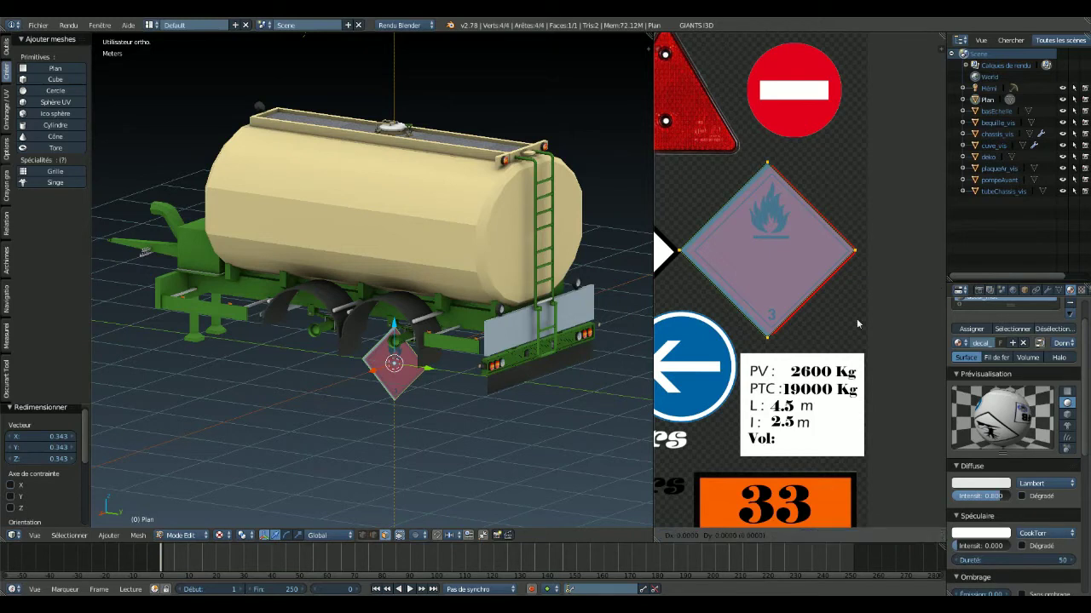
{"action": "key", "text": "x"}
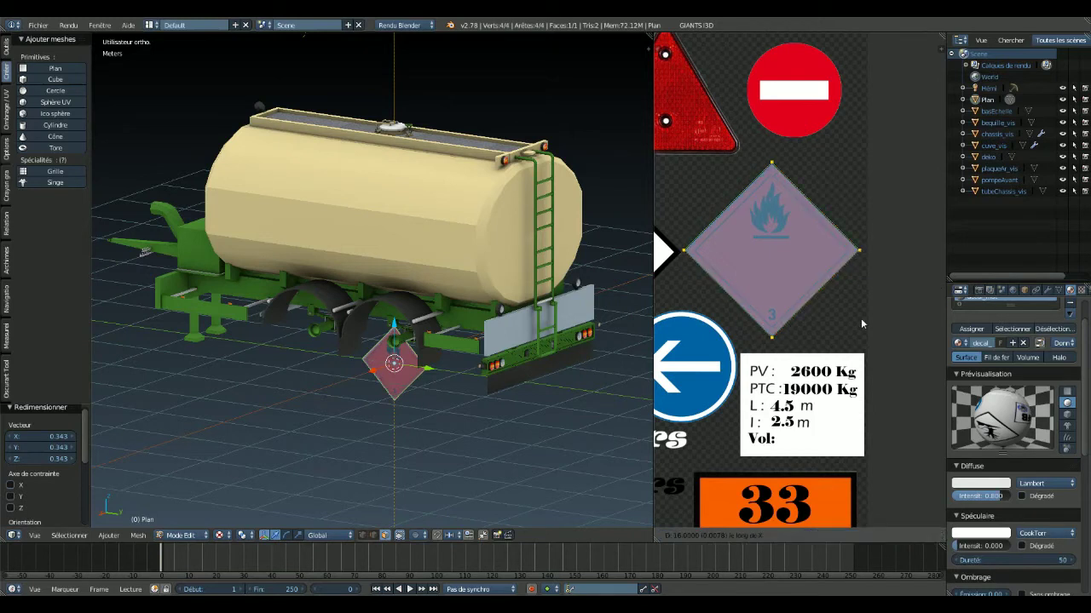
{"action": "left_click", "coordinate": [861, 324]}
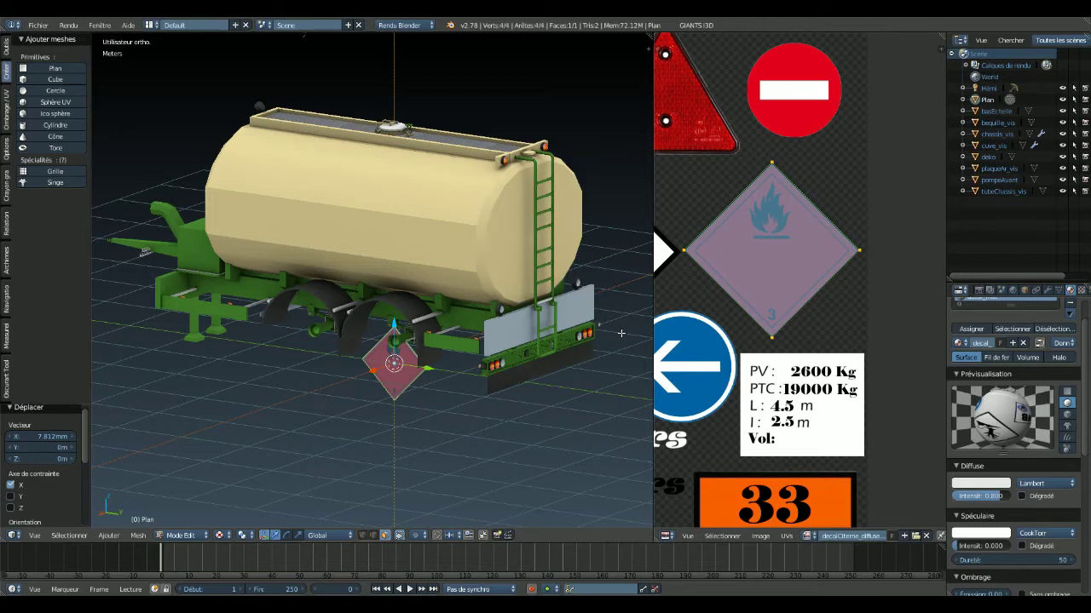
- Move the decal plane along Y toward the trailer rear and turn it 90° about Z
{"action": "key", "text": "g"}
{"action": "key", "text": "y"}
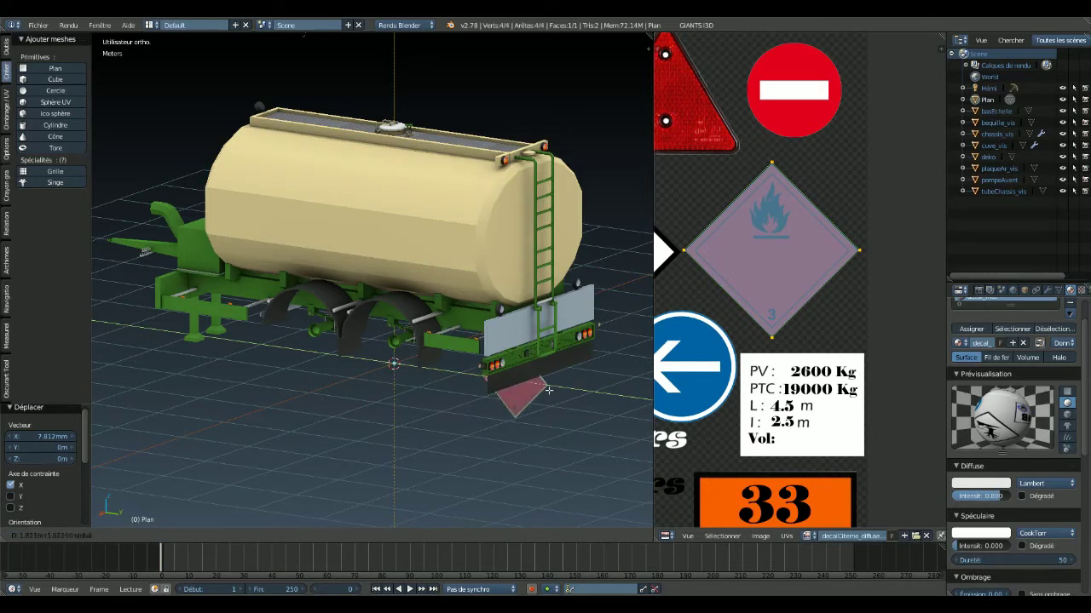
{"action": "left_click", "coordinate": [600, 398]}
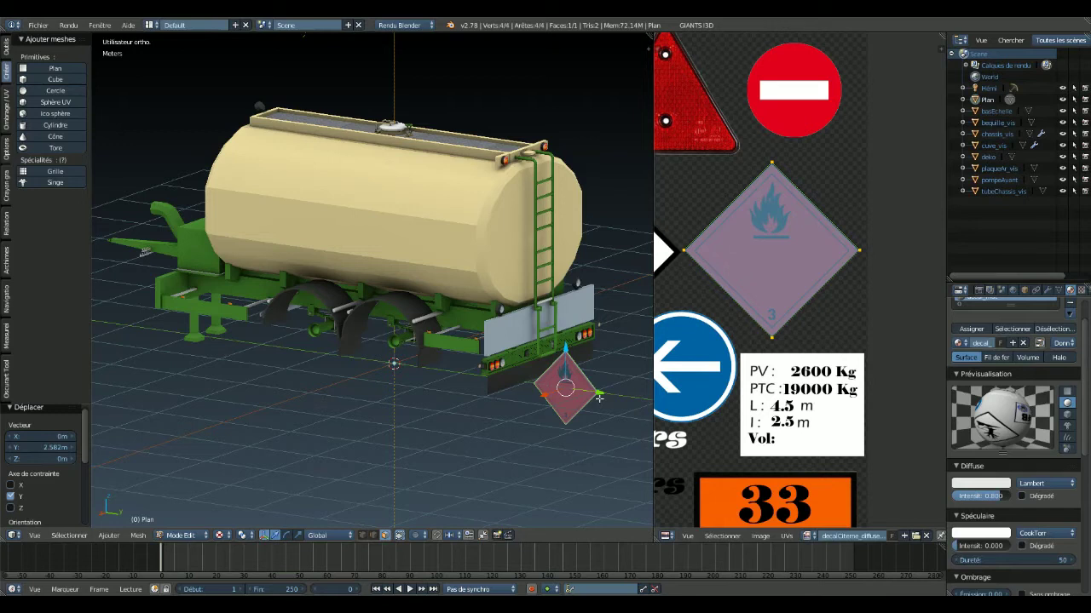
{"action": "key", "text": "r"}
{"action": "key", "text": "z"}
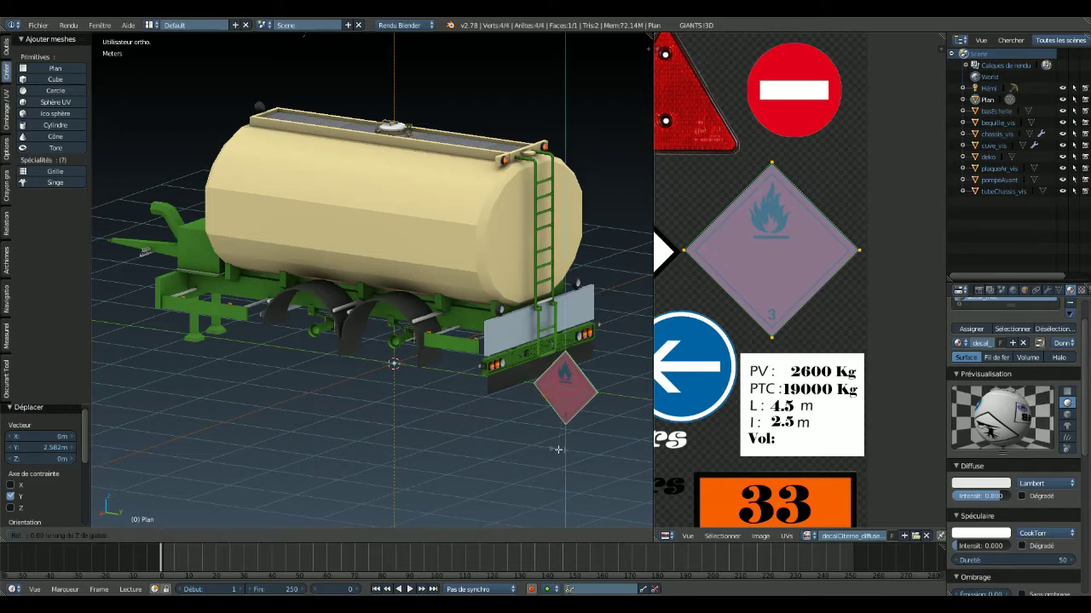
{"action": "type", "text": "90"}
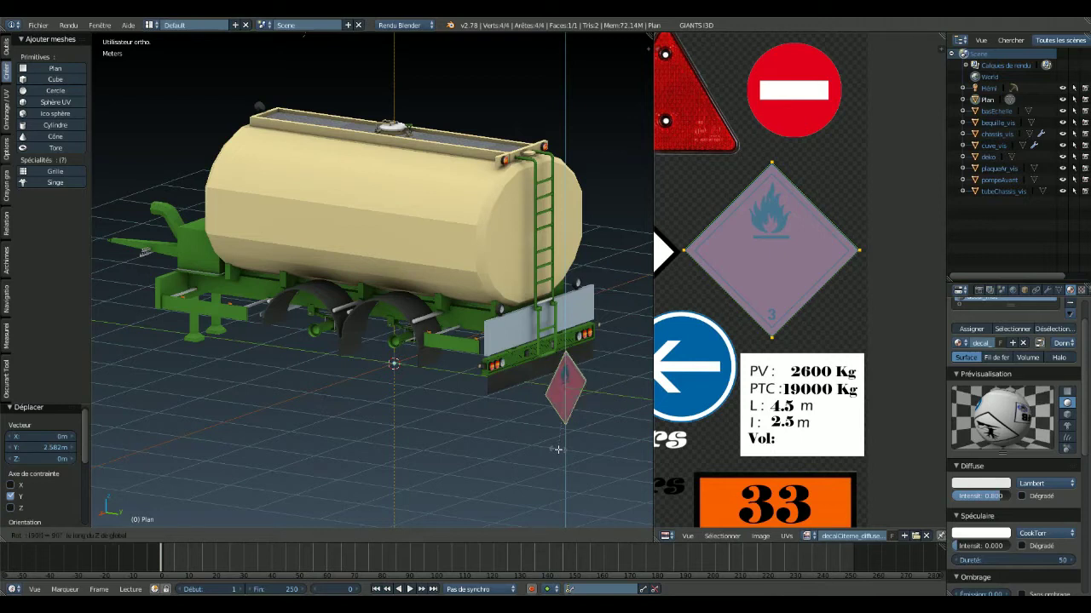
{"action": "key", "text": "Return"}
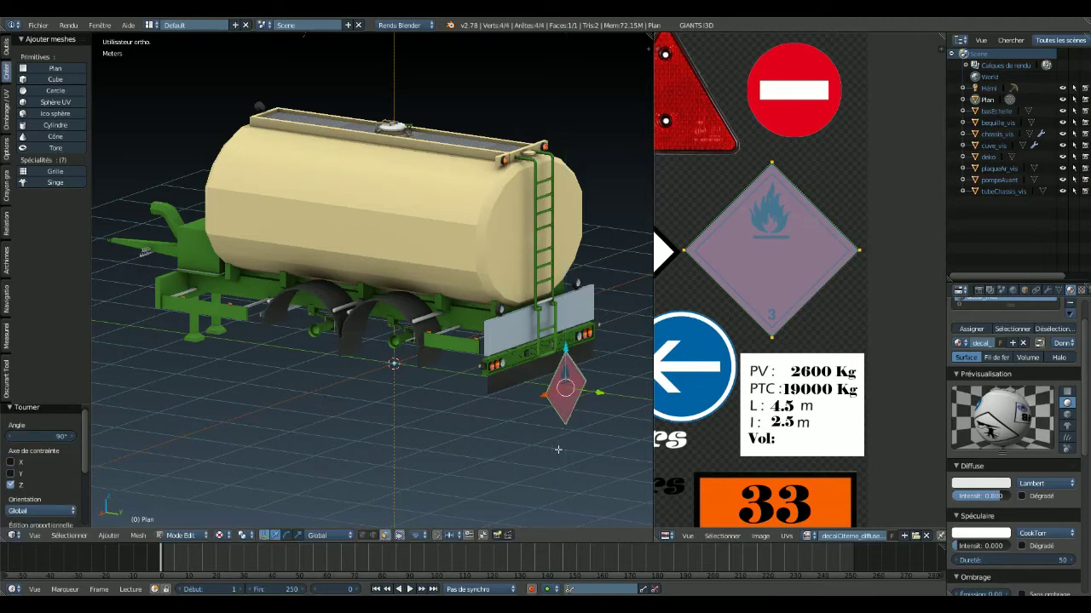
- Raise the decal to rear-panel height and set it flush against the panel
{"action": "left_click_drag", "start_coordinate": [565, 349], "coordinate": [567, 300]}
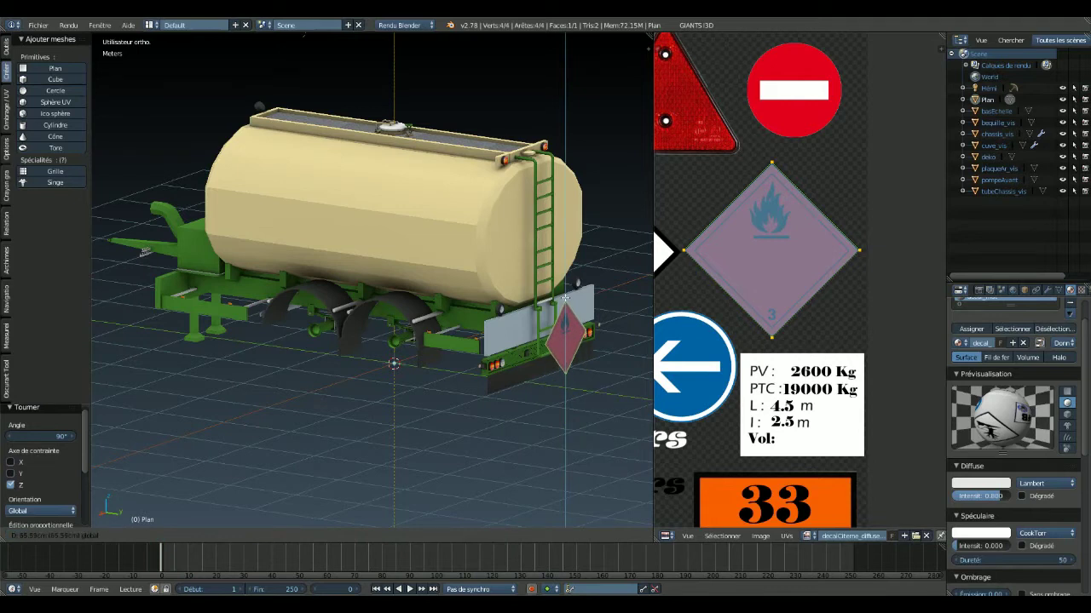
{"action": "key", "text": "g"}
{"action": "key", "text": "z"}
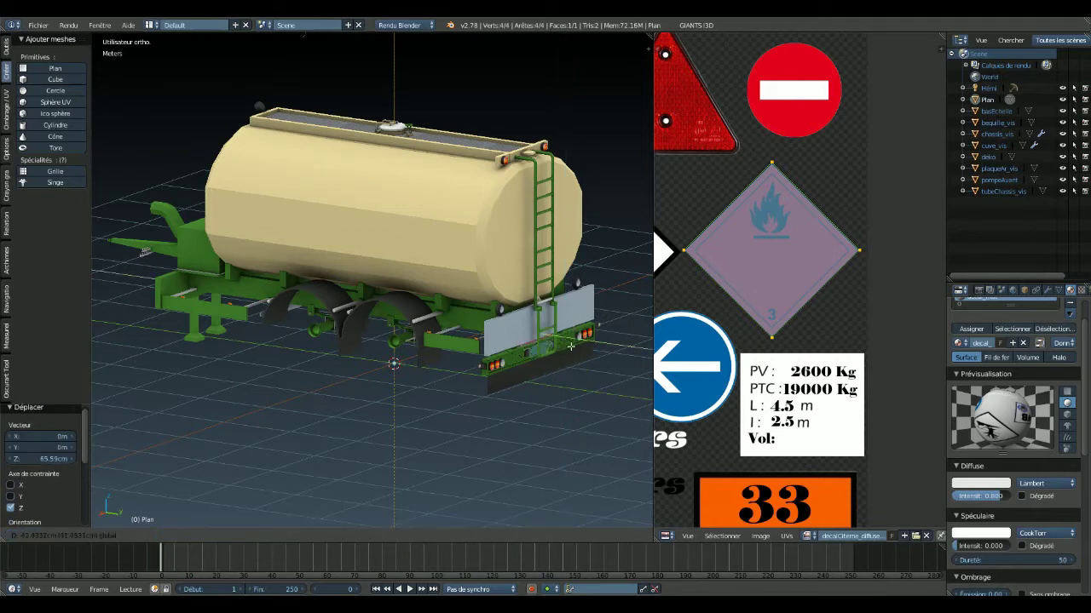
{"action": "left_click", "coordinate": [573, 346]}
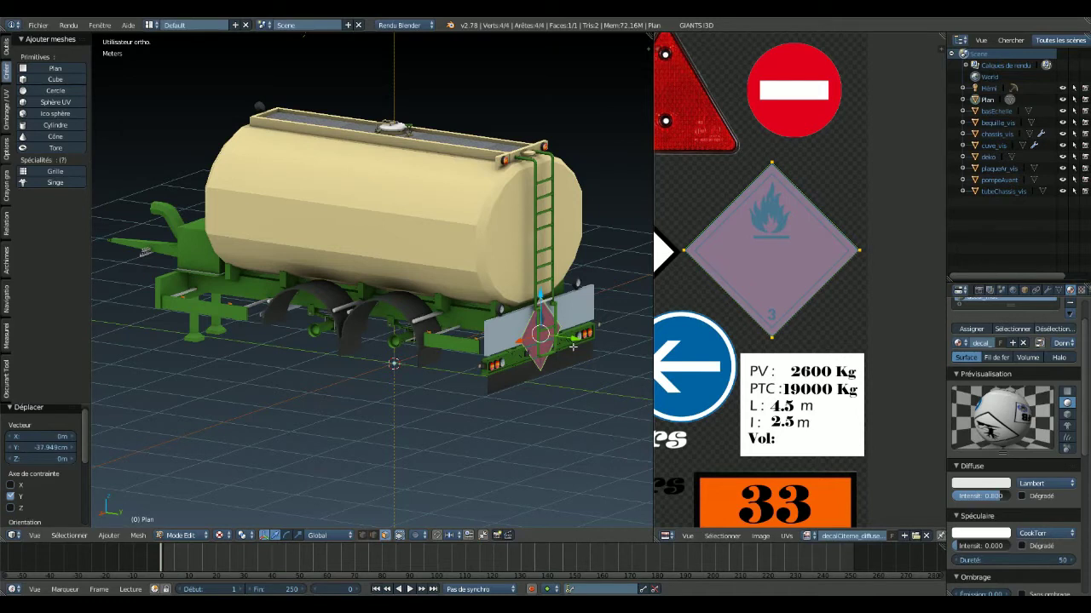
- From a rear view, shrink the hazard diamond decal by about half and lift it higher
{"action": "key", "text": "KP_7"}
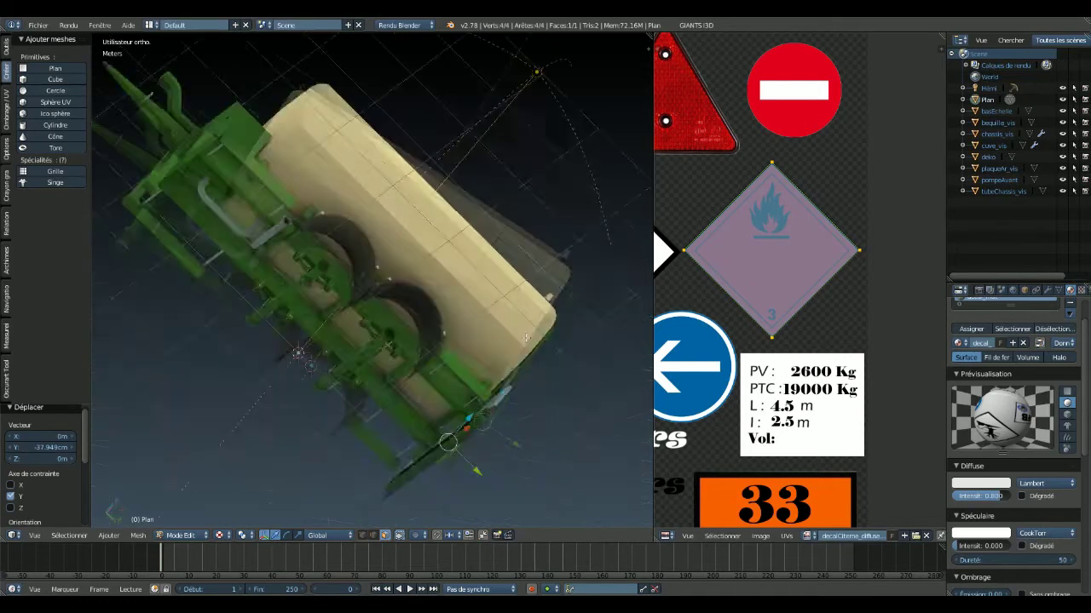
{"action": "key", "text": "ctrl+KP_1"}
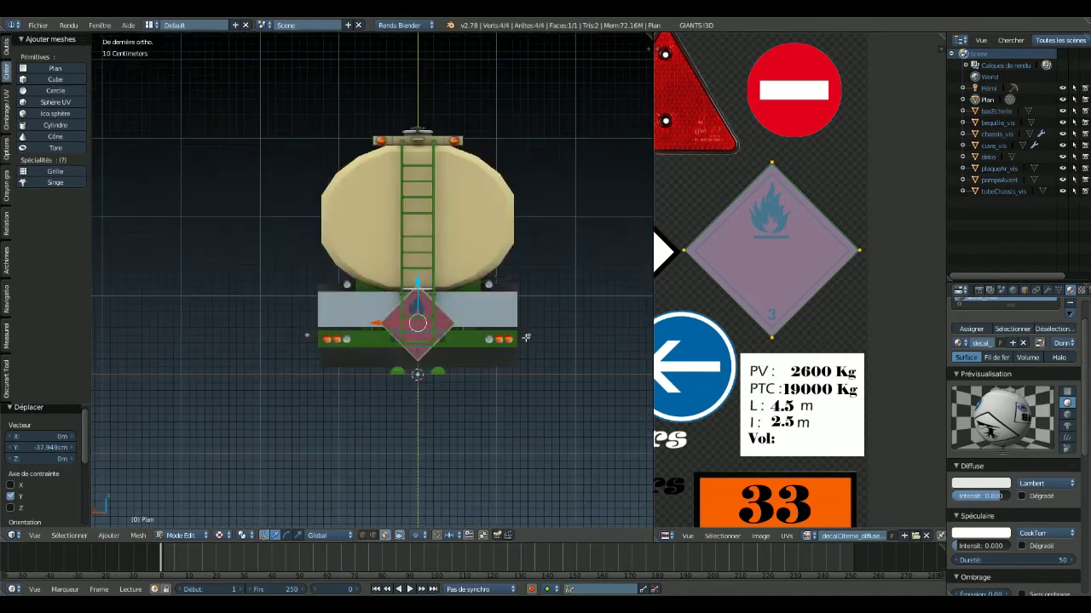
{"action": "scroll", "coordinate": [420, 322], "scroll_direction": "up", "scroll_amount": 5}
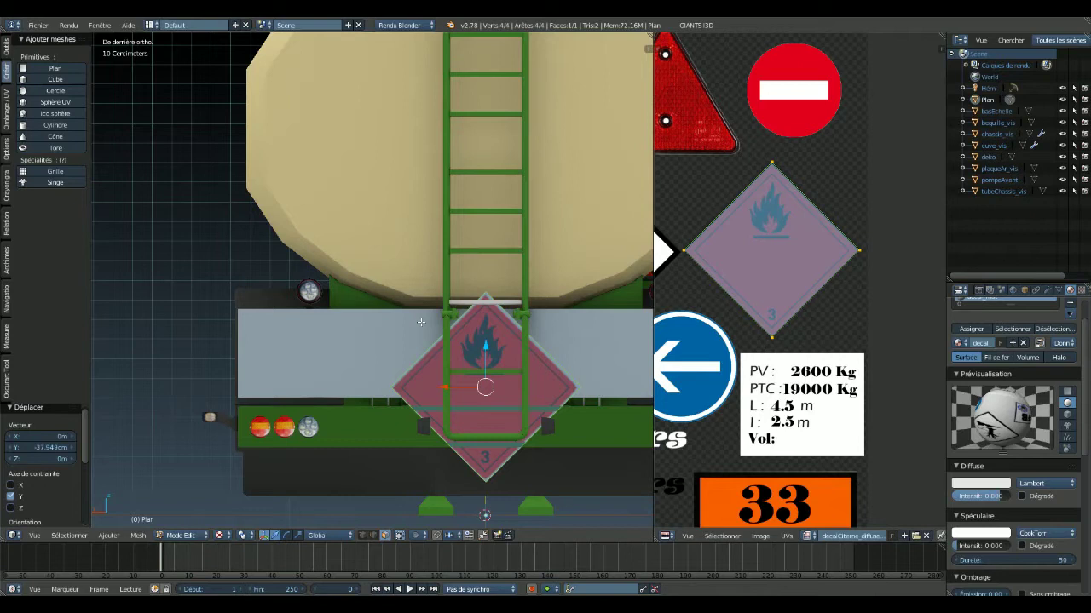
{"action": "key", "text": "s"}
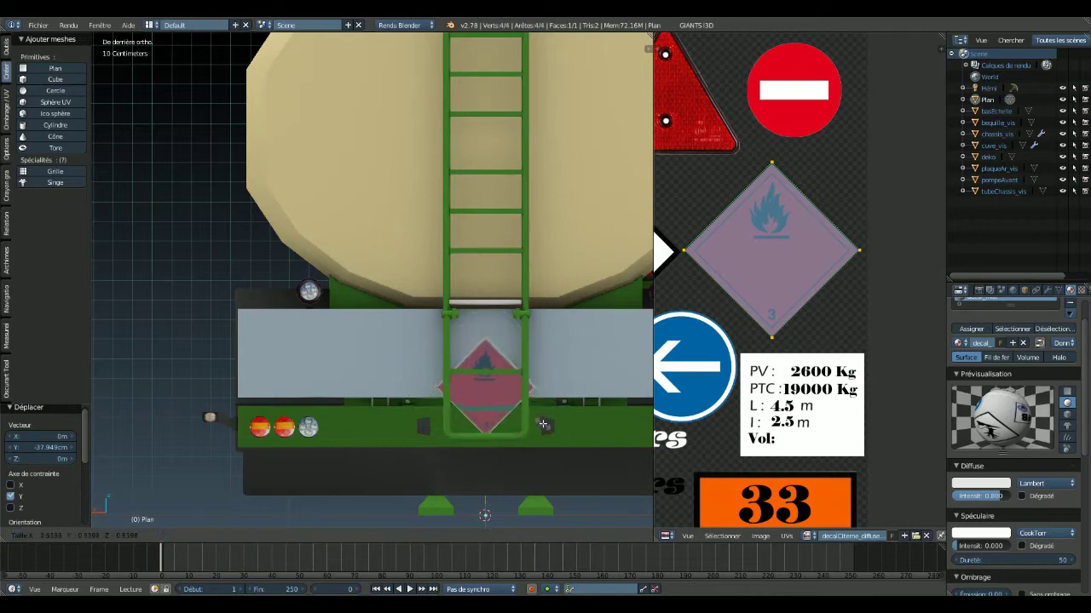
{"action": "left_click", "coordinate": [542, 424]}
{"action": "key", "text": "g"}
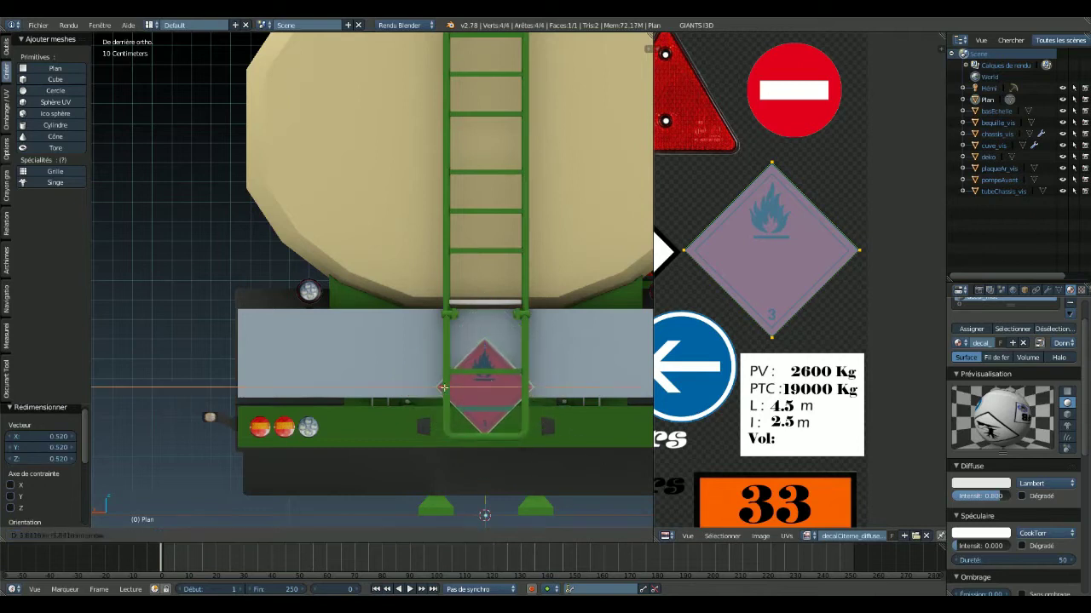
{"action": "key", "text": "x"}
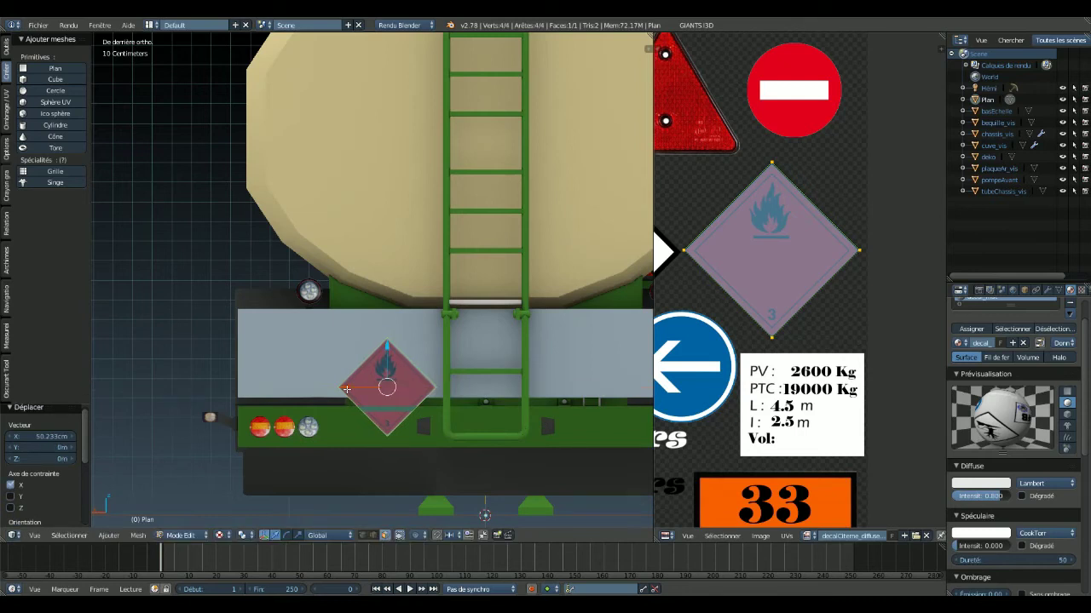
{"action": "left_click_drag", "start_coordinate": [387, 349], "coordinate": [387, 314]}
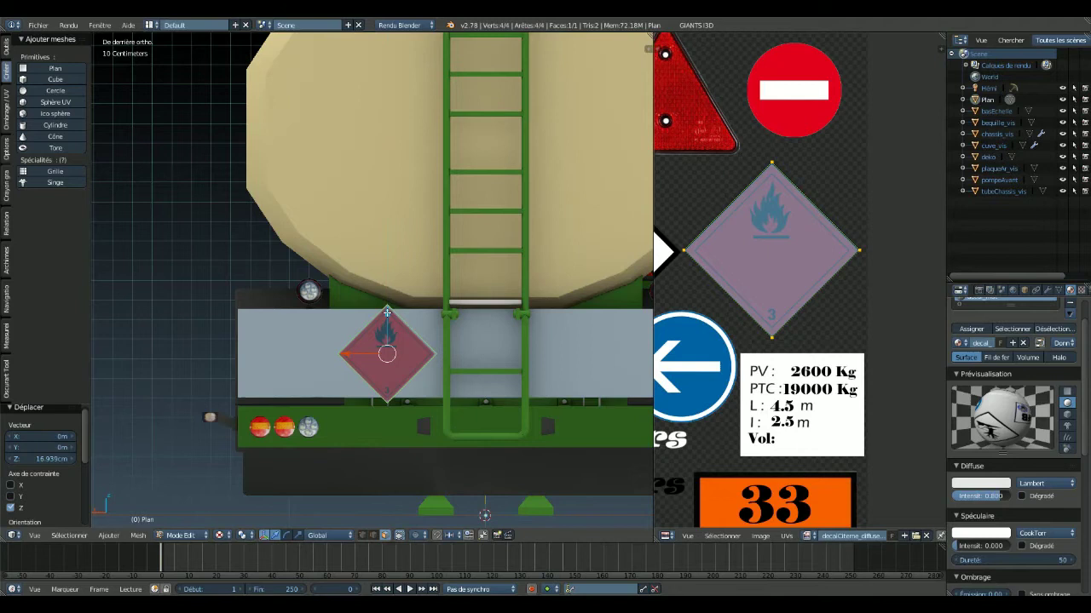
- Scale the decal to 0.653 and raise it 5.549 cm on Z
{"action": "key", "text": "s"}
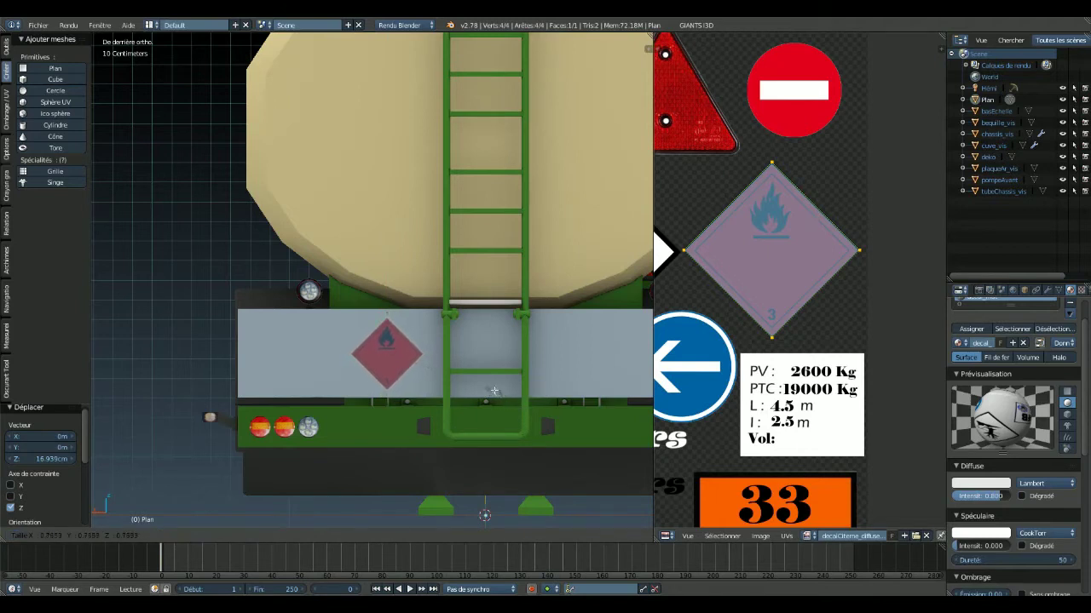
{"action": "left_click", "coordinate": [482, 384]}
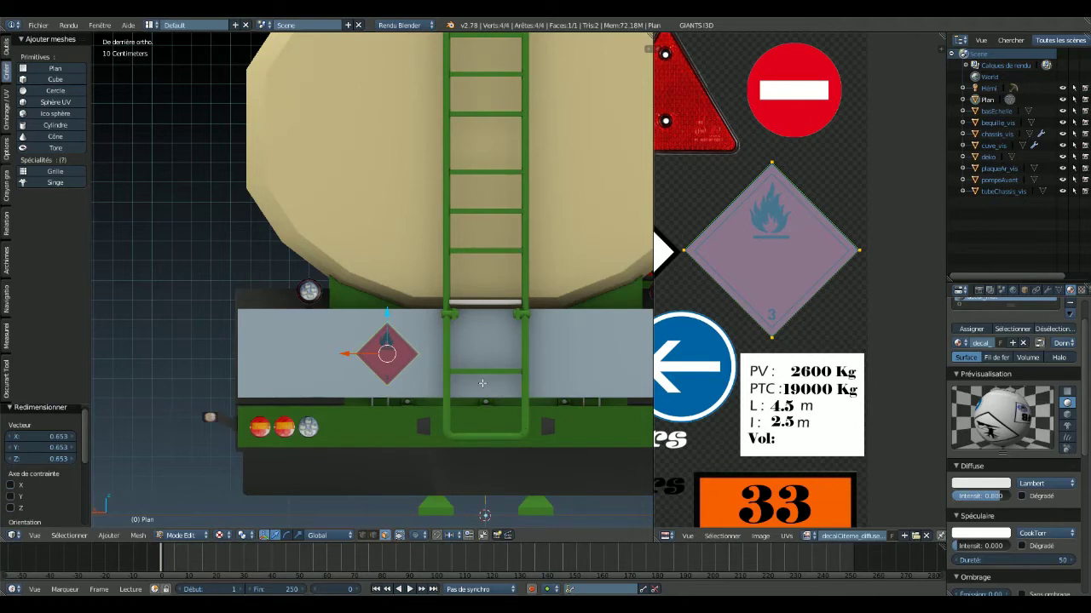
{"action": "key", "text": "g"}
{"action": "key", "text": "z"}
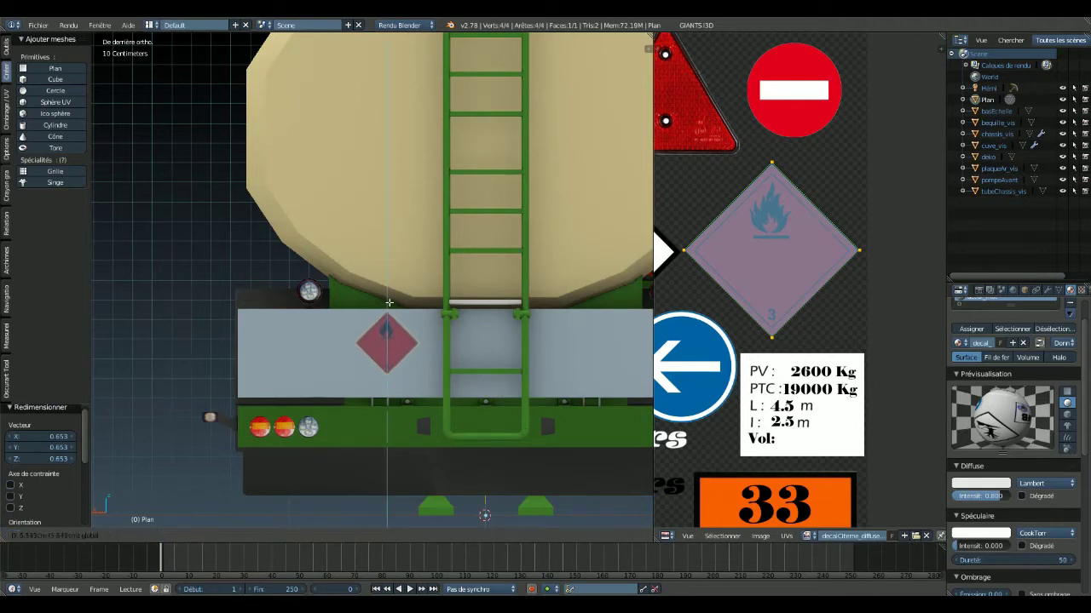
{"action": "left_click", "coordinate": [389, 303]}
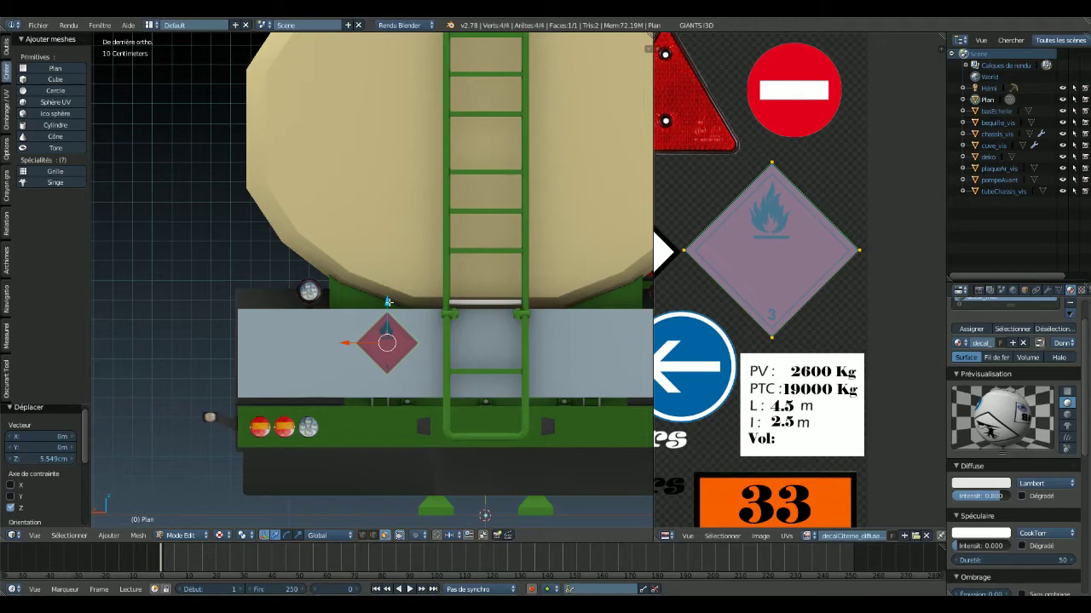
{"action": "mouse_move", "coordinate": [387, 301]}
{"action": "middle_mouse_down"}
{"action": "mouse_move", "coordinate": [411, 396]}
{"action": "mouse_move", "coordinate": [333, 329]}
{"action": "middle_mouse_up"}
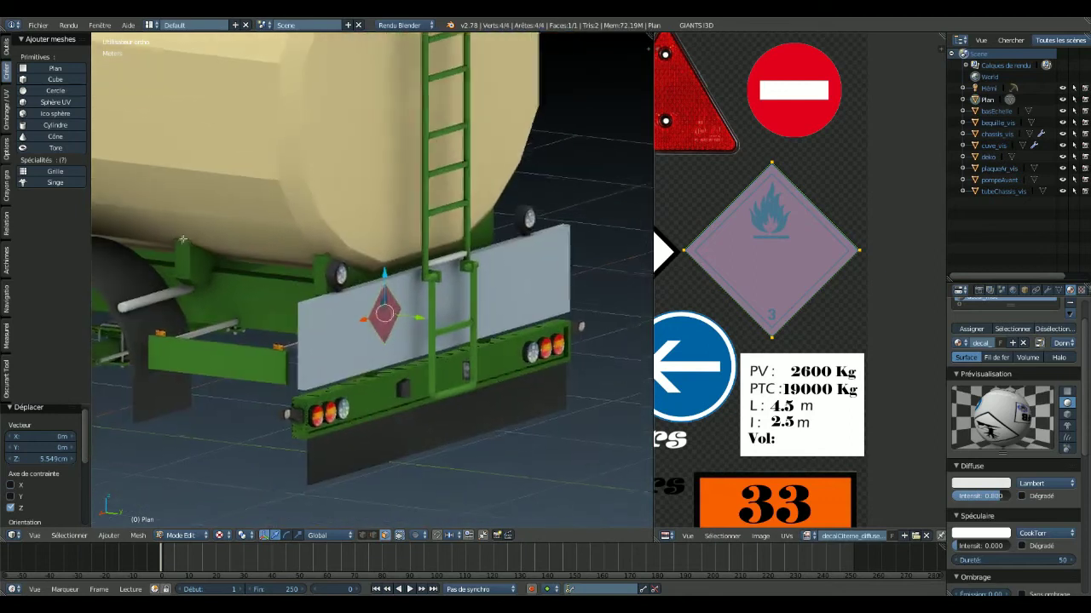
- Nudge the hazard diamond decal about 1.37 mm along Y, then return to Object Mode
{"action": "scroll", "coordinate": [333, 328], "scroll_direction": "up", "scroll_amount": 4}
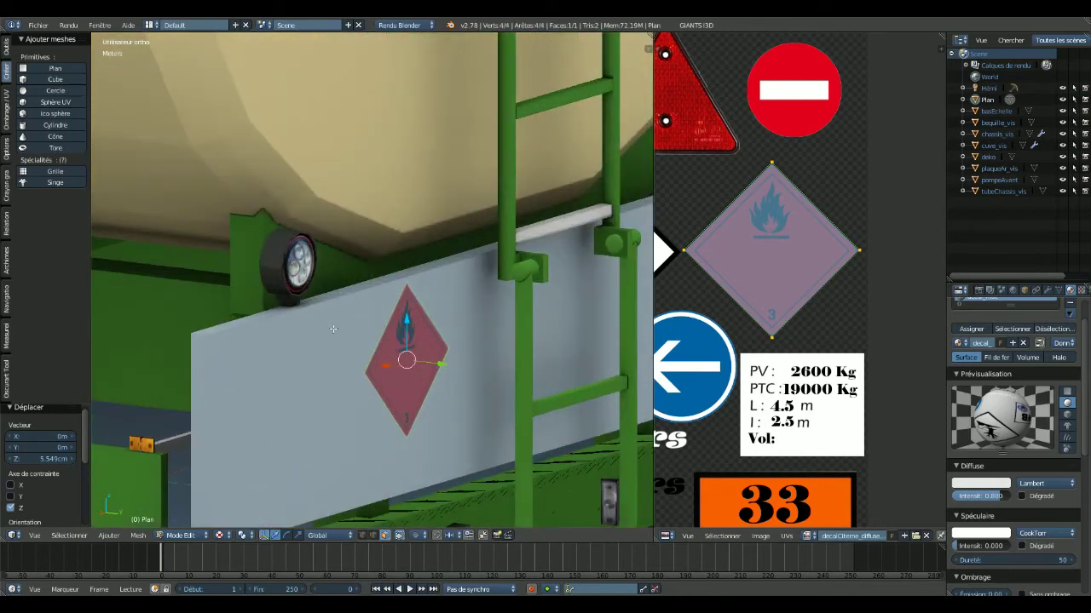
{"action": "key", "text": "g"}
{"action": "key", "text": "y"}
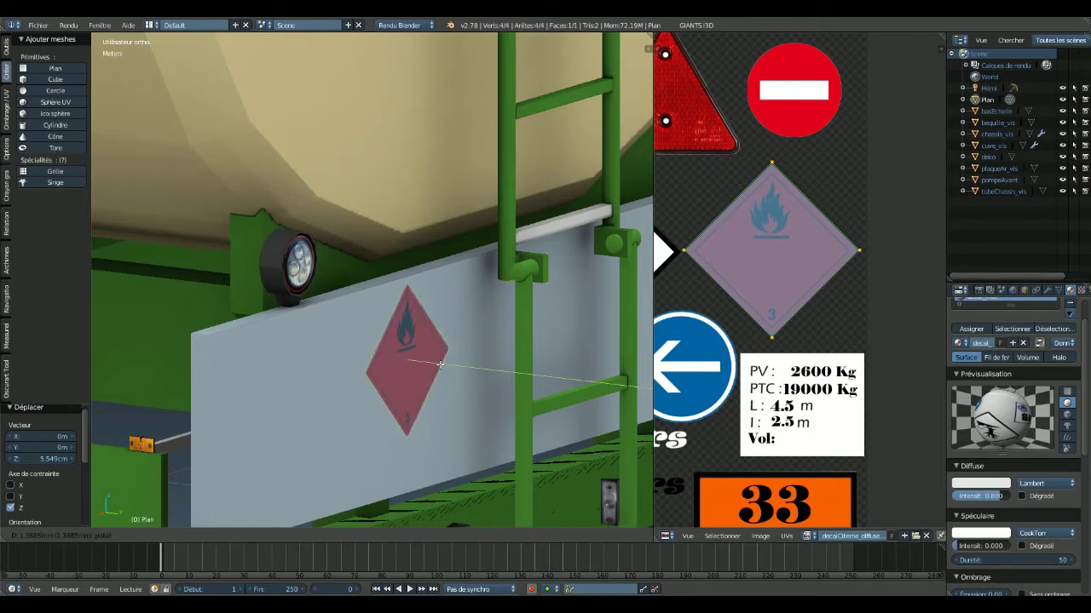
{"action": "left_click", "coordinate": [440, 364]}
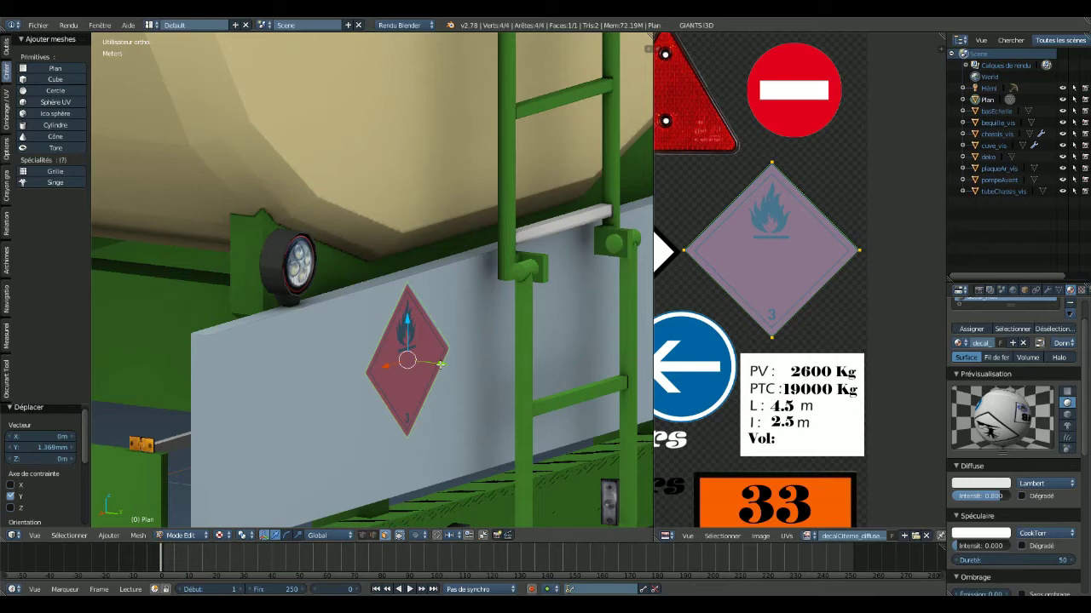
{"action": "key", "text": "Tab"}
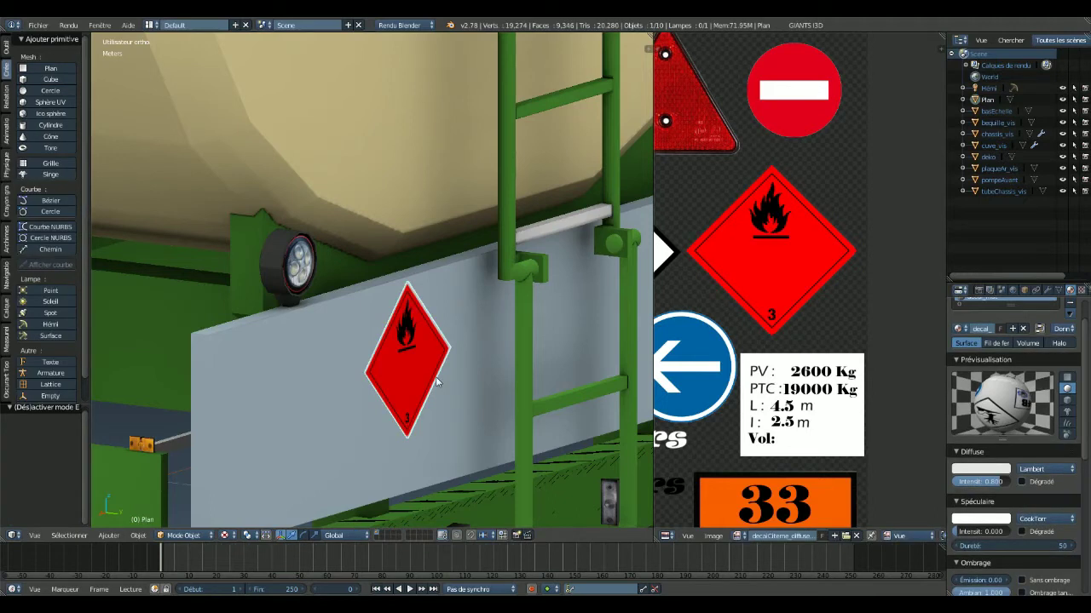
- Frame the flammable diamond decal face-on and enter Edit Mode on its mesh
{"action": "mouse_move", "coordinate": [436, 383]}
{"action": "middle_mouse_down"}
{"action": "mouse_move", "coordinate": [443, 418]}
{"action": "mouse_move", "coordinate": [432, 416]}
{"action": "mouse_move", "coordinate": [512, 328]}
{"action": "middle_mouse_up"}
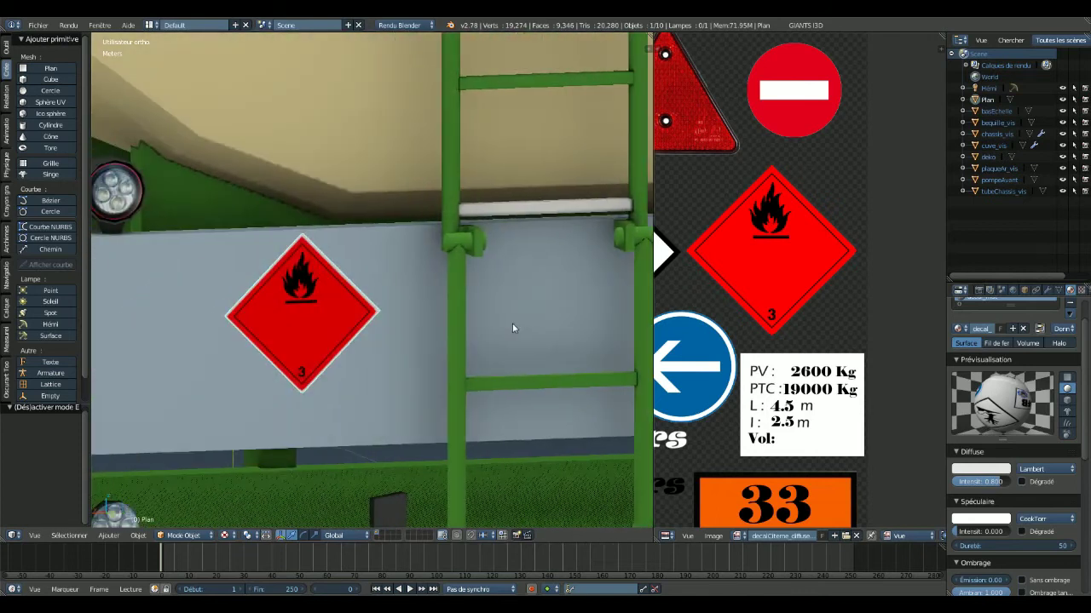
{"action": "scroll", "coordinate": [380, 348], "scroll_direction": "up", "scroll_amount": 2}
{"action": "scroll", "coordinate": [380, 349], "scroll_direction": "up", "scroll_amount": 2}
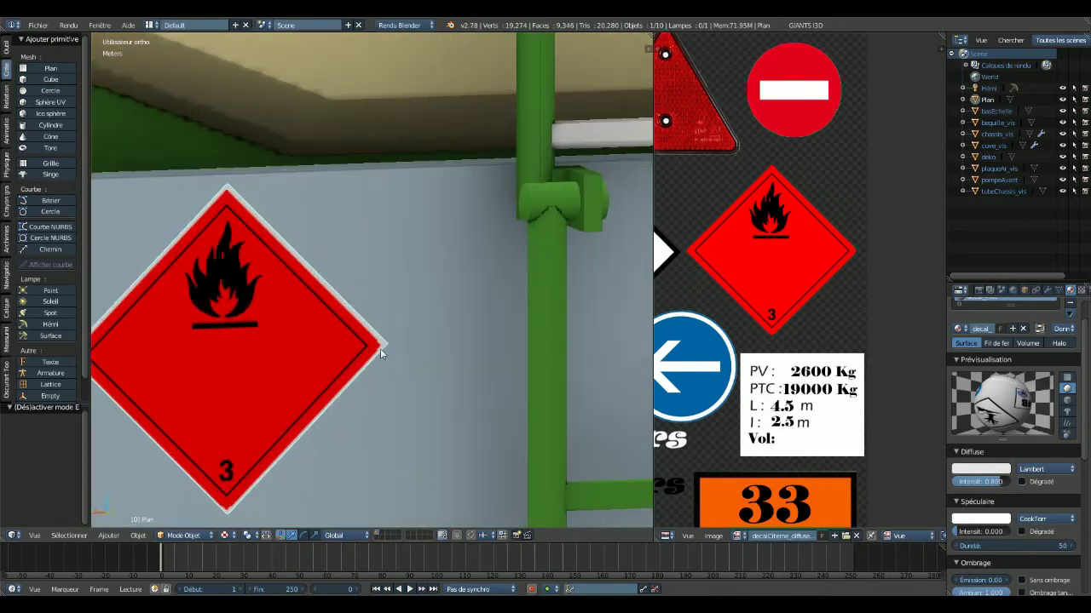
{"action": "middle_click_drag", "start_coordinate": [380, 349], "coordinate": [418, 339]}
{"action": "scroll", "coordinate": [433, 333], "scroll_direction": "down", "scroll_amount": 1}
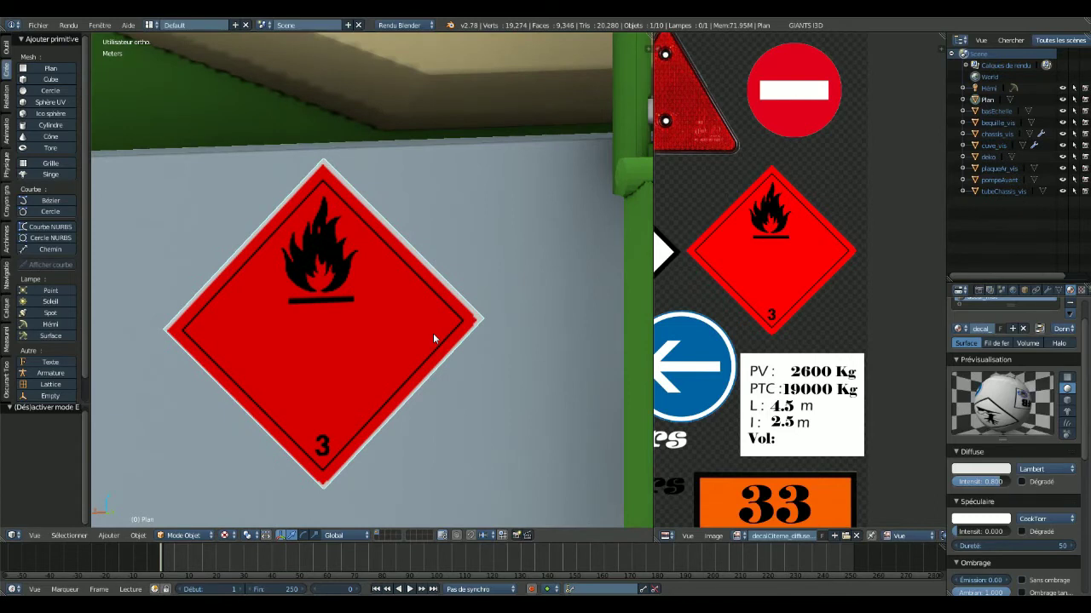
{"action": "key", "text": "Tab"}
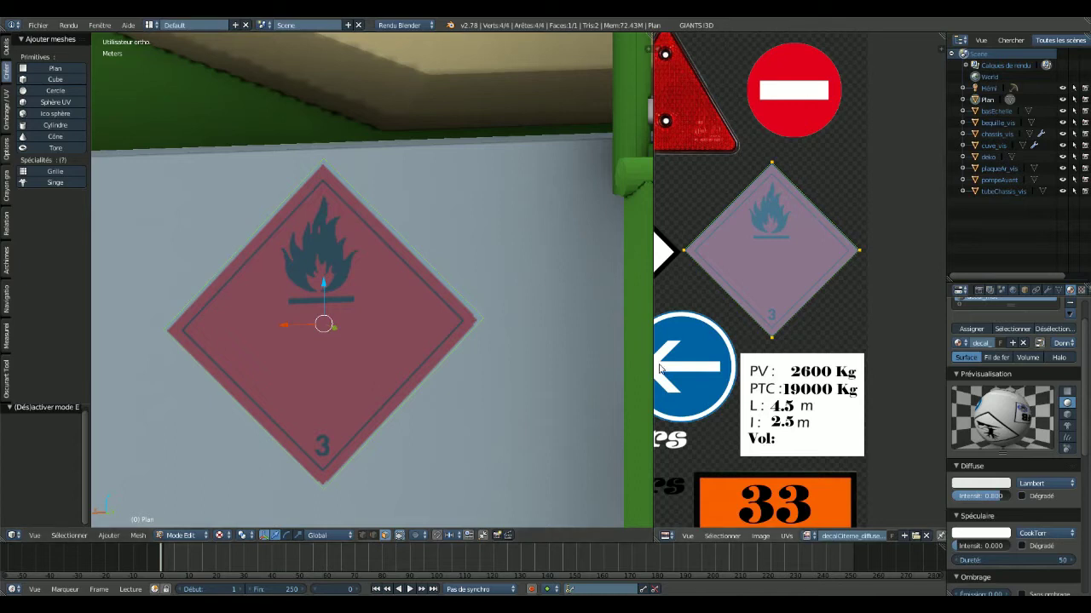
- Scale the decal UVs to 0.975 and shift them horizontally by 2
{"action": "scroll", "coordinate": [775, 264], "scroll_direction": "up", "scroll_amount": 3}
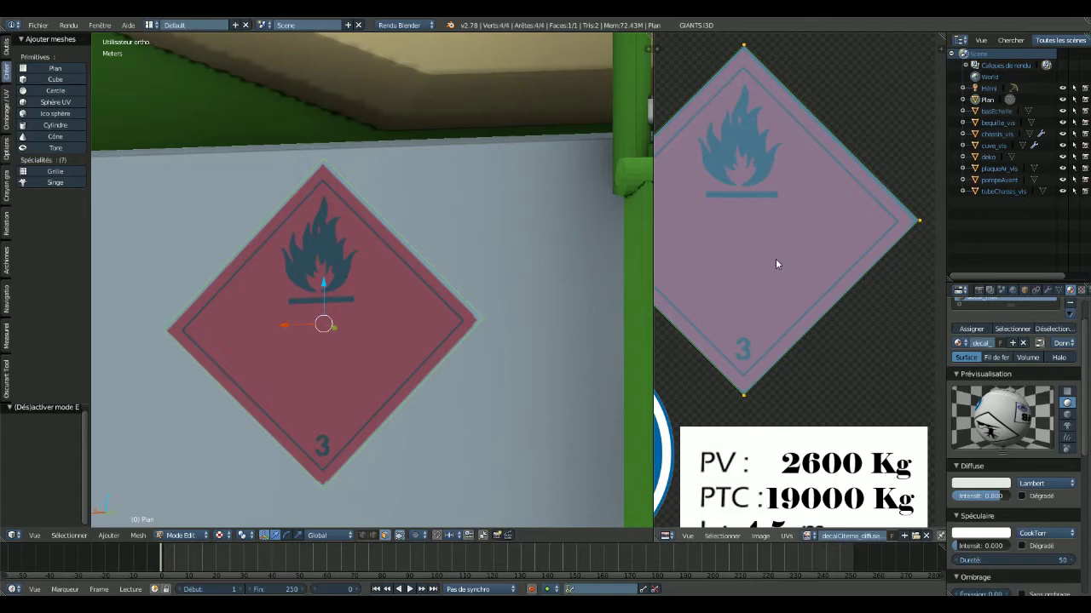
{"action": "key", "text": "s"}
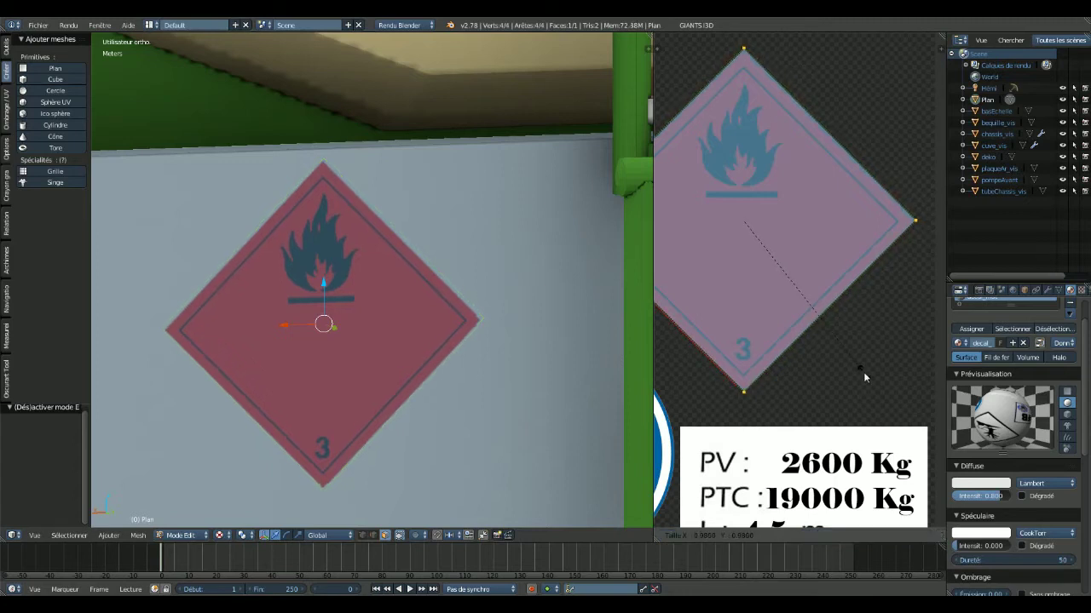
{"action": "left_click", "coordinate": [863, 370]}
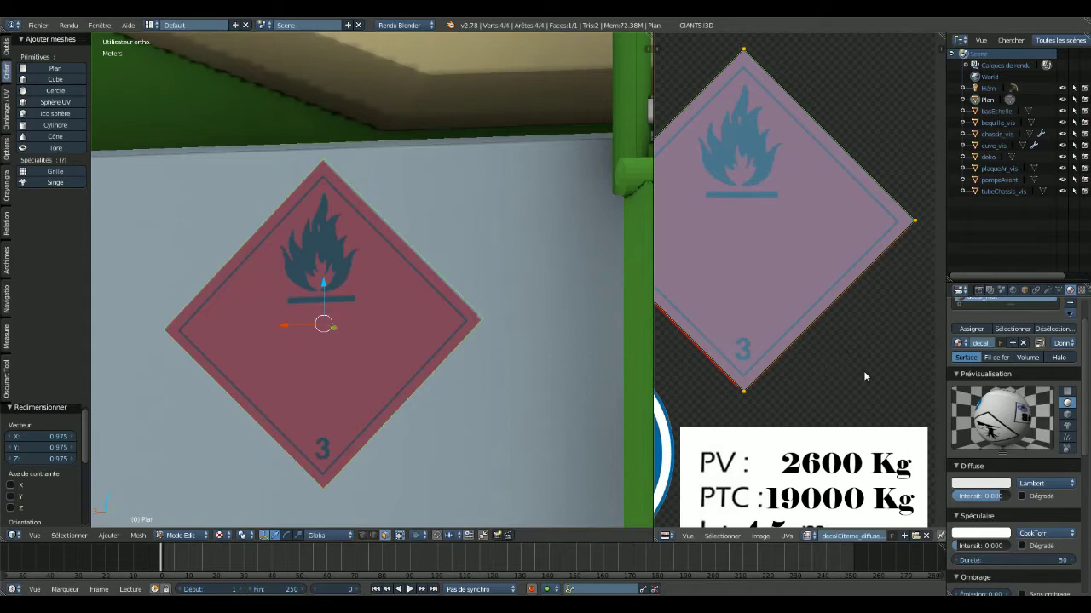
{"action": "key", "text": "g"}
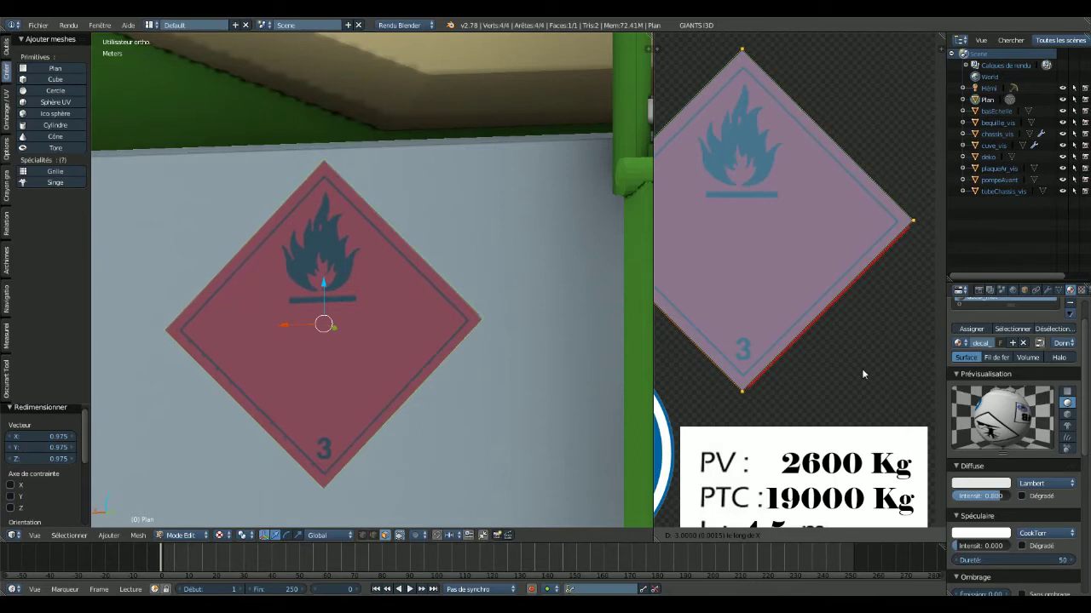
{"action": "key", "text": "BackSpace"}
{"action": "type", "text": "2"}
{"action": "key", "text": "Return"}
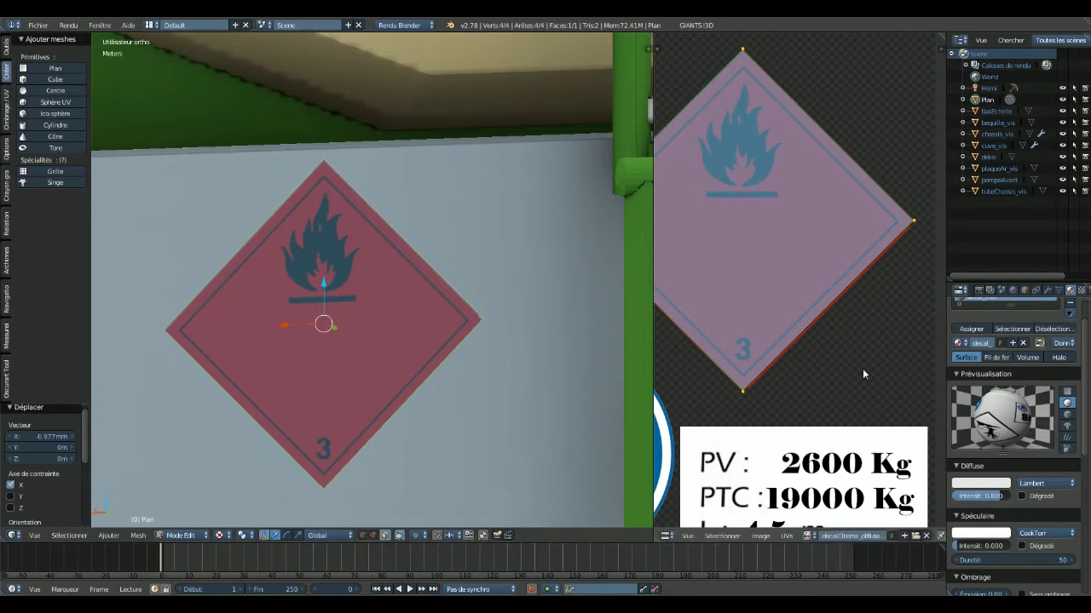
- Rescale the decal UVs to 0.992 and deselect everything
{"action": "key", "text": "s"}
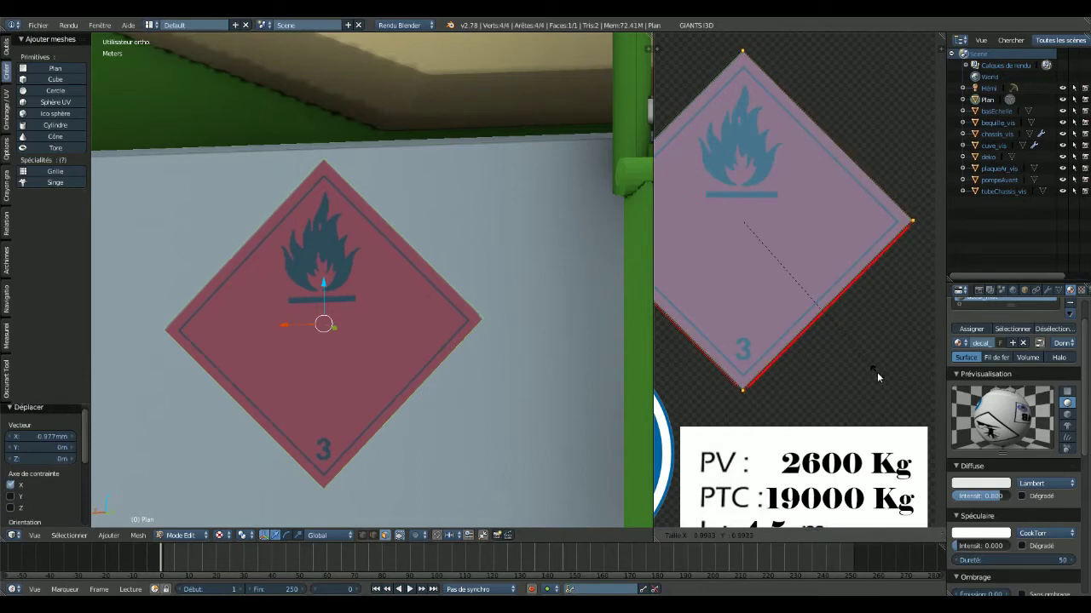
{"action": "left_click", "coordinate": [877, 371]}
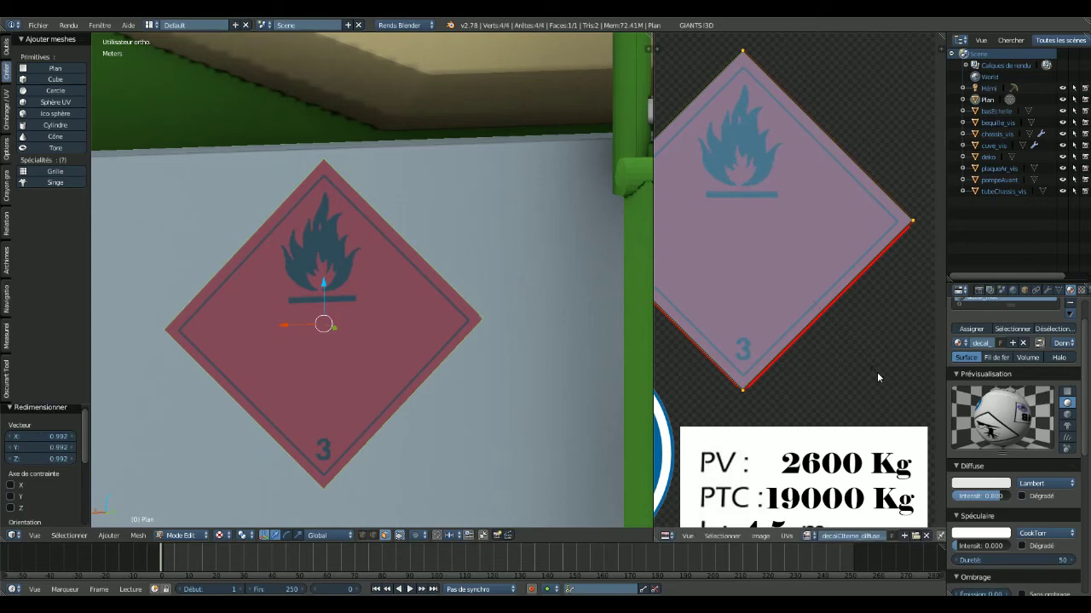
{"action": "key", "text": "a"}
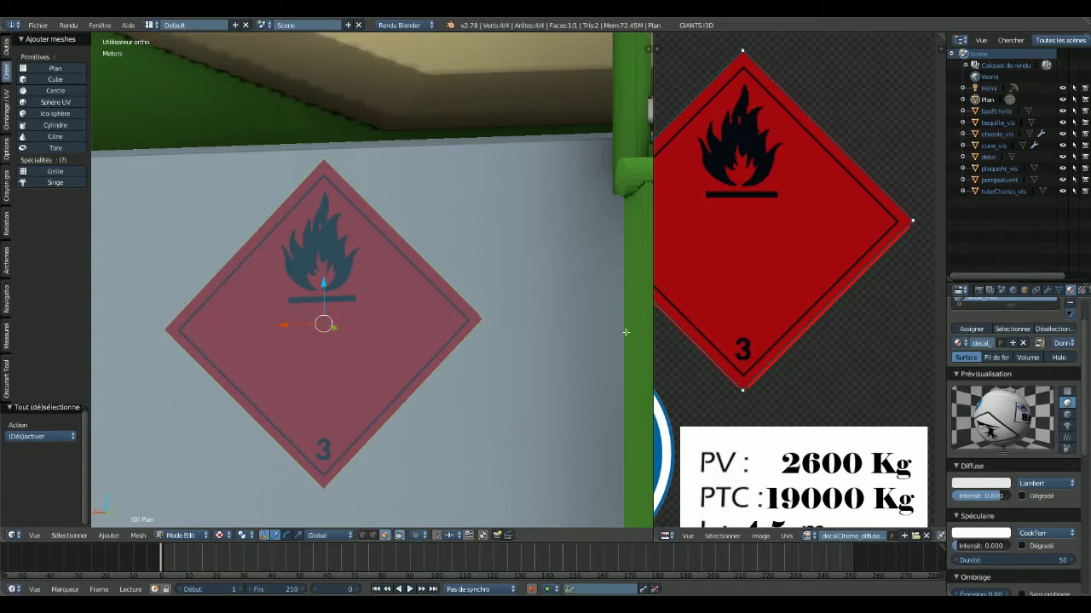
{"action": "key", "text": "a"}
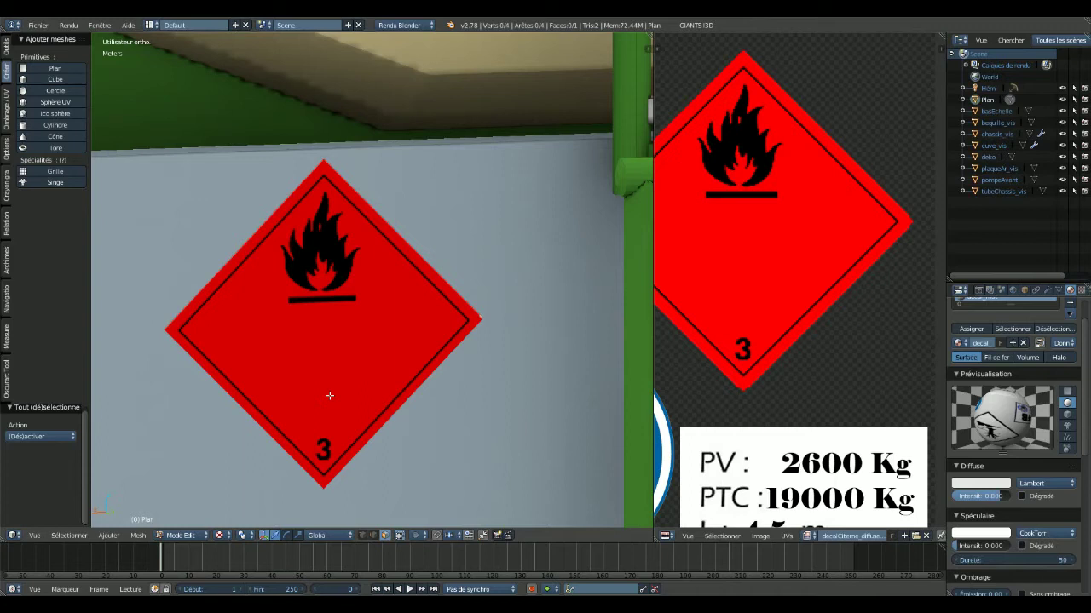
- Return to Object Mode and rename the Plan object to 'decal'
{"action": "key", "text": "Tab"}
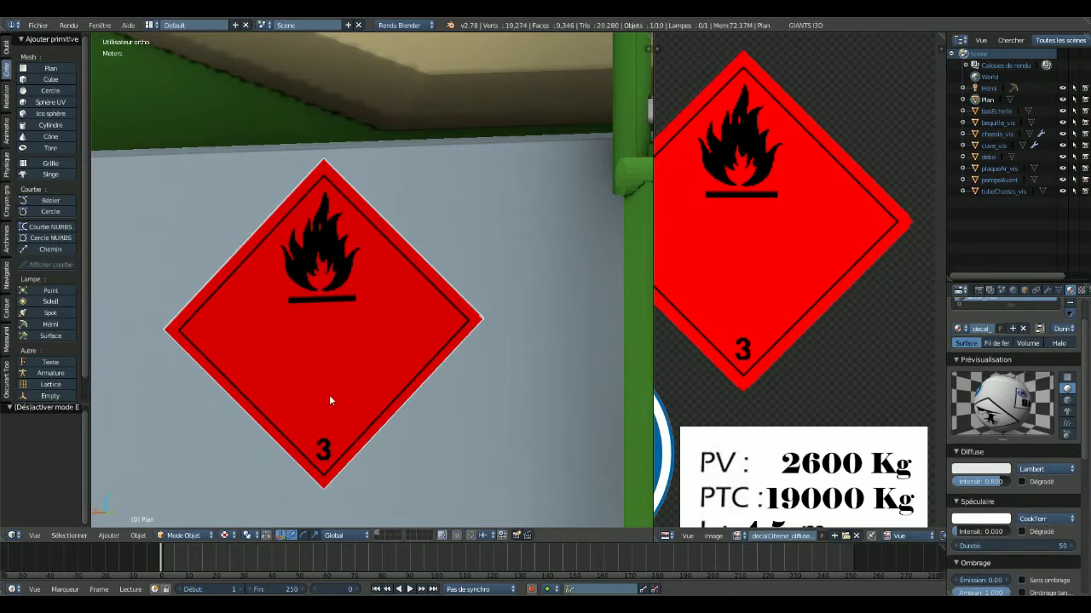
{"action": "scroll", "coordinate": [329, 396], "scroll_direction": "down", "scroll_amount": 5}
{"action": "scroll", "coordinate": [328, 395], "scroll_direction": "down", "scroll_amount": 3}
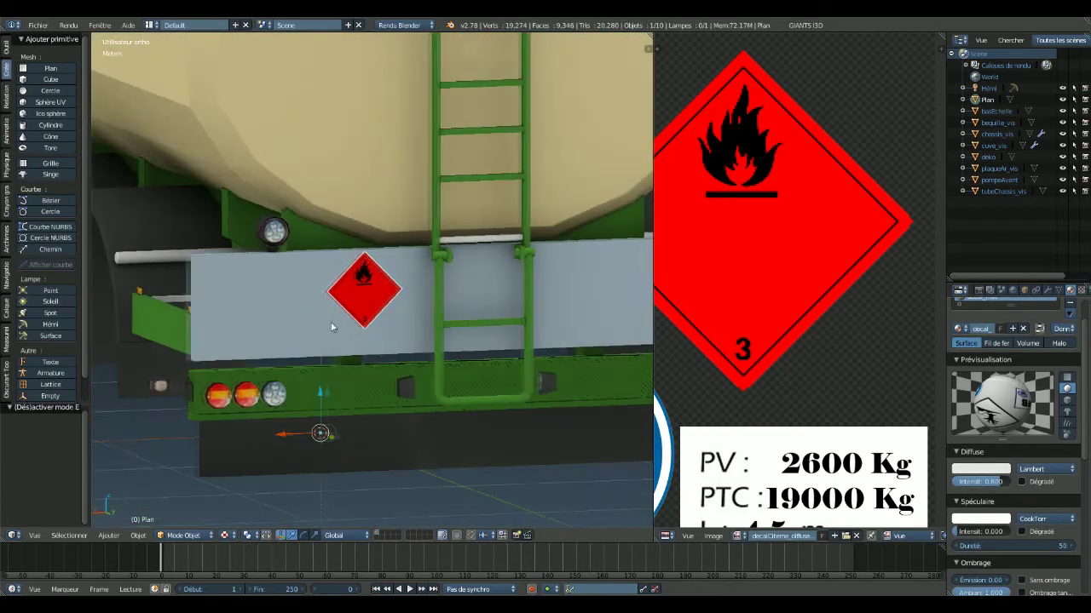
{"action": "middle_click_drag", "start_coordinate": [329, 397], "coordinate": [371, 333]}
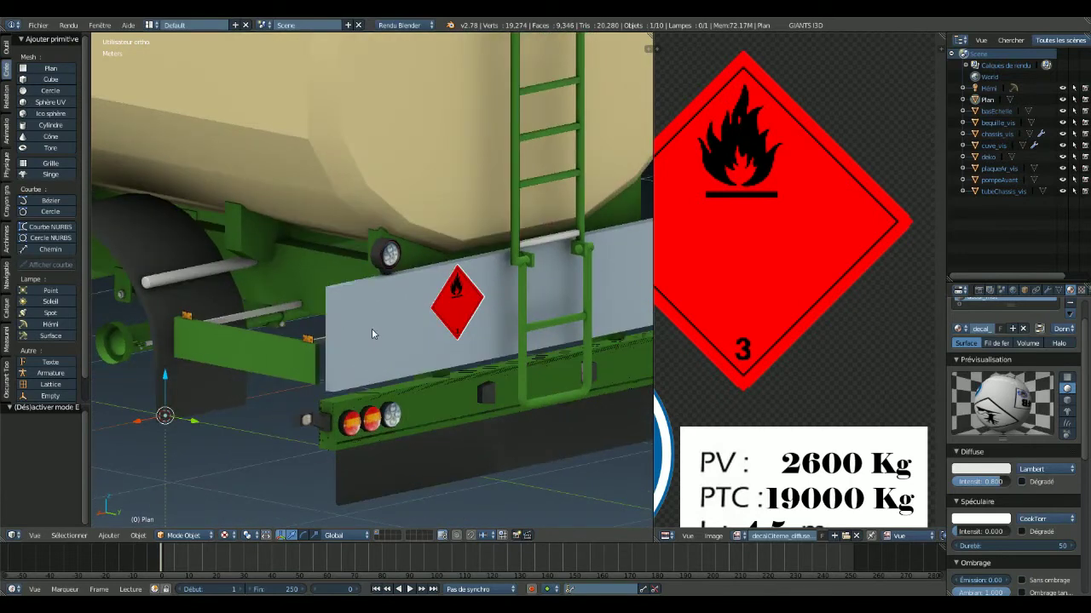
{"action": "double_click", "coordinate": [987, 100]}
{"action": "type", "text": "decal"}
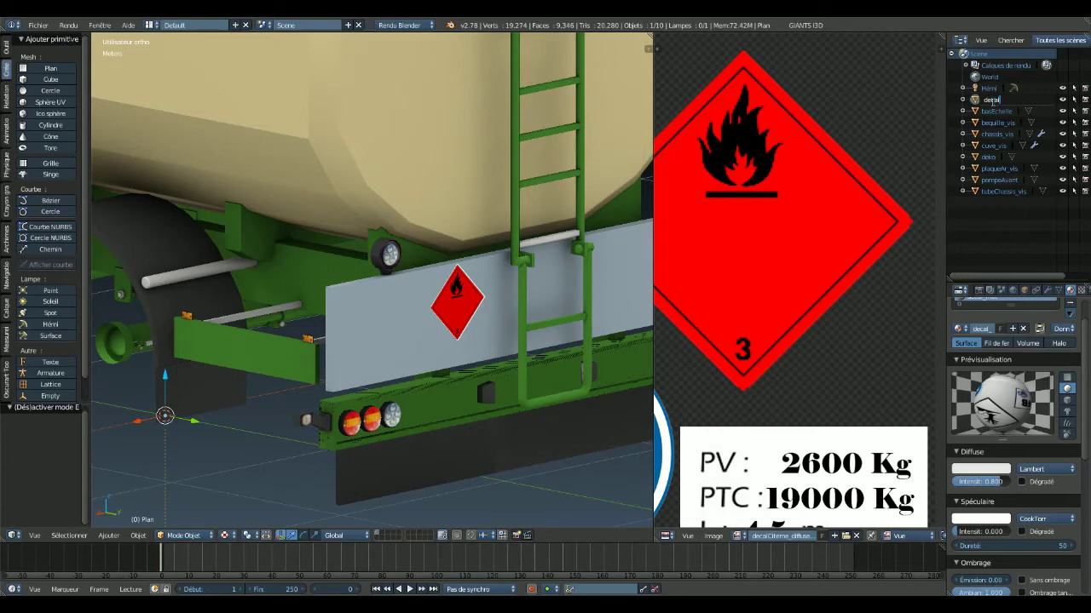
{"action": "key", "text": "Return"}
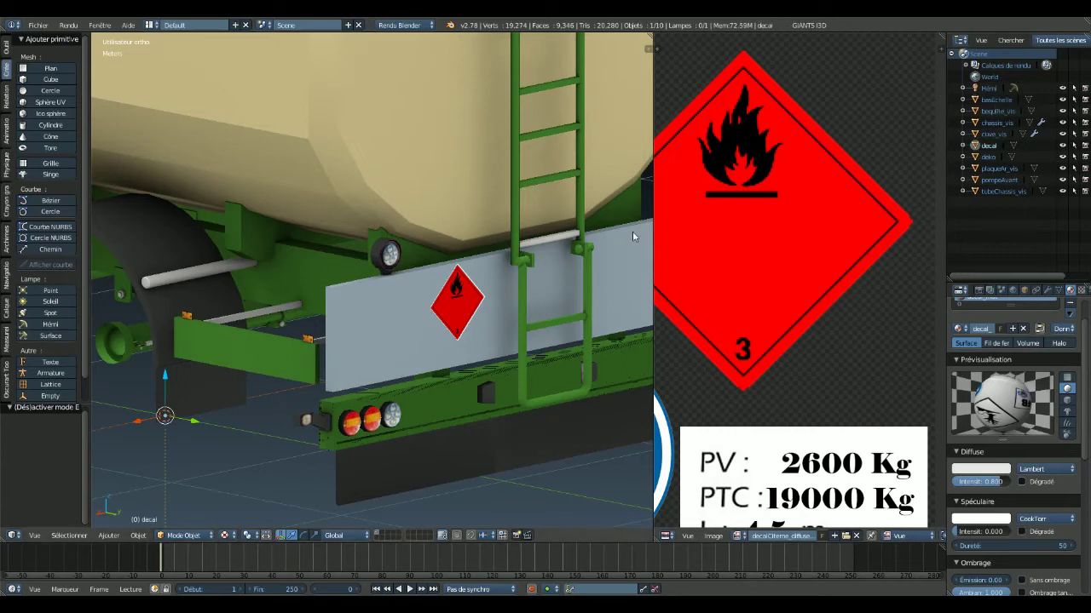
- Frame the whole tanker and the full decal sheet, then add a new mesh plane
{"action": "scroll", "coordinate": [632, 231], "scroll_direction": "down", "scroll_amount": 4}
{"action": "middle_click_drag", "start_coordinate": [246, 335], "coordinate": [358, 318], "text": "shift"}
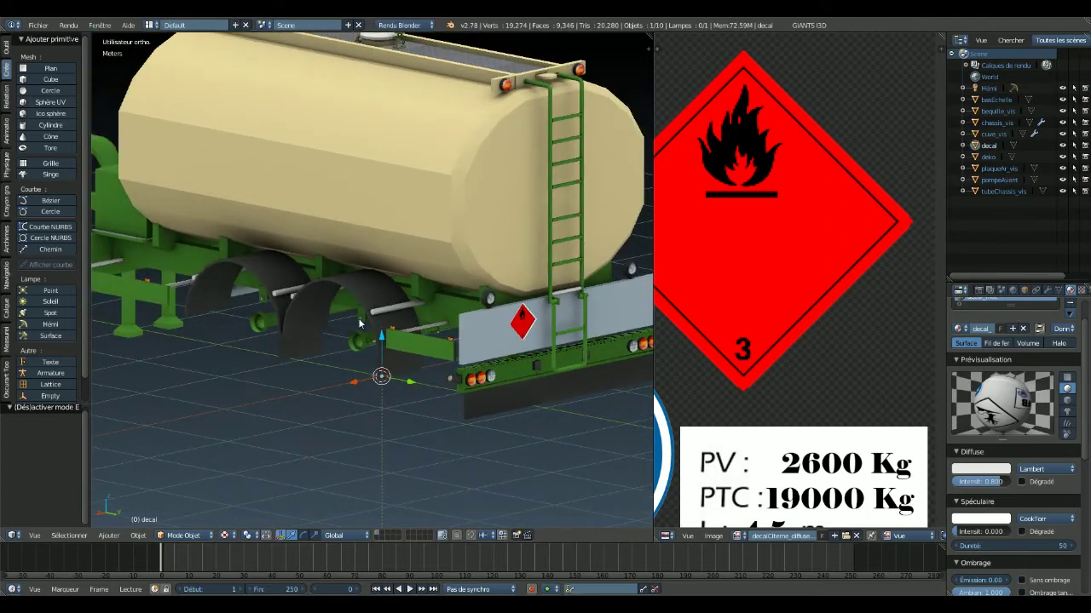
{"action": "scroll", "coordinate": [779, 300], "scroll_direction": "down", "scroll_amount": 3}
{"action": "scroll", "coordinate": [780, 300], "scroll_direction": "down", "scroll_amount": 3}
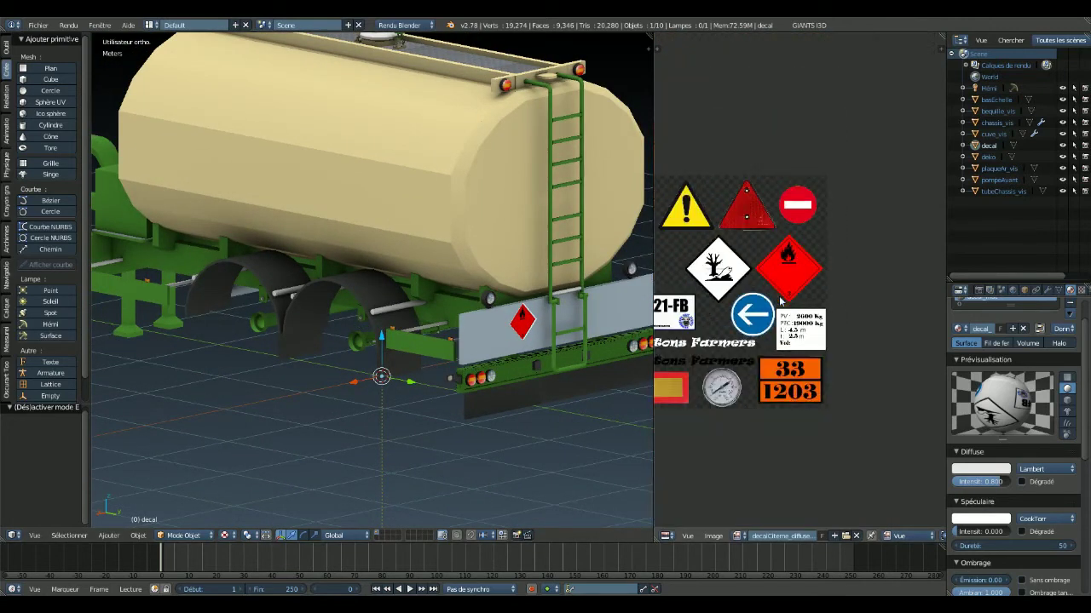
{"action": "middle_click_drag", "start_coordinate": [779, 300], "coordinate": [865, 303]}
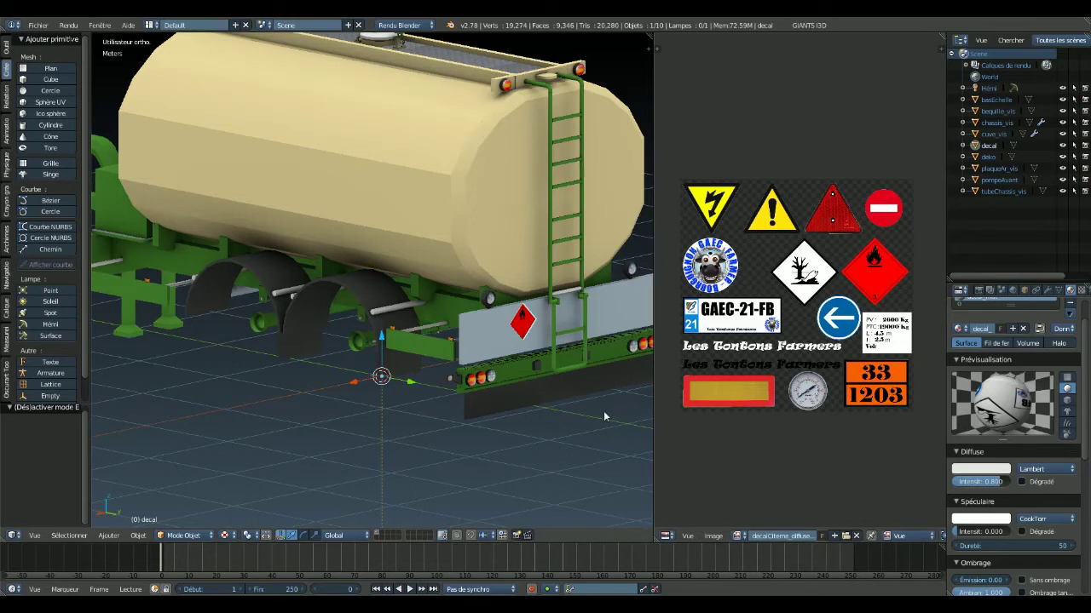
{"action": "left_click", "coordinate": [50, 70]}
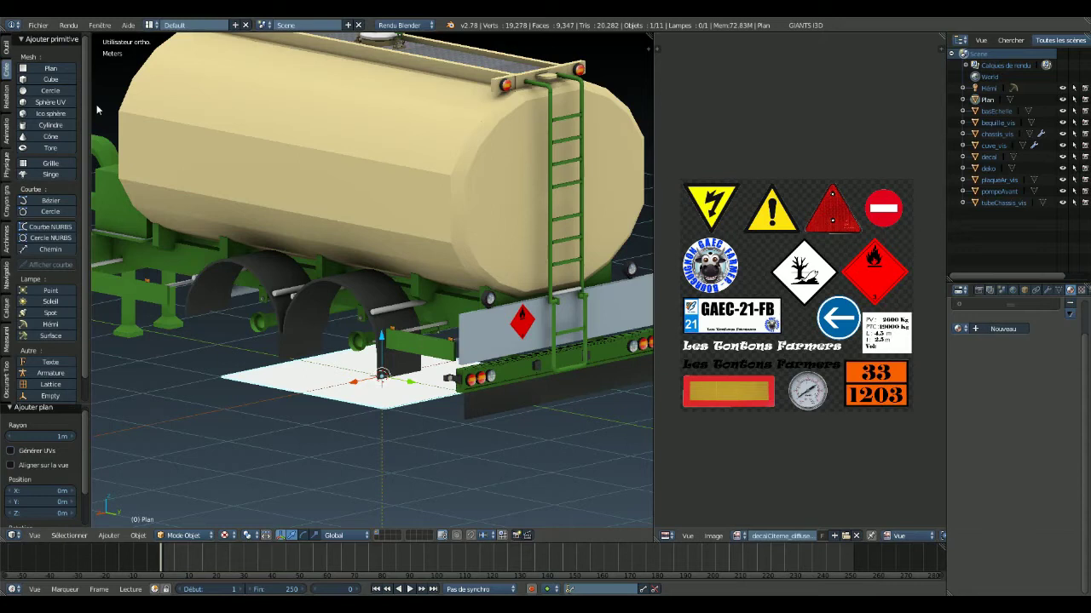
- In Edit Mode, rotate the new plane 90° about Y, then 90° about Z
{"action": "key", "text": "Tab"}
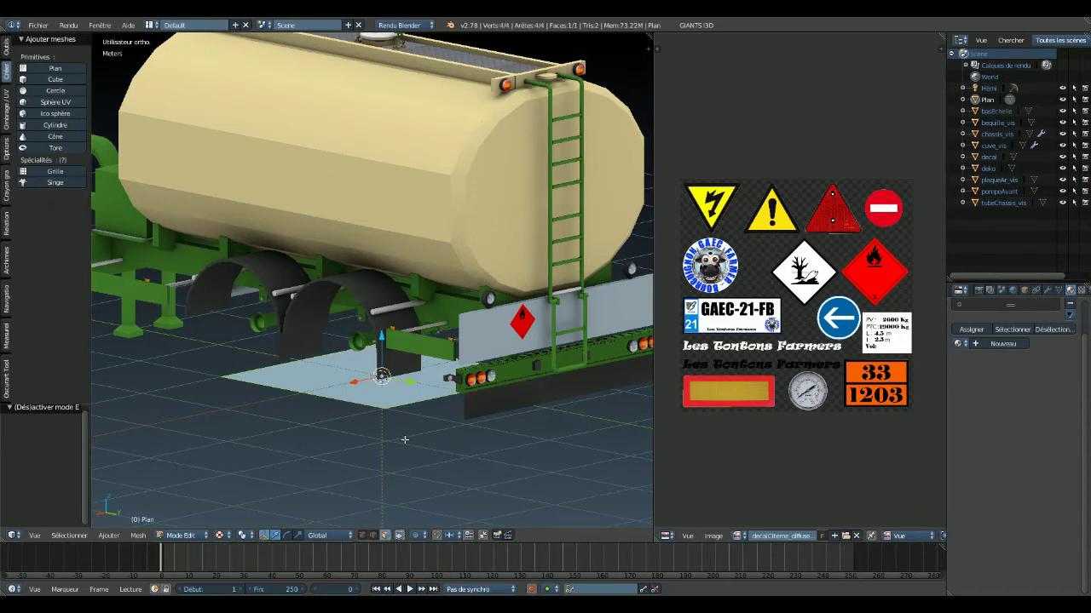
{"action": "key", "text": "r"}
{"action": "key", "text": "y"}
{"action": "key", "text": "9"}
{"action": "key", "text": "0"}
{"action": "key", "text": "Return"}
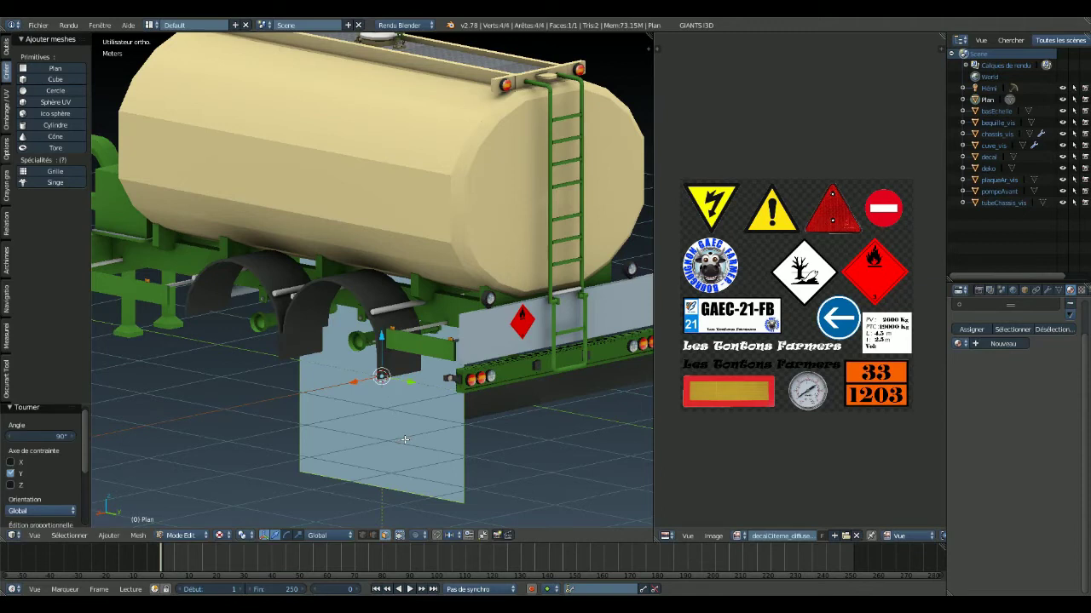
{"action": "key", "text": "r"}
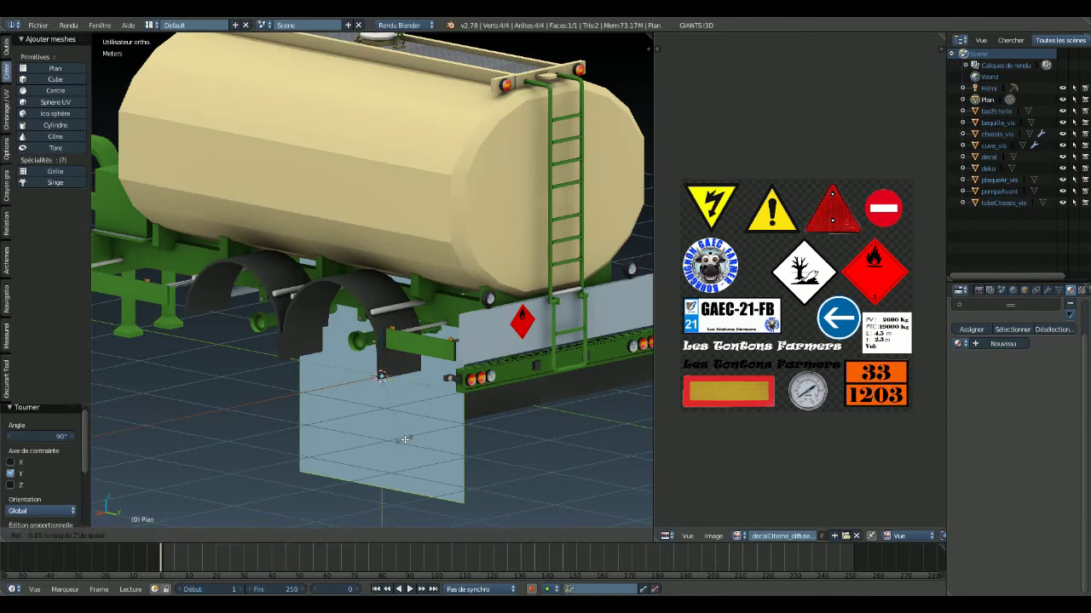
{"action": "key", "text": "z"}
{"action": "key", "text": "9"}
{"action": "key", "text": "0"}
{"action": "key", "text": "Return"}
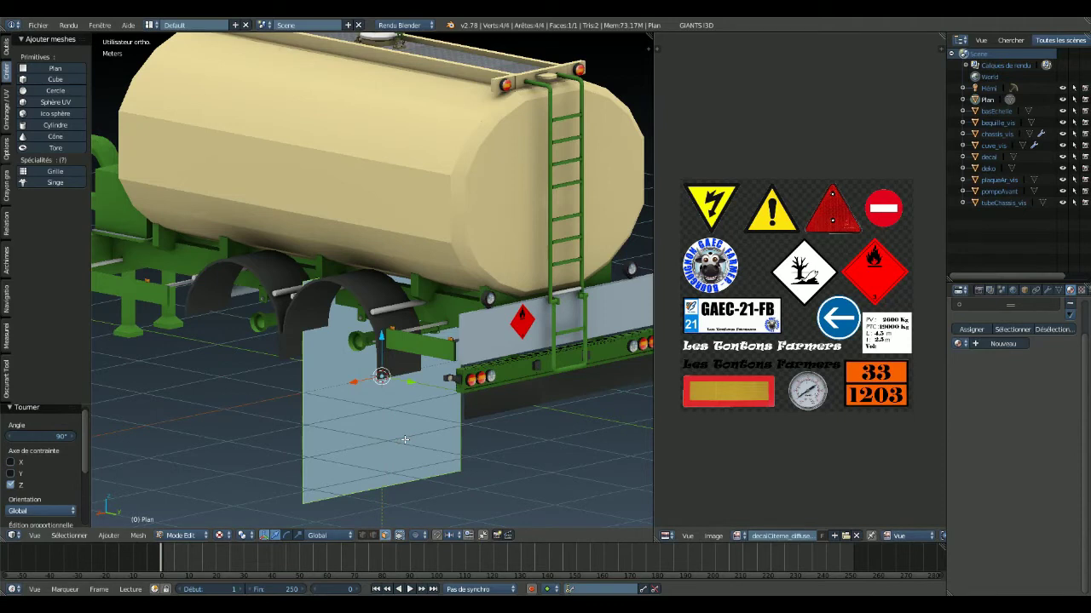
- Unwrap the plane and shrink its UV face to about a quarter, near the gauge sticker
{"action": "key", "text": "u"}
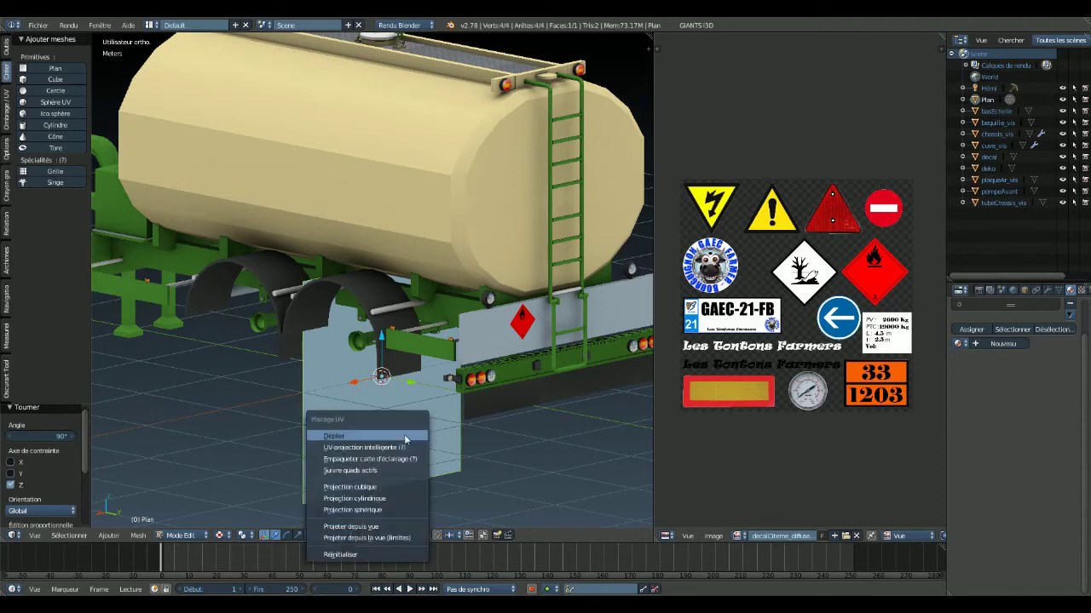
{"action": "left_click", "coordinate": [405, 440]}
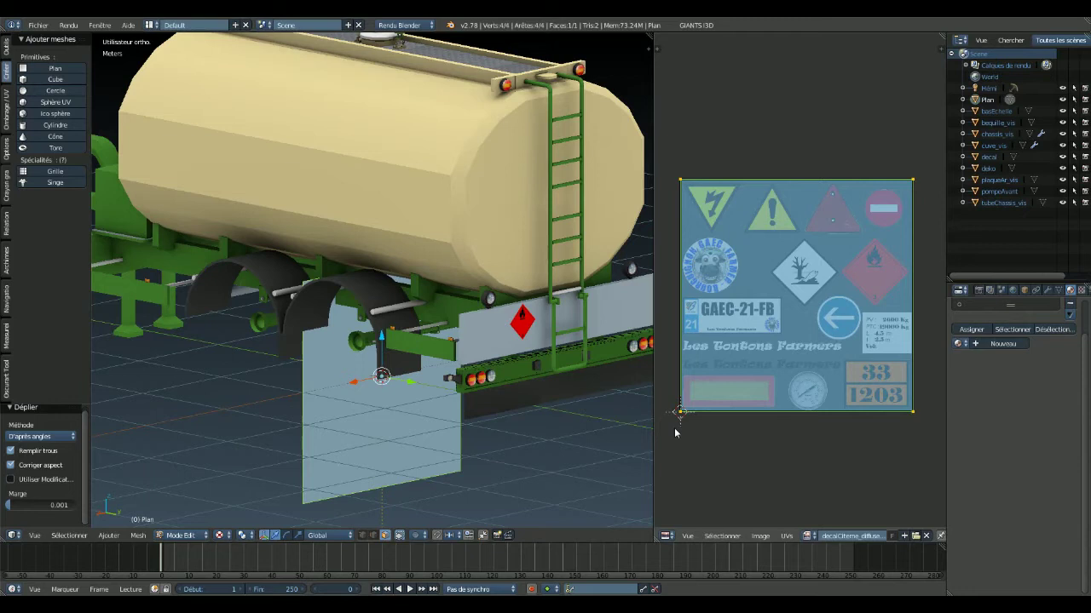
{"action": "key", "text": "s"}
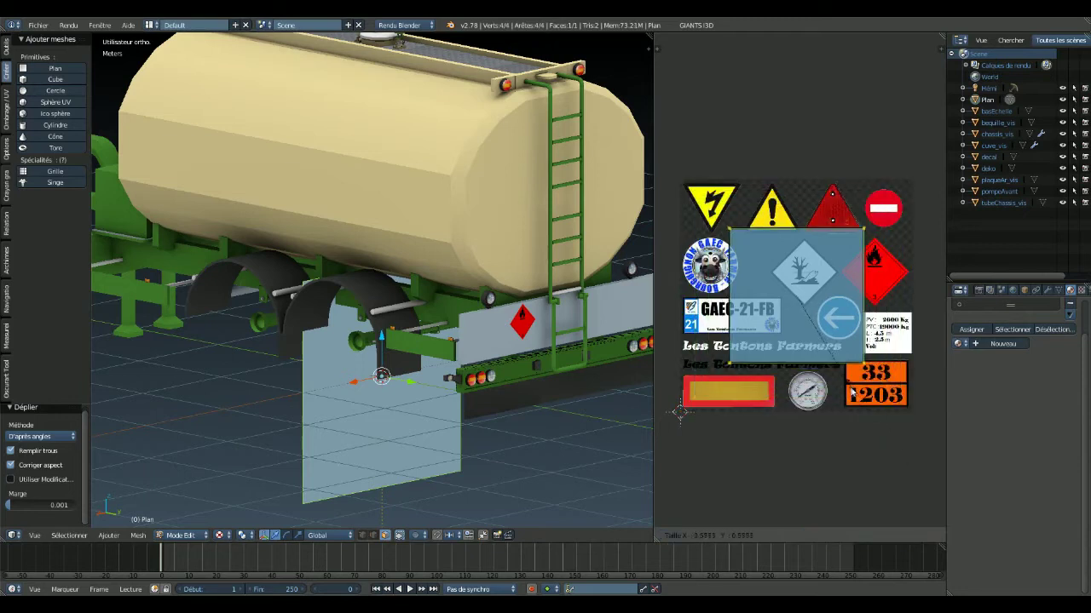
{"action": "left_click", "coordinate": [815, 347]}
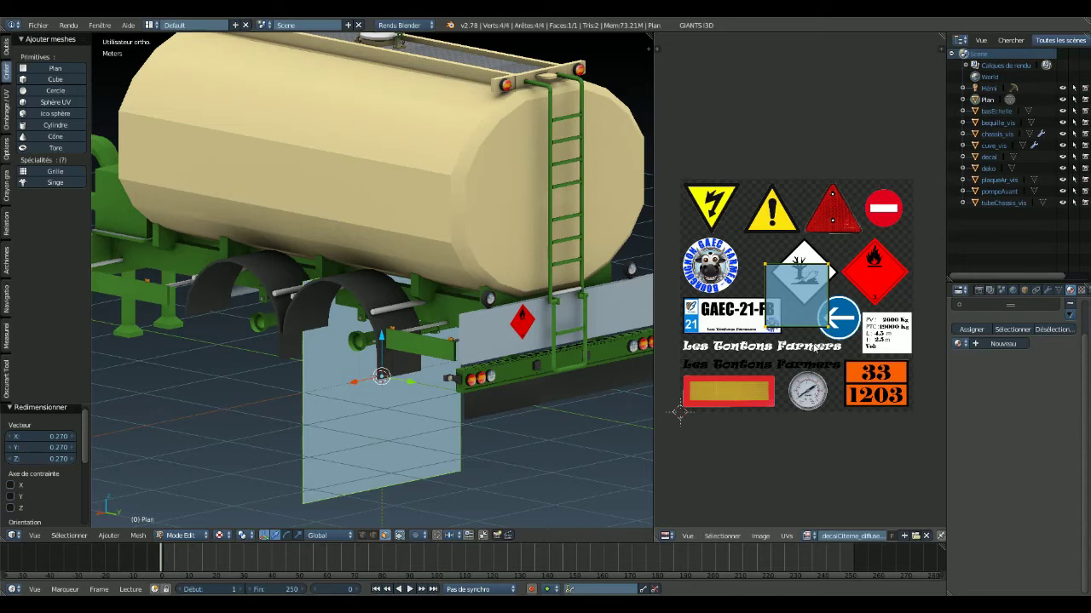
{"action": "key", "text": "g"}
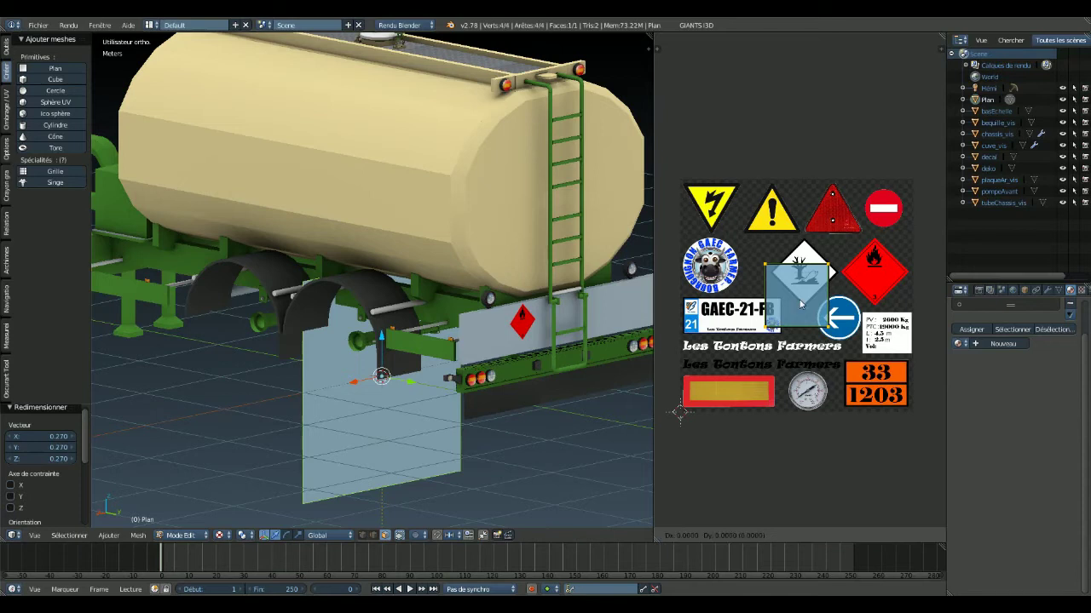
{"action": "key", "text": "y"}
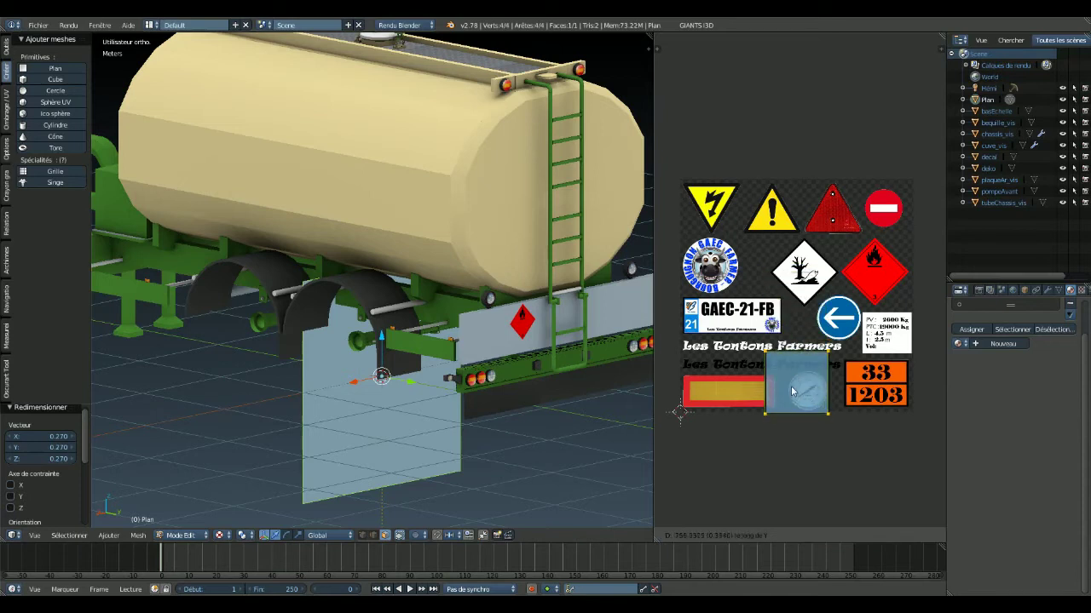
{"action": "left_click", "coordinate": [793, 386]}
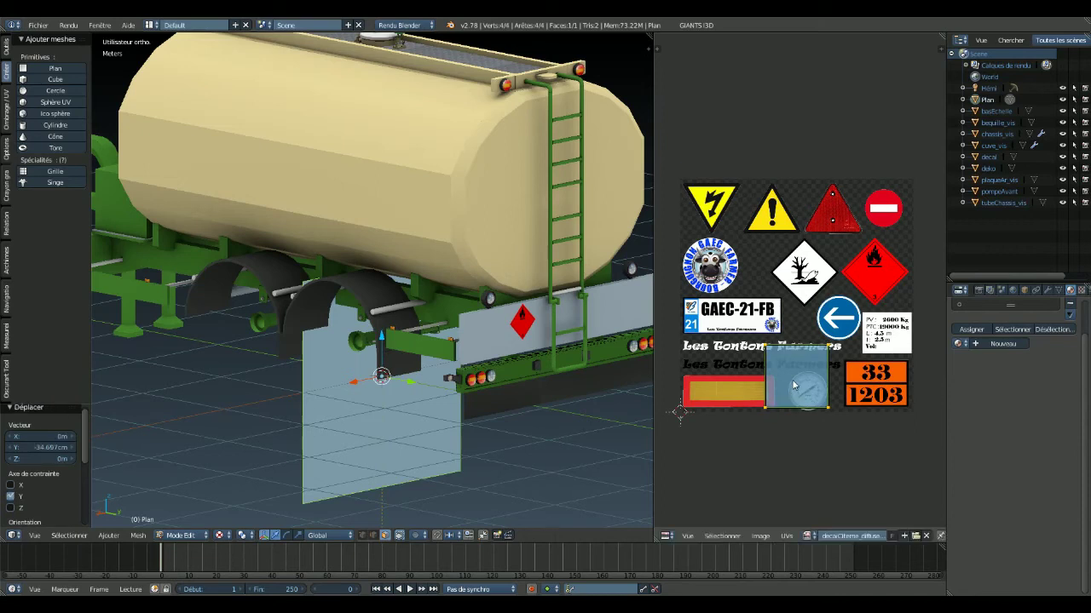
- Shift and flatten the UV face so it sits over the red-and-yellow strip
{"action": "key", "text": "g"}
{"action": "key", "text": "x"}
{"action": "left_click", "coordinate": [712, 384]}
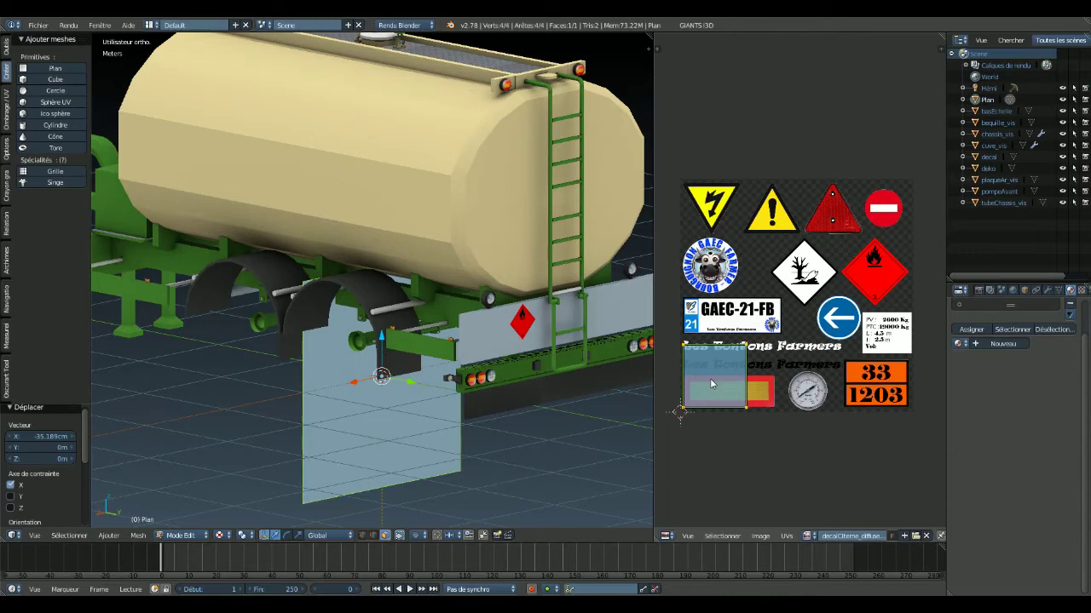
{"action": "key", "text": "s"}
{"action": "key", "text": "y"}
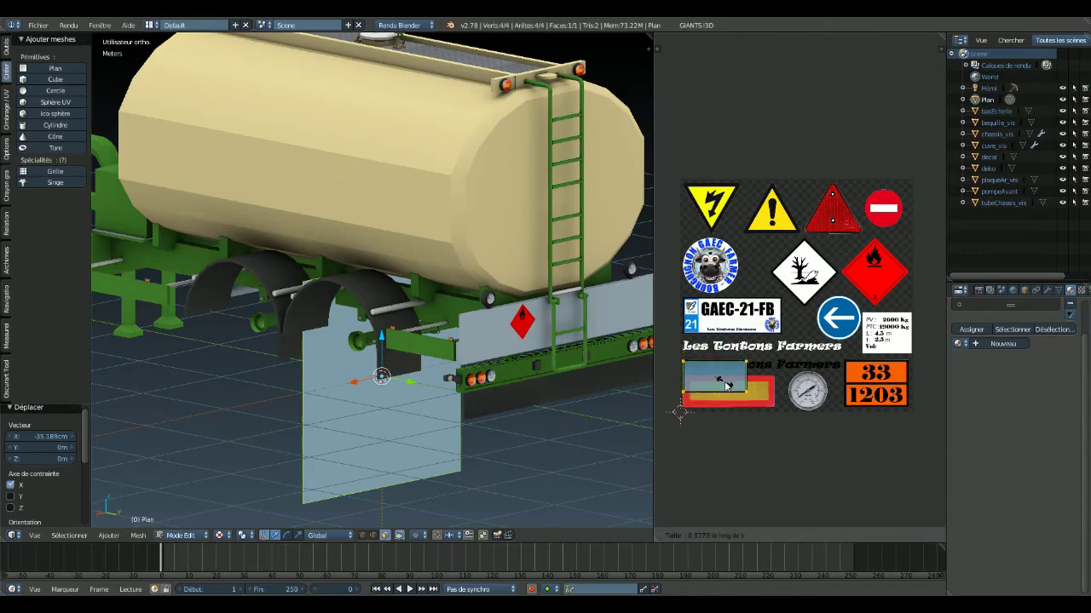
{"action": "left_click", "coordinate": [725, 387]}
{"action": "key", "text": "g"}
{"action": "key", "text": "y"}
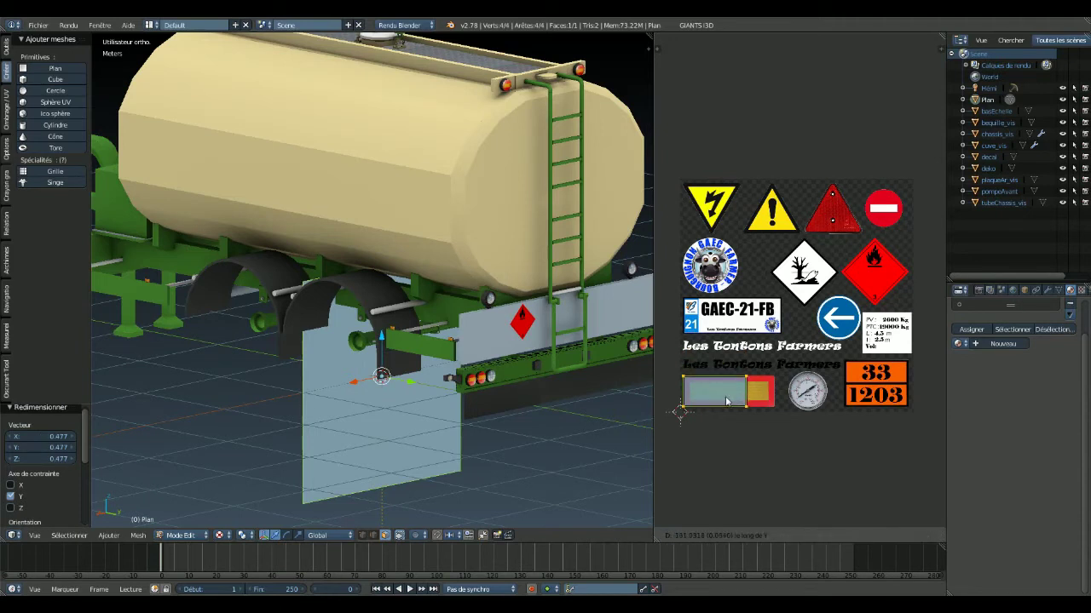
{"action": "left_click", "coordinate": [729, 402]}
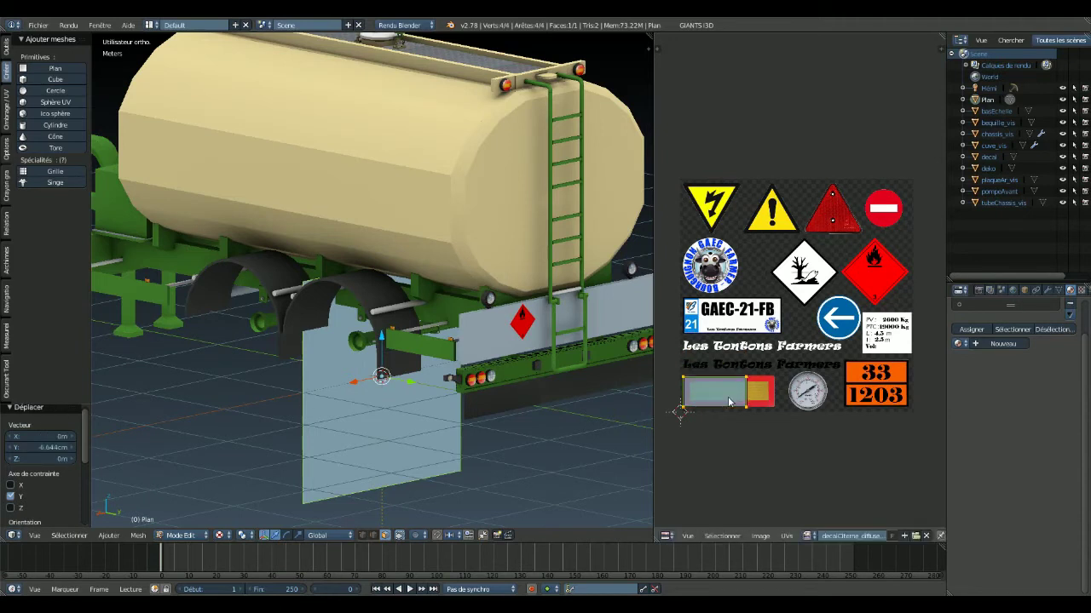
{"action": "scroll", "coordinate": [728, 402], "scroll_direction": "up", "scroll_amount": 4}
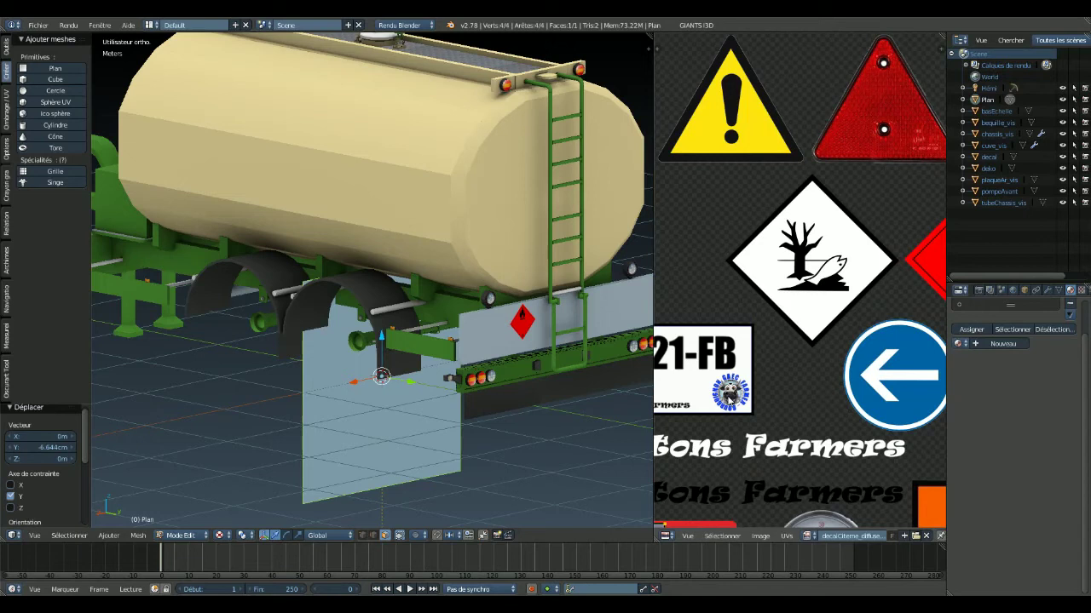
- Zoom the UV view onto the strip and widen the UV island horizontally across the plate
{"action": "scroll", "coordinate": [729, 396], "scroll_direction": "down", "scroll_amount": 3}
{"action": "middle_click_drag", "start_coordinate": [734, 428], "coordinate": [826, 301]}
{"action": "scroll", "coordinate": [801, 341], "scroll_direction": "up", "scroll_amount": 1}
{"action": "scroll", "coordinate": [801, 339], "scroll_direction": "up", "scroll_amount": 2}
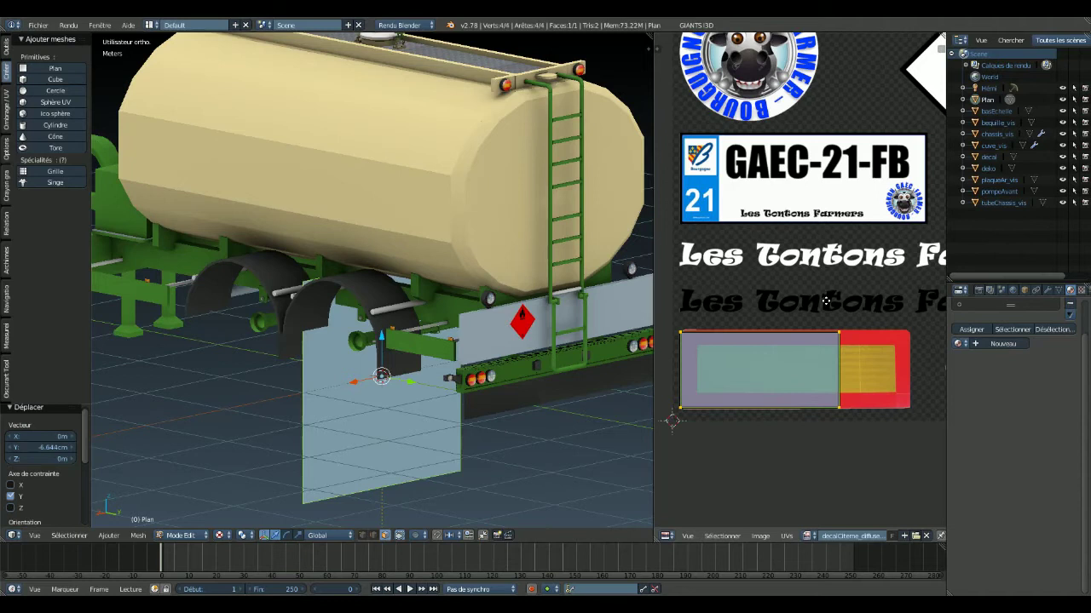
{"action": "key", "text": "s"}
{"action": "key", "text": "x"}
{"action": "left_click", "coordinate": [787, 380]}
- Narrow the island to 0.946 along X and shift it about 4.883 to frame the plate
{"action": "key", "text": "g"}
{"action": "key", "text": "x"}
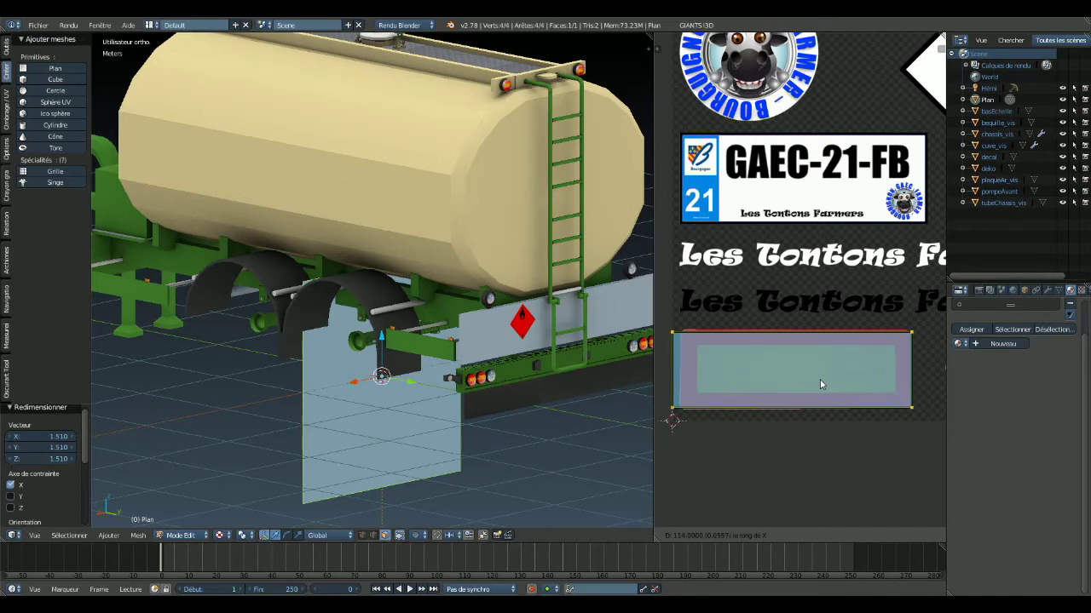
{"action": "left_click", "coordinate": [820, 384]}
{"action": "key", "text": "s"}
{"action": "key", "text": "x"}
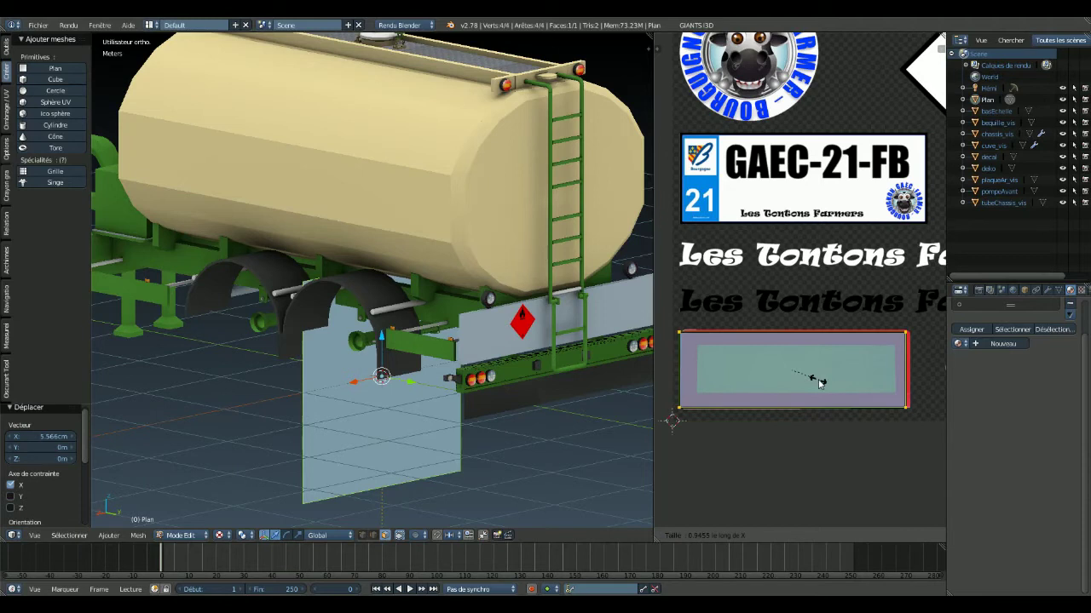
{"action": "left_click", "coordinate": [817, 384]}
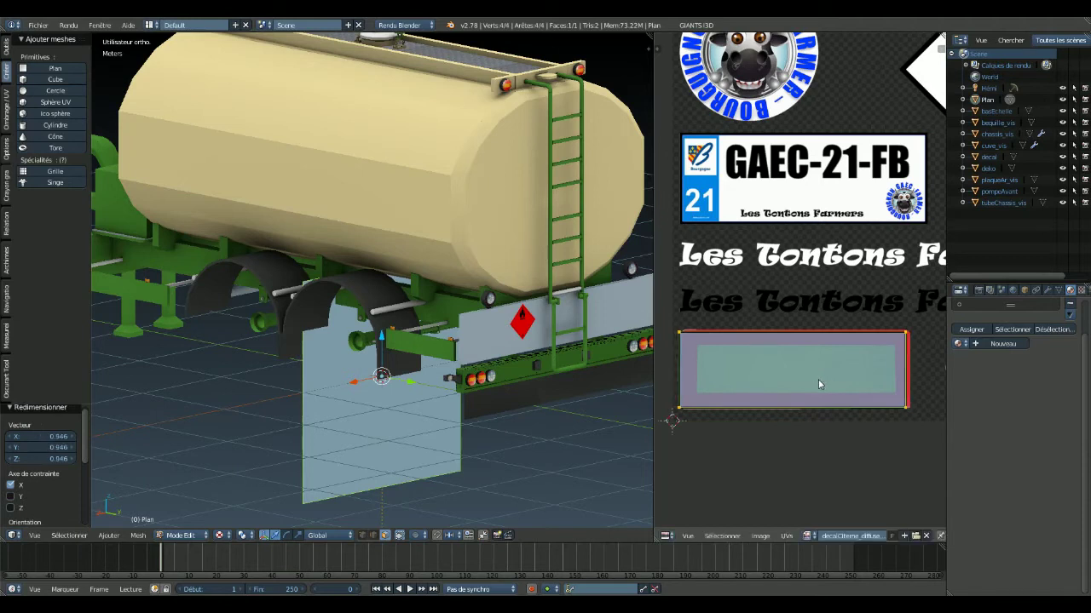
{"action": "key", "text": "g"}
{"action": "key", "text": "x"}
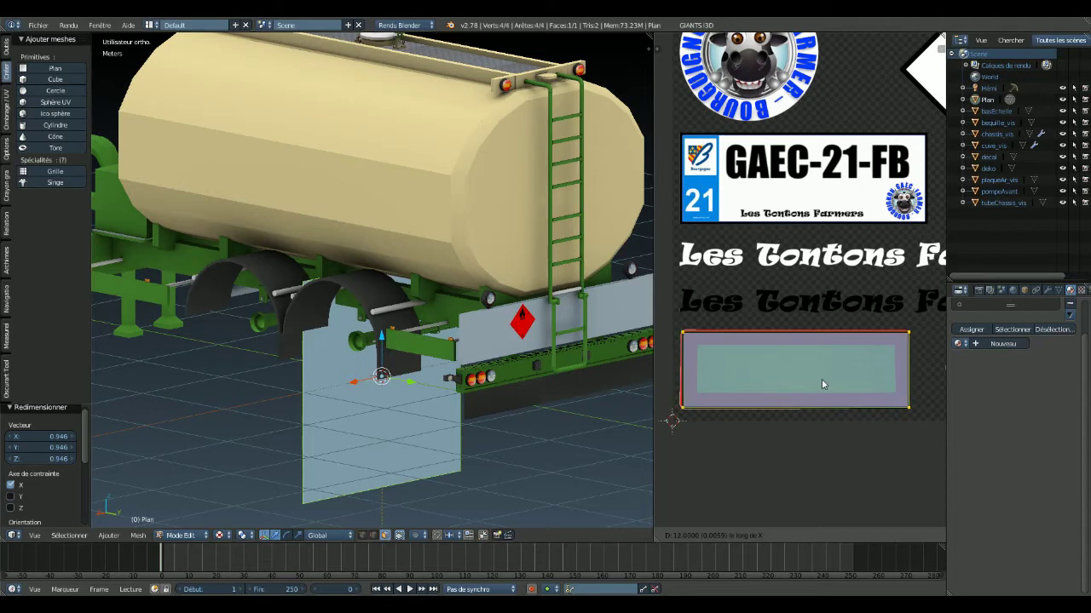
{"action": "key", "text": "Return"}
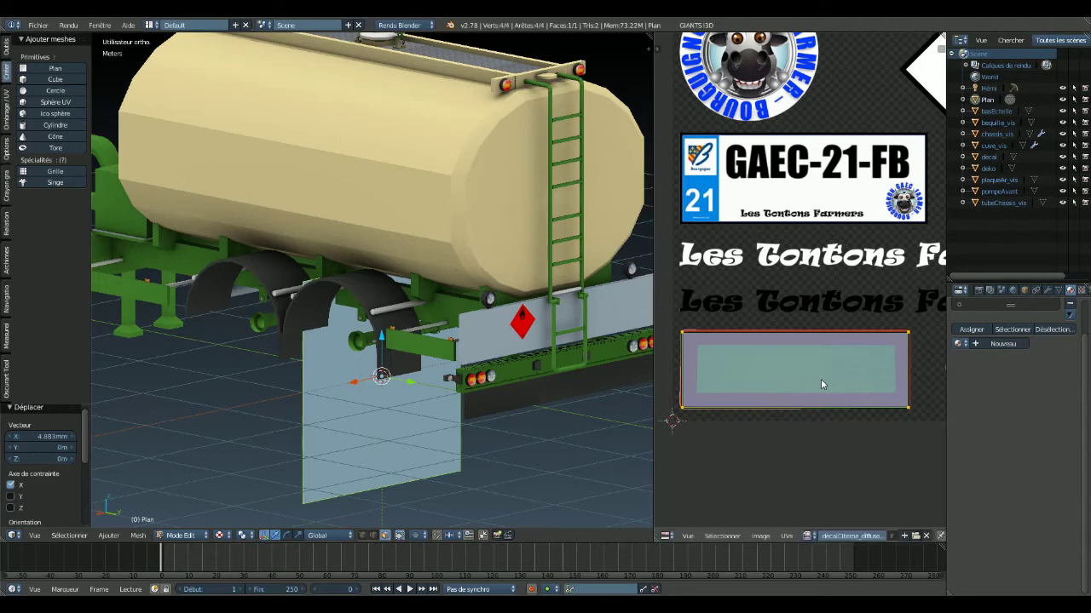
- Link the decal_mat material and assign it to the plane's faces
{"action": "left_click", "coordinate": [959, 344]}
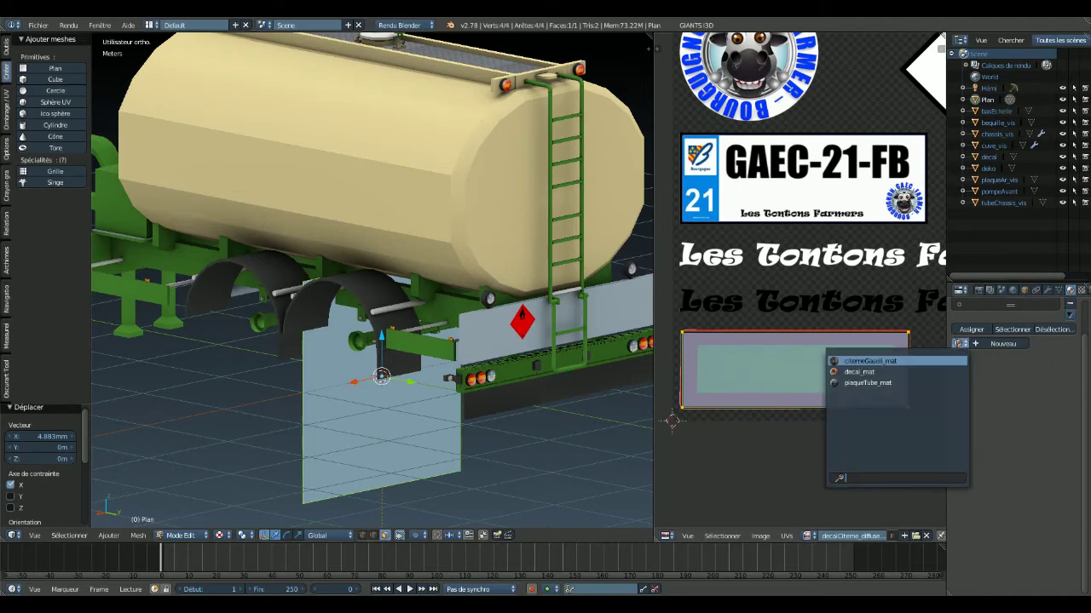
{"action": "left_click", "coordinate": [877, 372]}
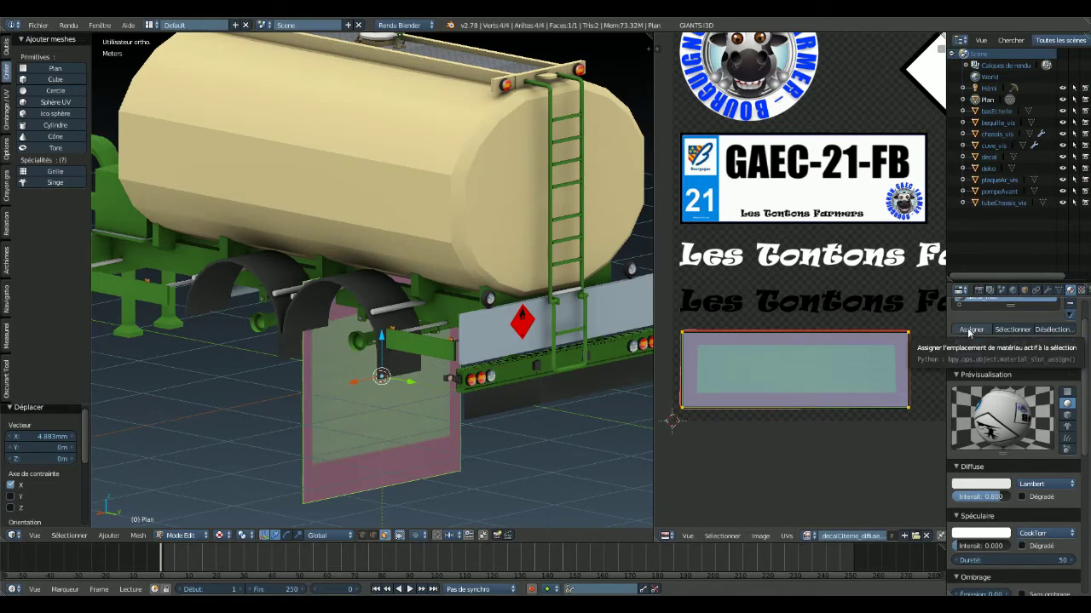
{"action": "left_click", "coordinate": [969, 330]}
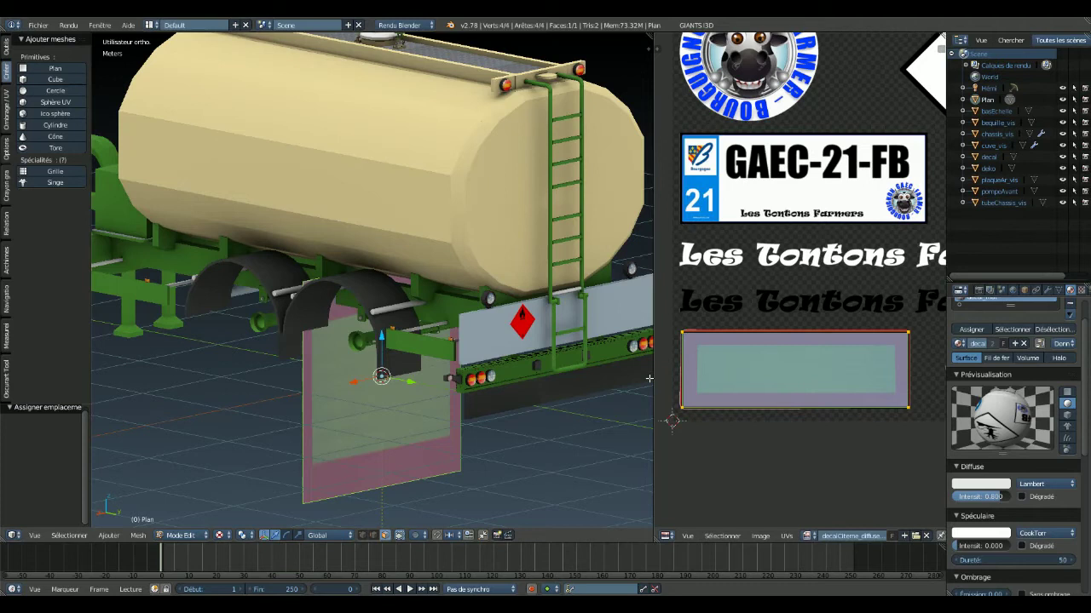
{"action": "key", "text": "g"}
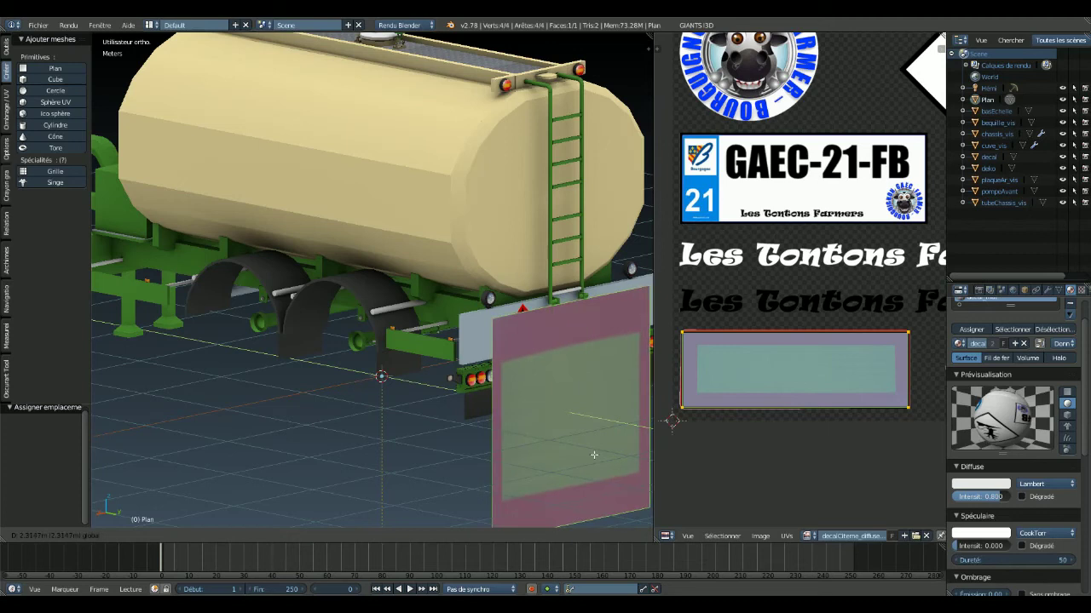
- Shrink the plane to a small square and raise it beside the hazard diamond
{"action": "left_click", "coordinate": [593, 455]}
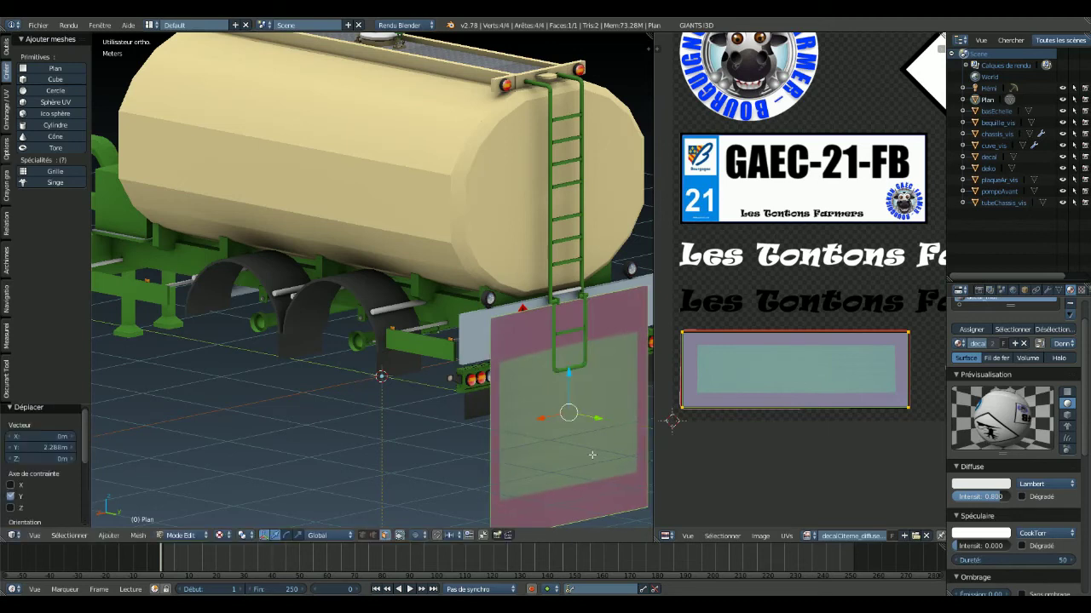
{"action": "key", "text": "s"}
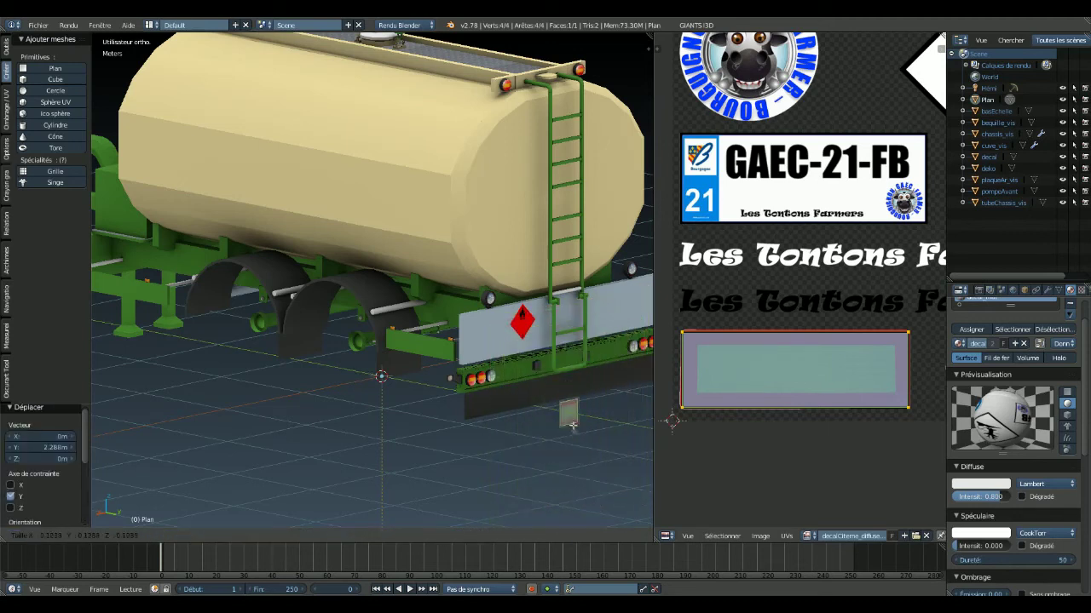
{"action": "left_click", "coordinate": [569, 419]}
{"action": "key", "text": "g"}
{"action": "key", "text": "z"}
{"action": "left_click", "coordinate": [569, 274]}
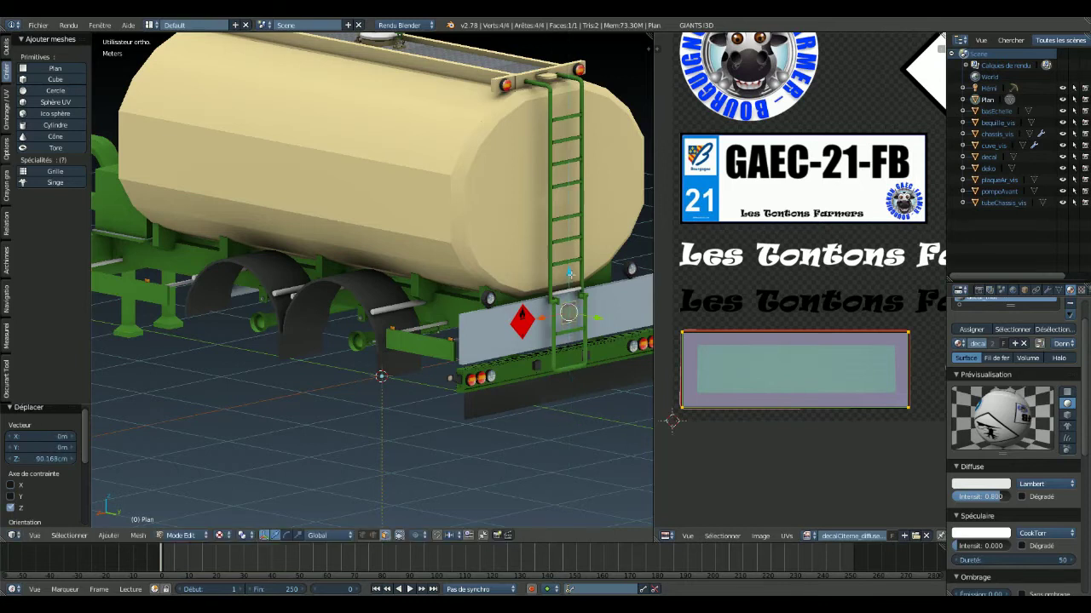
{"action": "key", "text": "g"}
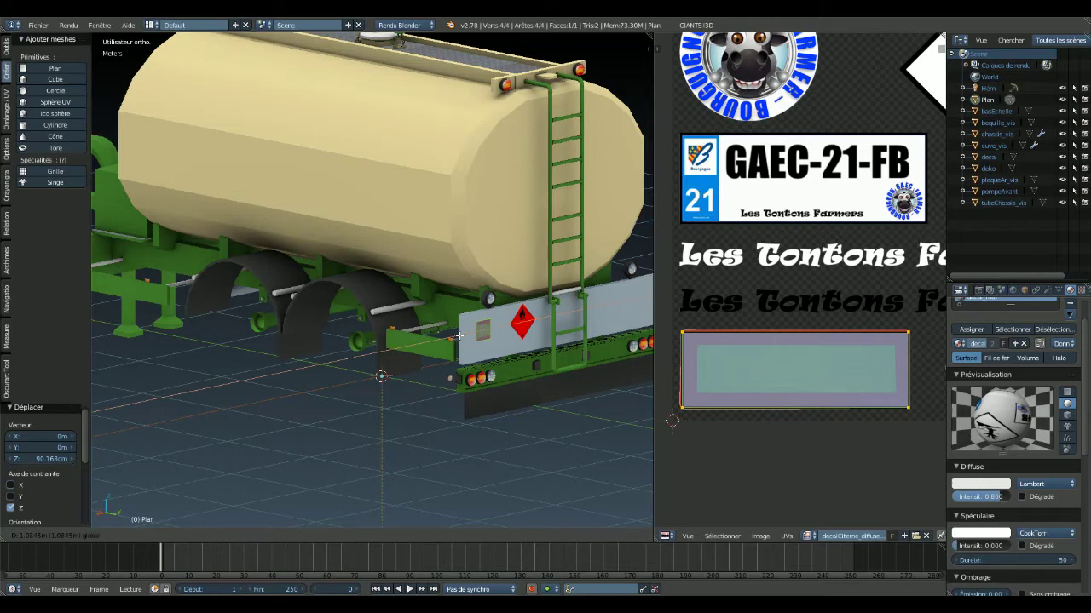
{"action": "left_click", "coordinate": [458, 336]}
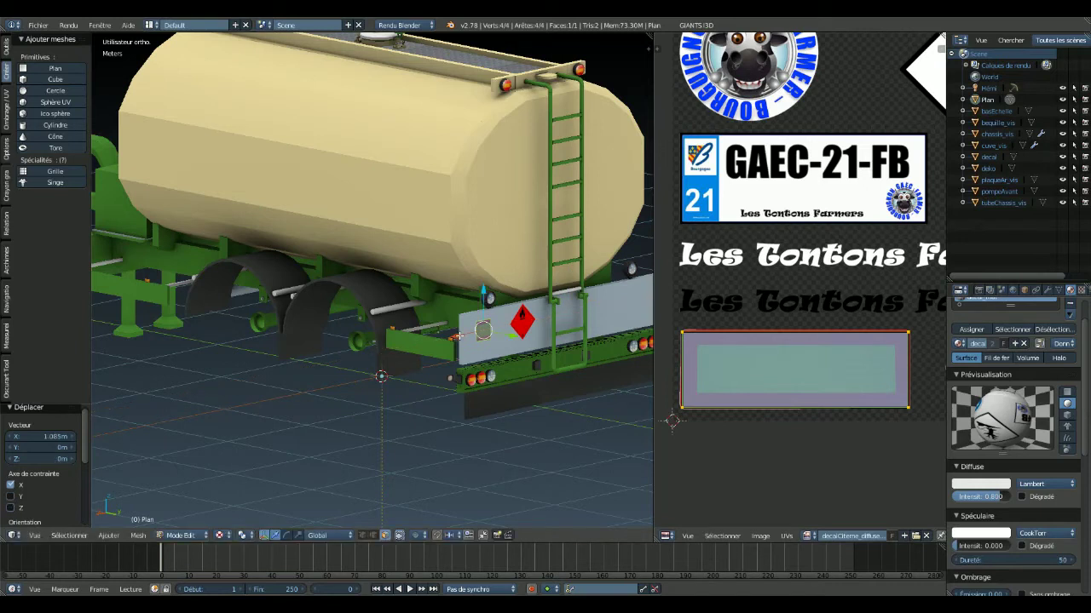
- In the rear view, widen the plate along X and position it sideways and higher on the panel
{"action": "key", "text": "ctrl+KP_1"}
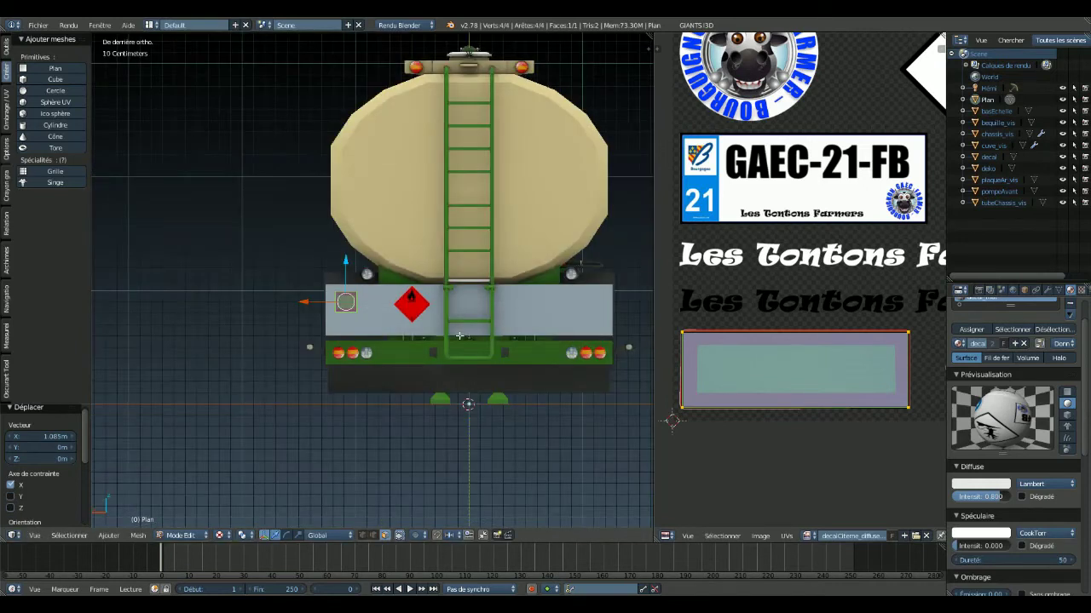
{"action": "scroll", "coordinate": [375, 311], "scroll_direction": "up", "scroll_amount": 5}
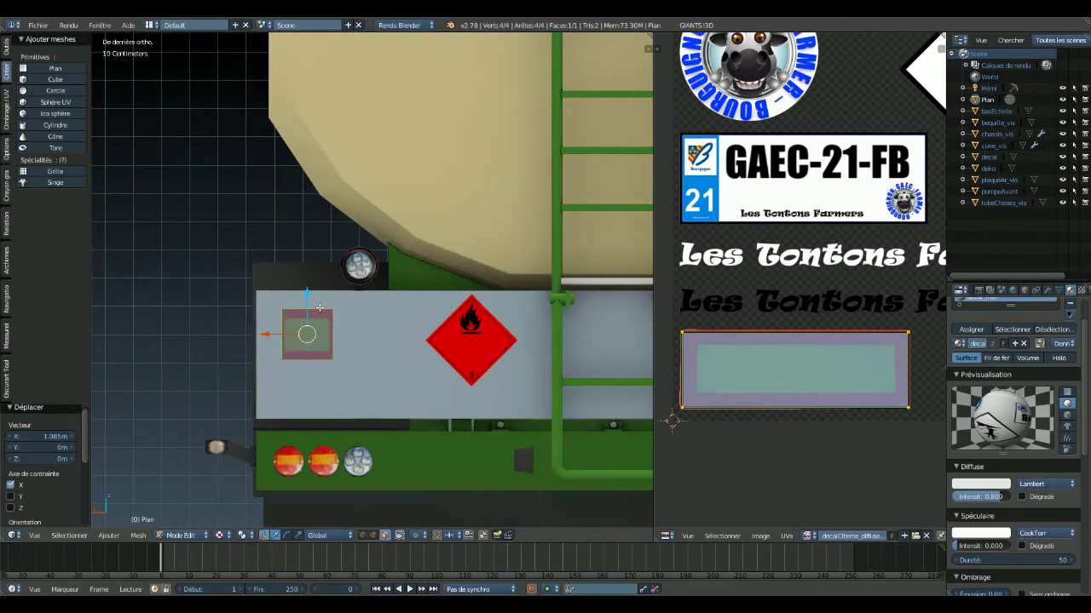
{"action": "key", "text": "s"}
{"action": "key", "text": "x"}
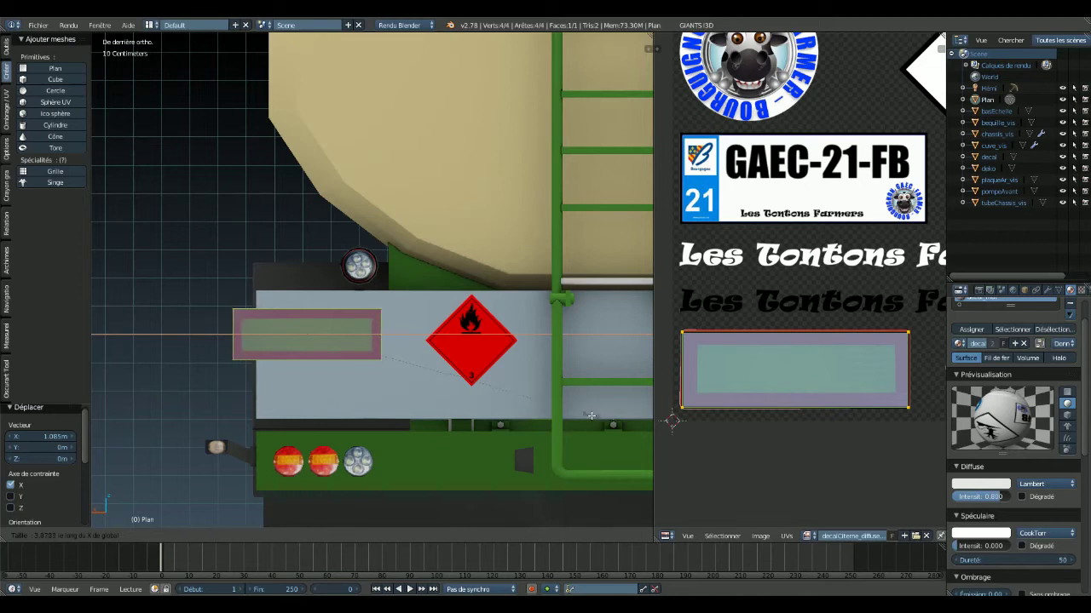
{"action": "left_click", "coordinate": [583, 413]}
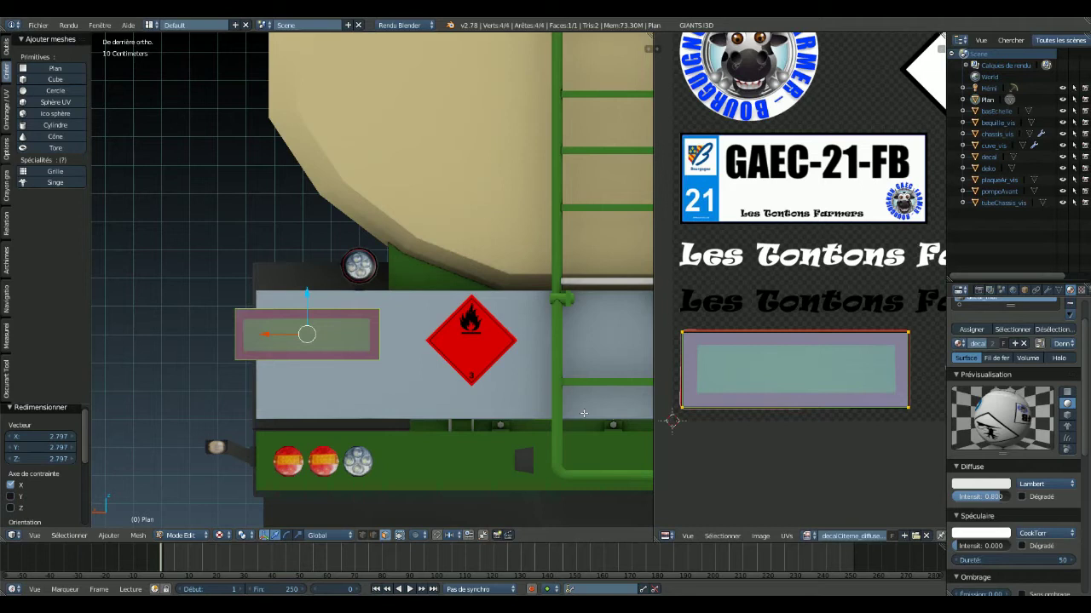
{"action": "key", "text": "g"}
{"action": "key", "text": "x"}
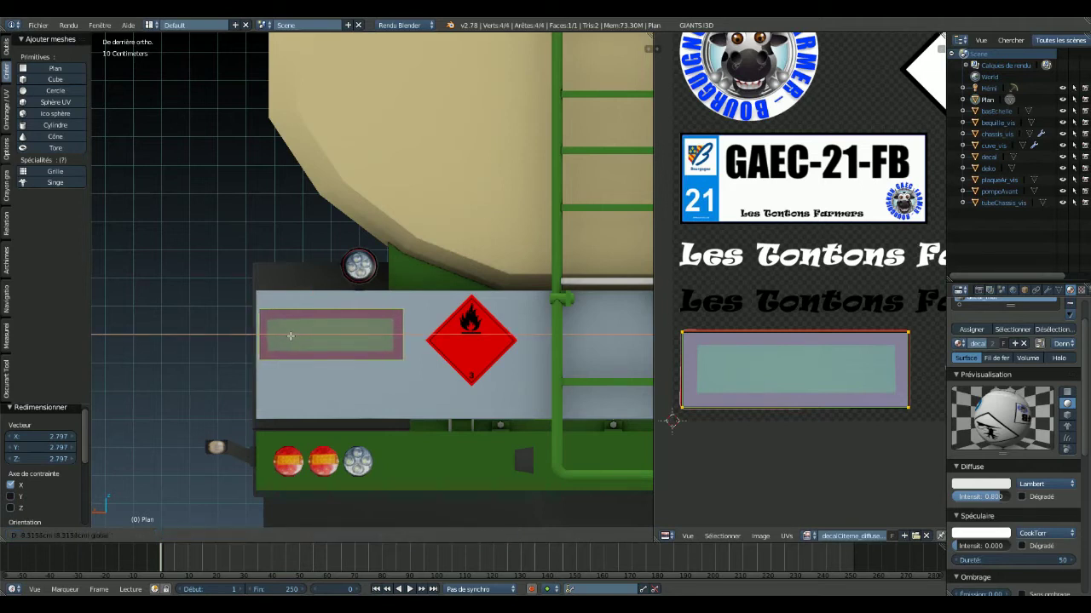
{"action": "left_click", "coordinate": [291, 336]}
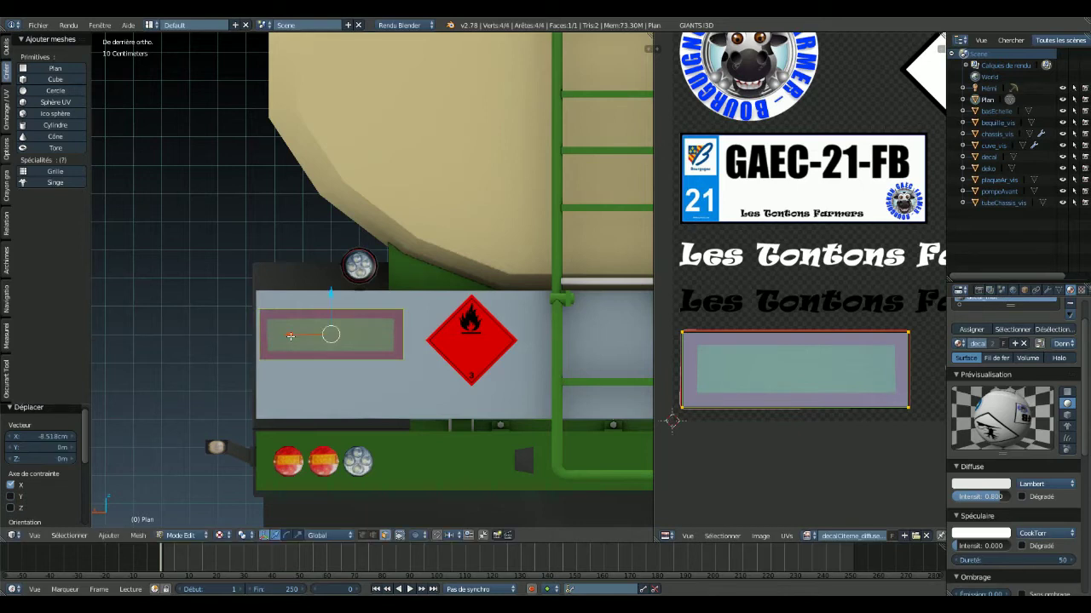
{"action": "key", "text": "g"}
{"action": "key", "text": "z"}
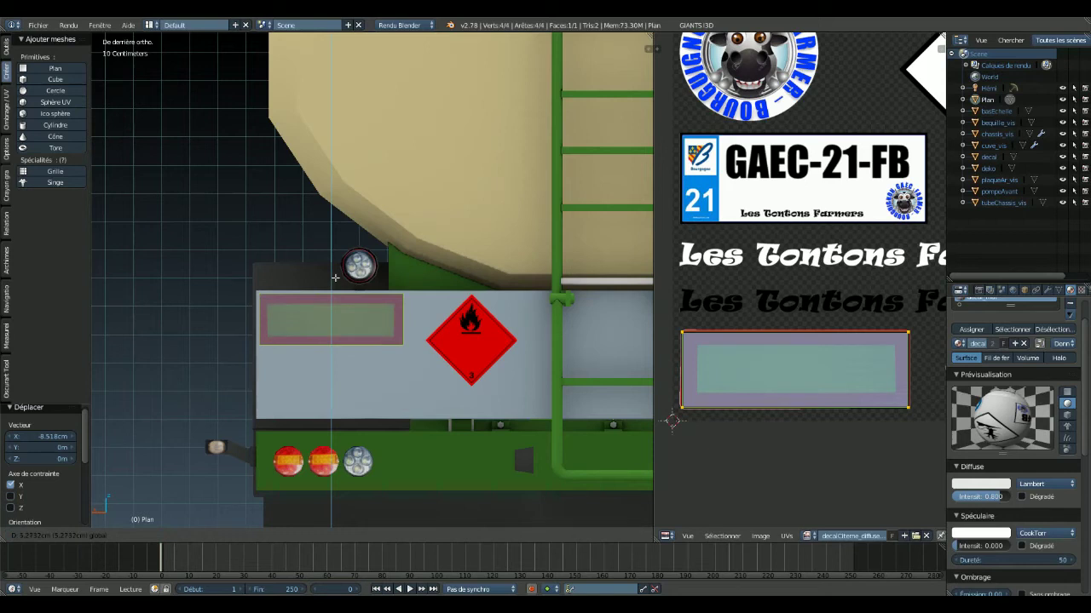
{"action": "left_click", "coordinate": [335, 277]}
- Slide the plate about −8.439 cm along Y so it sits flush on the rear panel
{"action": "mouse_move", "coordinate": [333, 277]}
{"action": "middle_mouse_down"}
{"action": "mouse_move", "coordinate": [407, 403]}
{"action": "mouse_move", "coordinate": [526, 281]}
{"action": "middle_mouse_up"}
{"action": "scroll", "coordinate": [408, 403], "scroll_direction": "up", "scroll_amount": 3}
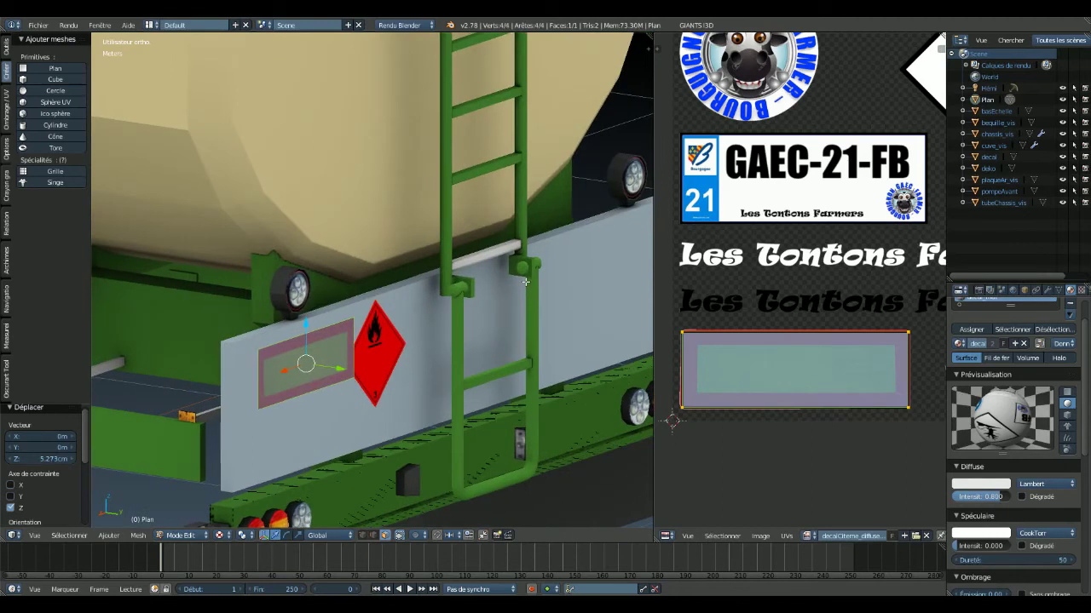
{"action": "key", "text": "g"}
{"action": "key", "text": "y"}
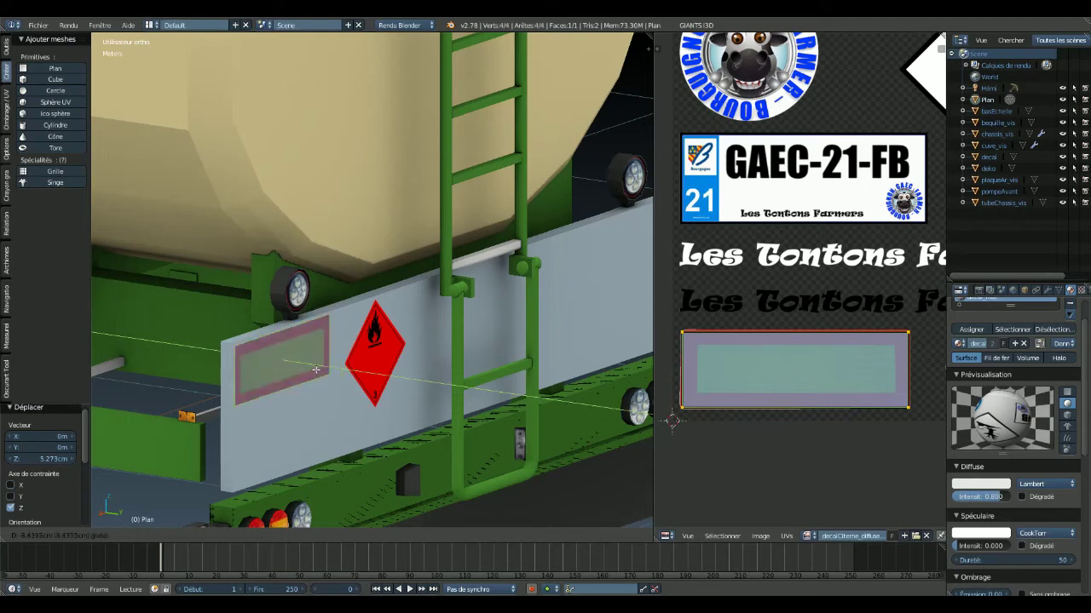
{"action": "left_click", "coordinate": [314, 369]}
{"action": "key", "text": "KP_3"}
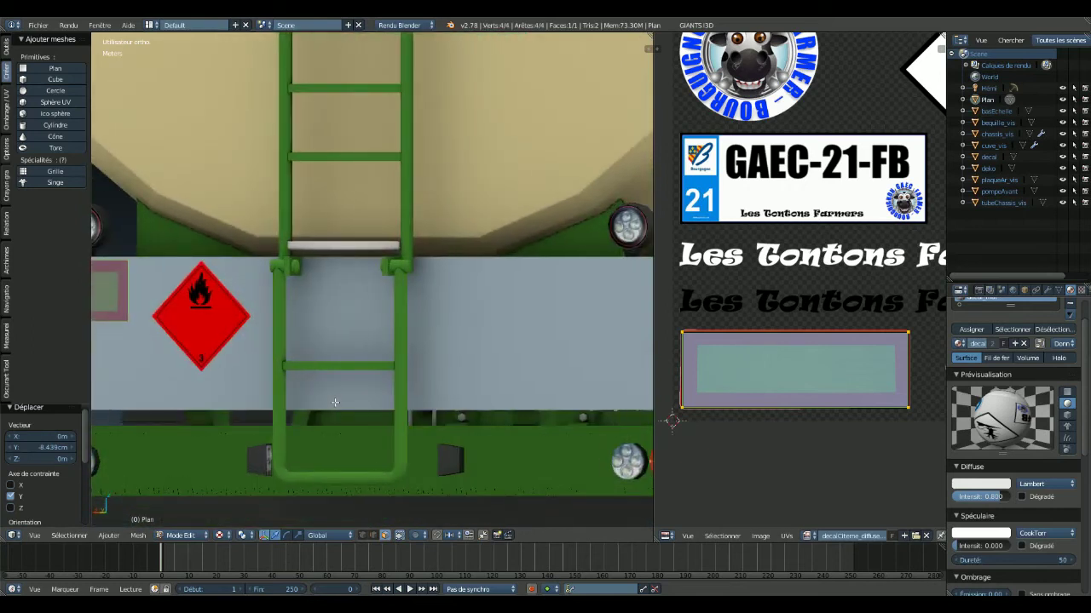
{"action": "middle_click_drag", "start_coordinate": [335, 402], "coordinate": [445, 374]}
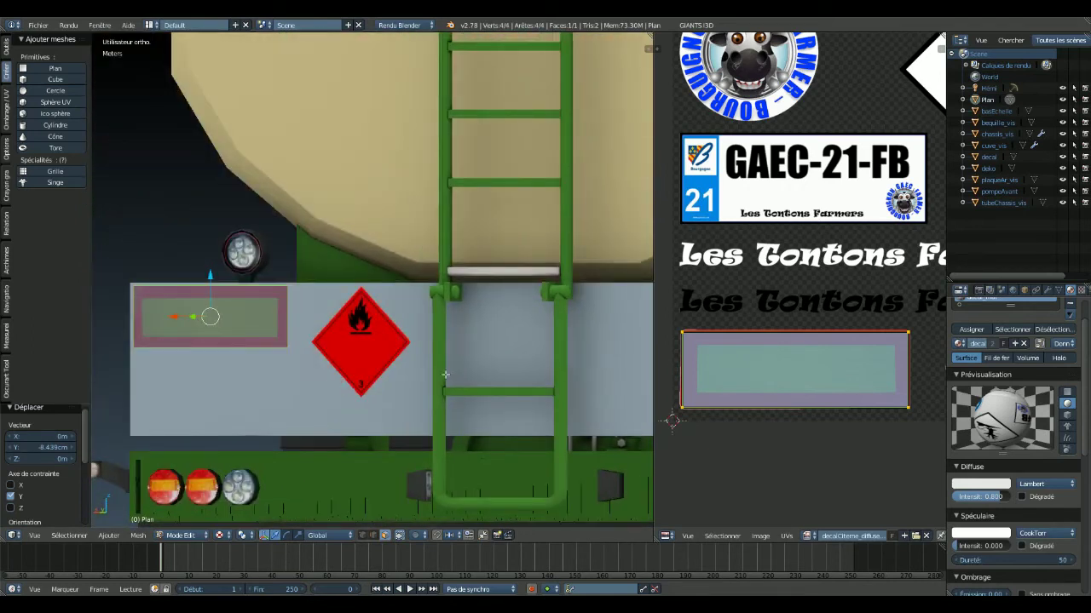
{"action": "key", "text": "shift+d"}
- Keep the plate duplicate in place and show the transform properties sidebar
{"action": "right_click", "coordinate": [456, 371]}
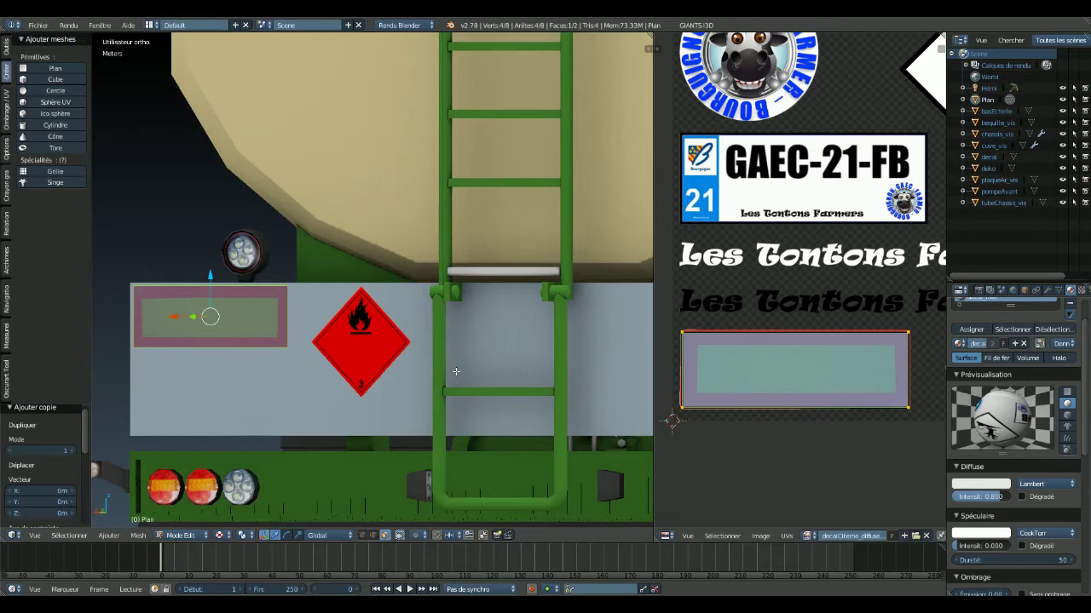
{"action": "left_click", "coordinate": [646, 48]}
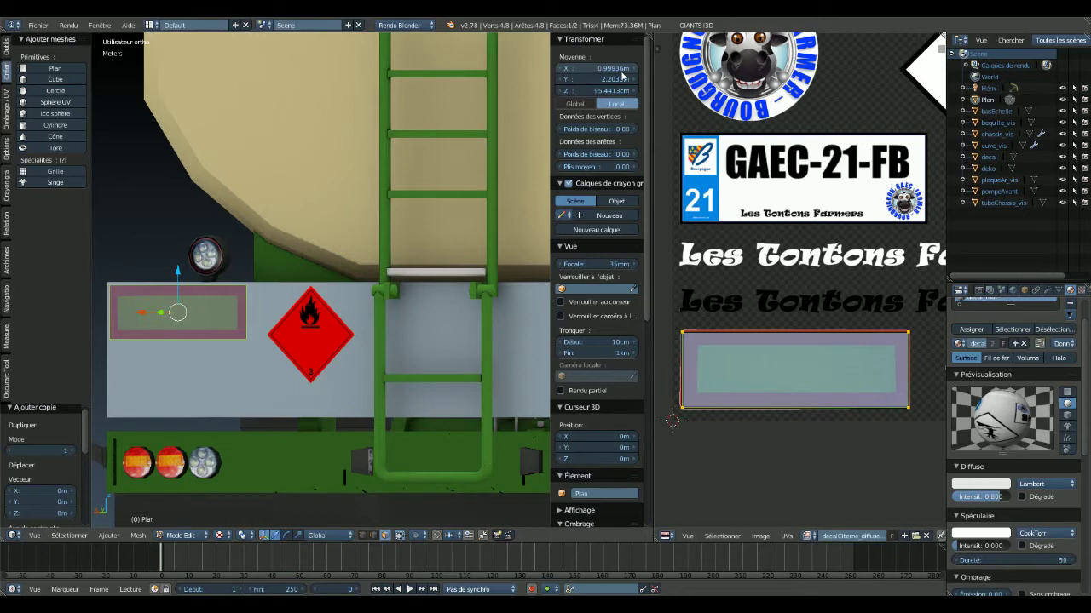
- Move the copied plate to X -1 m in the sidebar Transform panel
{"action": "left_click", "coordinate": [621, 70]}
{"action": "left_click", "coordinate": [559, 68]}
{"action": "type", "text": "-"}
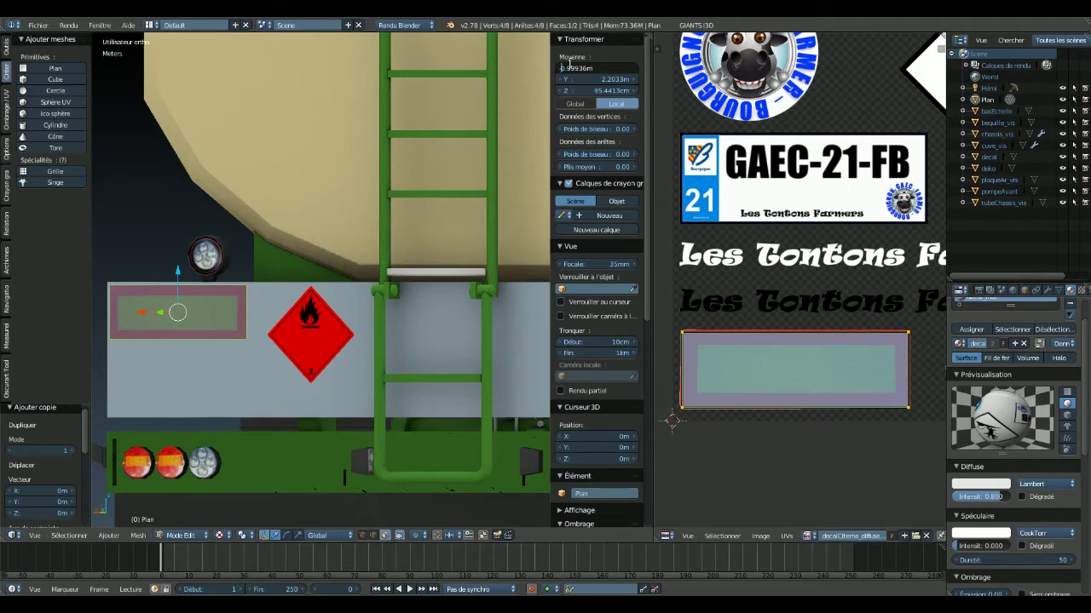
{"action": "key", "text": "Return"}
{"action": "scroll", "coordinate": [372, 344], "scroll_direction": "down", "scroll_amount": 2}
{"action": "scroll", "coordinate": [371, 343], "scroll_direction": "down", "scroll_amount": 2}
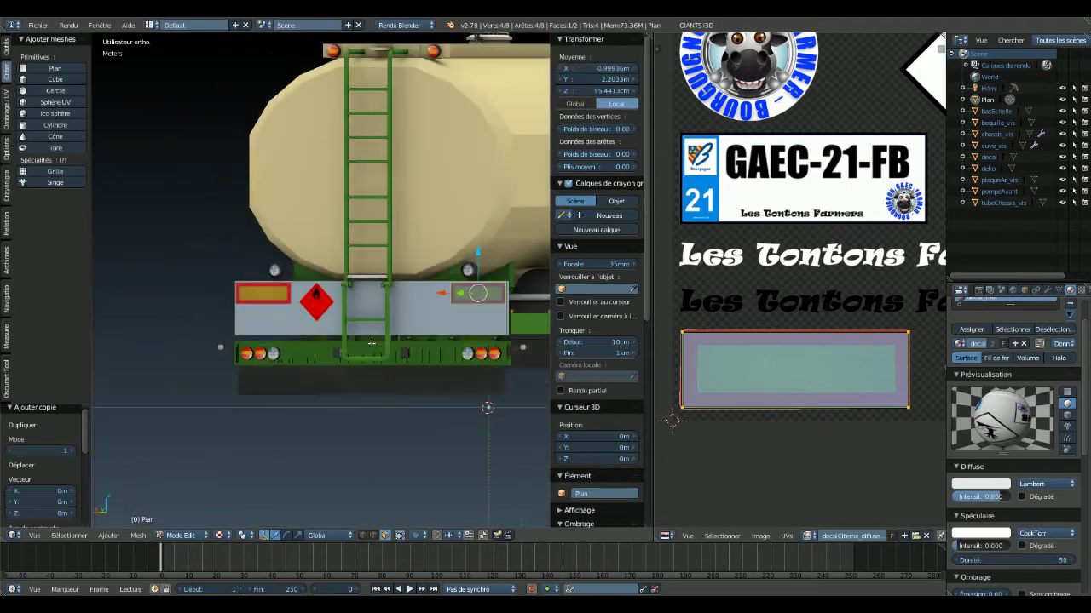
{"action": "left_click", "coordinate": [611, 68]}
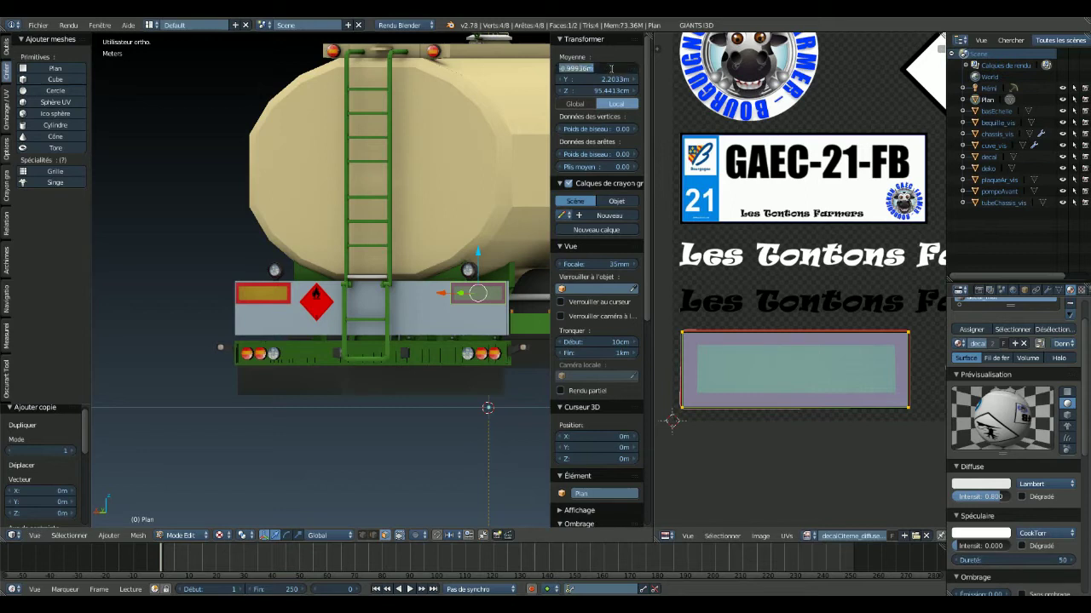
{"action": "type", "text": "-1"}
{"action": "key", "text": "Return"}
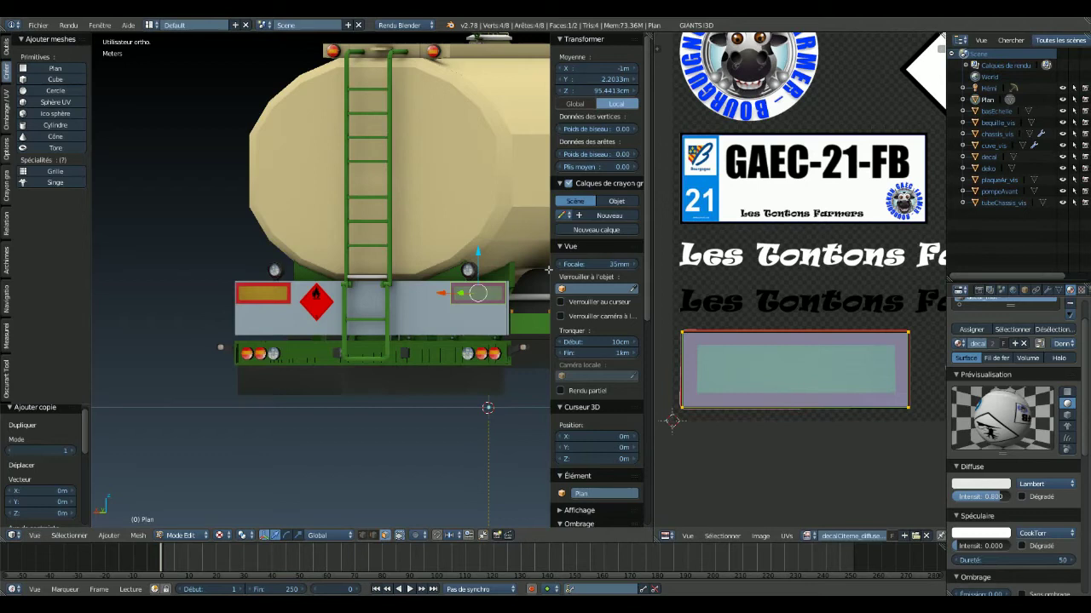
- Switch to the other plate, set its X to 1 m, then deselect all
{"action": "key", "text": "ctrl+z"}
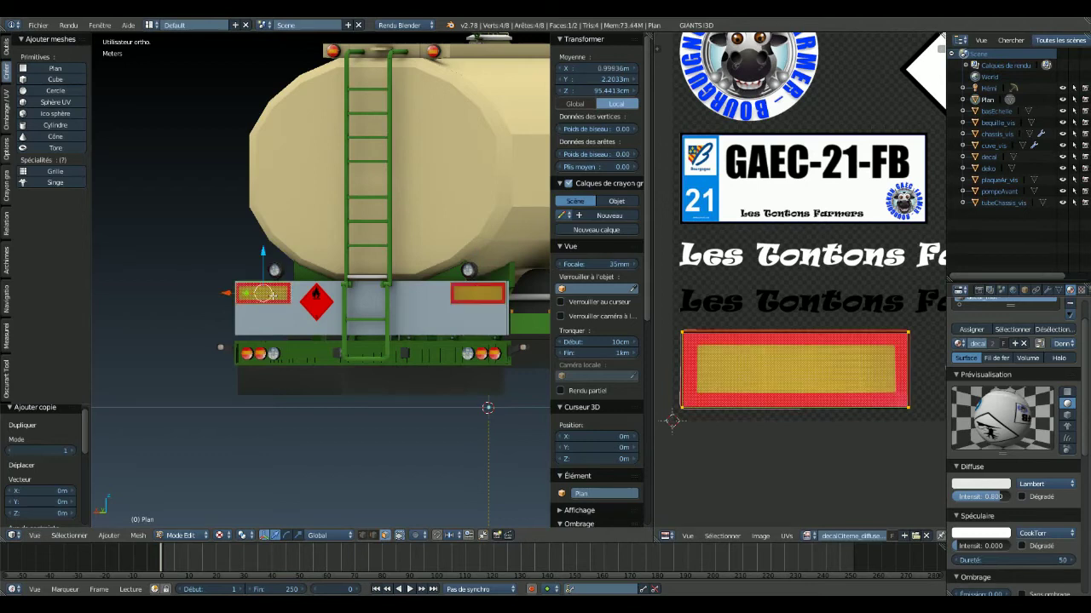
{"action": "left_click", "coordinate": [611, 68]}
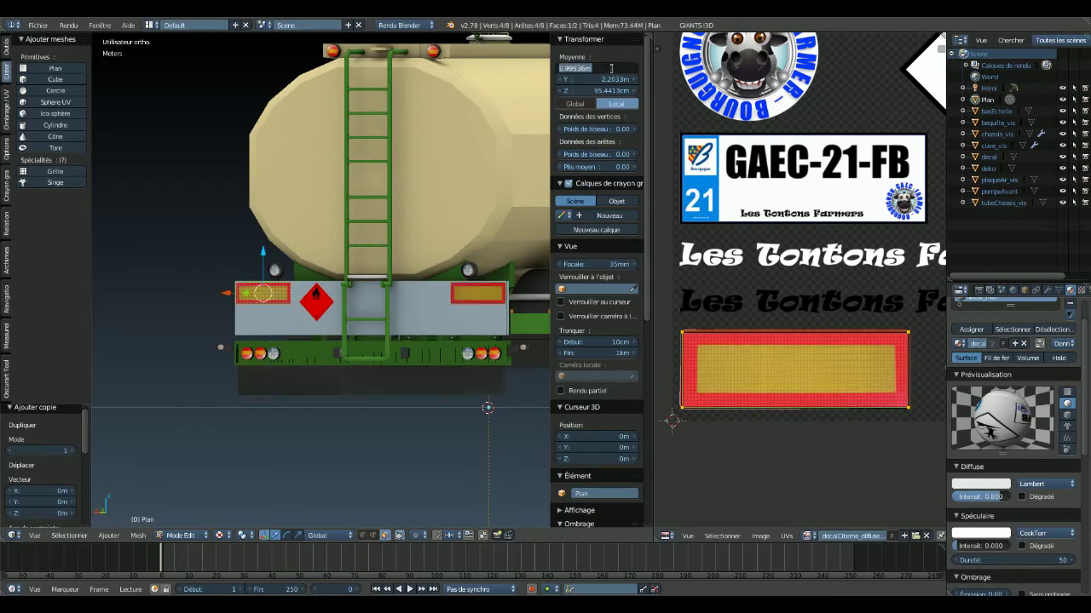
{"action": "type", "text": "1"}
{"action": "key", "text": "Return"}
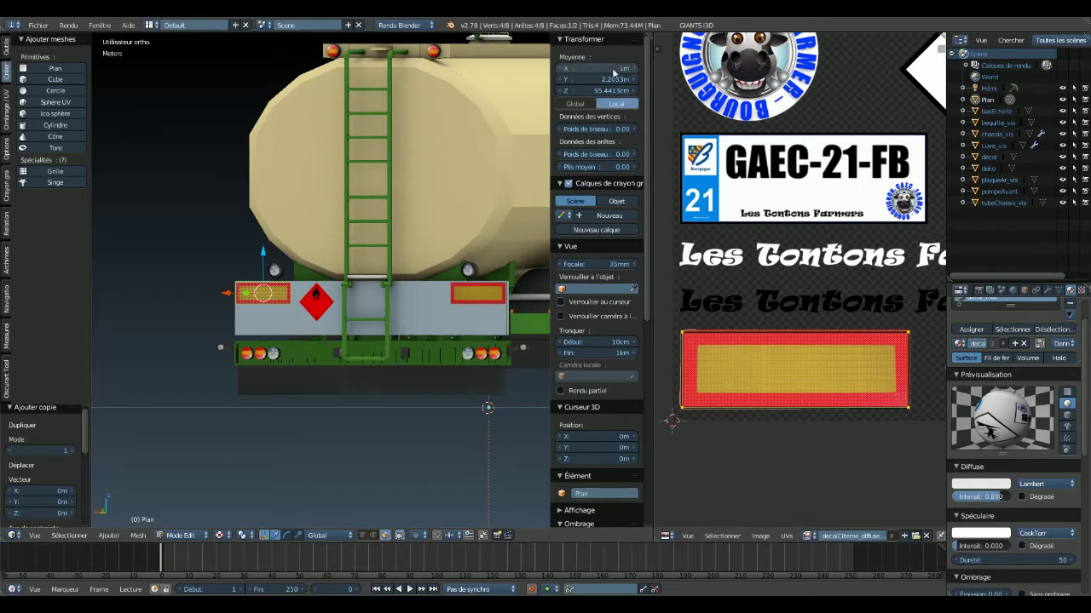
{"action": "mouse_move", "coordinate": [499, 112]}
{"action": "middle_mouse_down"}
{"action": "mouse_move", "coordinate": [385, 324]}
{"action": "mouse_move", "coordinate": [332, 279]}
{"action": "mouse_move", "coordinate": [320, 357]}
{"action": "middle_mouse_up"}
{"action": "key", "text": "a"}
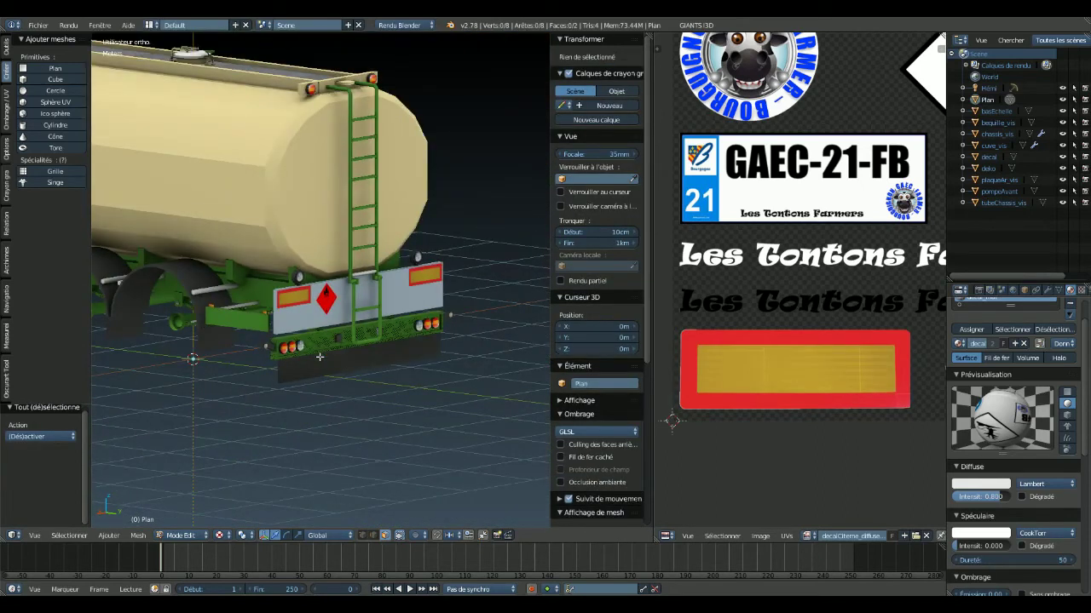
- In Object Mode, join the plate plane into the decal object and deselect everything
{"action": "key", "text": "Tab"}
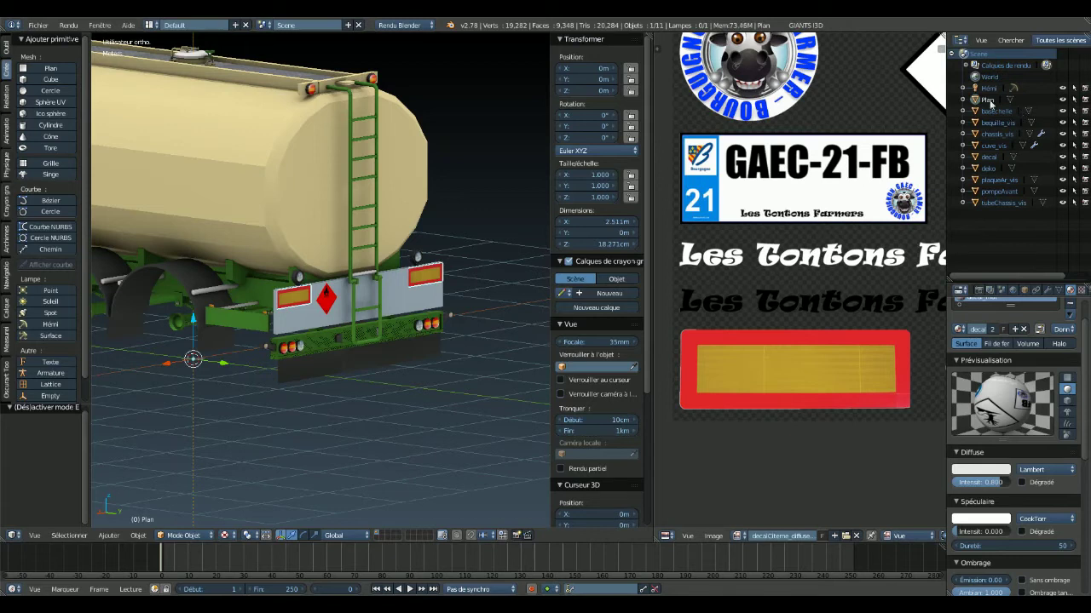
{"action": "left_click", "coordinate": [990, 158]}
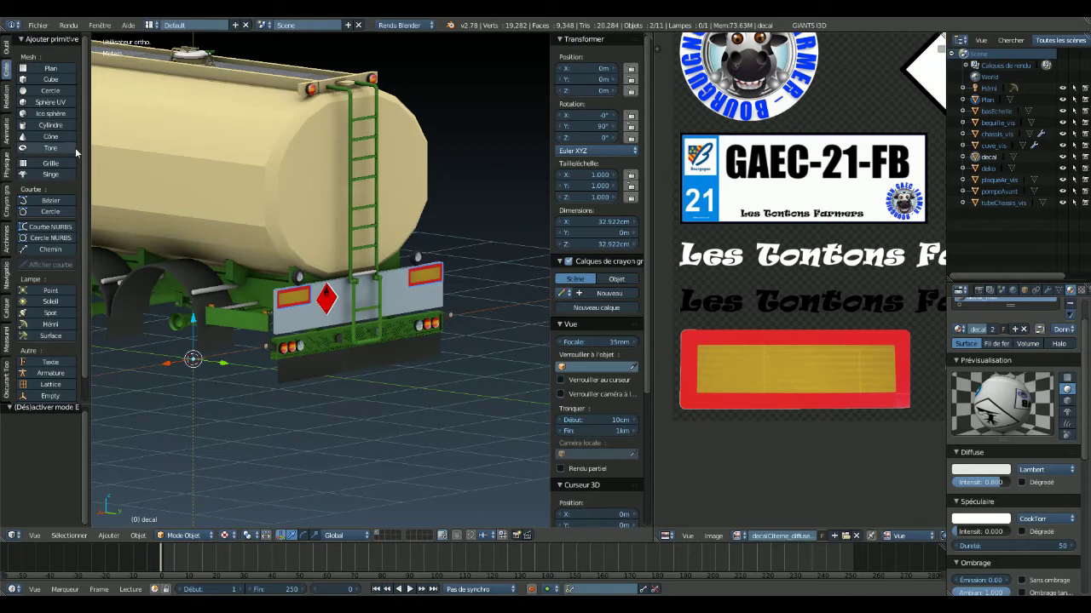
{"action": "left_click", "coordinate": [6, 47]}
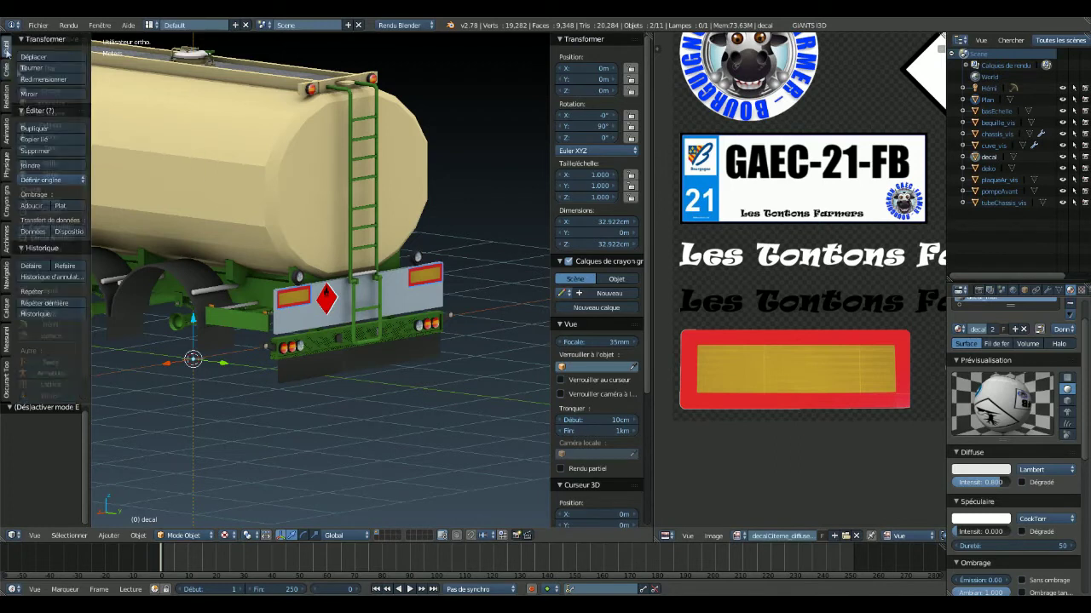
{"action": "left_click", "coordinate": [30, 166]}
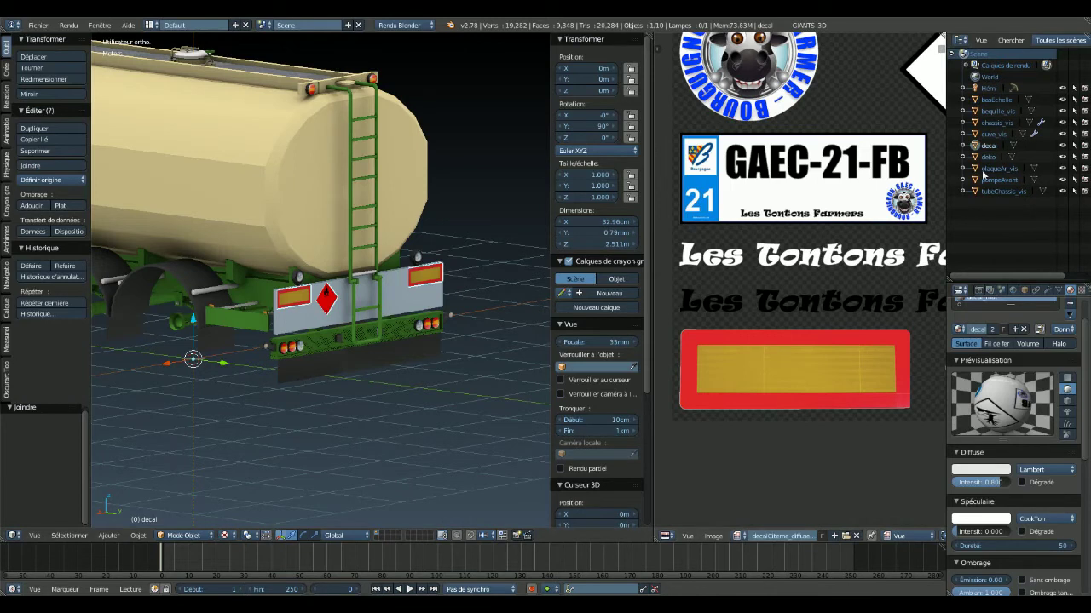
{"action": "key", "text": "a"}
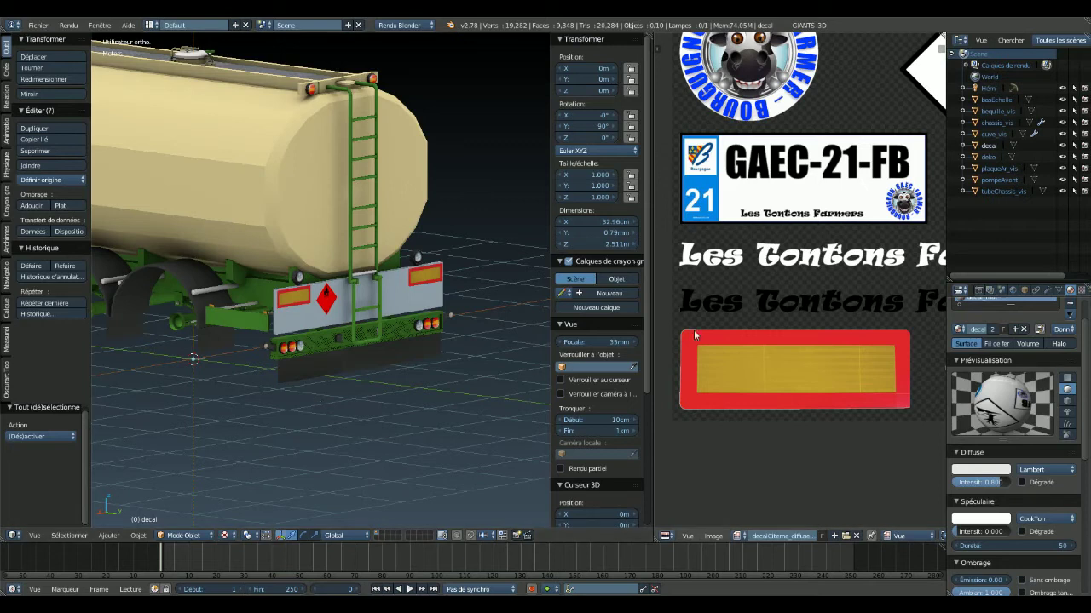
{"action": "scroll", "coordinate": [773, 358], "scroll_direction": "down", "scroll_amount": 5}
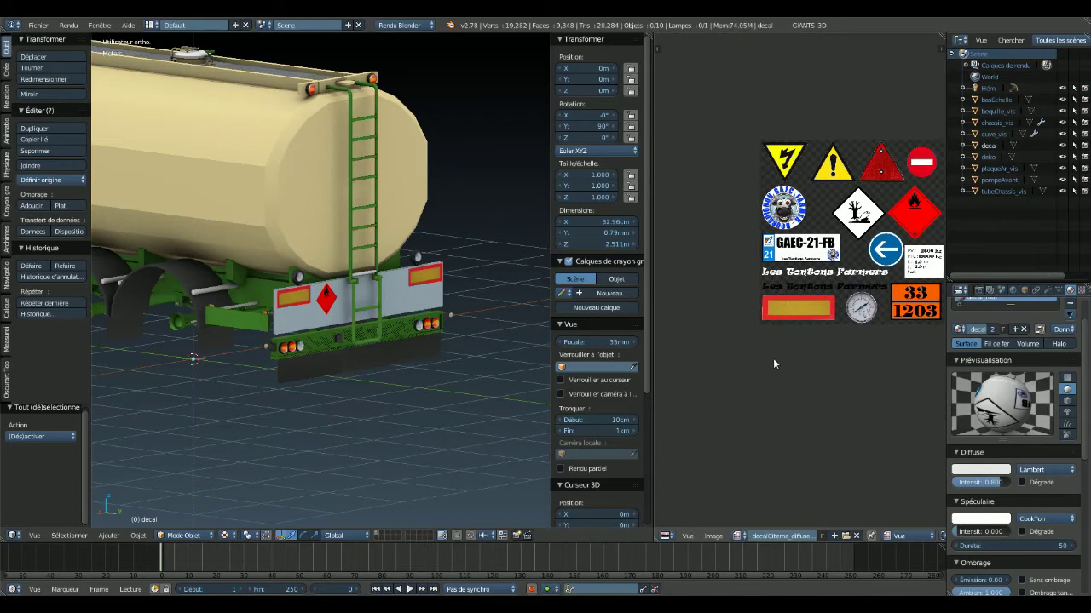
- Centre the texture sheet, view the tanker from behind, and add a 2 m plane
{"action": "middle_click_drag", "start_coordinate": [773, 358], "coordinate": [695, 371]}
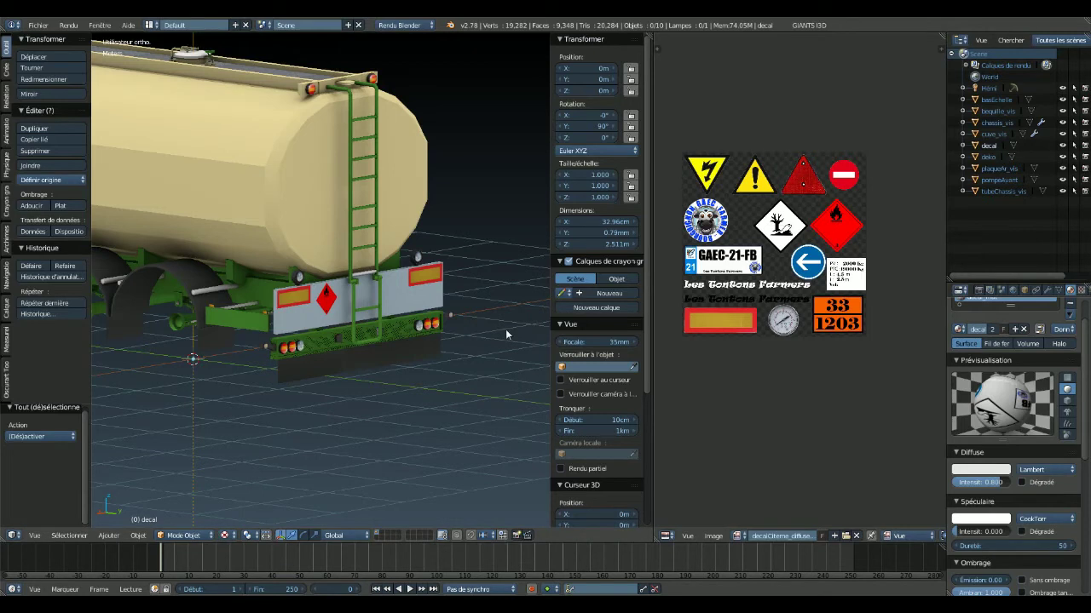
{"action": "key", "text": "ctrl+KP_1"}
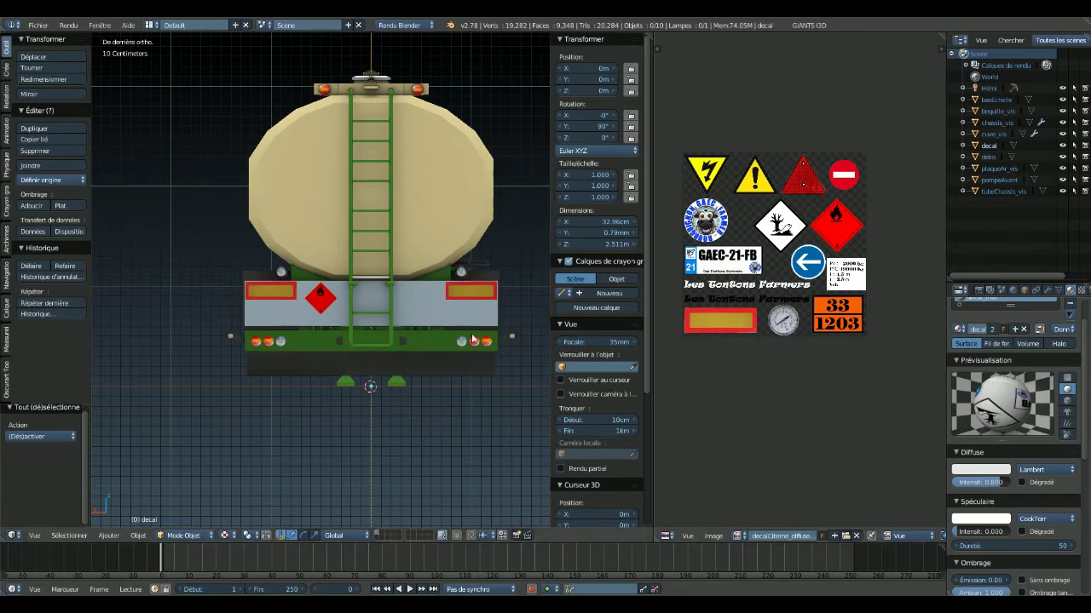
{"action": "mouse_move", "coordinate": [472, 339]}
{"action": "middle_mouse_down"}
{"action": "mouse_move", "coordinate": [364, 375]}
{"action": "mouse_move", "coordinate": [466, 389]}
{"action": "middle_mouse_up"}
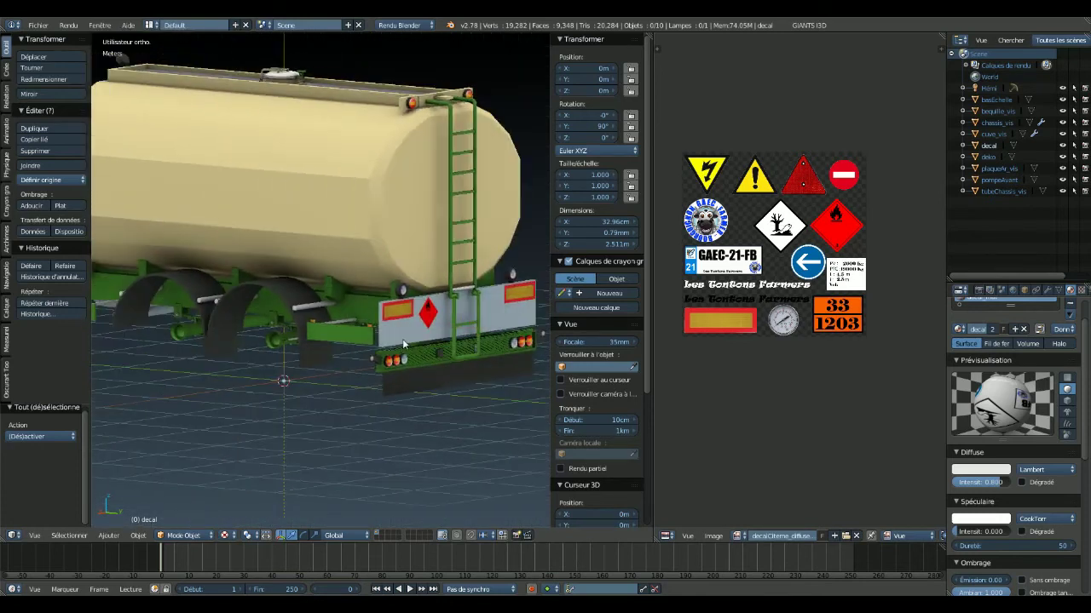
{"action": "left_click", "coordinate": [7, 72]}
{"action": "left_click", "coordinate": [46, 68]}
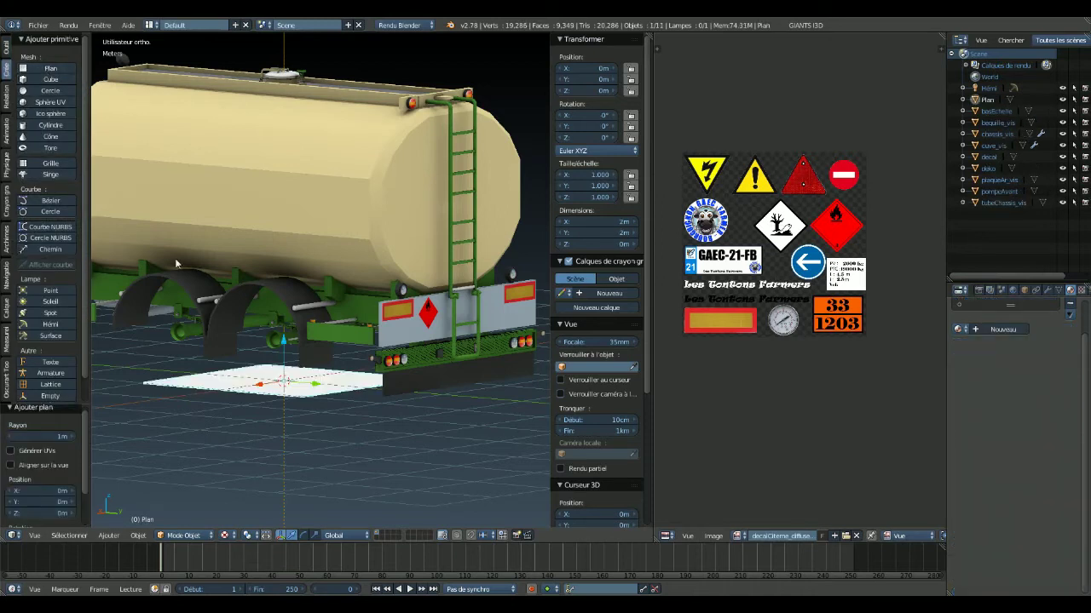
- Rotate the plane 90° about Y and Z, then move it along Y to the rear panel
{"action": "key", "text": "Tab"}
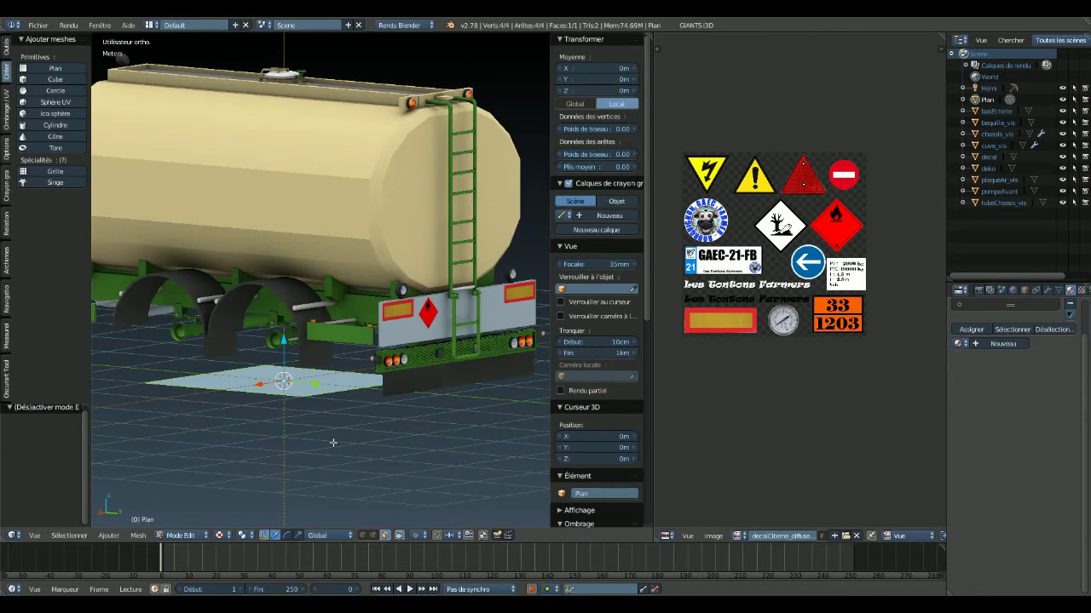
{"action": "type", "text": "ry"}
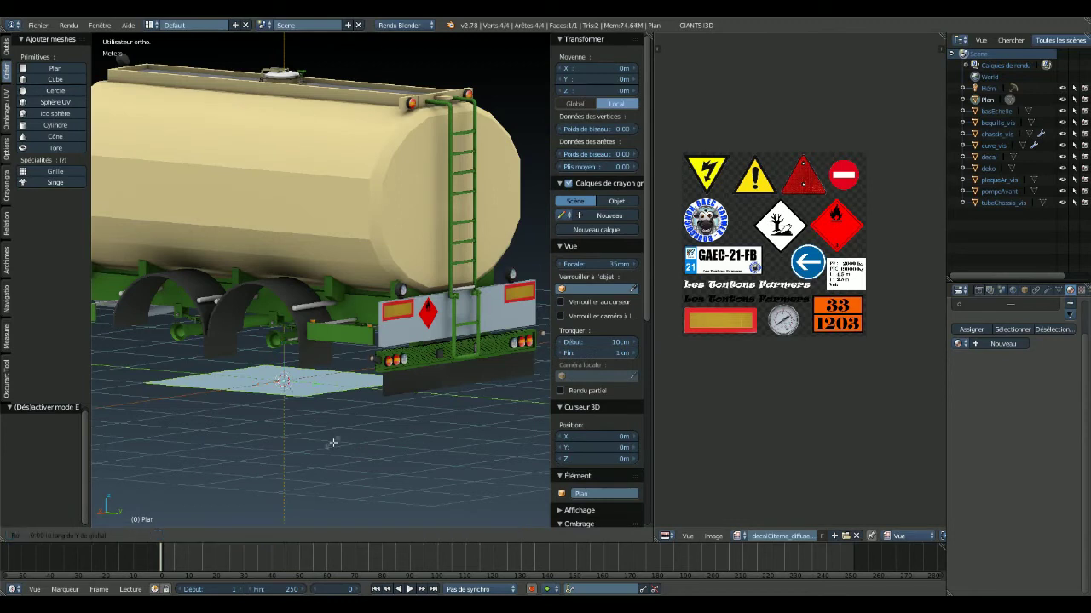
{"action": "type", "text": "90"}
{"action": "key", "text": "Return"}
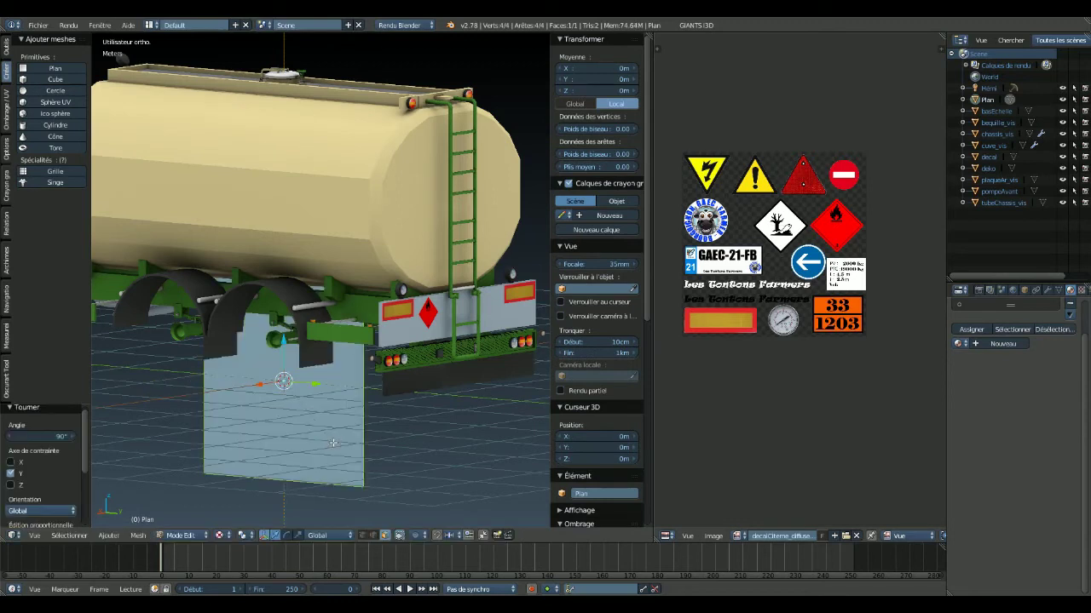
{"action": "type", "text": "rz90"}
{"action": "key", "text": "Return"}
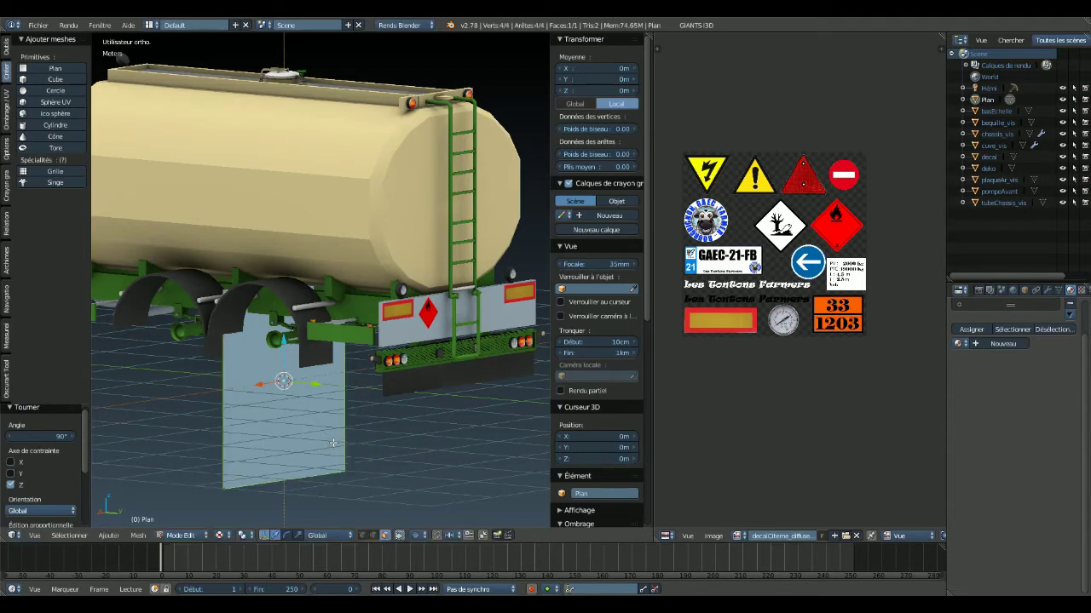
{"action": "key", "text": "g"}
{"action": "key", "text": "y"}
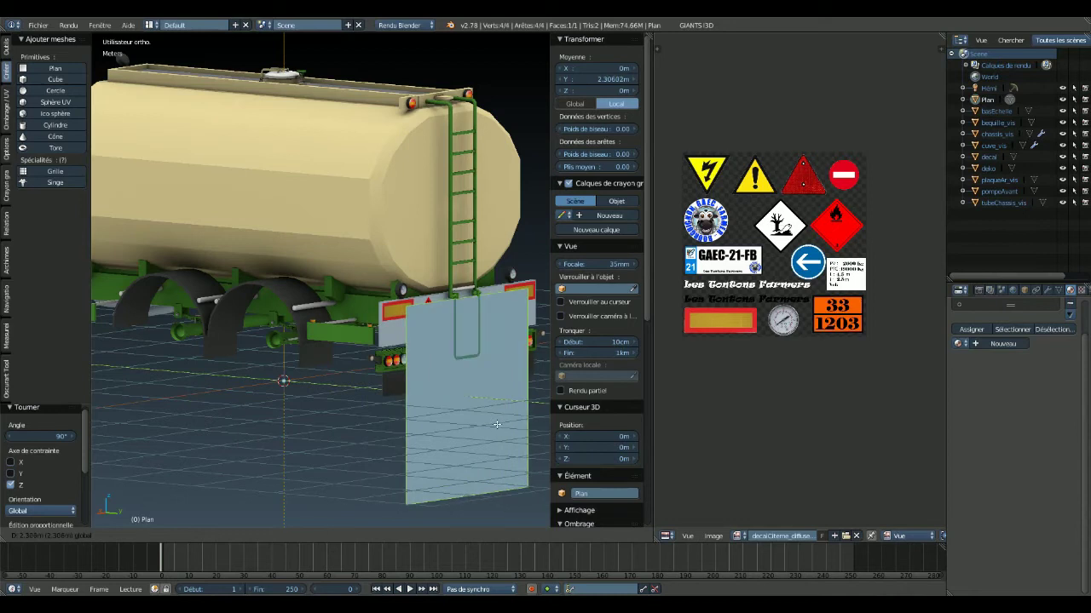
{"action": "left_click", "coordinate": [496, 424]}
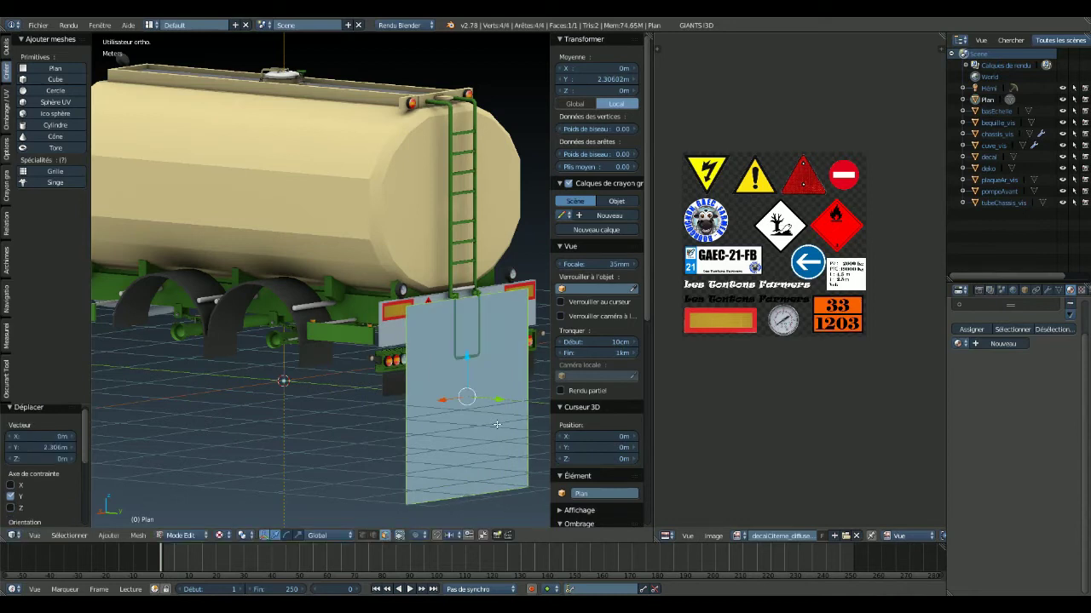
- Unwrap the plane, rotate its UV island 45° and shrink it to about a fifth
{"action": "key", "text": "u"}
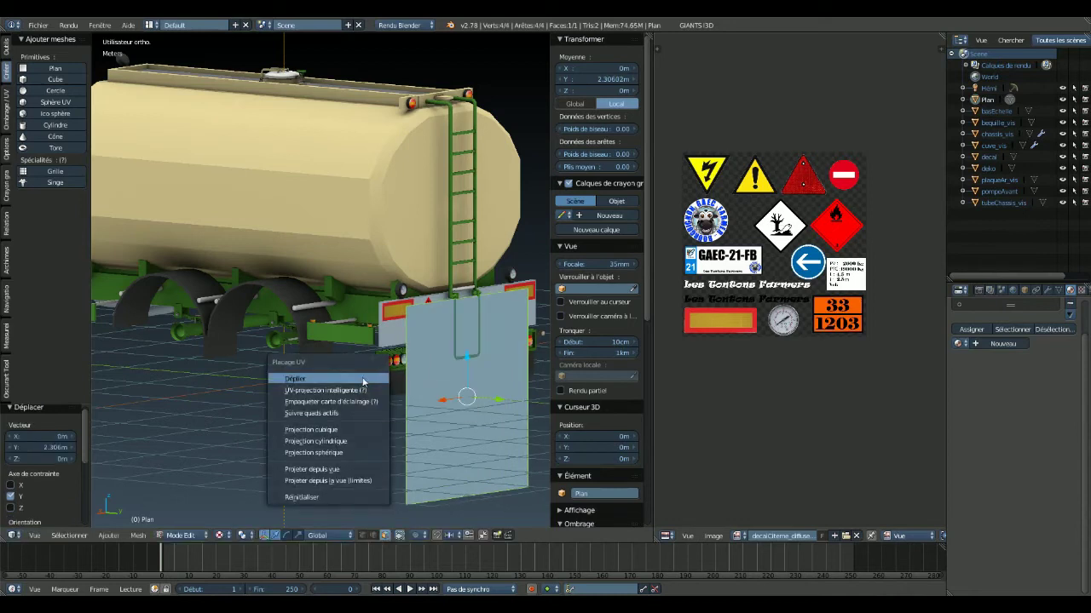
{"action": "left_click", "coordinate": [366, 381]}
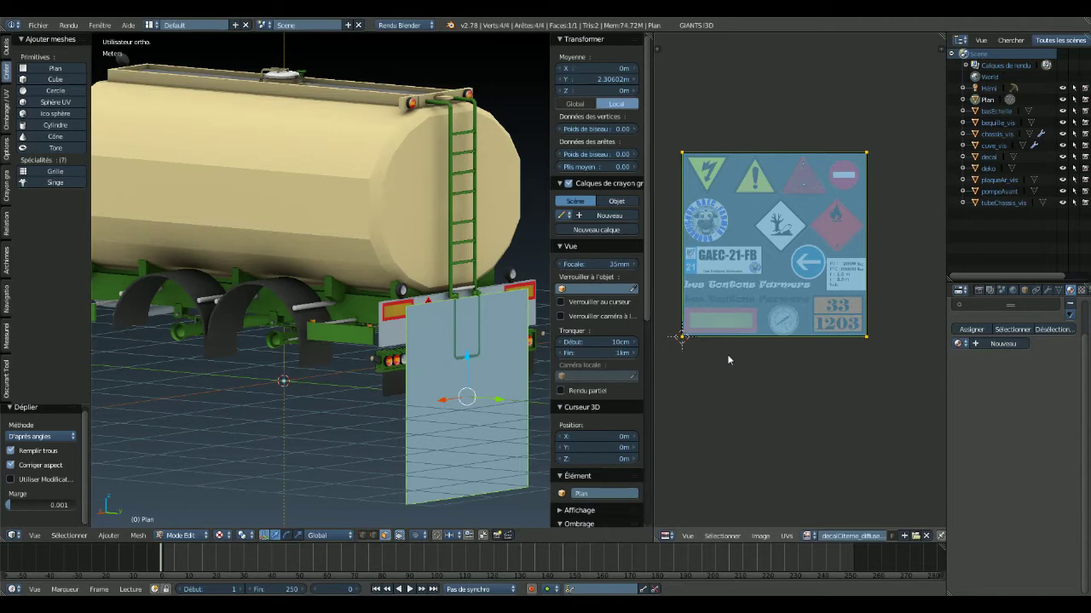
{"action": "type", "text": "r45"}
{"action": "key", "text": "Return"}
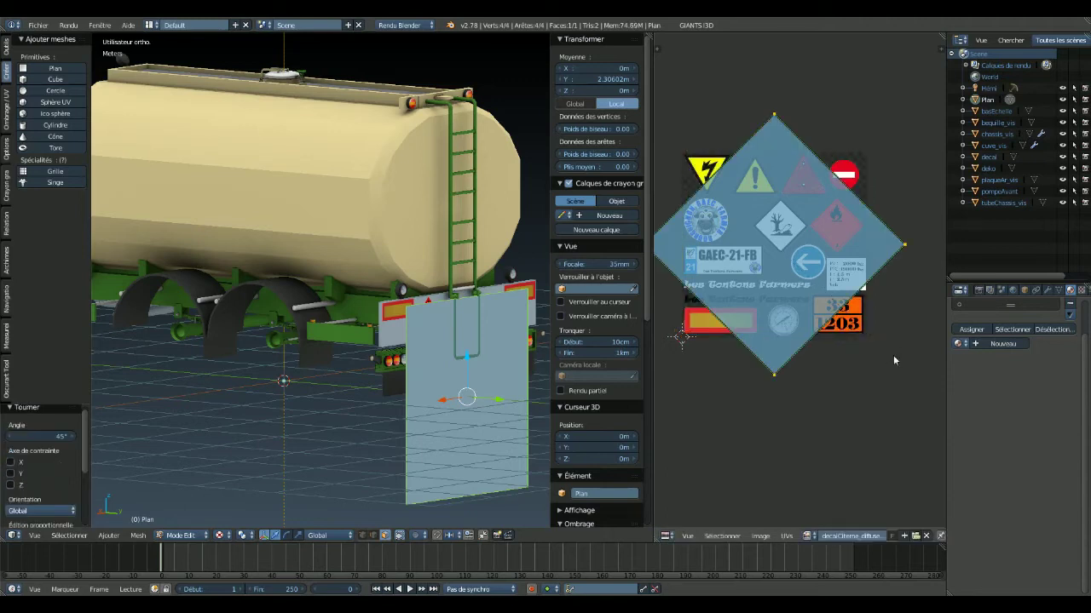
{"action": "key", "text": "s"}
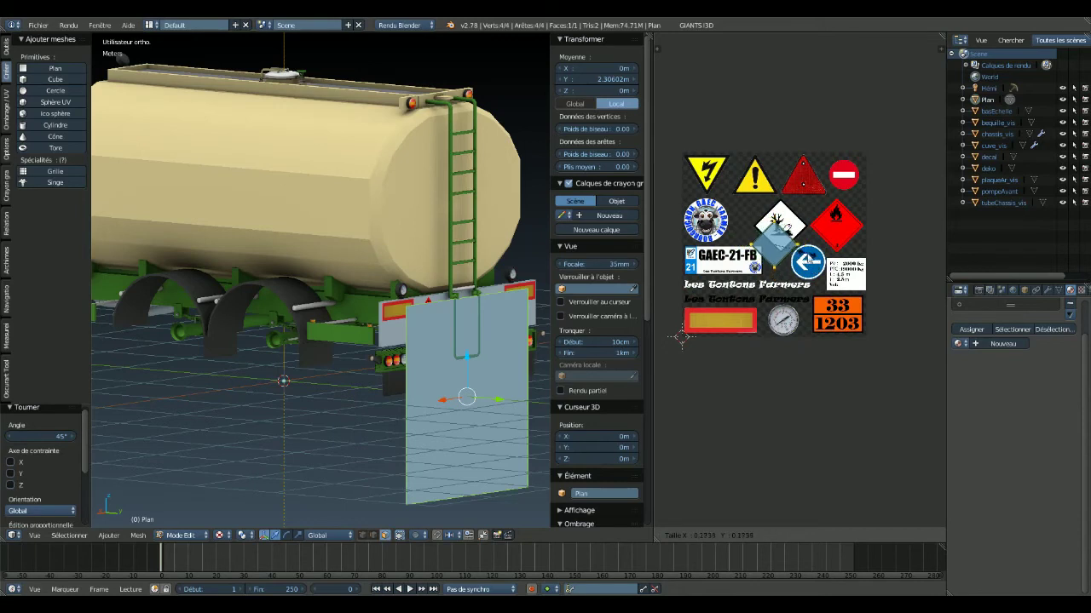
{"action": "left_click", "coordinate": [681, 338]}
{"action": "scroll", "coordinate": [788, 264], "scroll_direction": "up", "scroll_amount": 3}
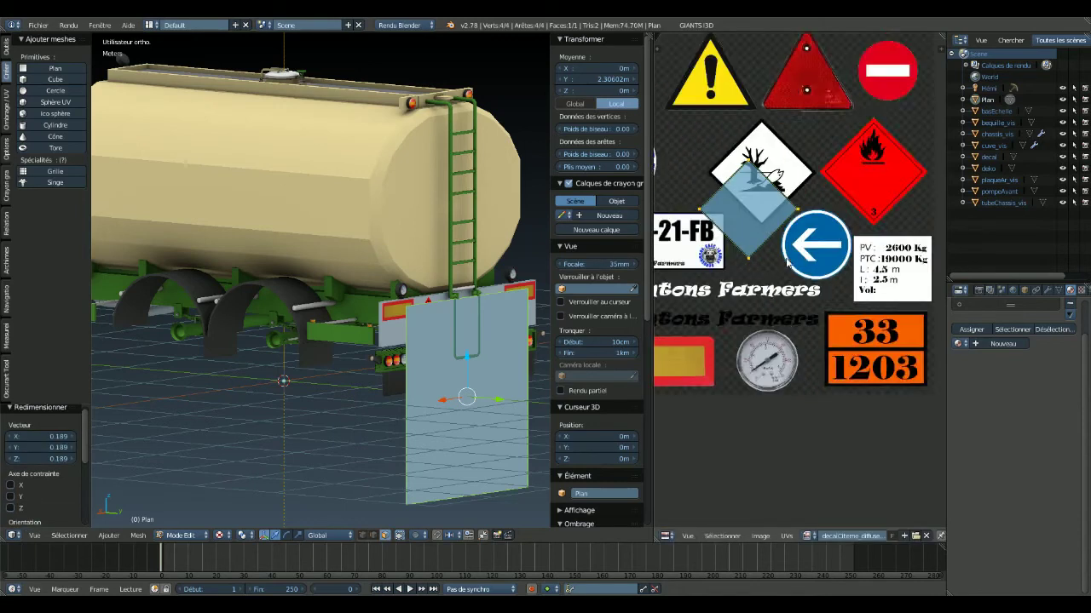
{"action": "scroll", "coordinate": [787, 264], "scroll_direction": "up", "scroll_amount": 1}
- Move the UV island vertically and horizontally onto the environmental hazard diamond
{"action": "key", "text": "g"}
{"action": "key", "text": "y"}
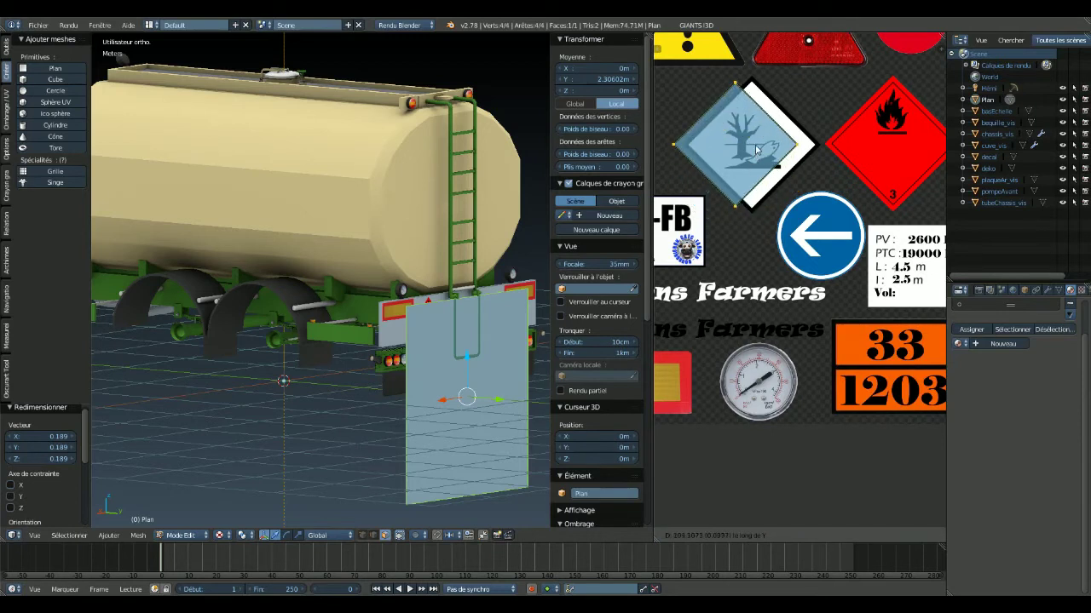
{"action": "left_click", "coordinate": [756, 150]}
{"action": "key", "text": "g"}
{"action": "key", "text": "x"}
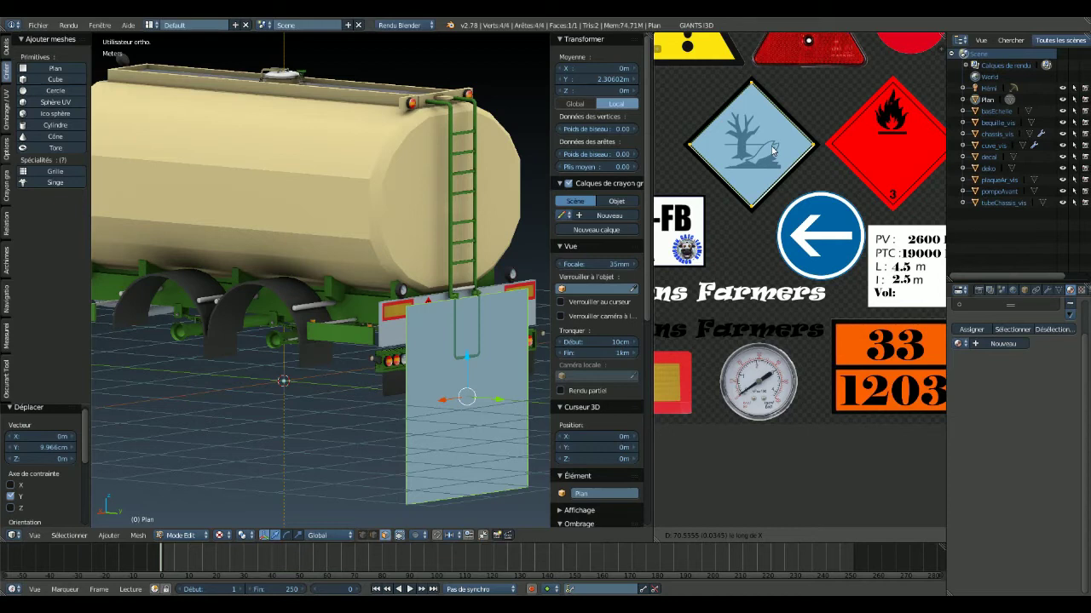
{"action": "left_click", "coordinate": [772, 150]}
{"action": "key", "text": "g"}
{"action": "key", "text": "y"}
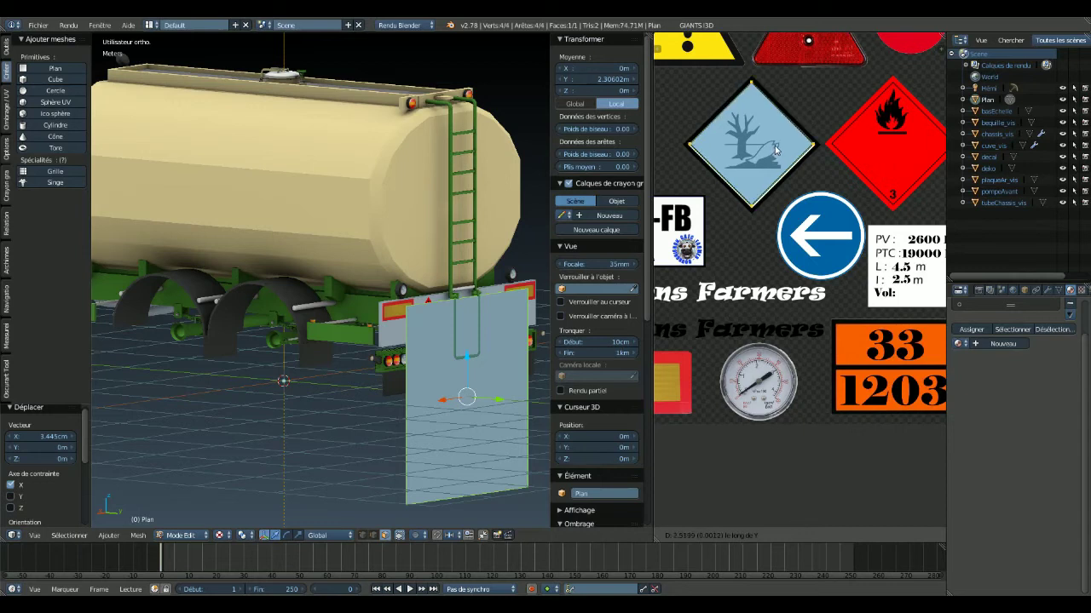
{"action": "left_click", "coordinate": [777, 150]}
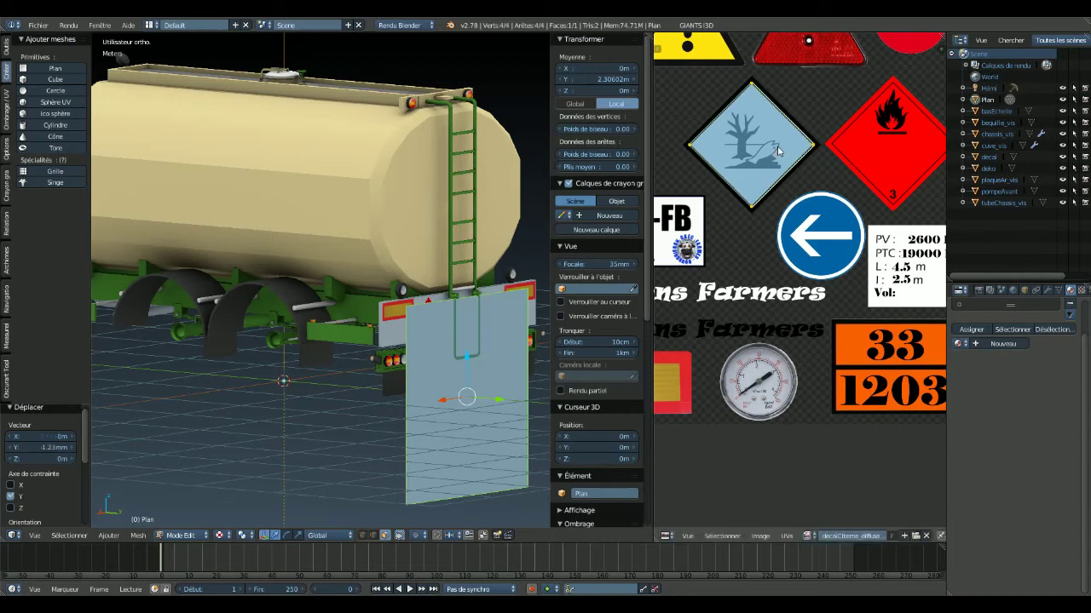
- Fine-tune the island, enlarging it slightly and nudging it to cover the diamond
{"action": "key", "text": "g"}
{"action": "key", "text": "x"}
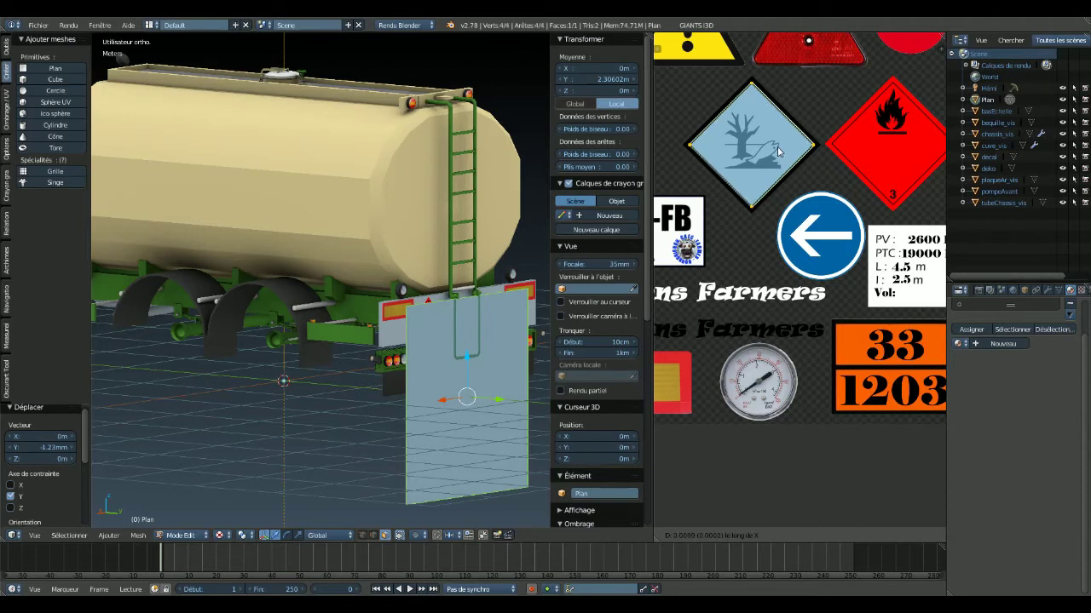
{"action": "left_click", "coordinate": [777, 152]}
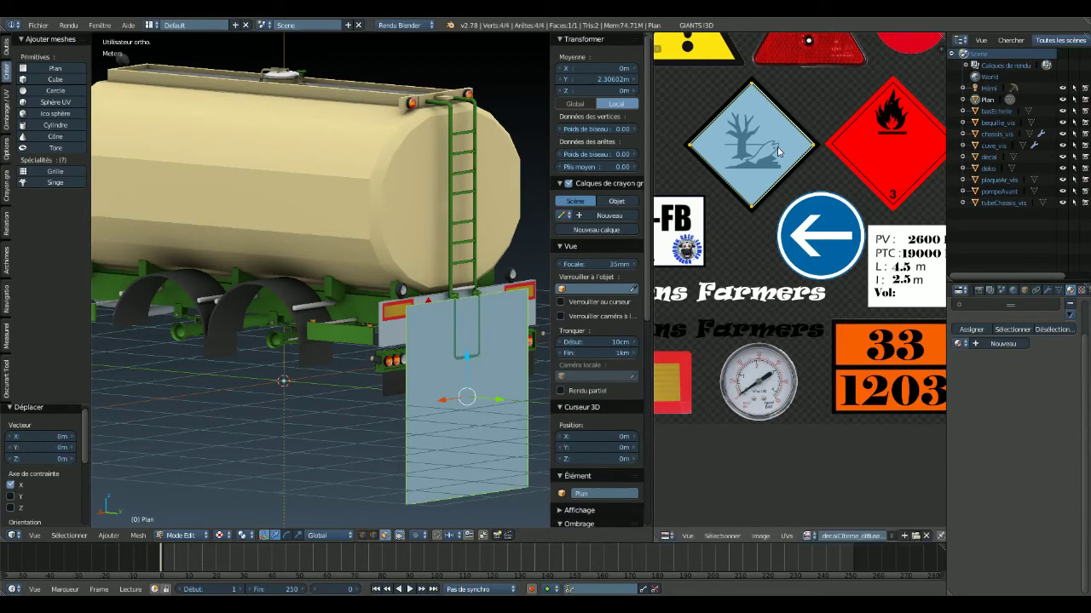
{"action": "key", "text": "s"}
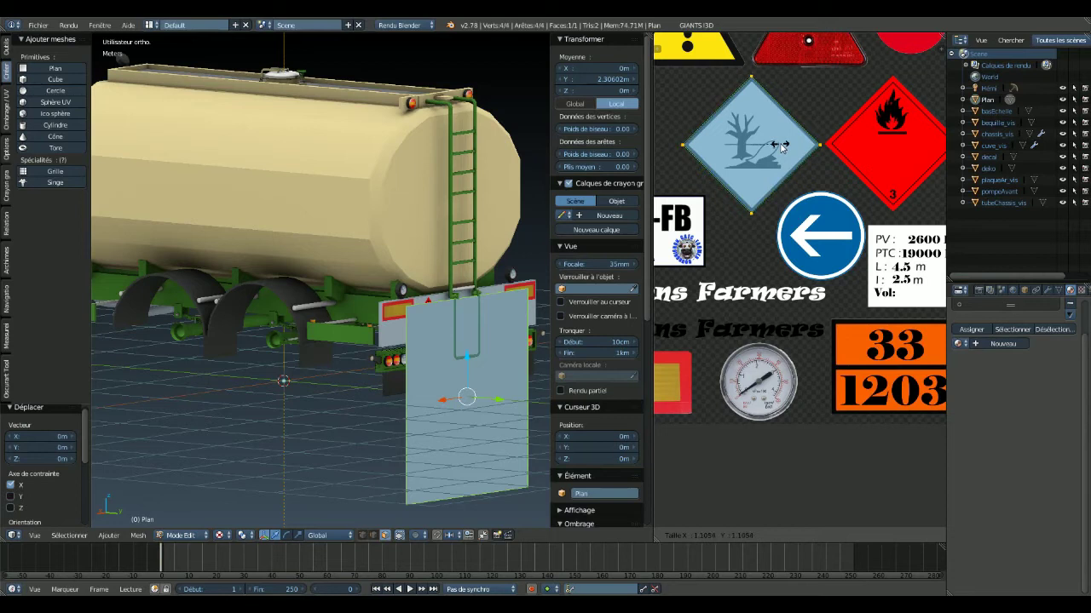
{"action": "left_click", "coordinate": [781, 147]}
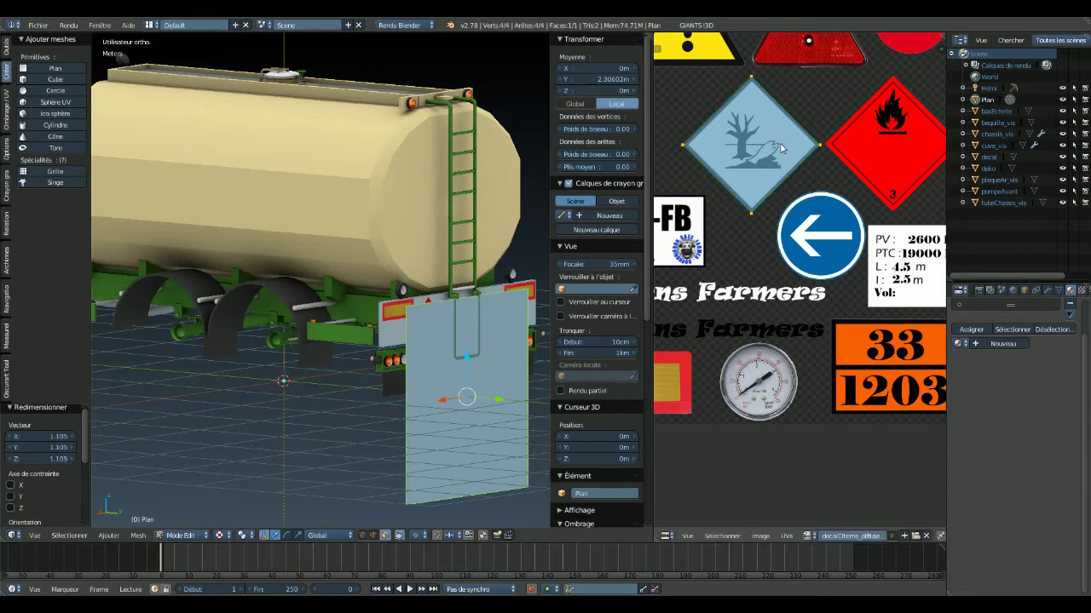
{"action": "key", "text": "g"}
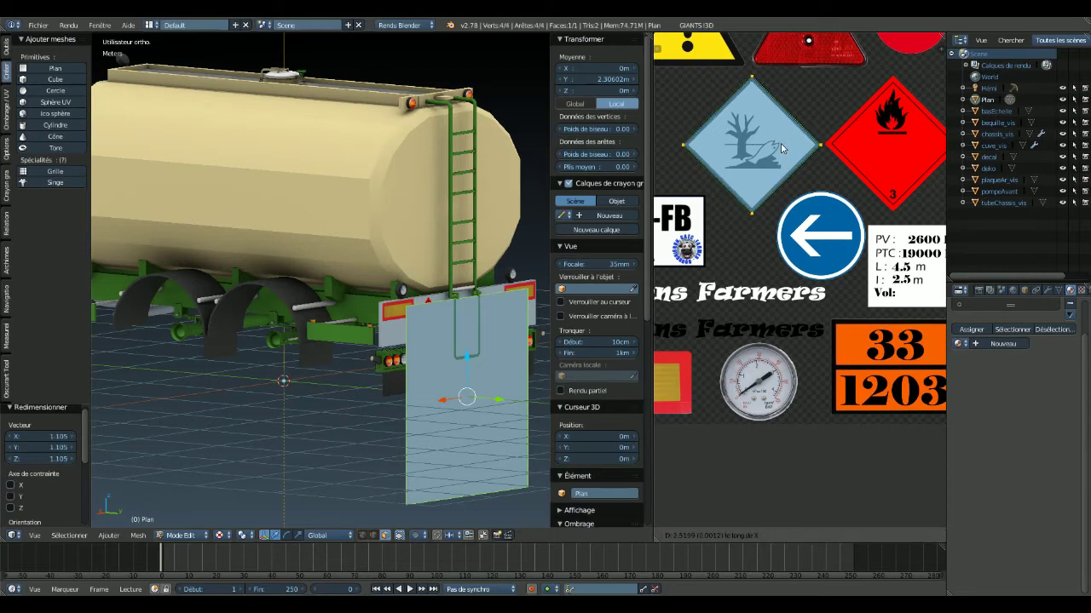
{"action": "left_click", "coordinate": [781, 147]}
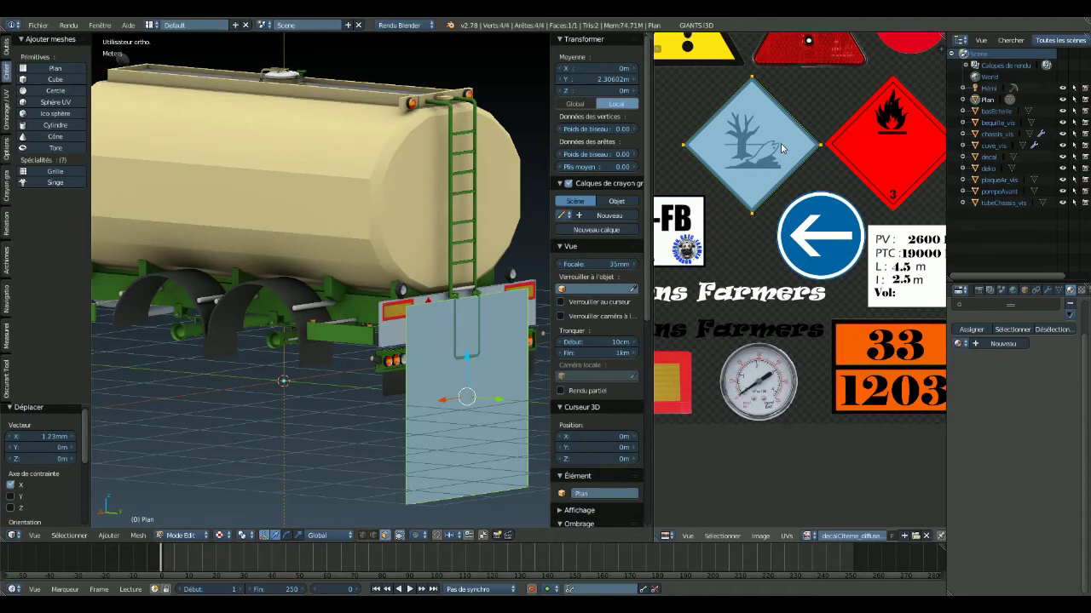
- Assign the decal_mat material to the plane's faces
{"action": "left_click", "coordinate": [958, 343]}
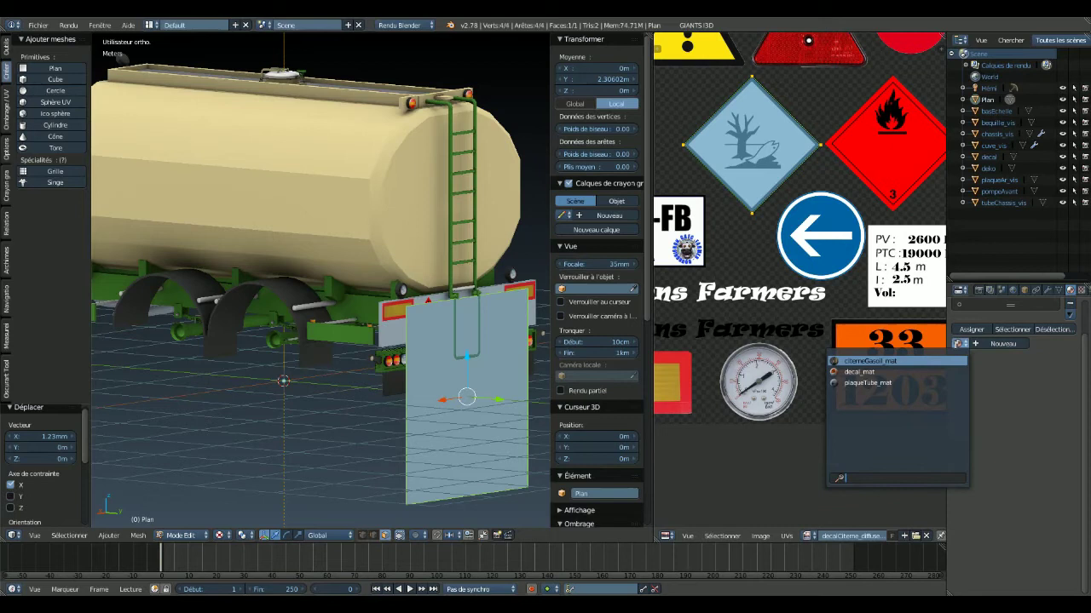
{"action": "left_click", "coordinate": [861, 371]}
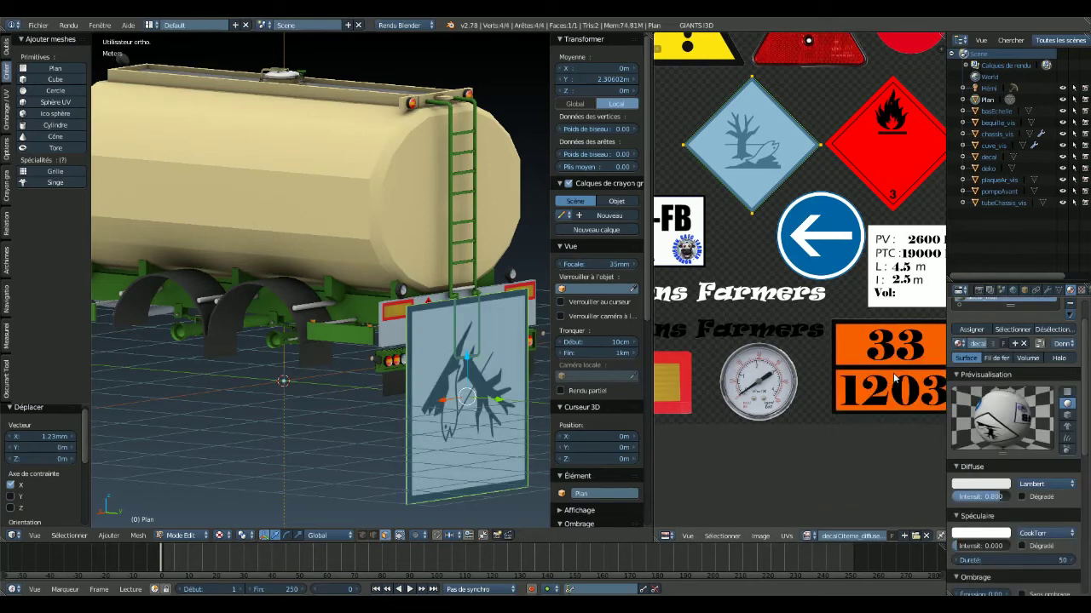
{"action": "left_click", "coordinate": [956, 330]}
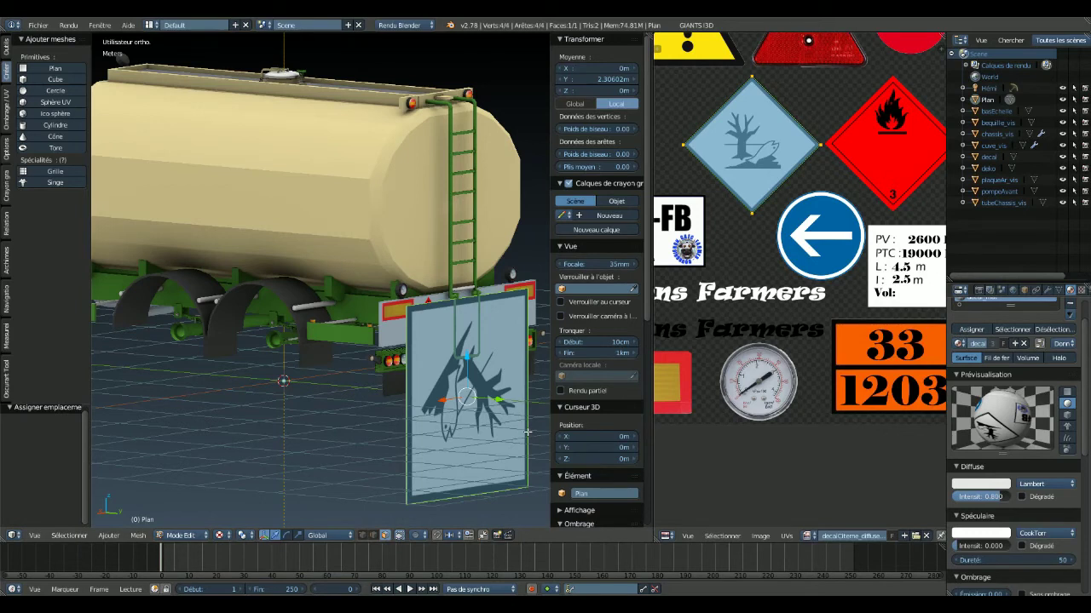
- Rotate the decal plane in 45° steps about X, Z and Y to stand it upright
{"action": "type", "text": "rx45"}
{"action": "key", "text": "Return"}
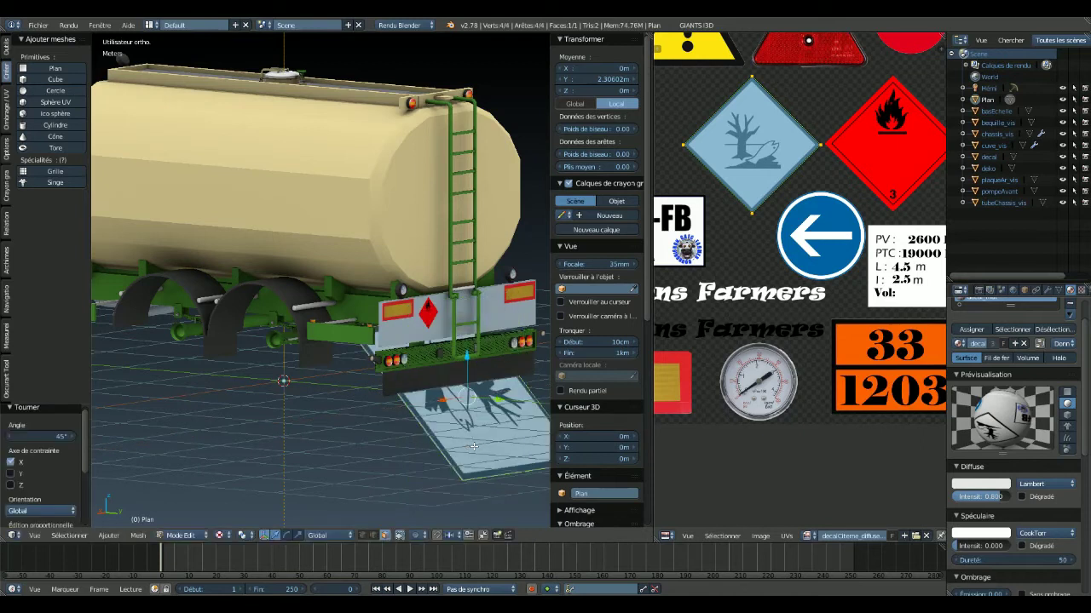
{"action": "key", "text": "shift+r"}
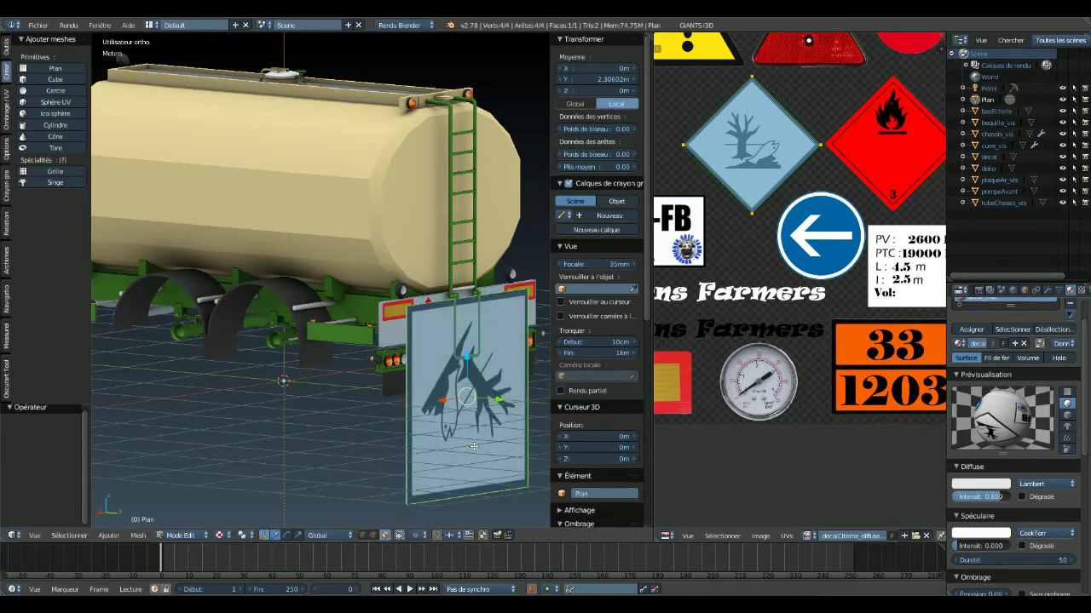
{"action": "type", "text": "rz45"}
{"action": "key", "text": "Return"}
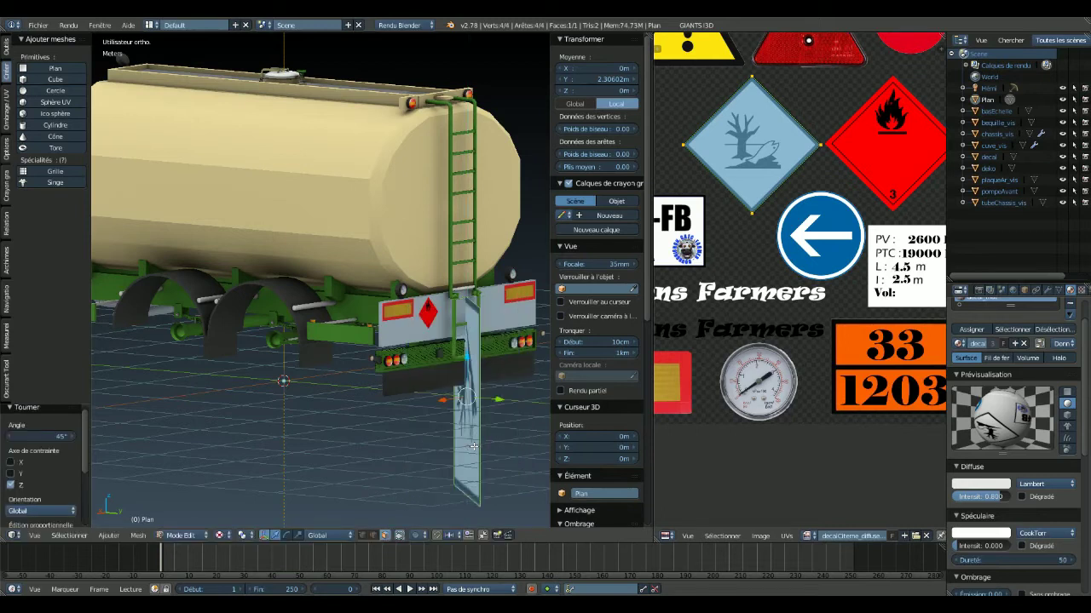
{"action": "key", "text": "shift+r"}
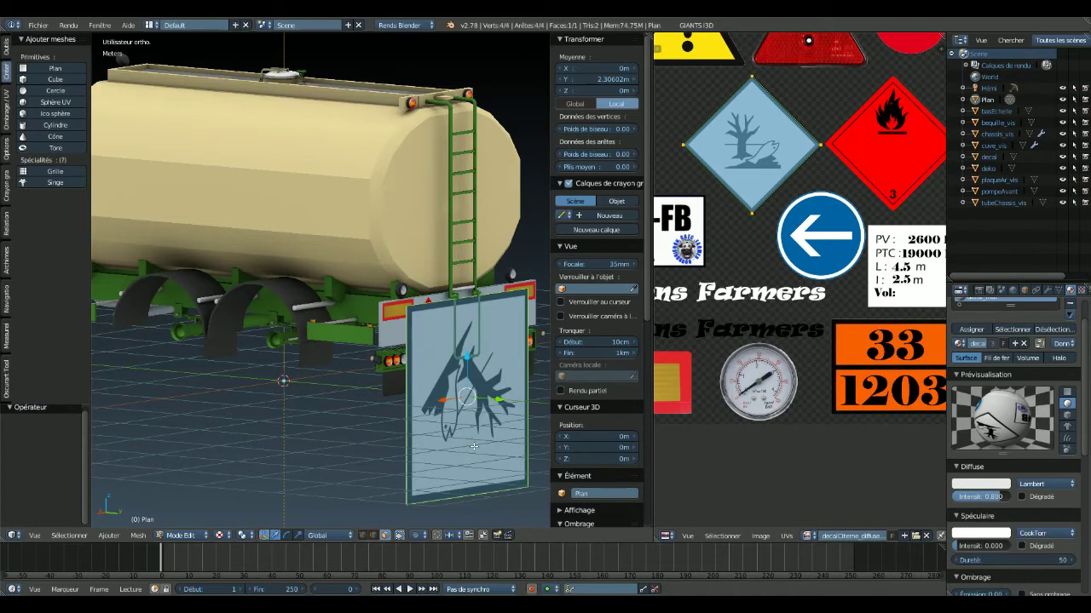
{"action": "type", "text": "ry45"}
{"action": "key", "text": "Return"}
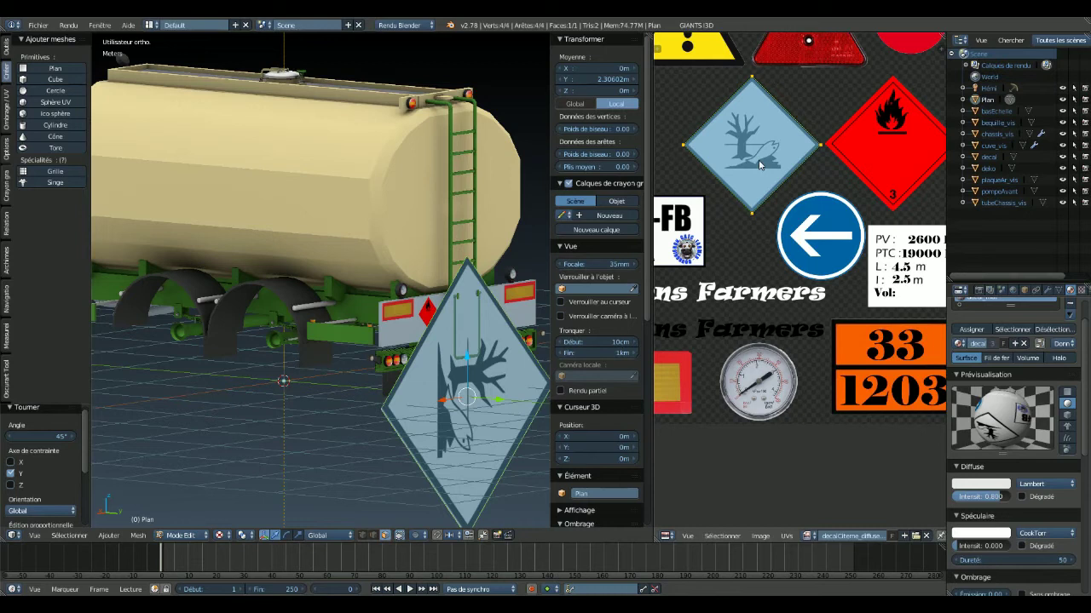
- Rotate the UV island 45° and then -45° so the symbol sits upright
{"action": "type", "text": "r45"}
{"action": "key", "text": "Return"}
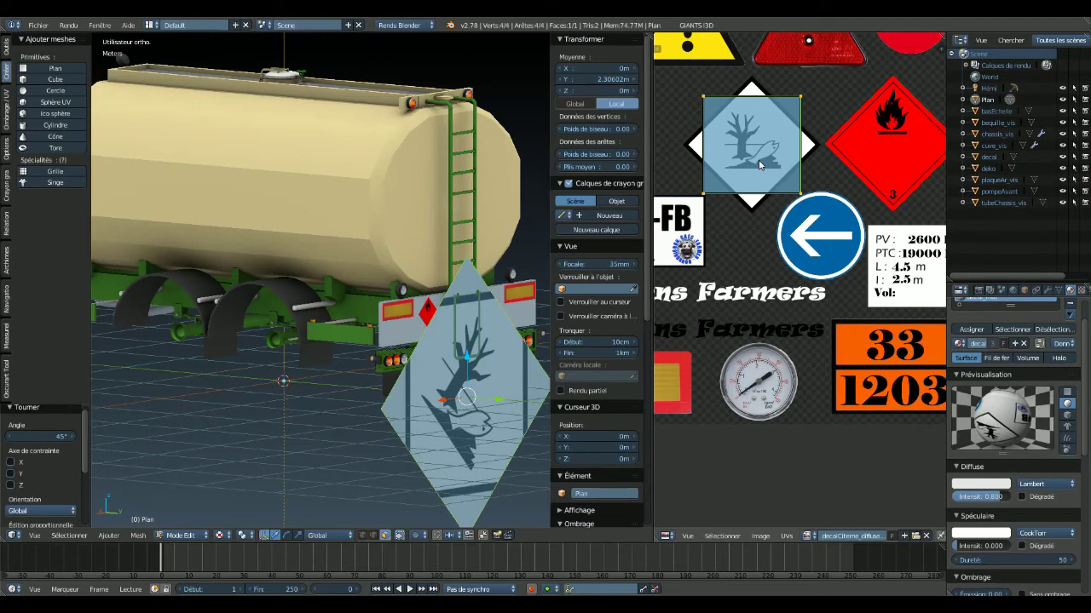
{"action": "type", "text": "r-45"}
{"action": "key", "text": "Return"}
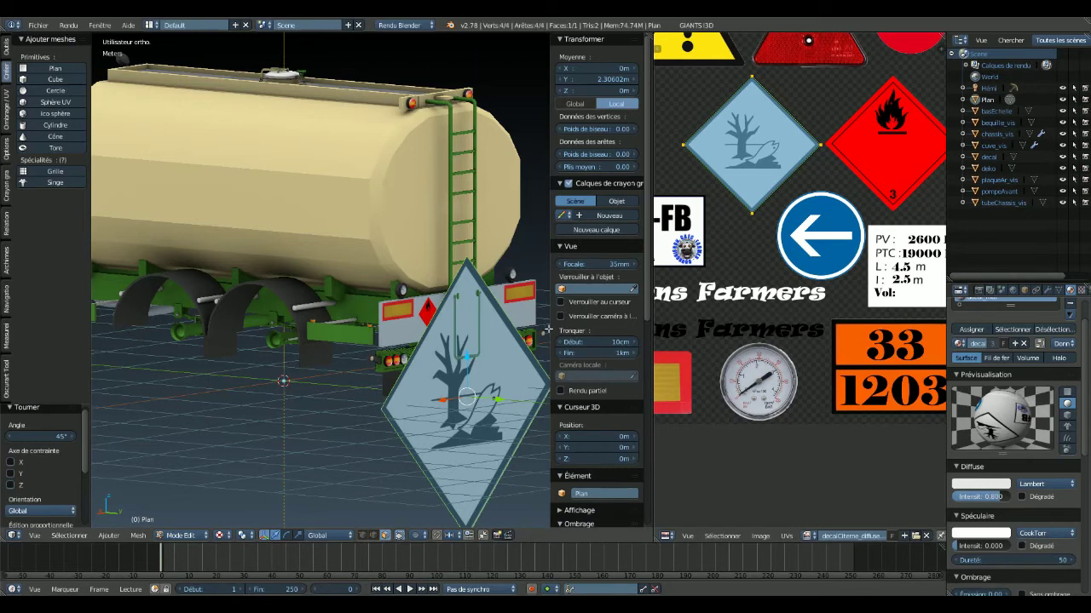
- In rear ortho view, scale the diamond to 0.274 and move it along X and Z onto the panel
{"action": "key", "text": "ctrl+KP_1"}
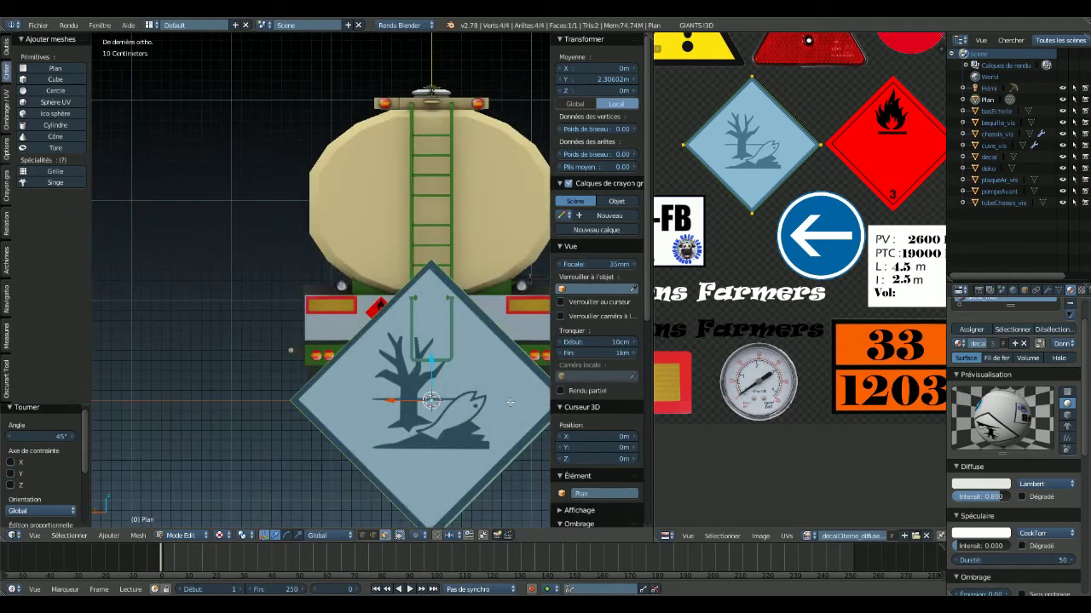
{"action": "key", "text": "s"}
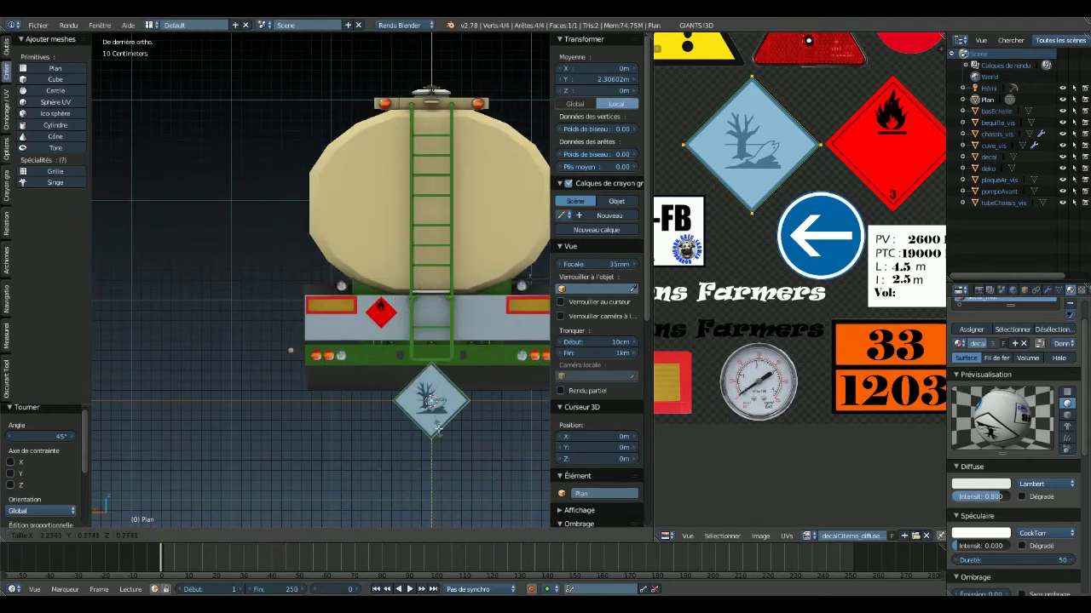
{"action": "left_click", "coordinate": [436, 428]}
{"action": "key", "text": "g"}
{"action": "key", "text": "x"}
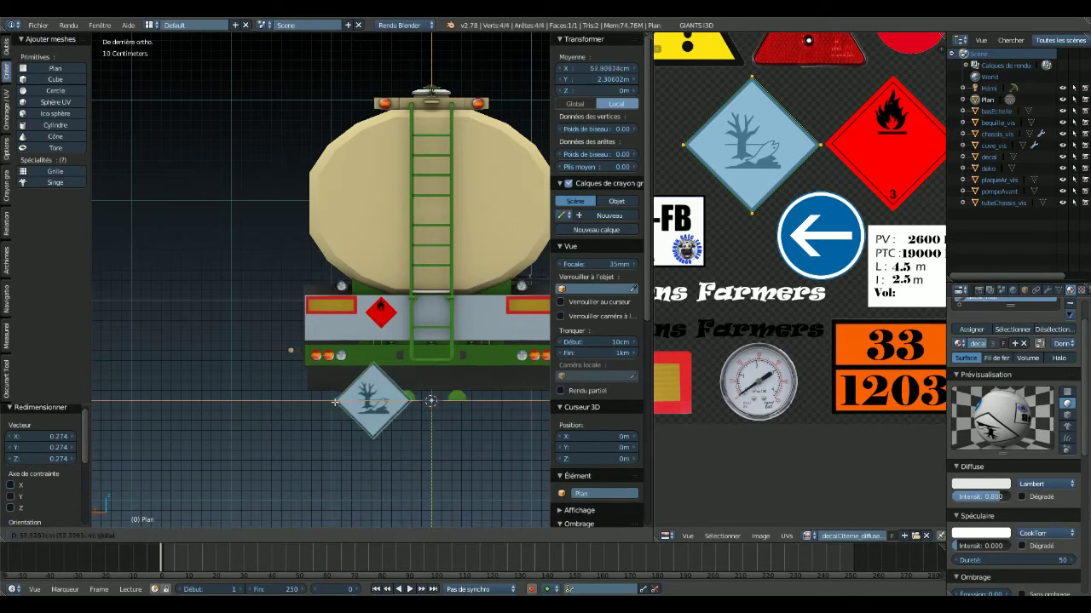
{"action": "left_click", "coordinate": [341, 400]}
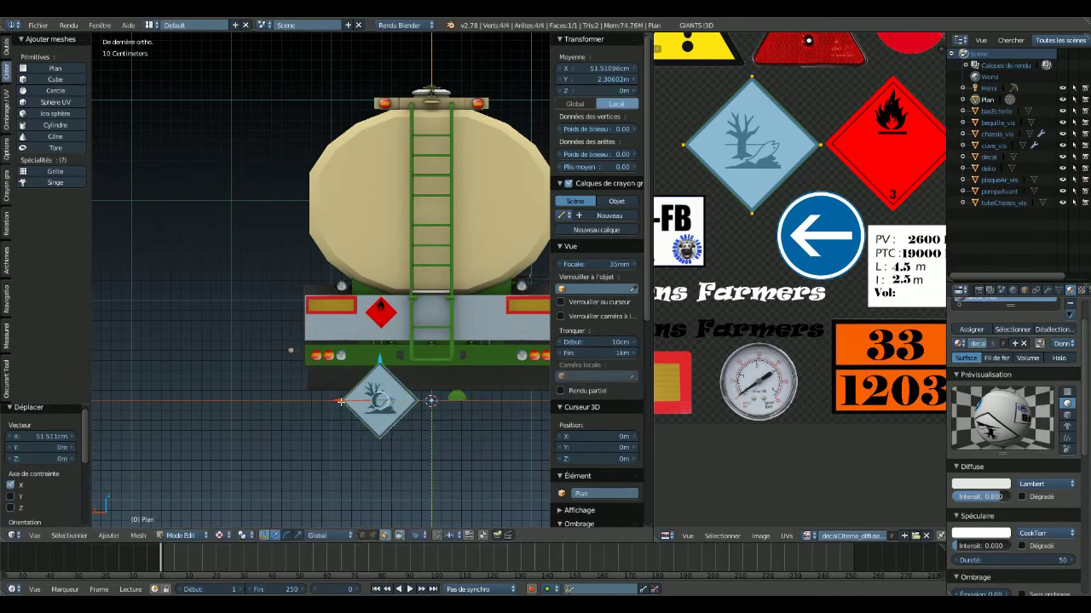
{"action": "key", "text": "g"}
{"action": "key", "text": "z"}
{"action": "left_click", "coordinate": [389, 273]}
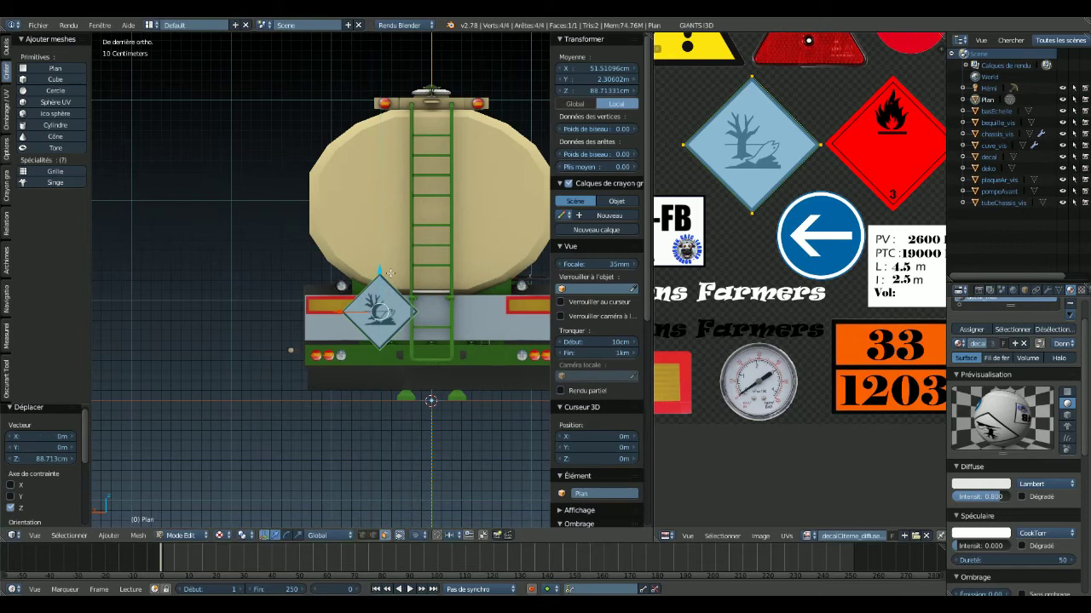
- Rescale the diamond to 0.421, nudge it sideways, and lower it slightly on the panel
{"action": "scroll", "coordinate": [389, 273], "scroll_direction": "up", "scroll_amount": 5}
{"action": "middle_click_drag", "start_coordinate": [383, 308], "coordinate": [264, 312], "text": "shift"}
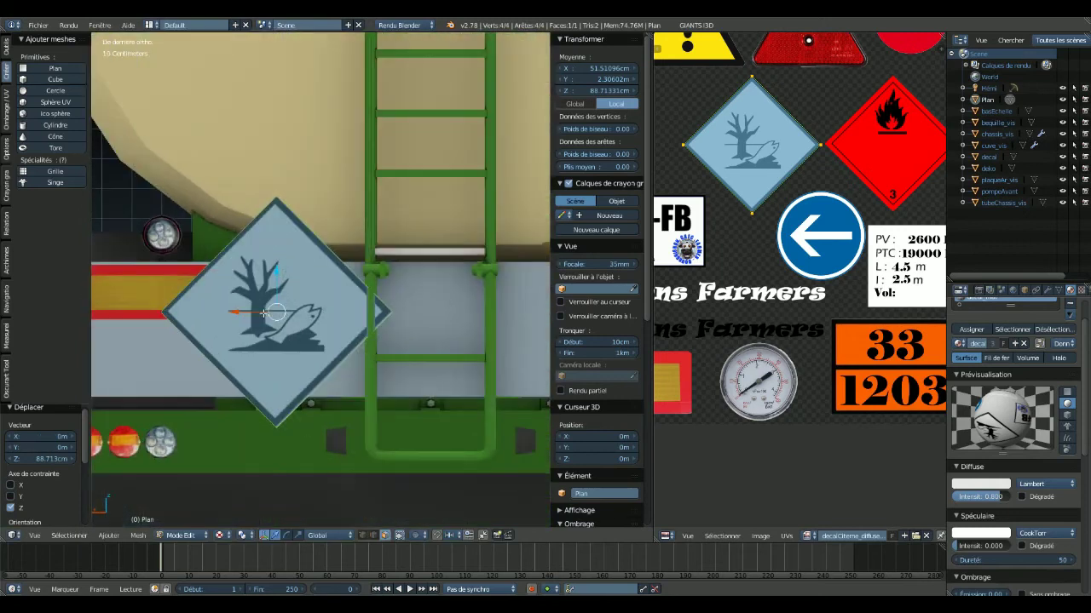
{"action": "mouse_move", "coordinate": [267, 313]}
{"action": "middle_mouse_down", "text": "shift"}
{"action": "mouse_move", "coordinate": [235, 345]}
{"action": "mouse_move", "coordinate": [270, 323]}
{"action": "middle_mouse_up", "text": "shift"}
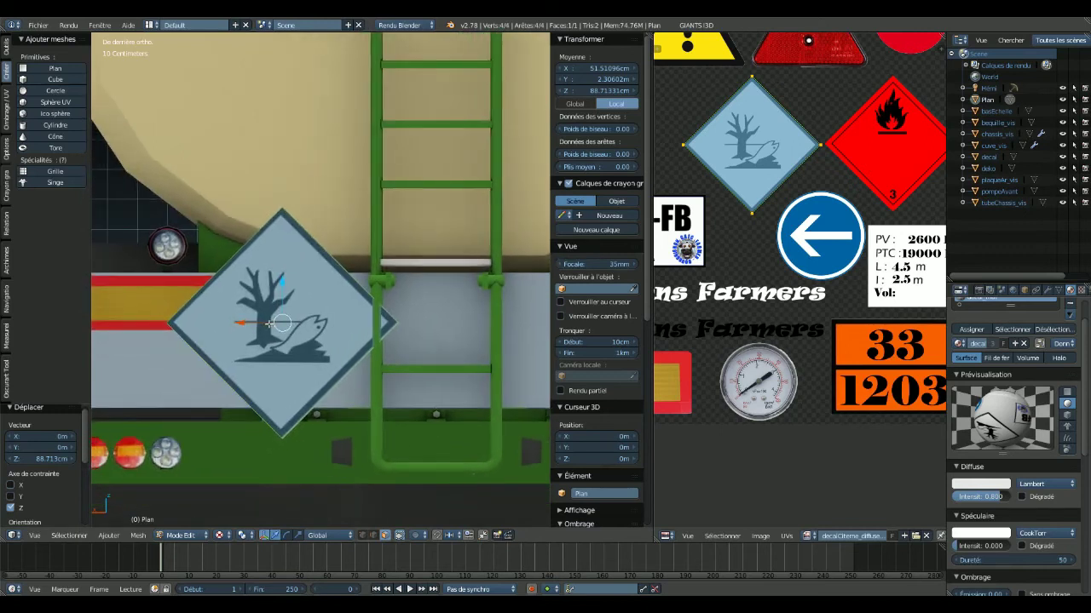
{"action": "key", "text": "s"}
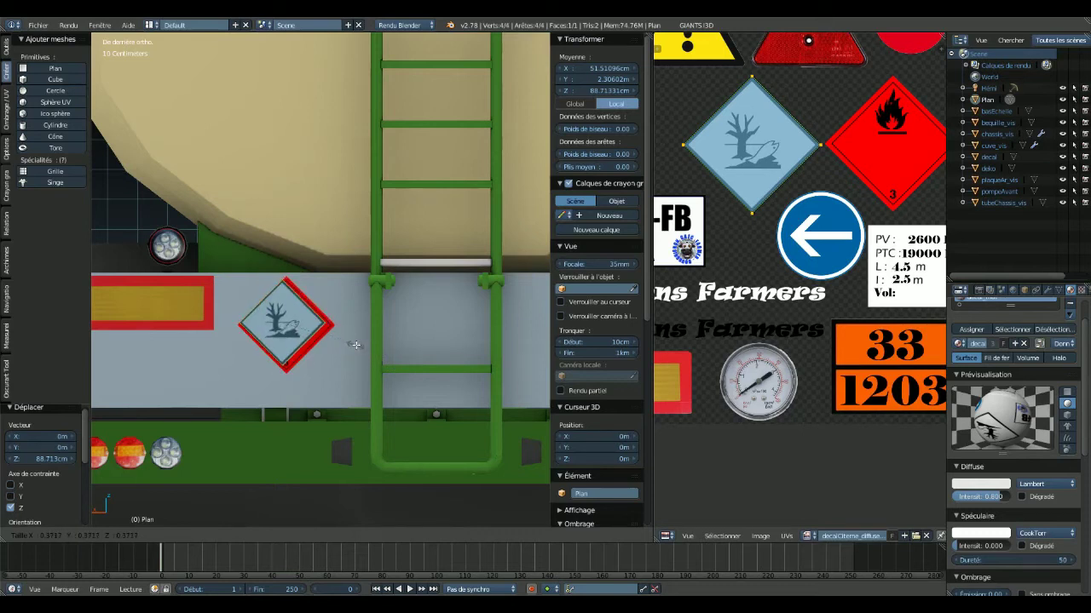
{"action": "left_click", "coordinate": [364, 349]}
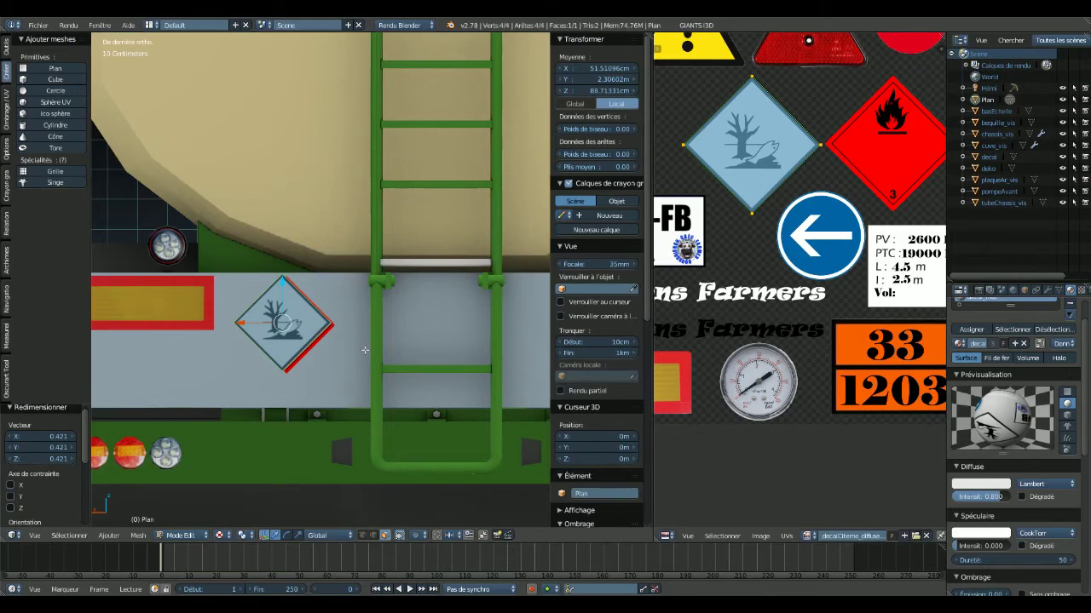
{"action": "key", "text": "g"}
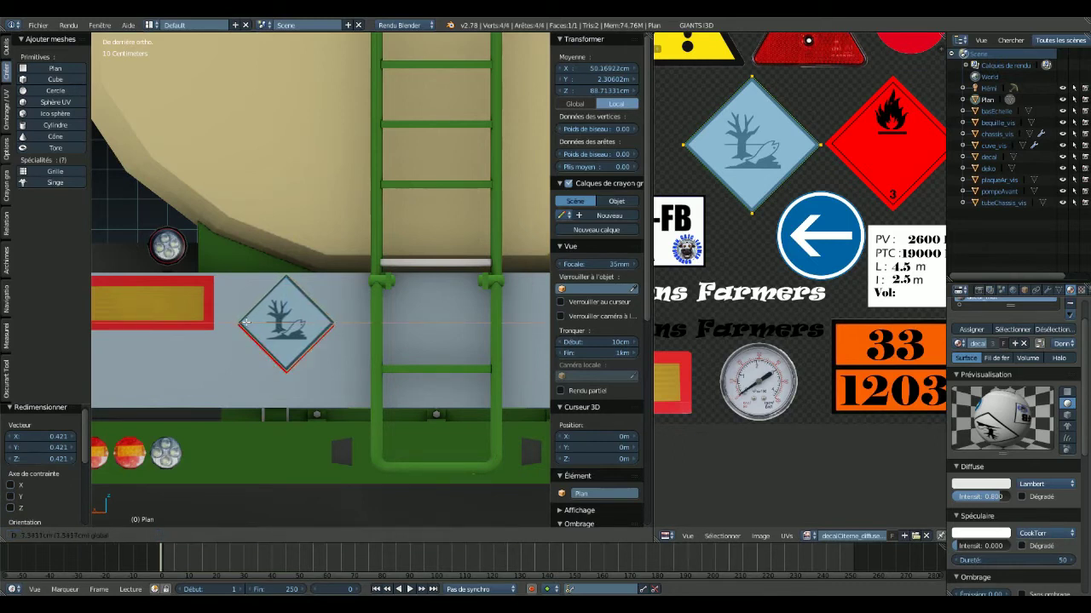
{"action": "left_click", "coordinate": [245, 322]}
{"action": "key", "text": "g"}
{"action": "key", "text": "z"}
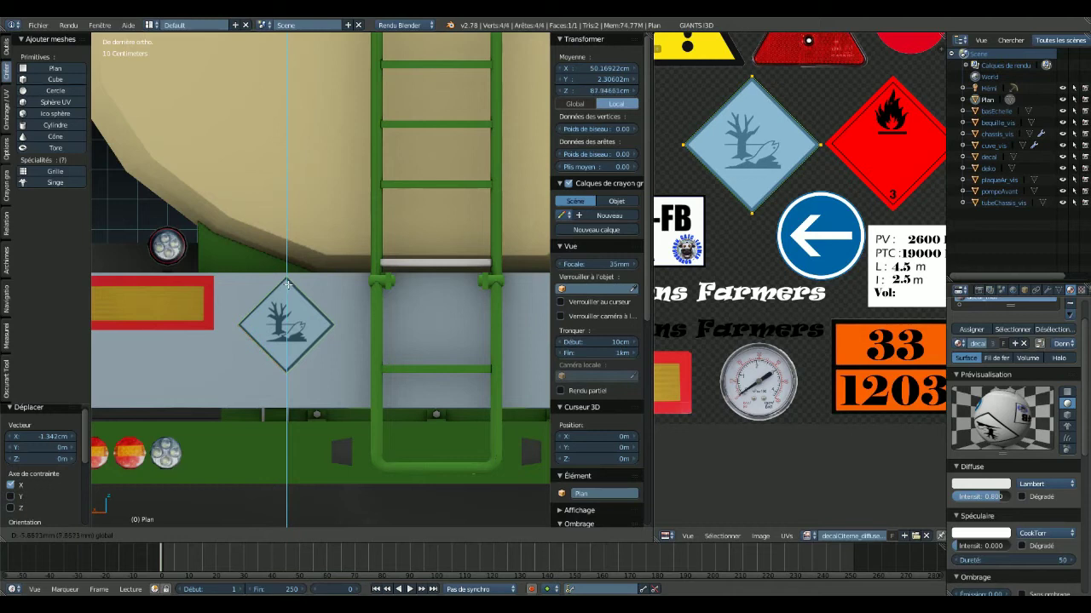
{"action": "left_click", "coordinate": [288, 284]}
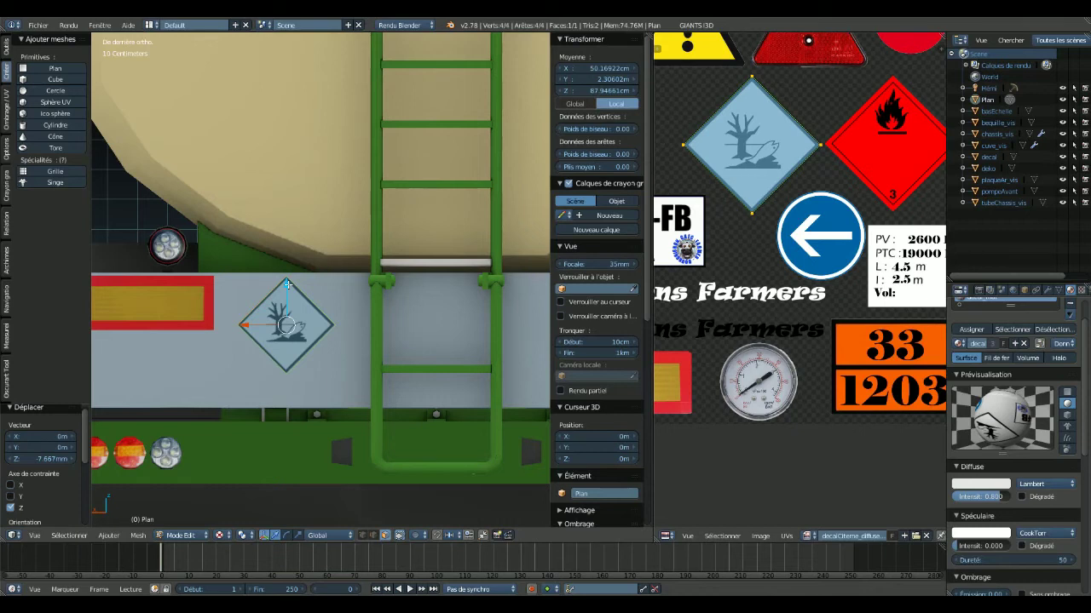
{"action": "key", "text": "g"}
{"action": "key", "text": "x"}
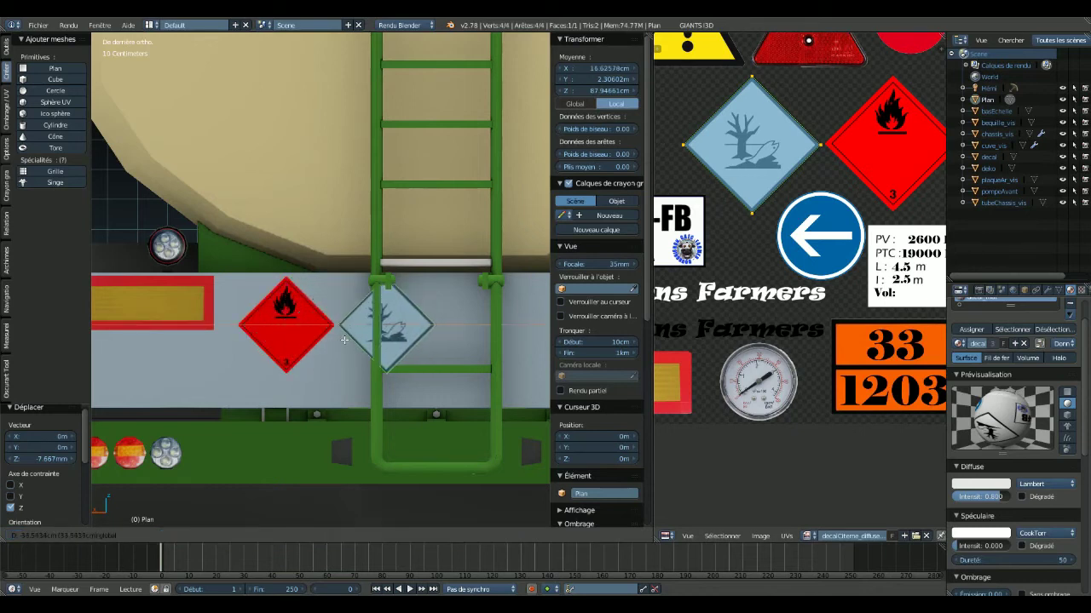
- Place the diamond −33.543 cm along X beside the flammable diamond, inspect it, and deselect
{"action": "left_click", "coordinate": [344, 340]}
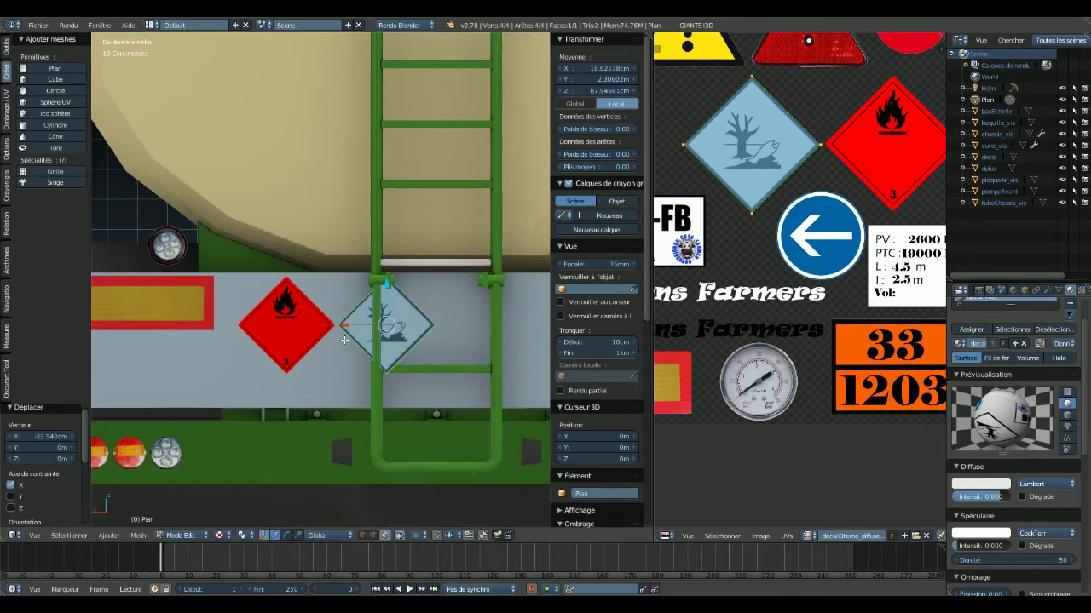
{"action": "scroll", "coordinate": [344, 340], "scroll_direction": "down", "scroll_amount": 2}
{"action": "mouse_move", "coordinate": [337, 395]}
{"action": "middle_mouse_down"}
{"action": "mouse_move", "coordinate": [288, 366]}
{"action": "mouse_move", "coordinate": [344, 312]}
{"action": "middle_mouse_up"}
{"action": "scroll", "coordinate": [288, 365], "scroll_direction": "down", "scroll_amount": 4}
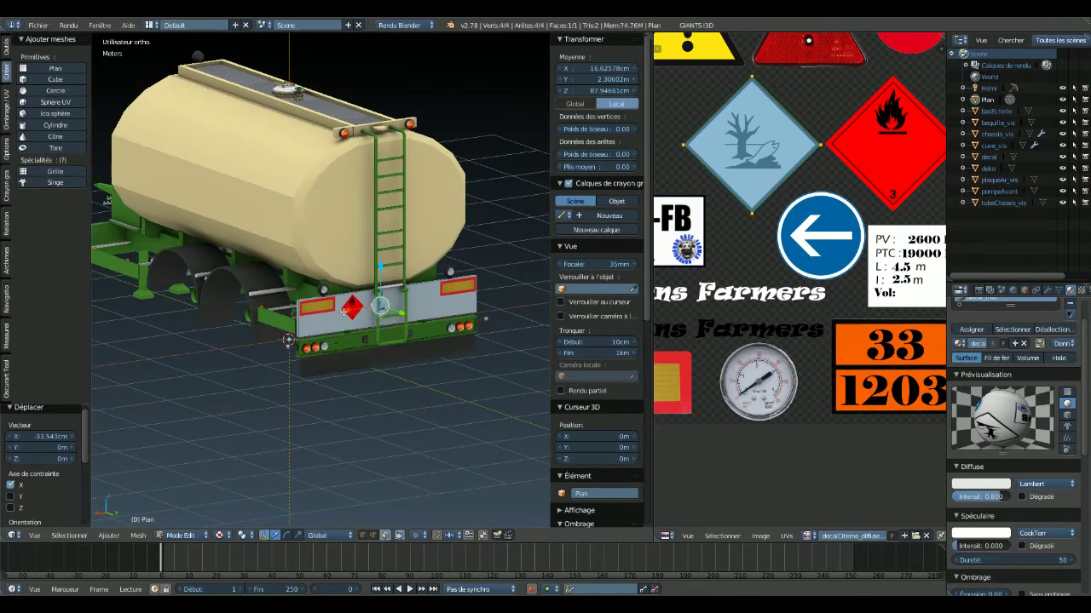
{"action": "middle_click_drag", "start_coordinate": [345, 312], "coordinate": [342, 298]}
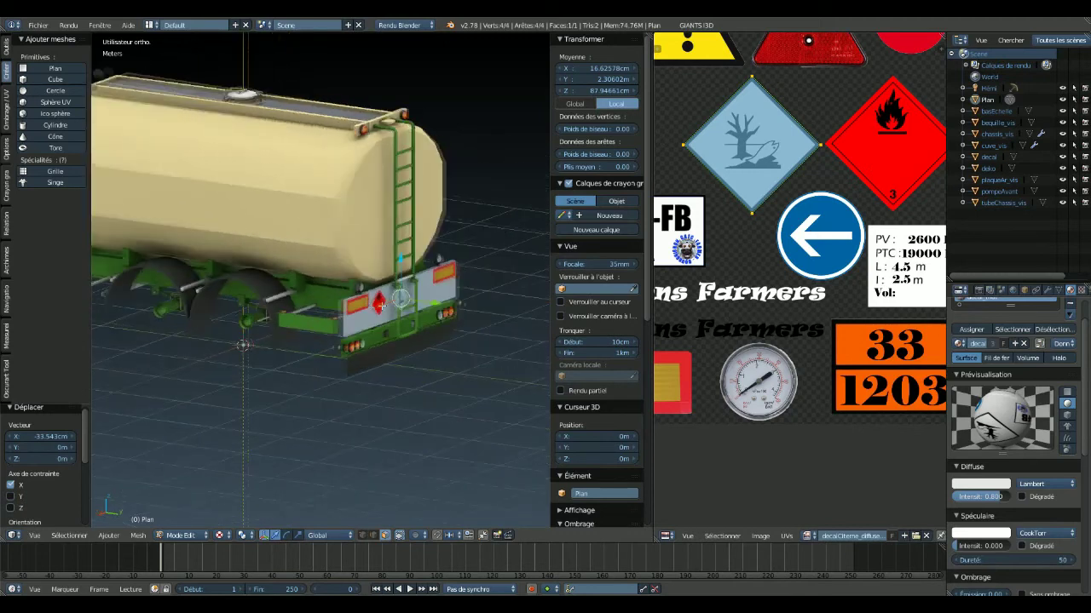
{"action": "scroll", "coordinate": [342, 298], "scroll_direction": "up", "scroll_amount": 3}
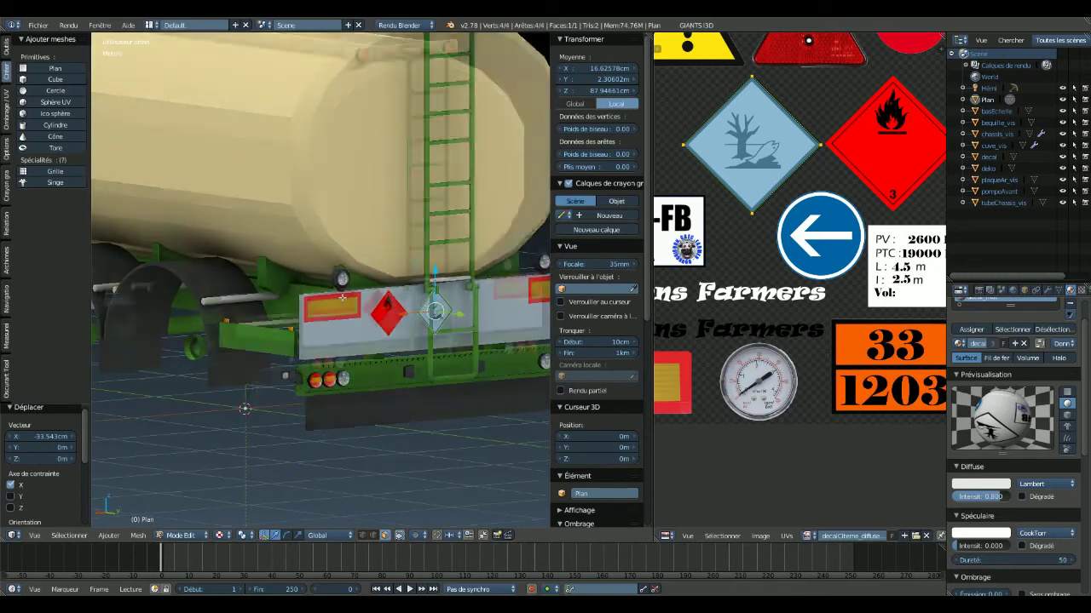
{"action": "scroll", "coordinate": [342, 315], "scroll_direction": "down", "scroll_amount": 2}
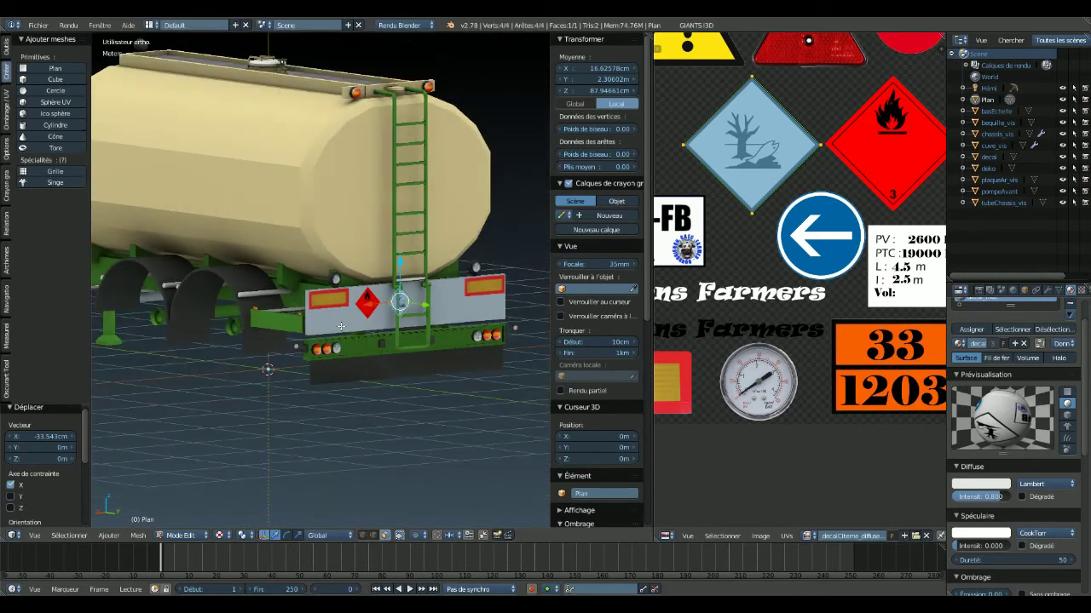
{"action": "scroll", "coordinate": [340, 326], "scroll_direction": "up", "scroll_amount": 3}
{"action": "scroll", "coordinate": [340, 324], "scroll_direction": "down", "scroll_amount": 4}
{"action": "scroll", "coordinate": [270, 291], "scroll_direction": "up", "scroll_amount": 3}
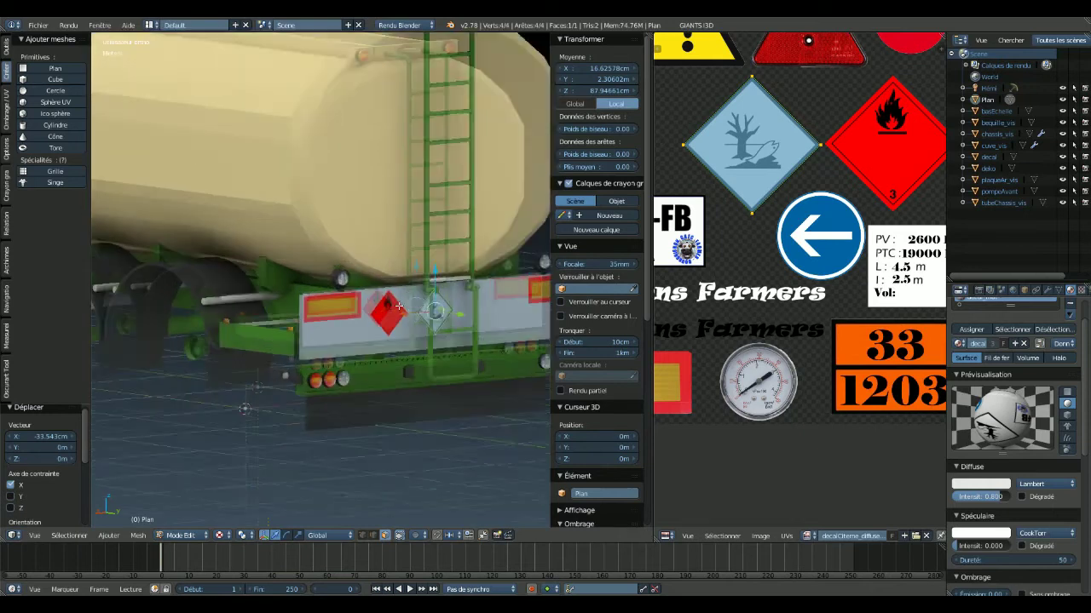
{"action": "middle_click_drag", "start_coordinate": [341, 306], "coordinate": [453, 322]}
{"action": "scroll", "coordinate": [412, 316], "scroll_direction": "up", "scroll_amount": 2}
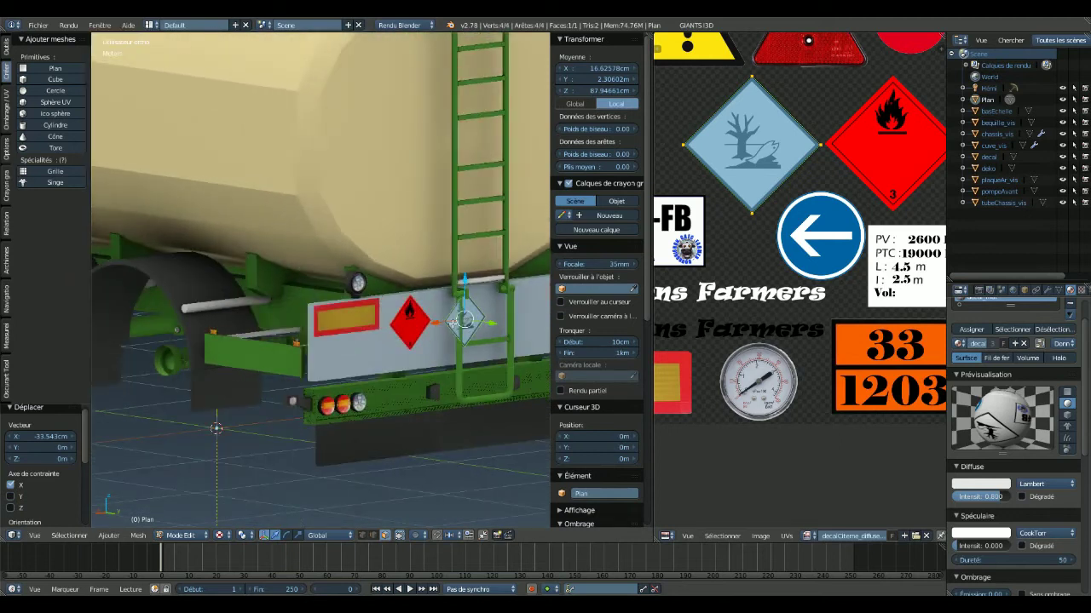
{"action": "key", "text": "a"}
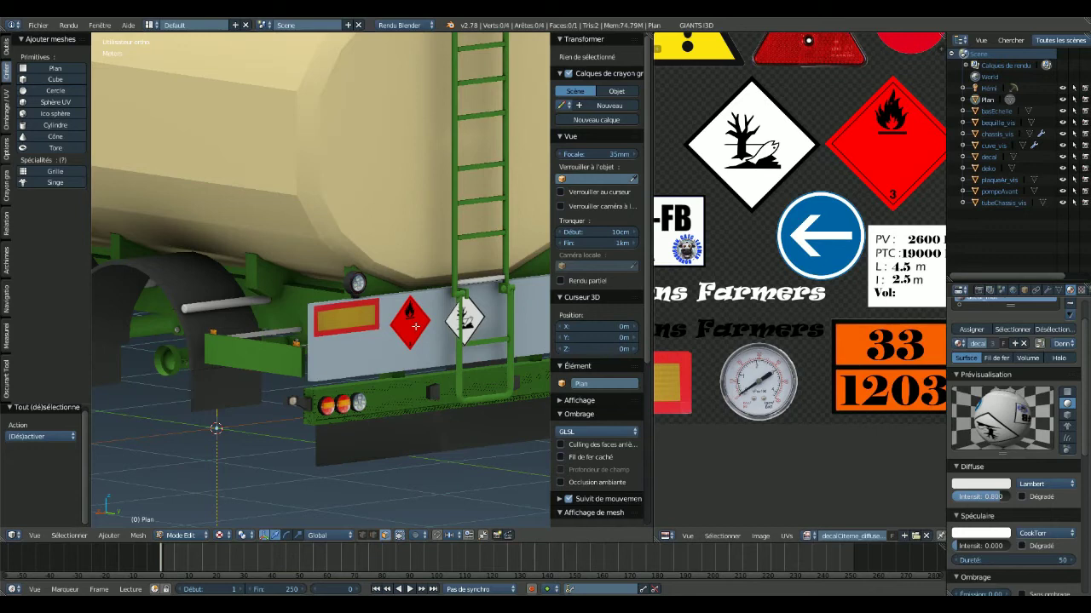
- Join the diamond plane Plan into the decal object, leaving 10 objects in the scene
{"action": "key", "text": "ctrl+KP_1"}
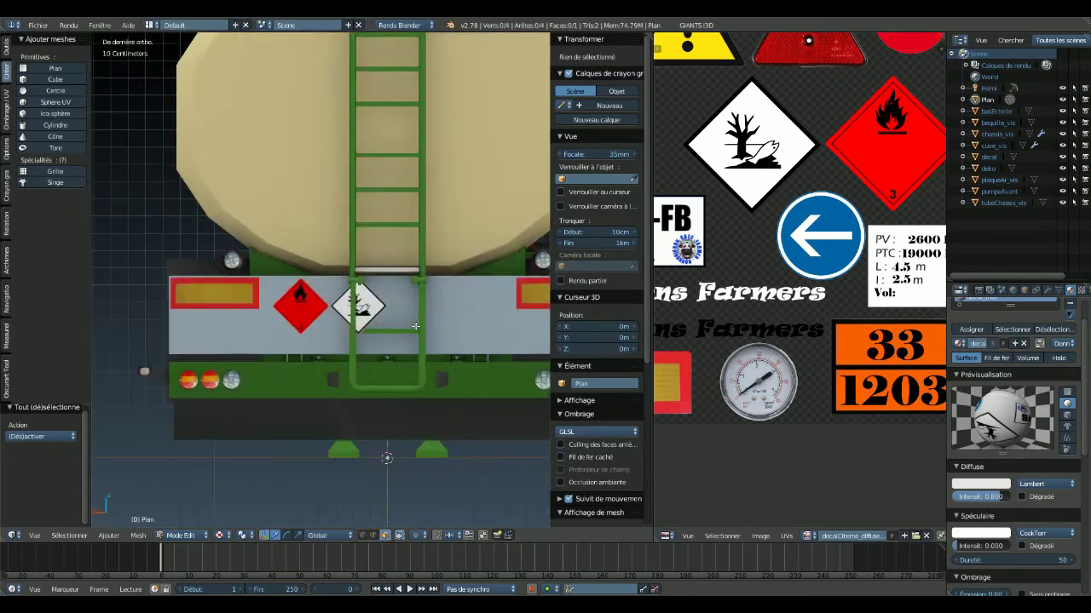
{"action": "key", "text": "Tab"}
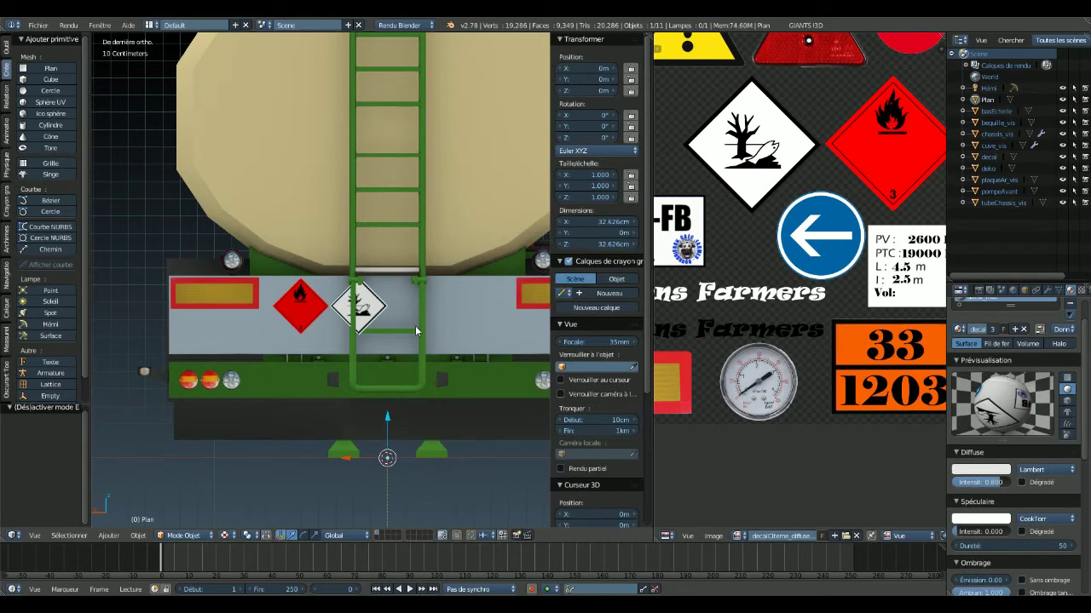
{"action": "middle_click_drag", "start_coordinate": [397, 325], "coordinate": [546, 316]}
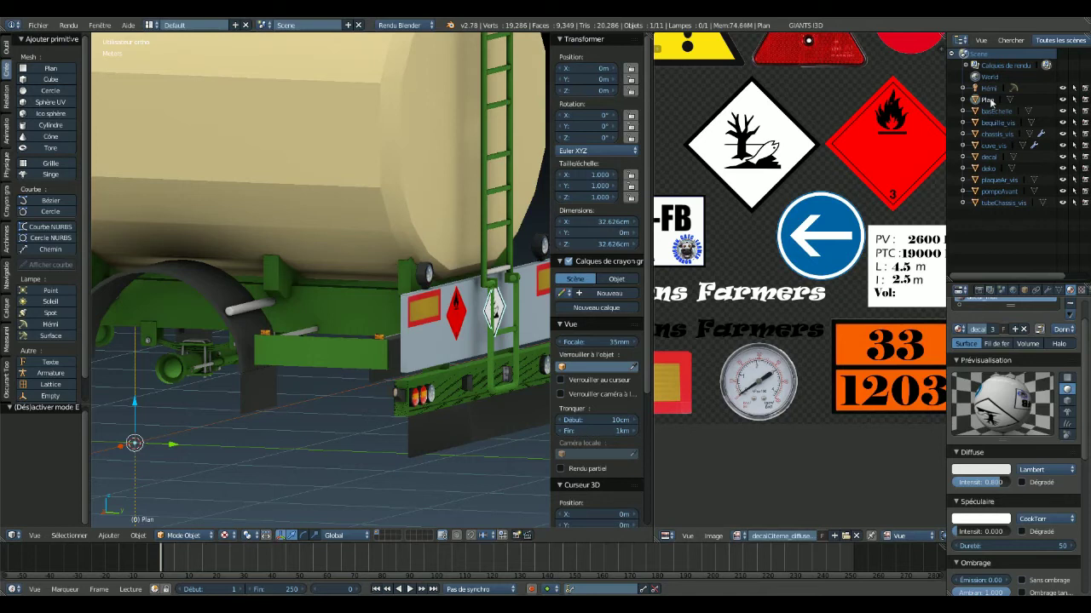
{"action": "left_click", "coordinate": [988, 157]}
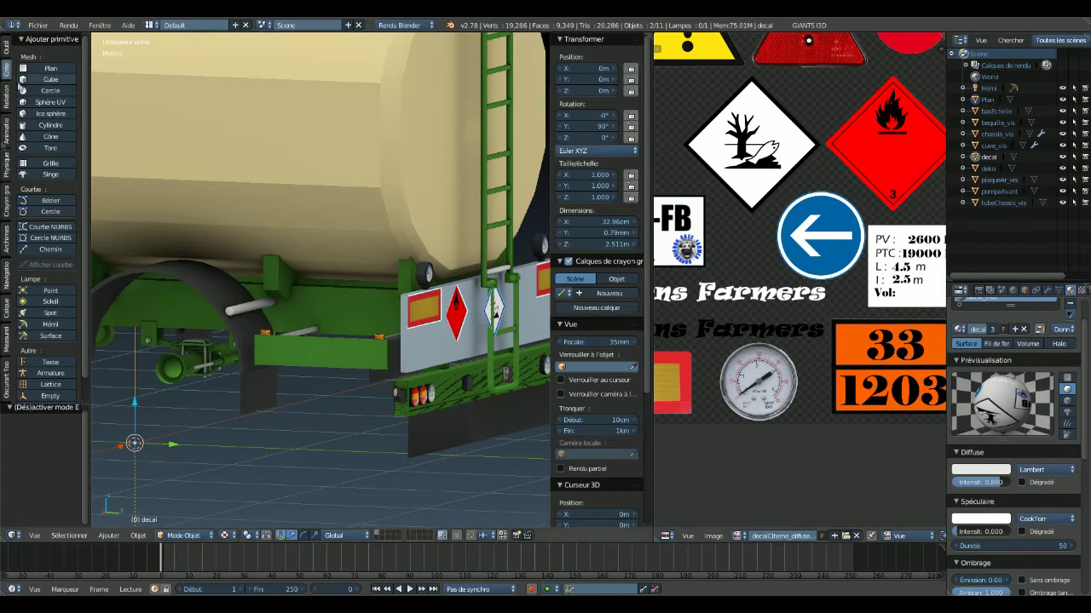
{"action": "left_click", "coordinate": [7, 49]}
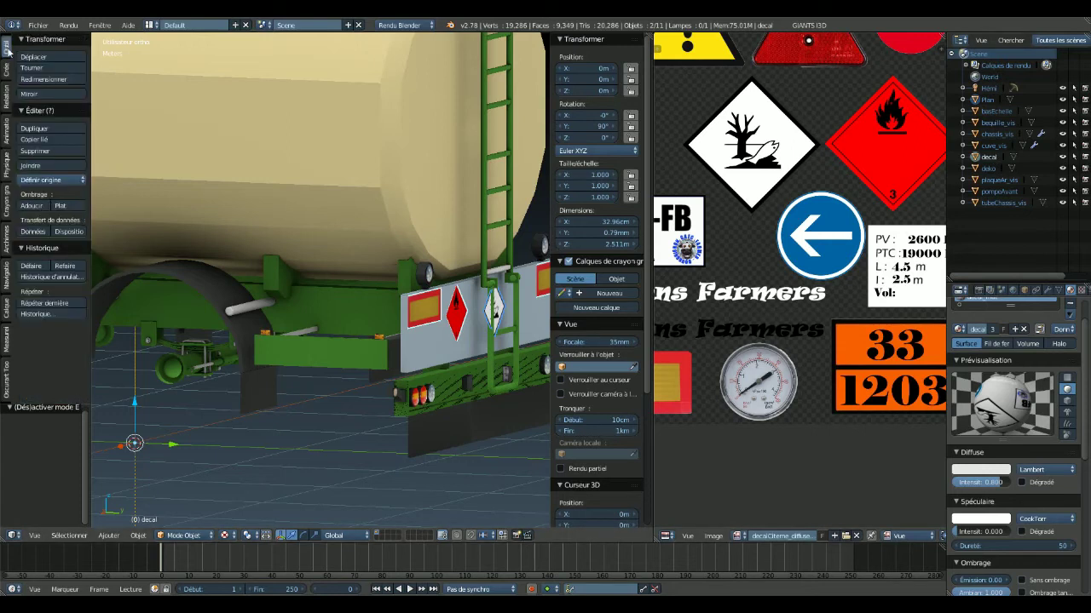
{"action": "left_click", "coordinate": [37, 166]}
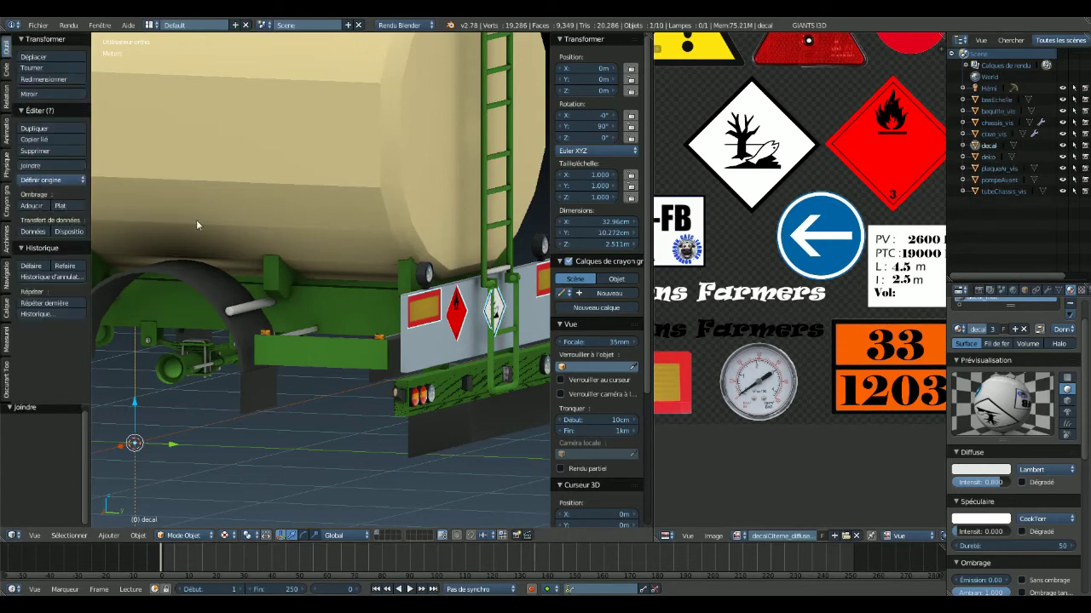
{"action": "key", "text": "a"}
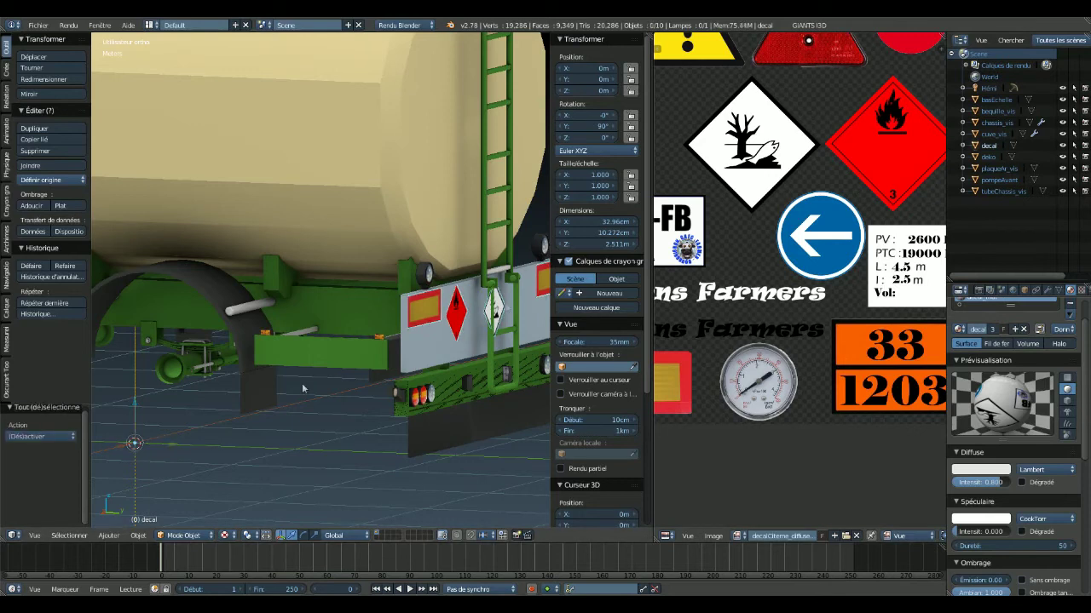
{"action": "scroll", "coordinate": [350, 344], "scroll_direction": "down", "scroll_amount": 3}
{"action": "scroll", "coordinate": [350, 344], "scroll_direction": "down", "scroll_amount": 2}
{"action": "middle_click_drag", "start_coordinate": [350, 344], "coordinate": [380, 336]}
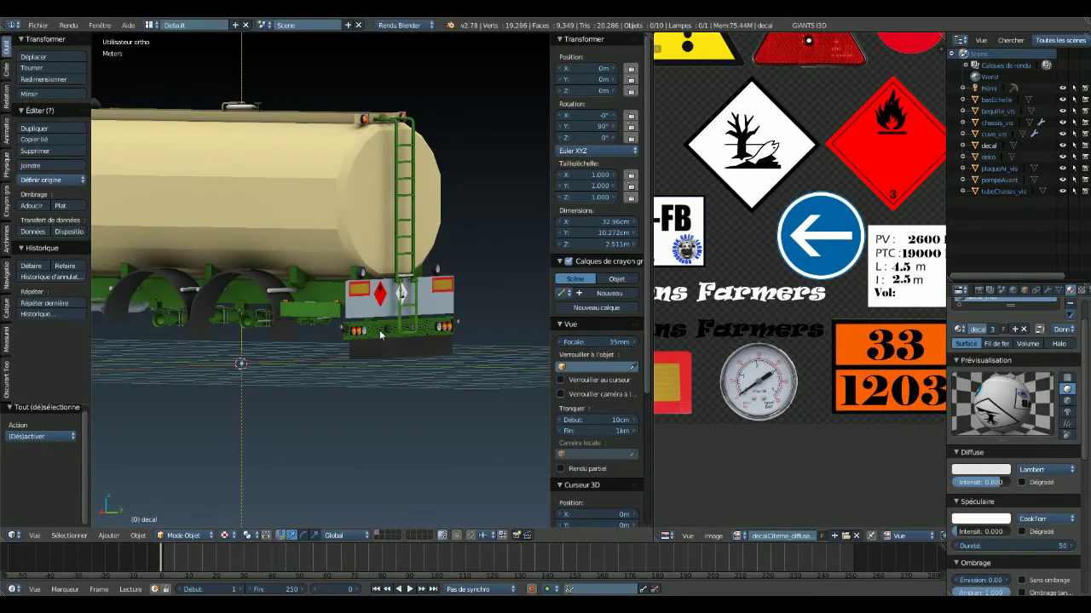
{"action": "scroll", "coordinate": [380, 336], "scroll_direction": "up", "scroll_amount": 3}
{"action": "scroll", "coordinate": [380, 336], "scroll_direction": "up", "scroll_amount": 2}
{"action": "mouse_move", "coordinate": [380, 335]}
{"action": "middle_mouse_down"}
{"action": "mouse_move", "coordinate": [408, 321]}
{"action": "mouse_move", "coordinate": [388, 317]}
{"action": "middle_mouse_up"}
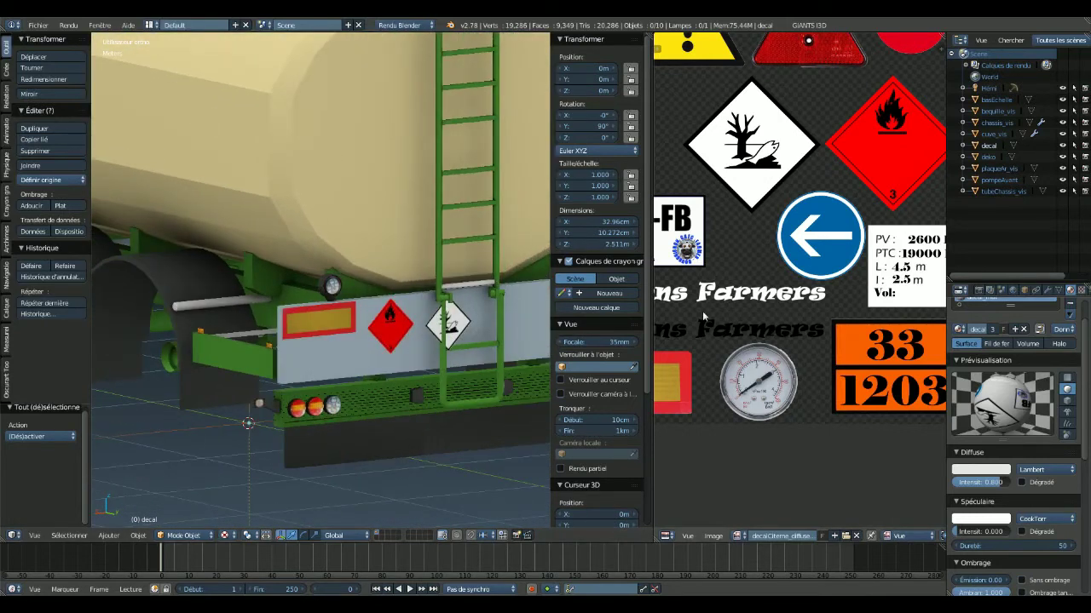
- Centre the full decal texture in the image editor and zoom out to show the whole tanker
{"action": "scroll", "coordinate": [744, 290], "scroll_direction": "down", "scroll_amount": 4}
{"action": "scroll", "coordinate": [744, 289], "scroll_direction": "up", "scroll_amount": 1}
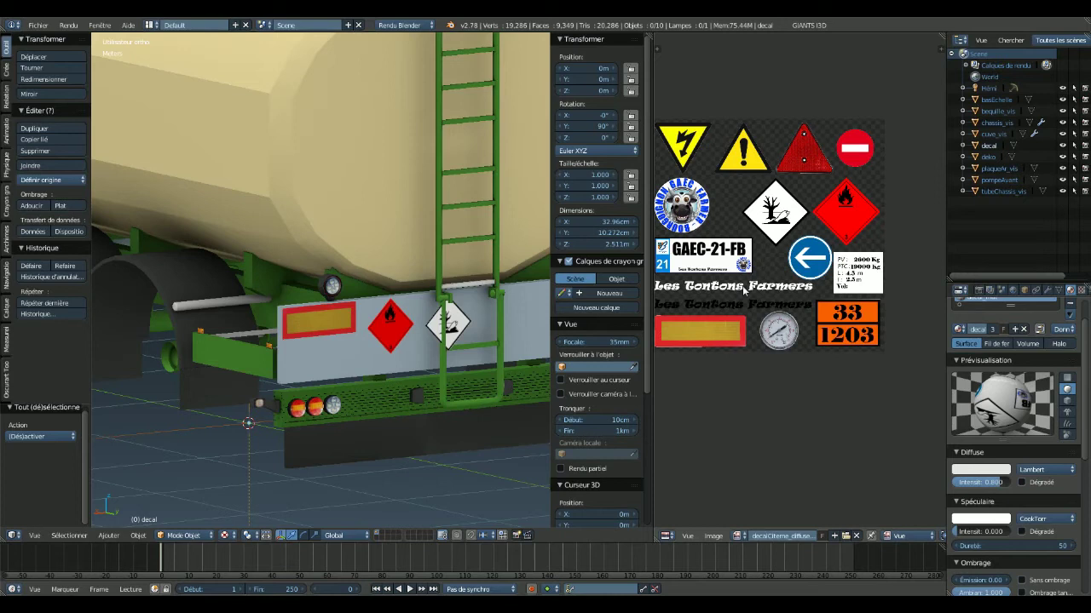
{"action": "key", "text": "Home"}
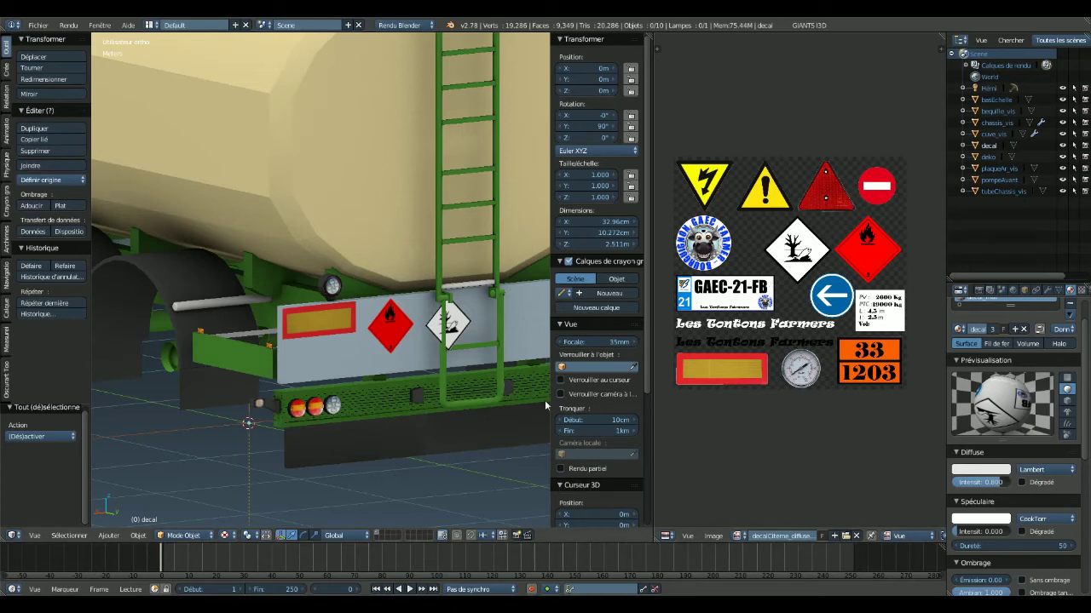
{"action": "mouse_move", "coordinate": [544, 399]}
{"action": "middle_mouse_down"}
{"action": "mouse_move", "coordinate": [430, 345]}
{"action": "mouse_move", "coordinate": [419, 353]}
{"action": "mouse_move", "coordinate": [486, 304]}
{"action": "middle_mouse_up"}
{"action": "scroll", "coordinate": [418, 345], "scroll_direction": "down", "scroll_amount": 5}
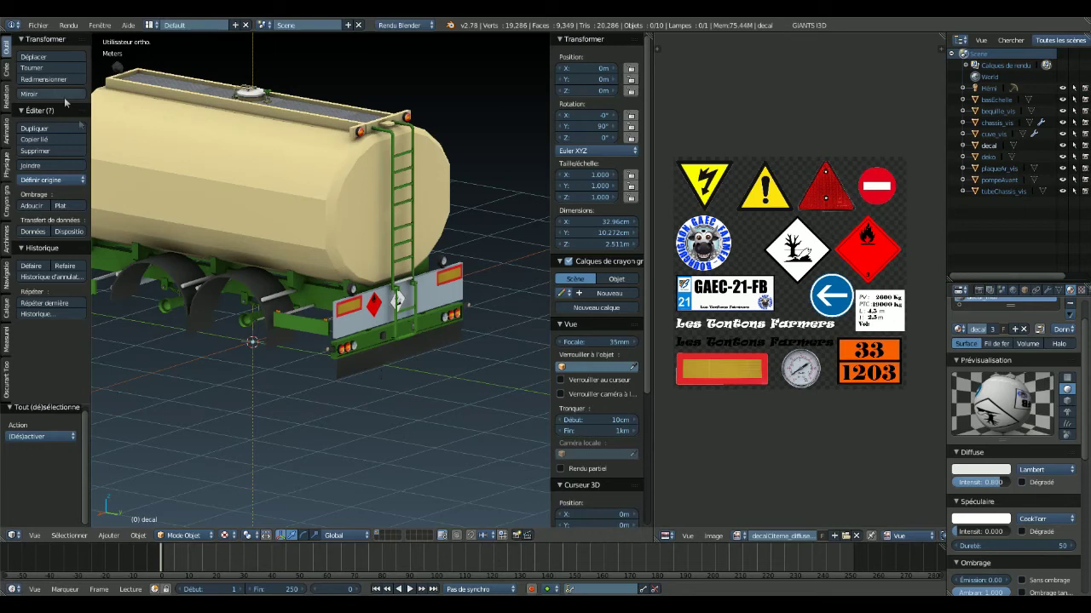
- Add a new 2 m plane primitive named Plan at the scene origin
{"action": "left_click", "coordinate": [7, 73]}
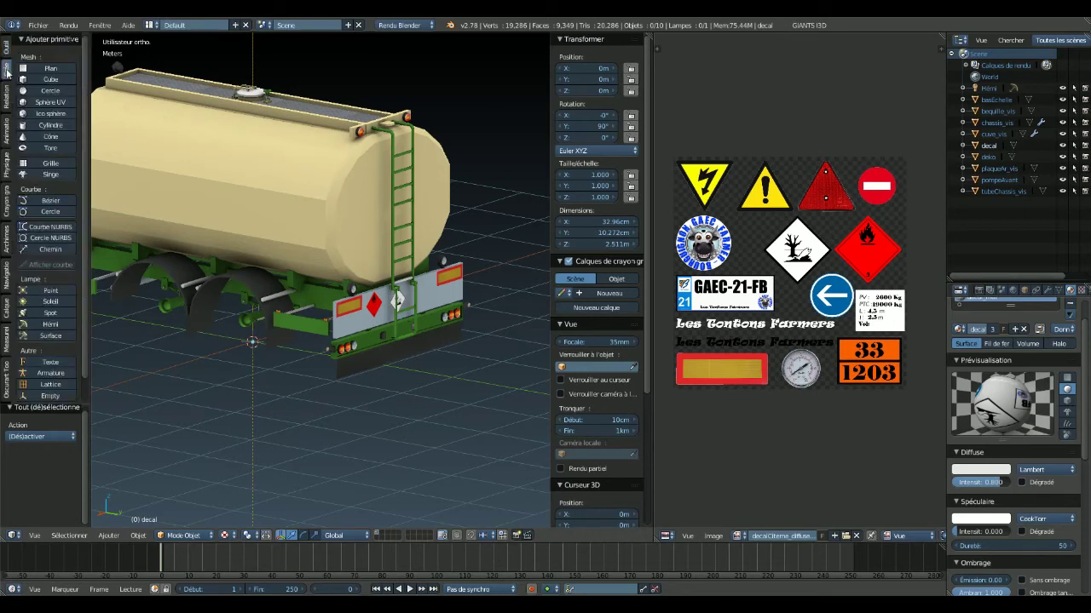
{"action": "left_click", "coordinate": [50, 68]}
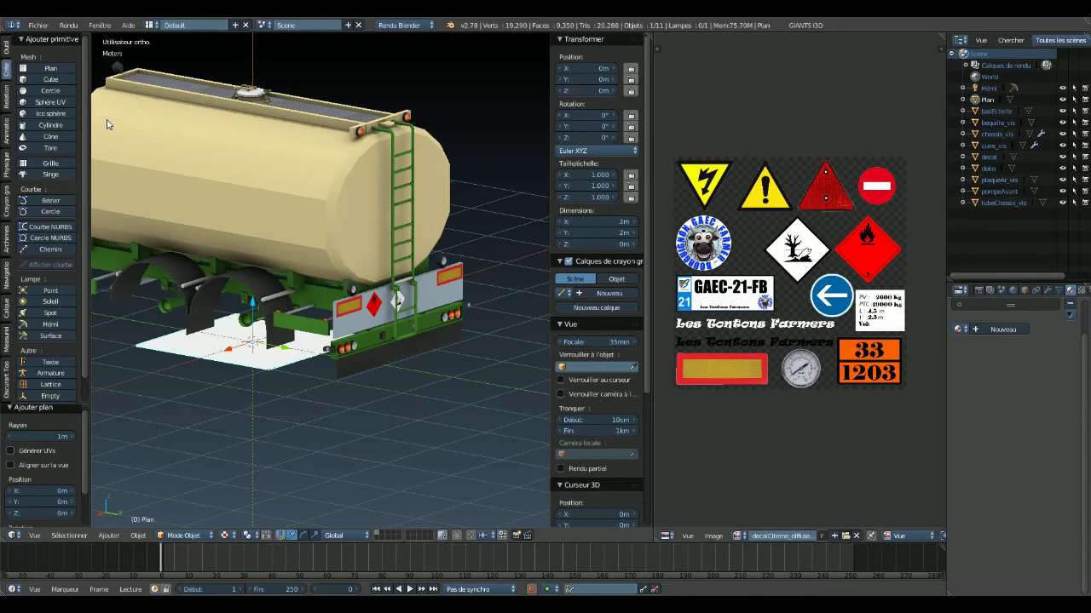
- In Edit Mode, rotate the plane mesh 90° about Y and Z, then shift it 2.632 m along Y
{"action": "key", "text": "Tab"}
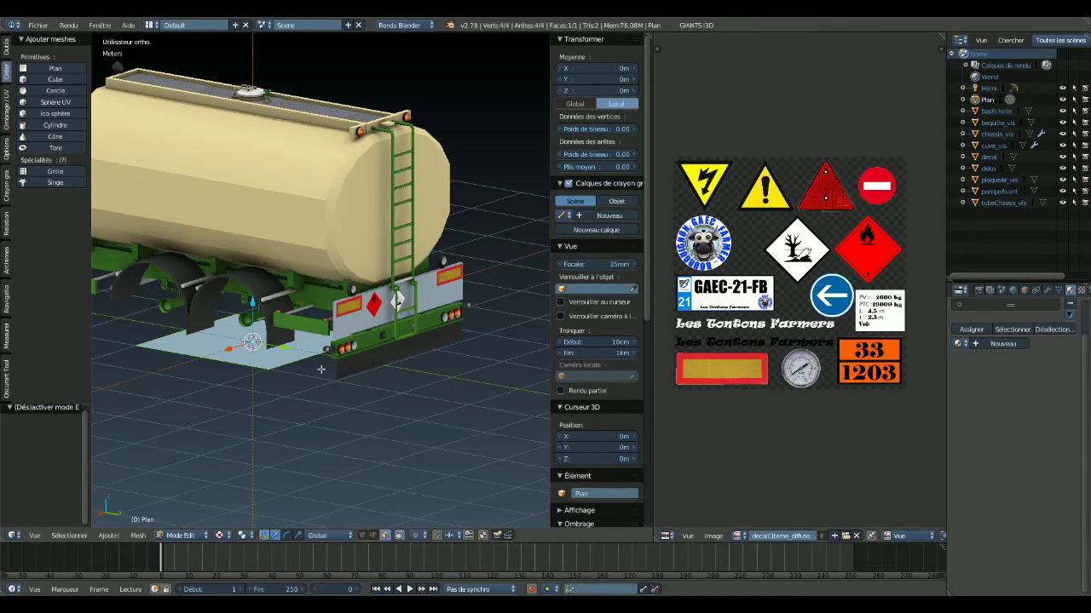
{"action": "type", "text": "ry90"}
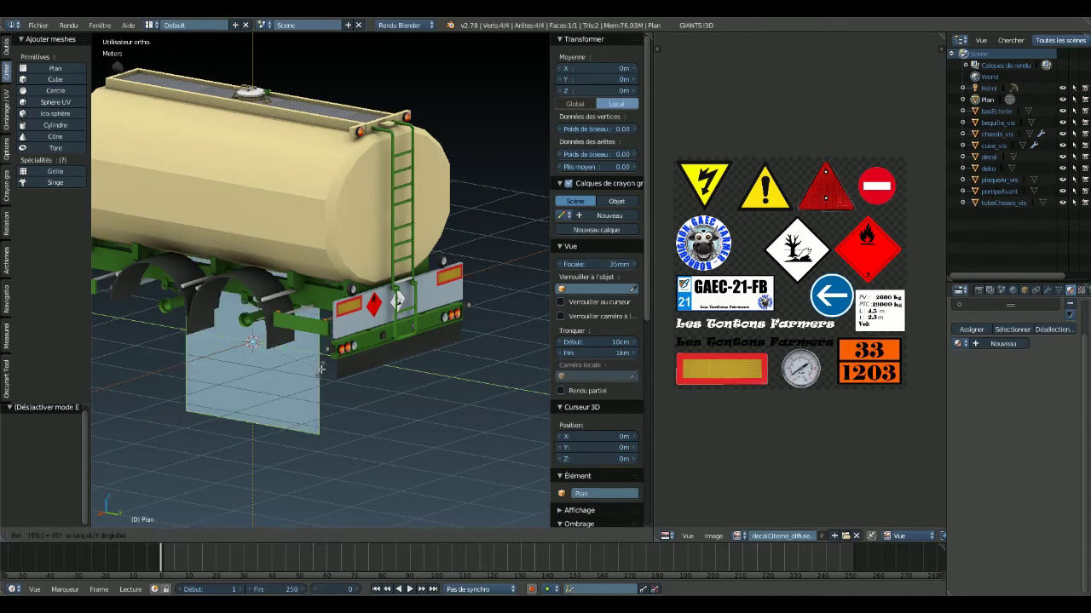
{"action": "key", "text": "Return"}
{"action": "key", "text": "g"}
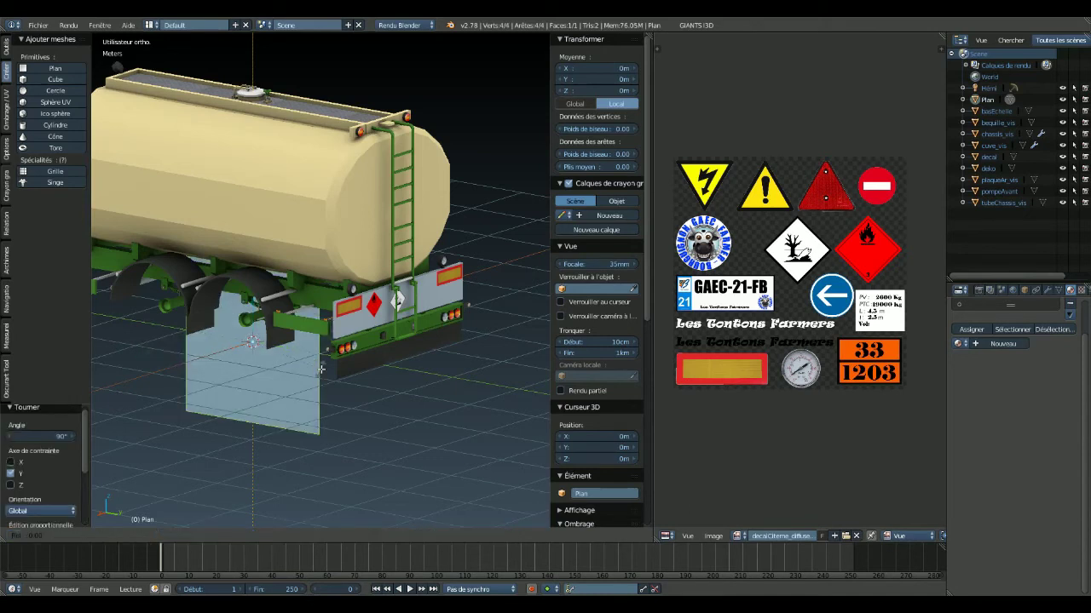
{"action": "type", "text": "z"}
{"action": "type", "text": "90"}
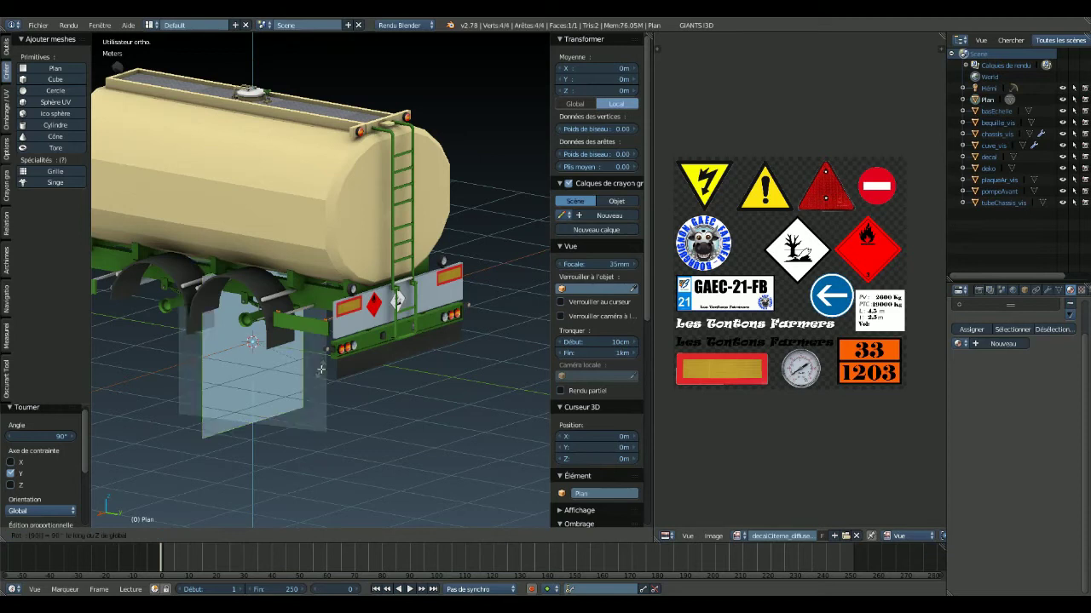
{"action": "key", "text": "Return"}
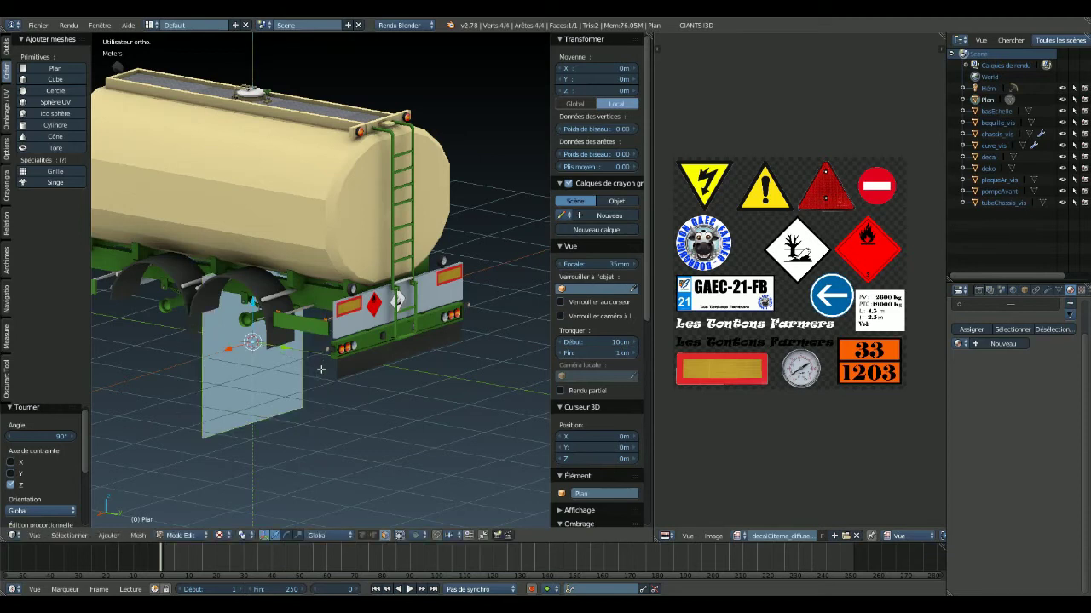
{"action": "key", "text": "g"}
{"action": "key", "text": "y"}
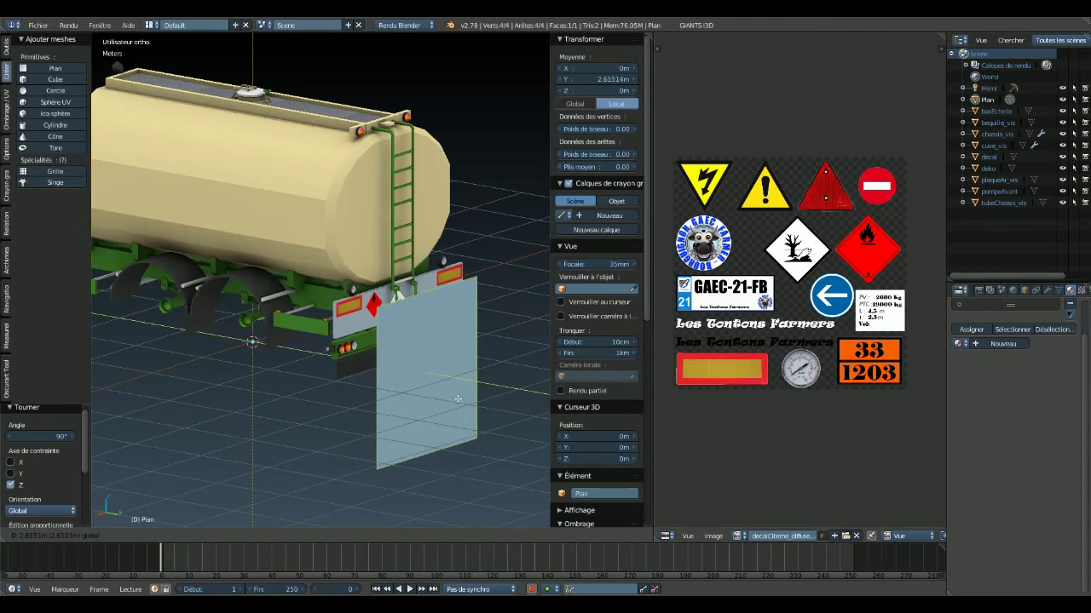
{"action": "left_click", "coordinate": [459, 399]}
- Unwrap the plane, scale its UV island to 0.223 and move it onto the 33 / 1203 plate
{"action": "key", "text": "u"}
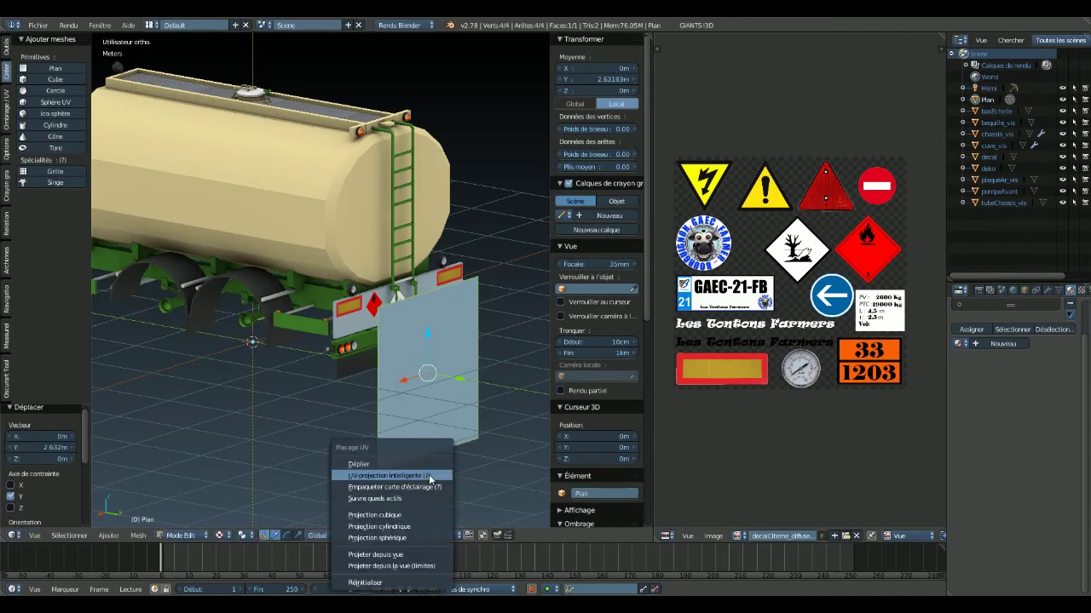
{"action": "left_click", "coordinate": [383, 467]}
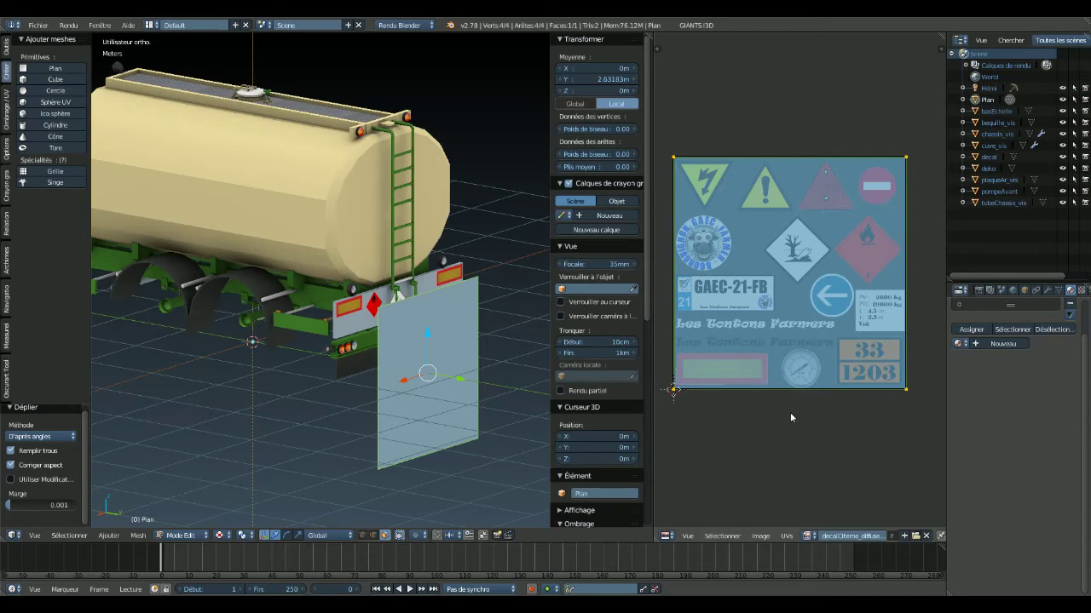
{"action": "key", "text": "s"}
{"action": "left_click", "coordinate": [812, 322]}
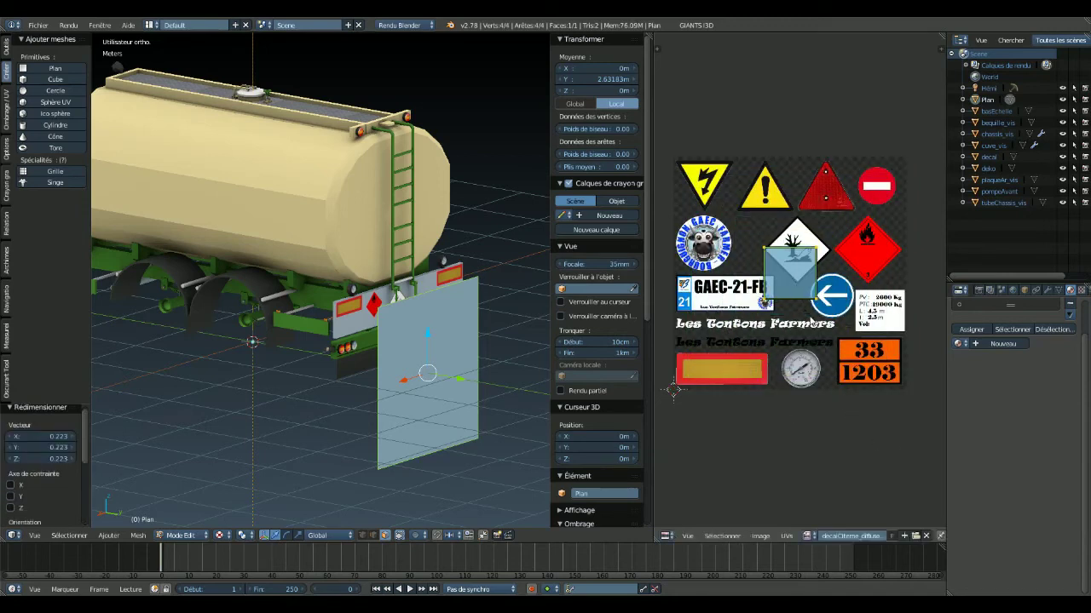
{"action": "key", "text": "g"}
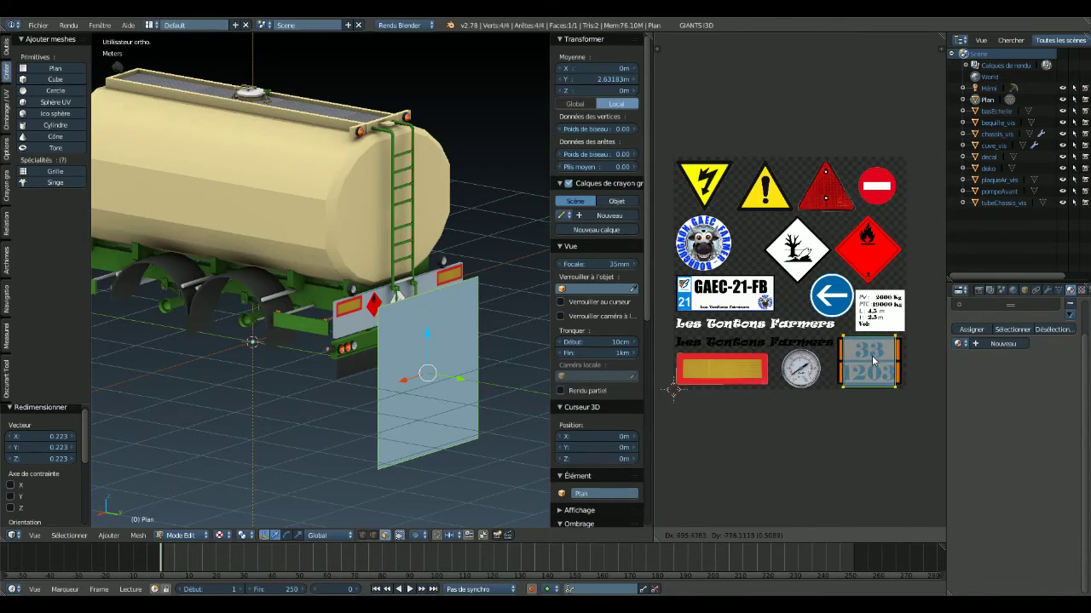
{"action": "left_click", "coordinate": [872, 360]}
- Zoom in on the plate, then widen the UV island horizontally and shift it slightly sideways
{"action": "scroll", "coordinate": [871, 361], "scroll_direction": "up", "scroll_amount": 1}
{"action": "scroll", "coordinate": [871, 360], "scroll_direction": "up", "scroll_amount": 1}
{"action": "scroll", "coordinate": [872, 360], "scroll_direction": "up", "scroll_amount": 1}
{"action": "scroll", "coordinate": [872, 360], "scroll_direction": "up", "scroll_amount": 1}
{"action": "middle_click_drag", "start_coordinate": [720, 292], "coordinate": [816, 211]}
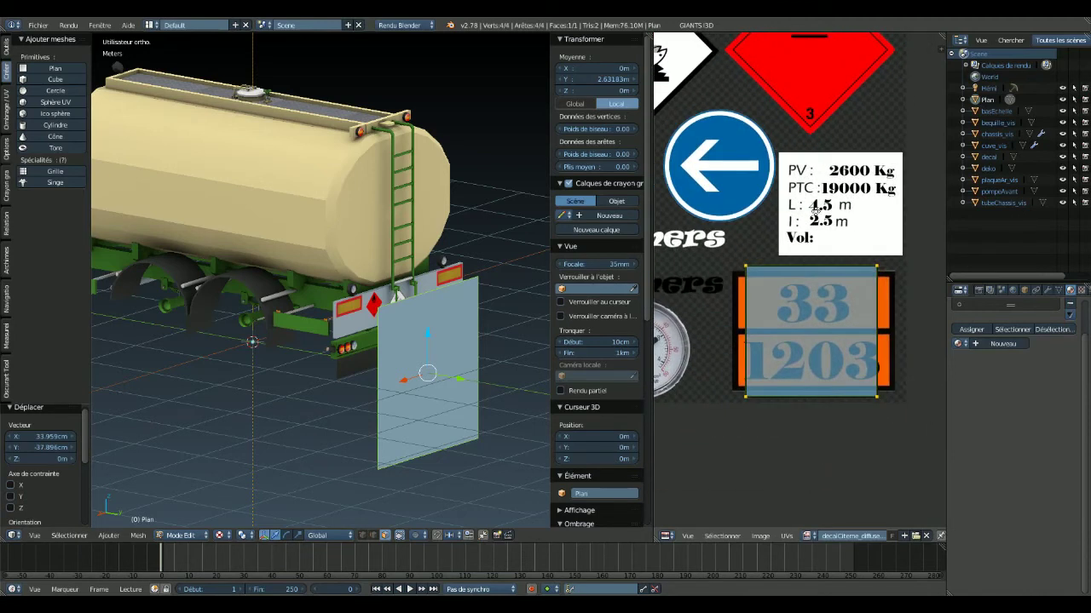
{"action": "key", "text": "s"}
{"action": "key", "text": "x"}
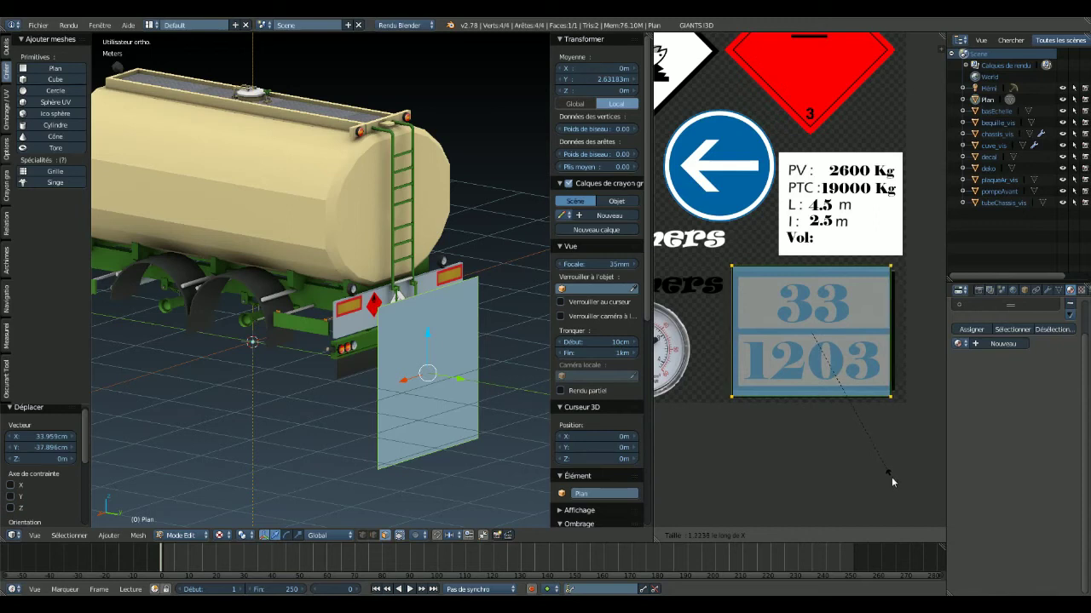
{"action": "left_click", "coordinate": [891, 476]}
{"action": "key", "text": "g"}
{"action": "key", "text": "x"}
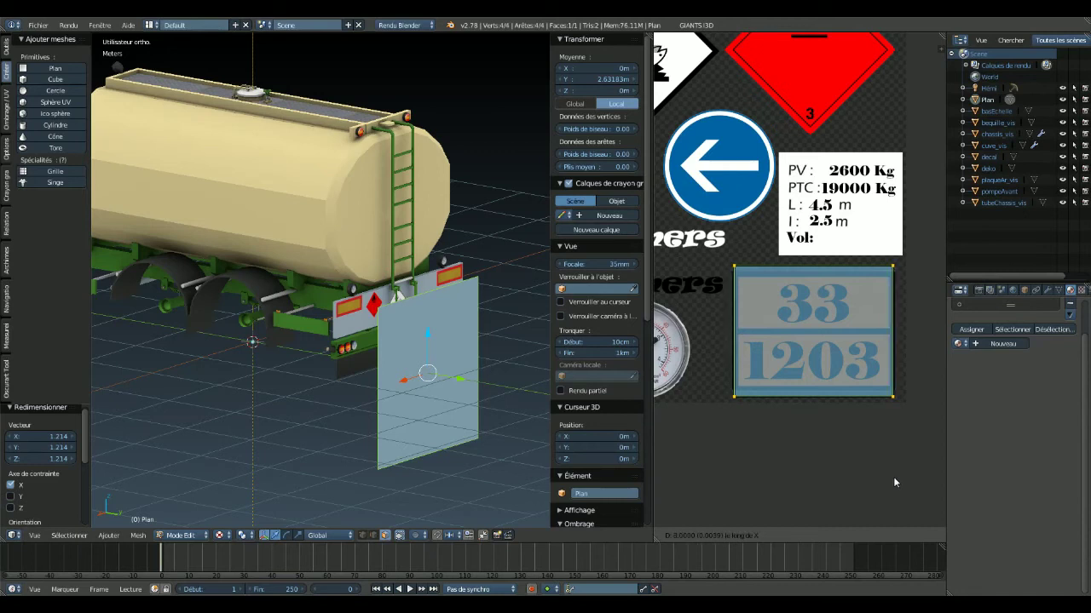
{"action": "left_click", "coordinate": [894, 477]}
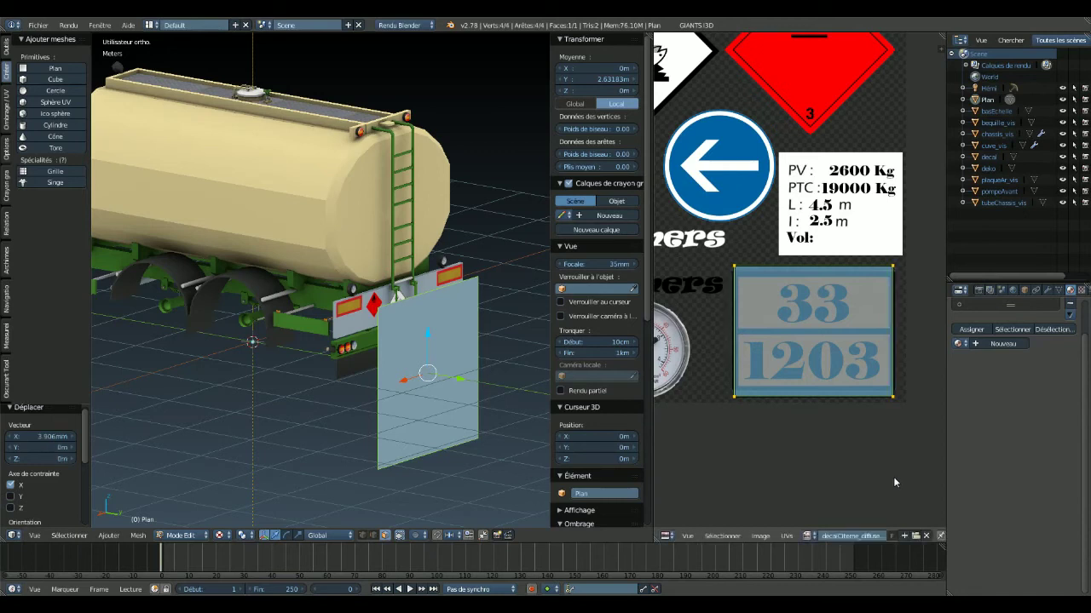
- Resize the UV island: uniform 0.924, vertical 0.948, horizontal 1.095
{"action": "key", "text": "s"}
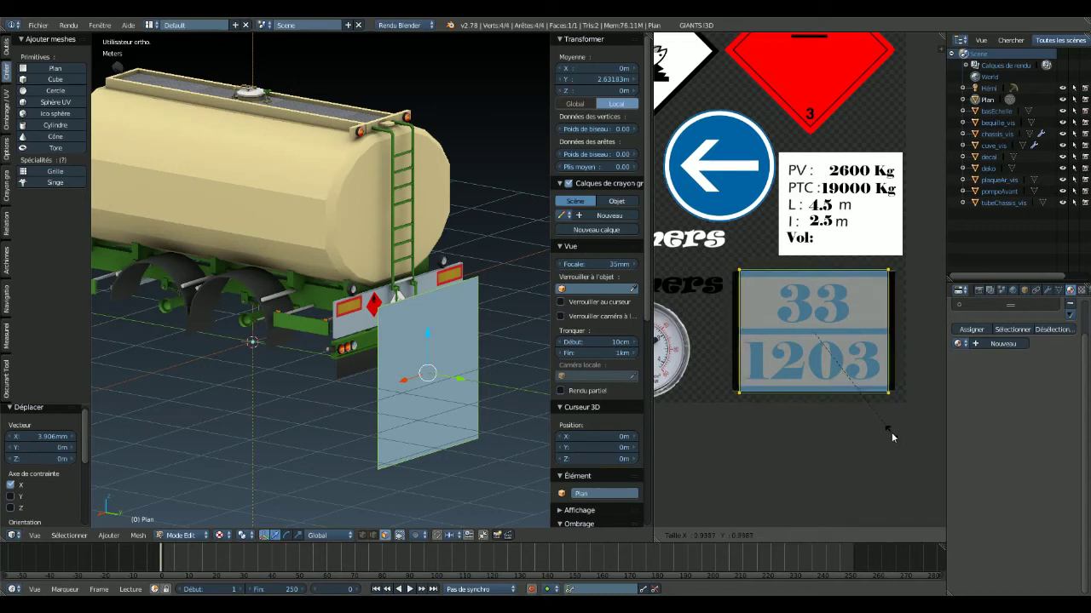
{"action": "left_click", "coordinate": [890, 430]}
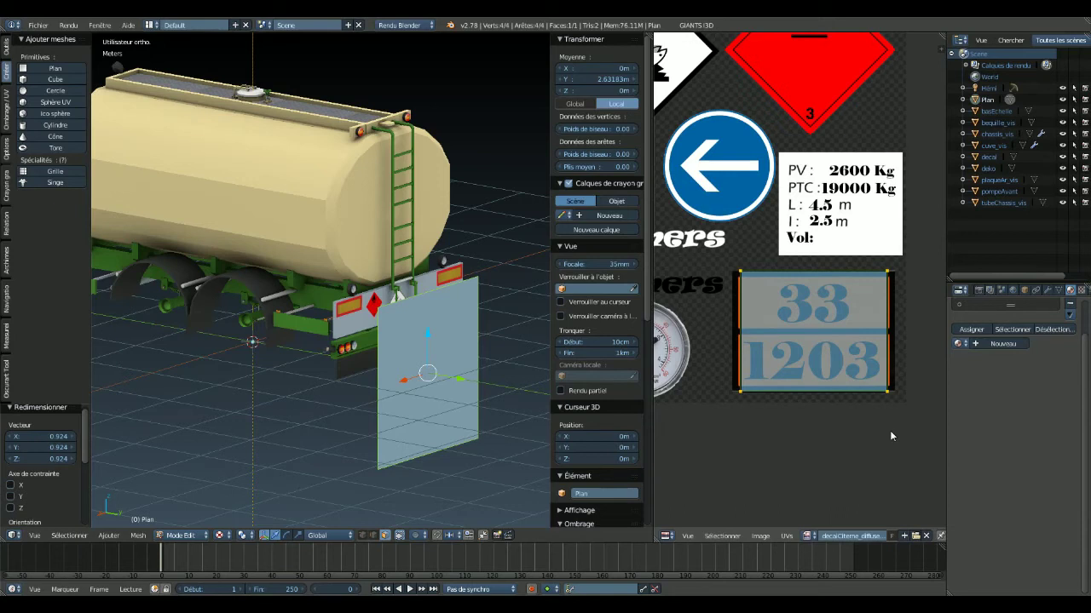
{"action": "key", "text": "s"}
{"action": "key", "text": "y"}
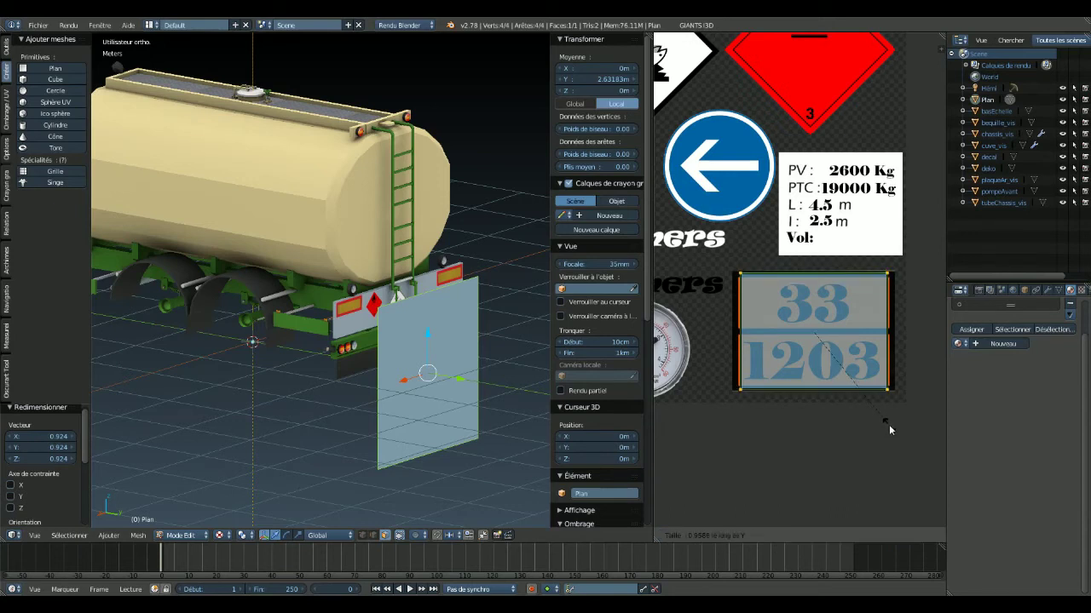
{"action": "left_click", "coordinate": [888, 423]}
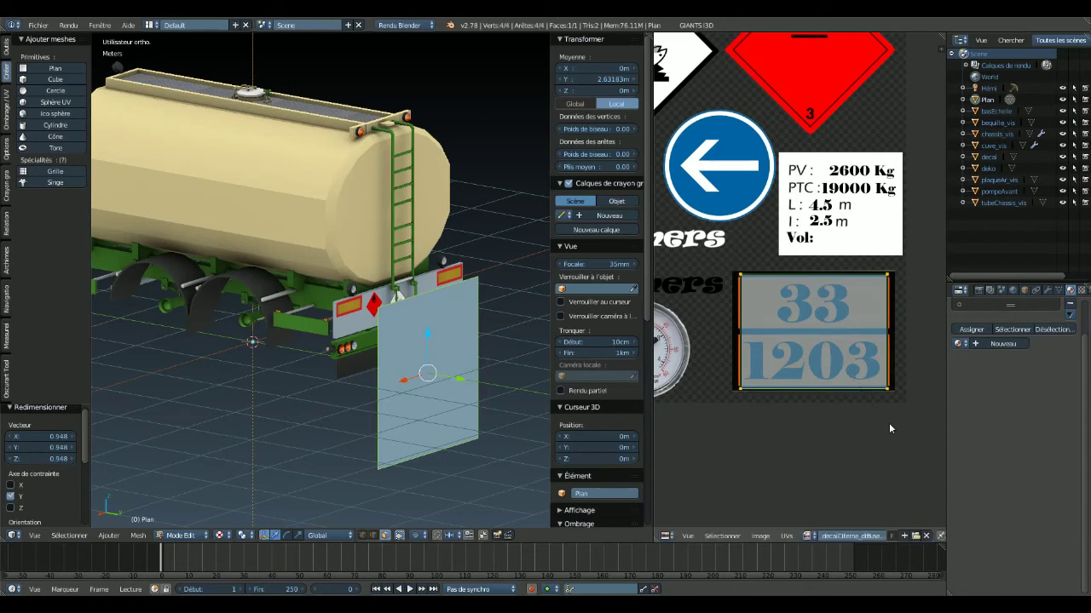
{"action": "key", "text": "s"}
{"action": "key", "text": "x"}
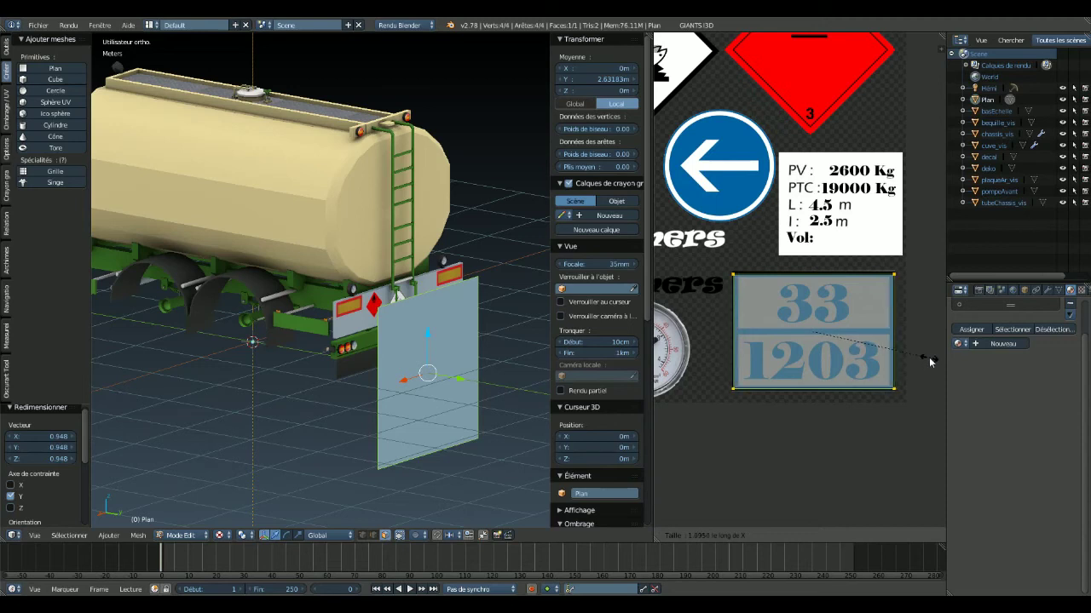
{"action": "left_click", "coordinate": [930, 361]}
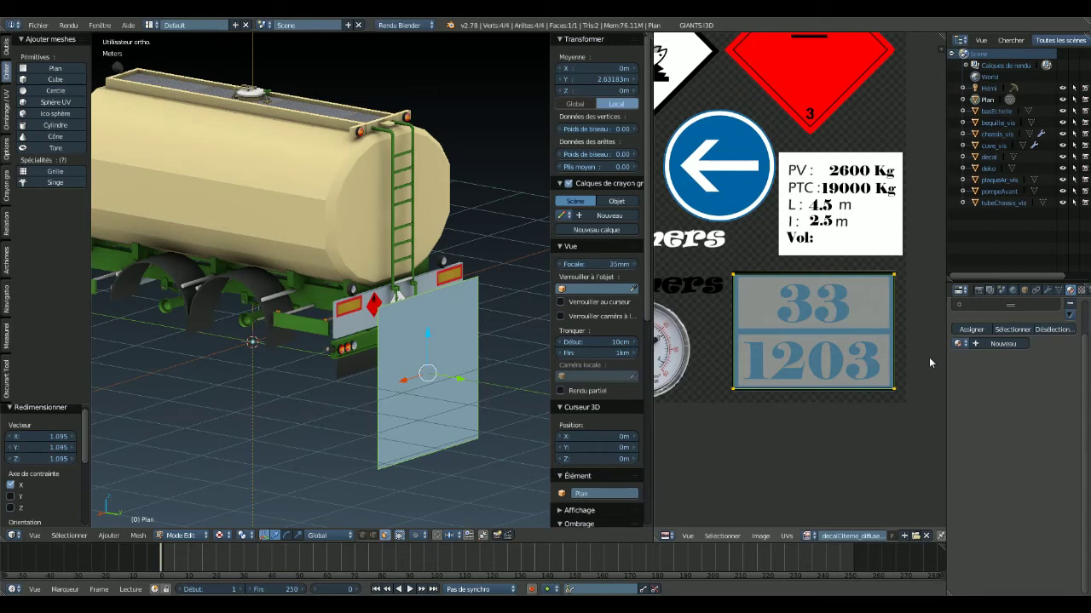
- Nudge the UV island vertically and finish with a 1.026 vertical scale to frame the plate
{"action": "key", "text": "g"}
{"action": "key", "text": "y"}
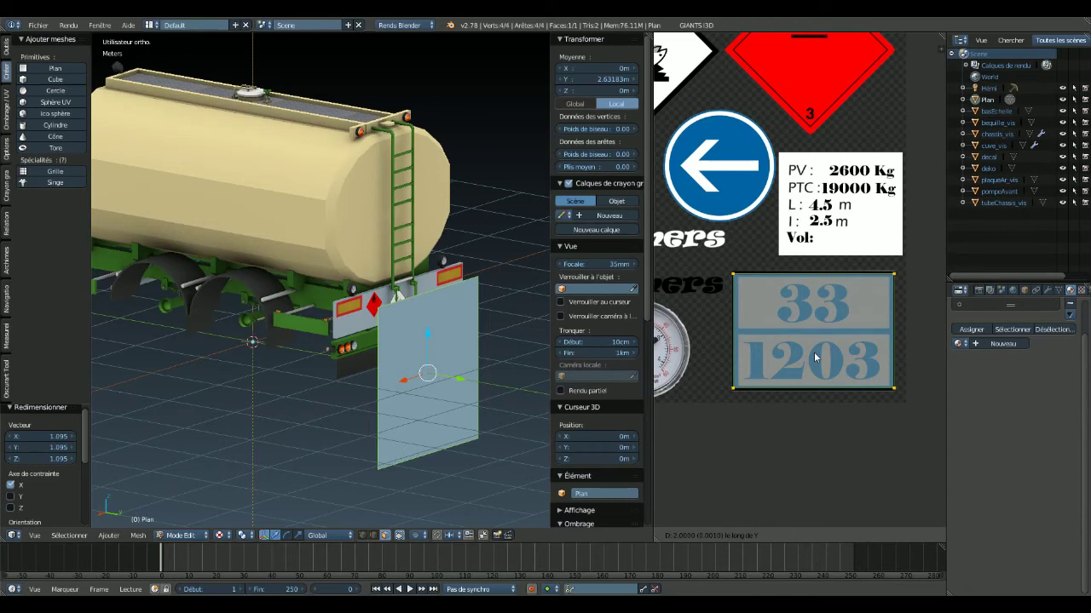
{"action": "left_click", "coordinate": [814, 358]}
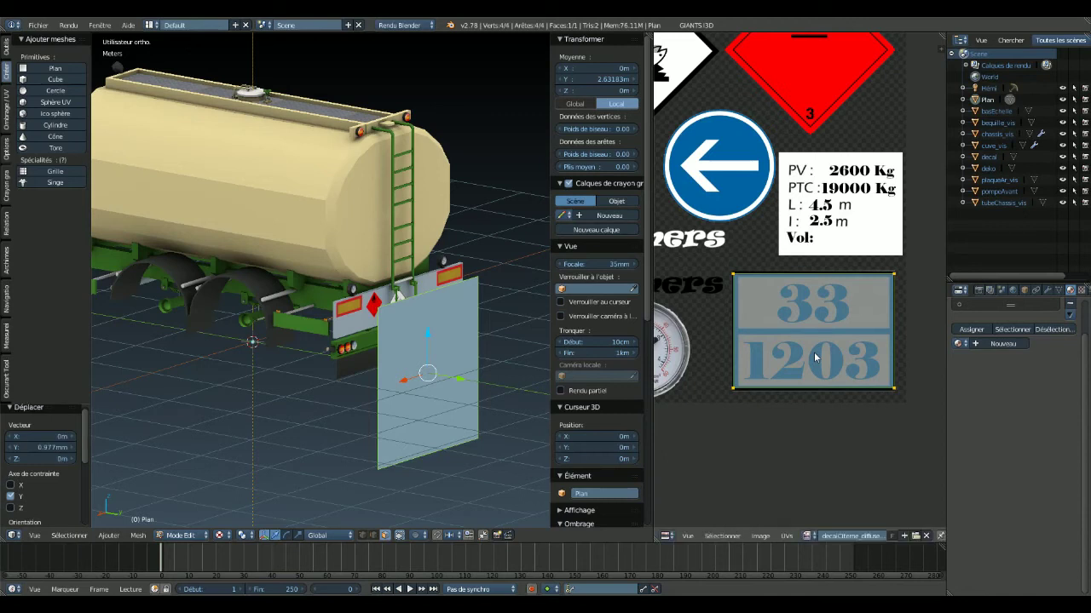
{"action": "key", "text": "s"}
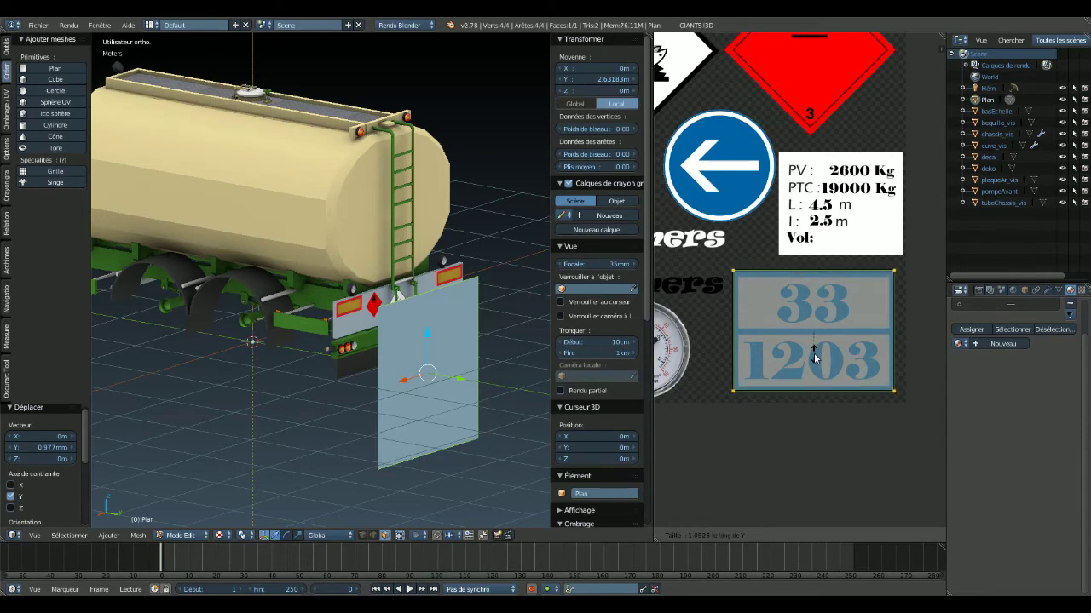
{"action": "left_click", "coordinate": [813, 356]}
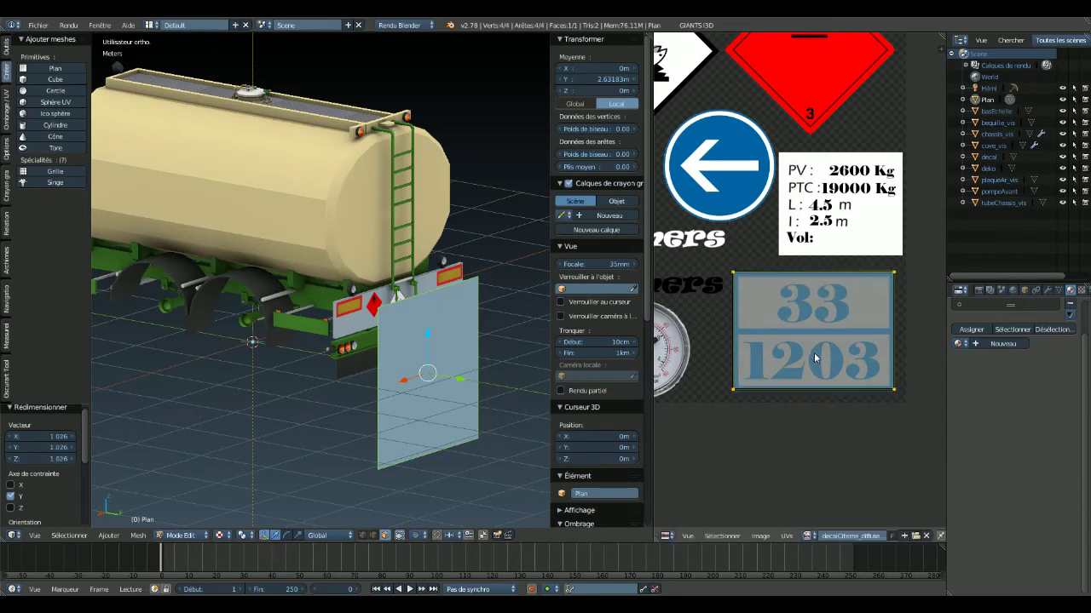
{"action": "left_click", "coordinate": [958, 343]}
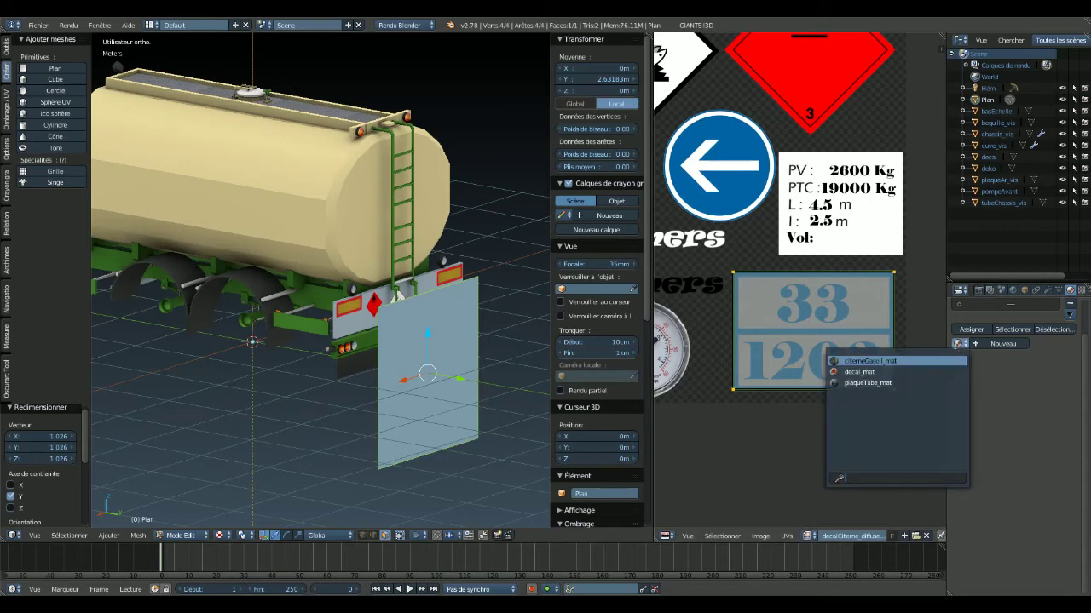
- Assign decal_mat to the plane and rotate its UVs 180° so the plate reads upright
{"action": "left_click", "coordinate": [871, 373]}
{"action": "left_click", "coordinate": [968, 331]}
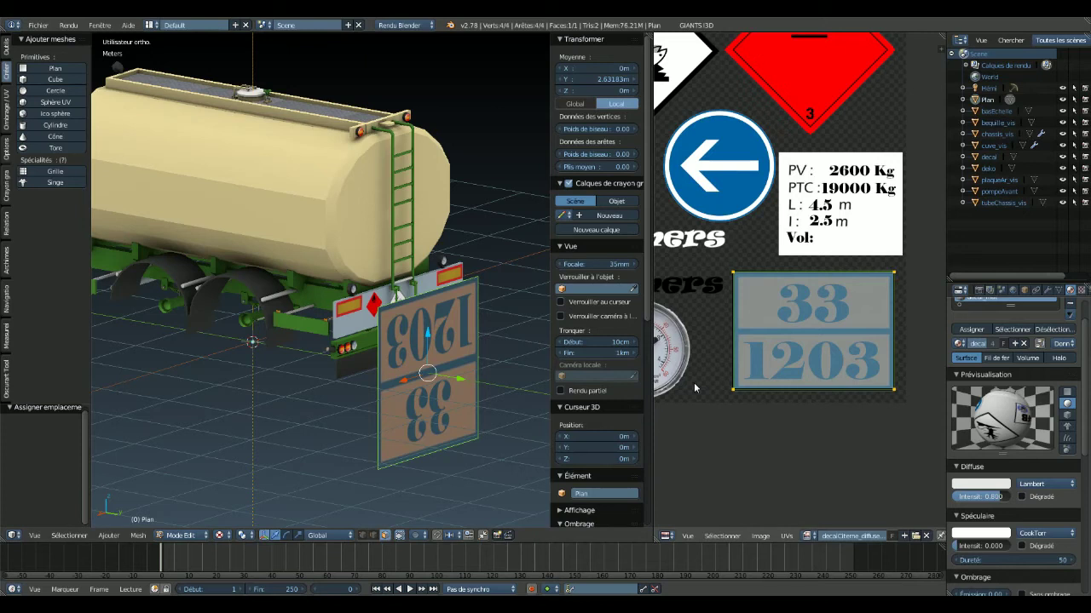
{"action": "type", "text": "r"}
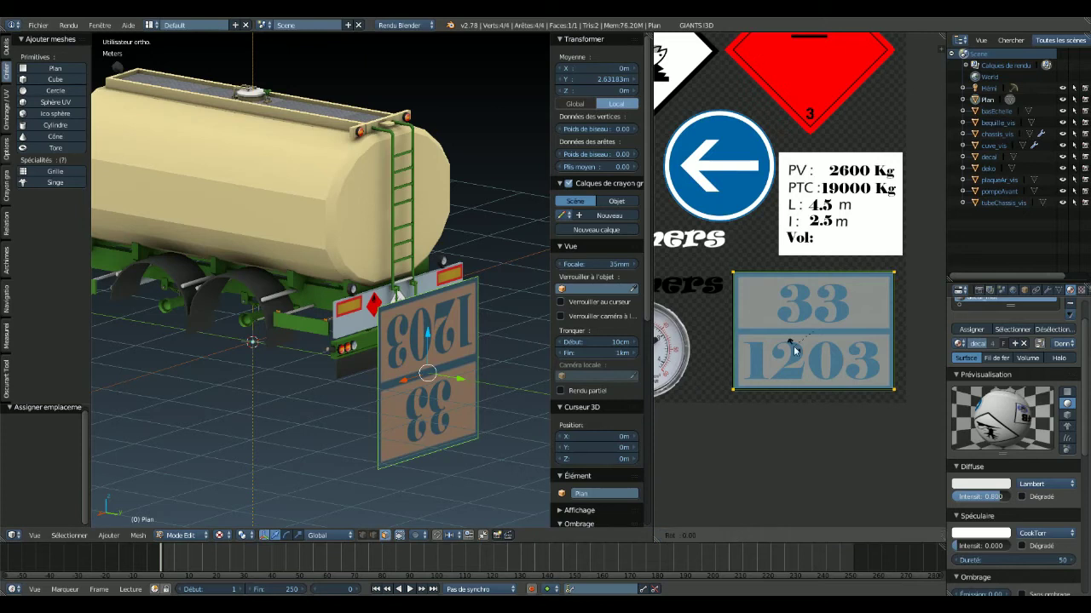
{"action": "type", "text": "180"}
{"action": "key", "text": "Return"}
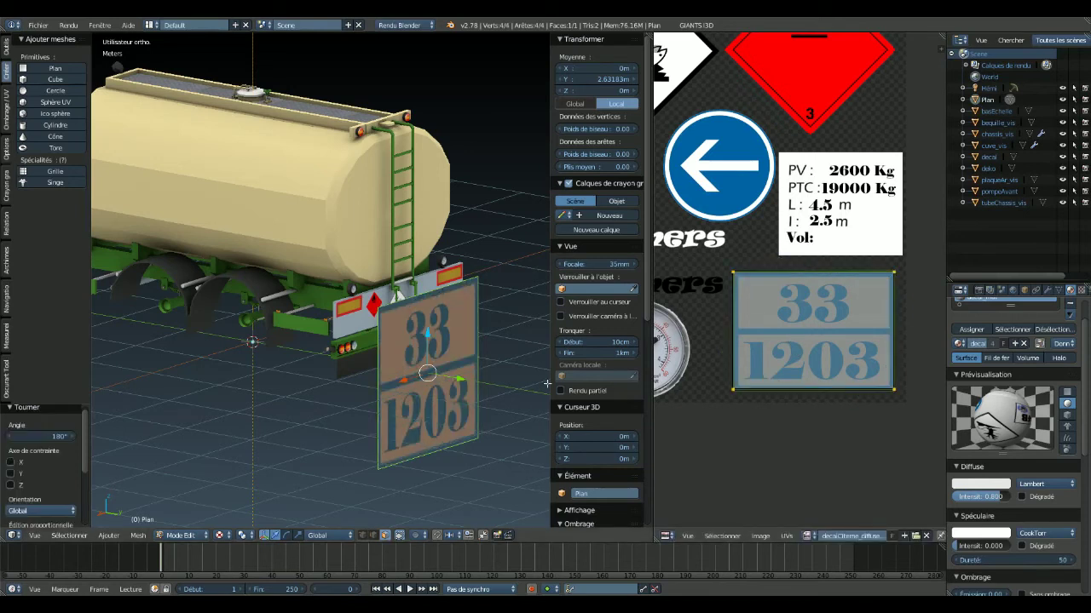
{"action": "key", "text": "ctrl+KP_1"}
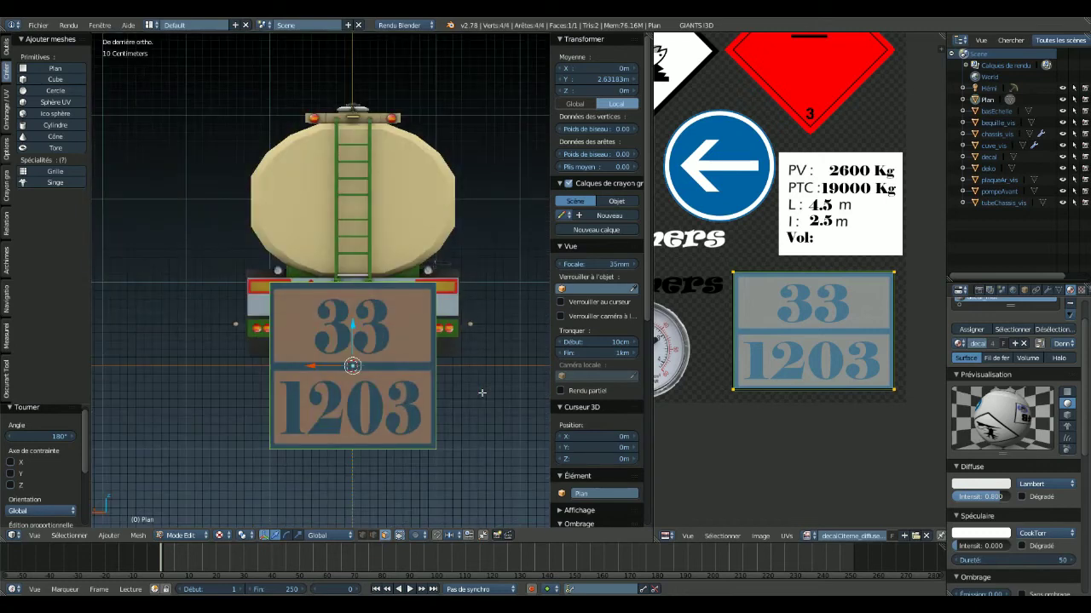
- Widen the plane, shrink it to a small plate and raise it onto the rear panel
{"action": "key", "text": "s"}
{"action": "key", "text": "x"}
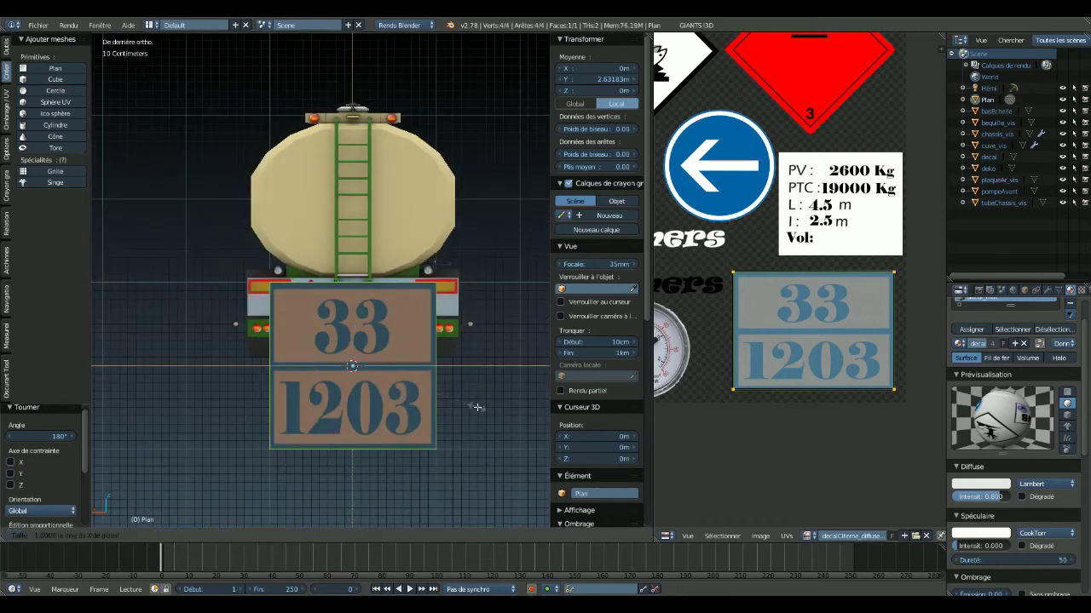
{"action": "left_click", "coordinate": [525, 414]}
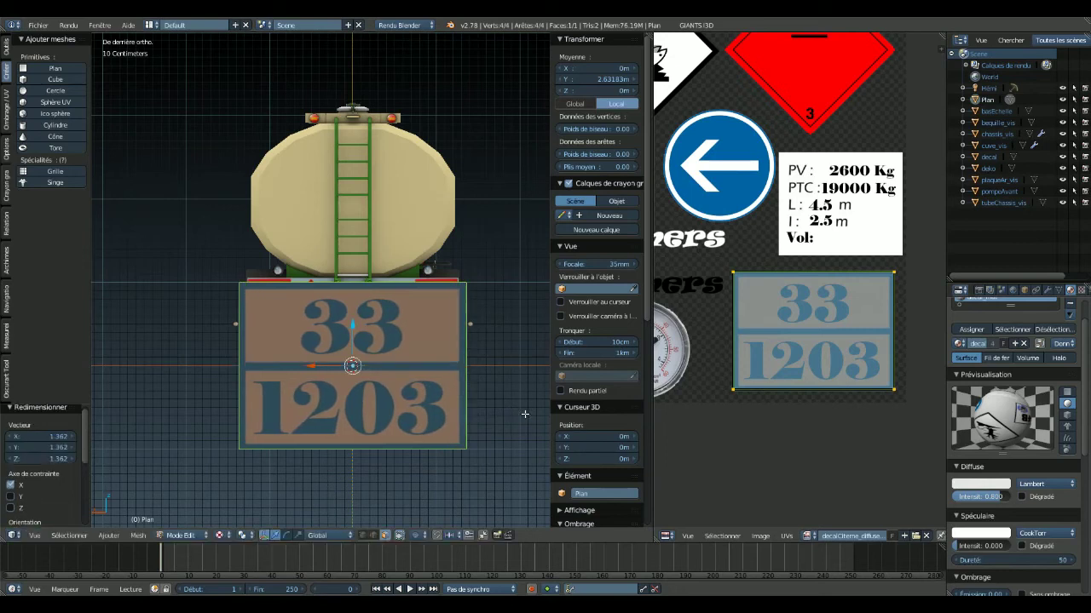
{"action": "key", "text": "s"}
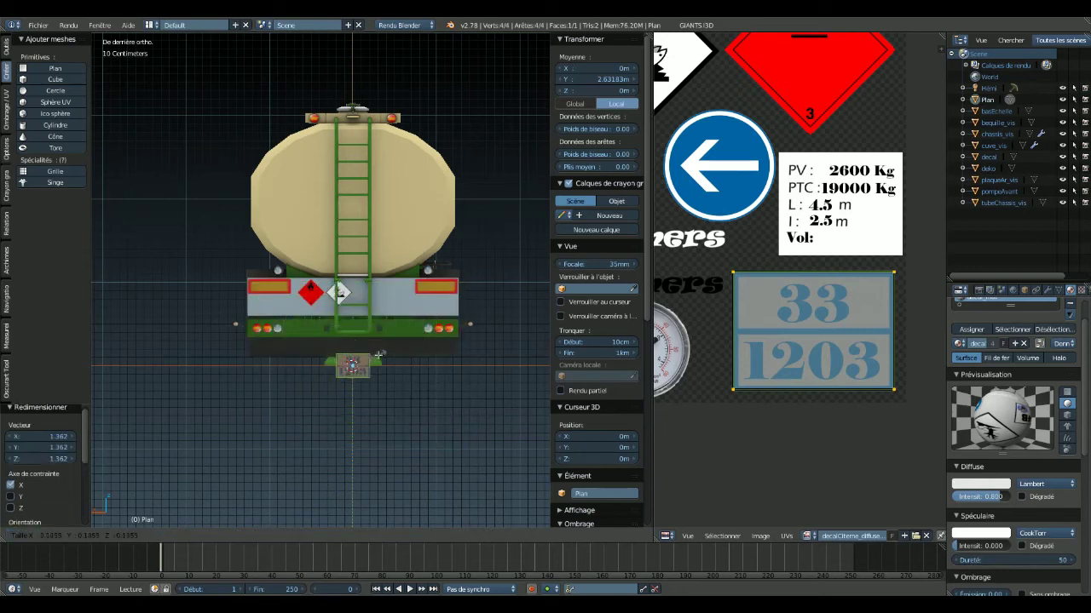
{"action": "left_click", "coordinate": [383, 354]}
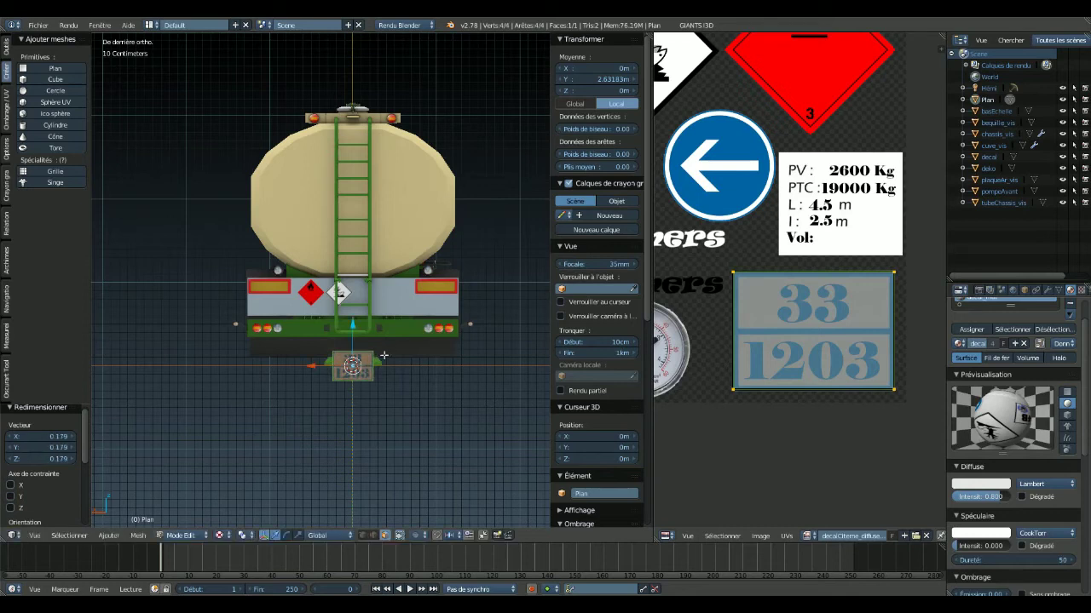
{"action": "key", "text": "g"}
{"action": "key", "text": "z"}
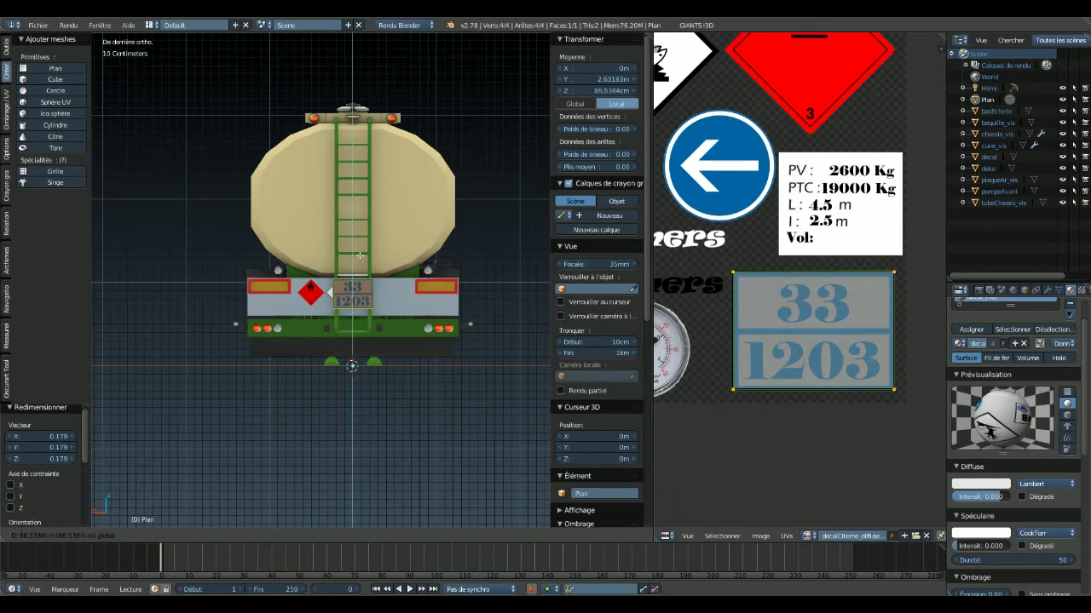
{"action": "left_click", "coordinate": [359, 255]}
- Shrink the plate slightly and position it just right of the hazard diamonds
{"action": "scroll", "coordinate": [336, 311], "scroll_direction": "up", "scroll_amount": 5}
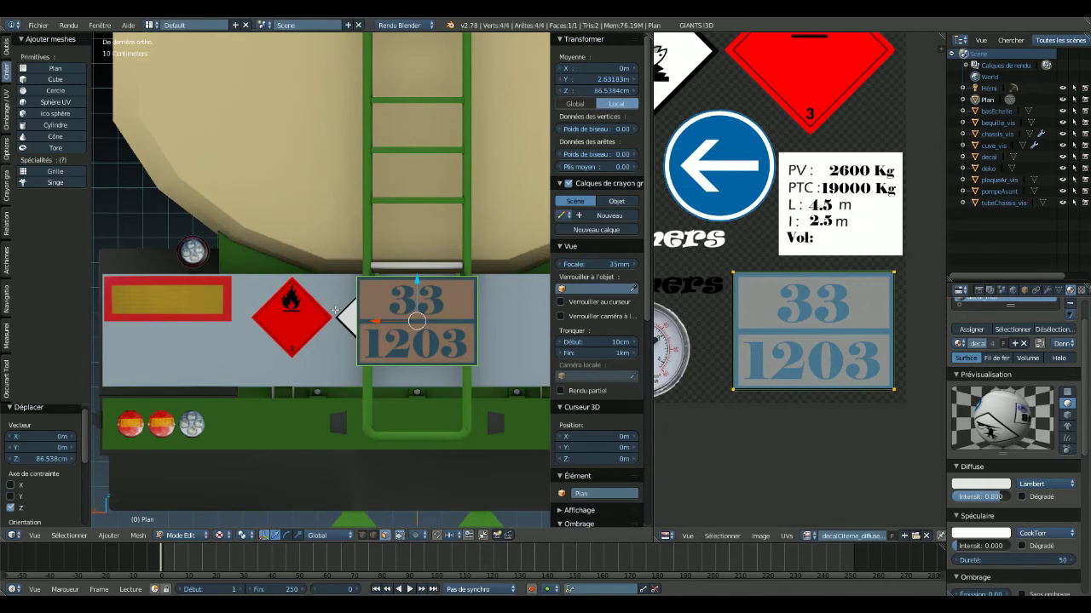
{"action": "key", "text": "s"}
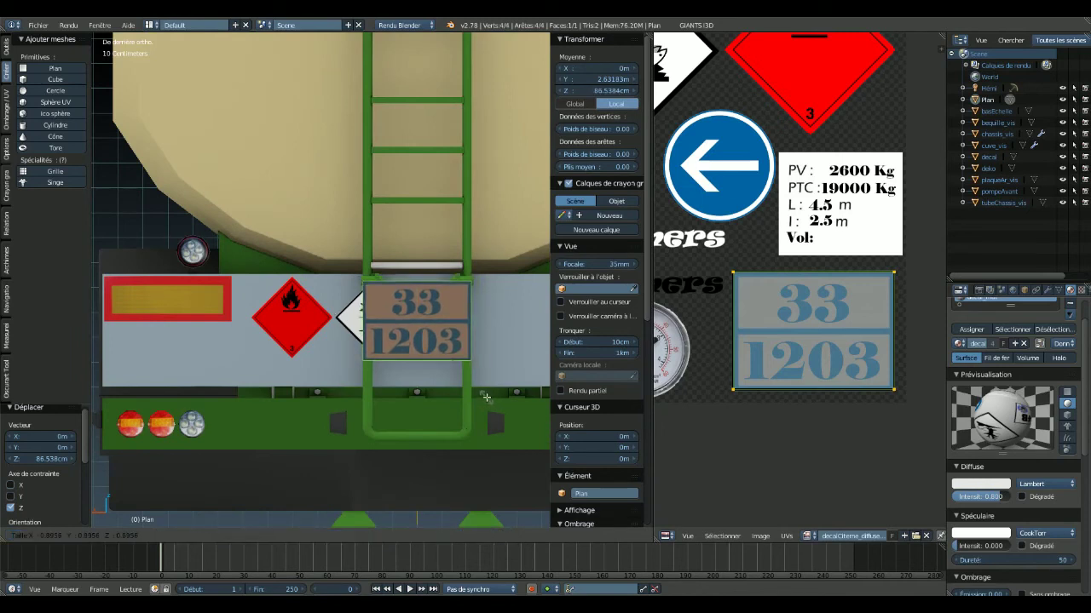
{"action": "left_click", "coordinate": [486, 397]}
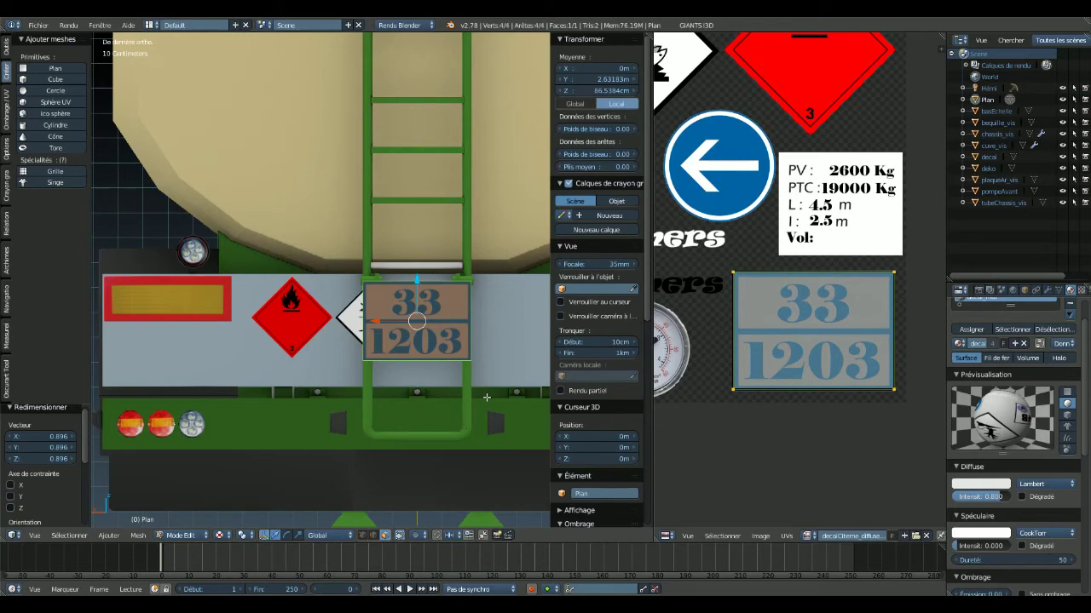
{"action": "key", "text": "g"}
{"action": "key", "text": "x"}
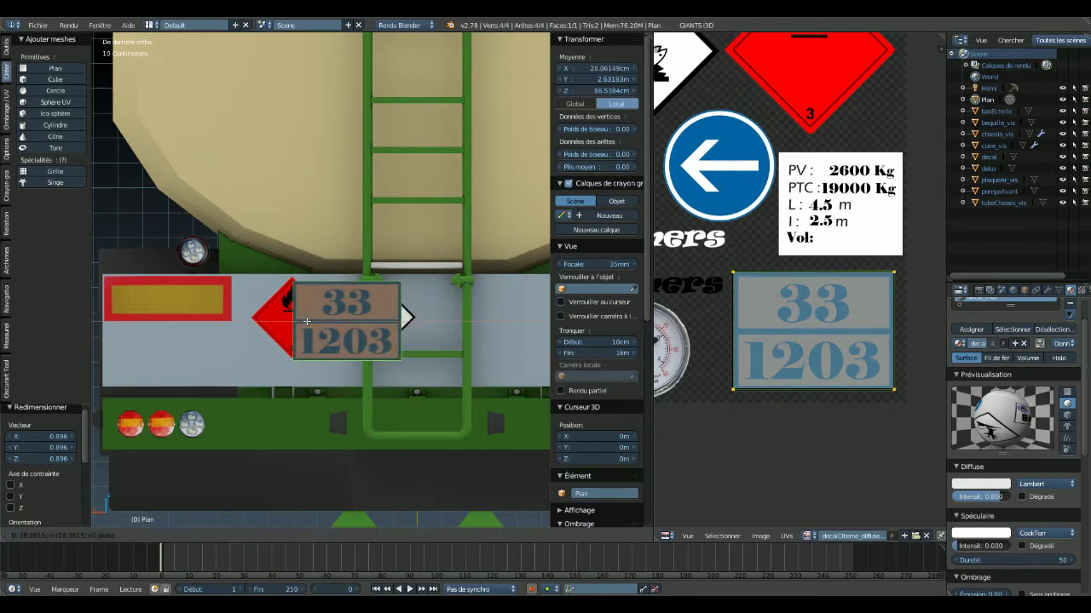
{"action": "left_click", "coordinate": [307, 322]}
{"action": "key", "text": "g"}
{"action": "key", "text": "z"}
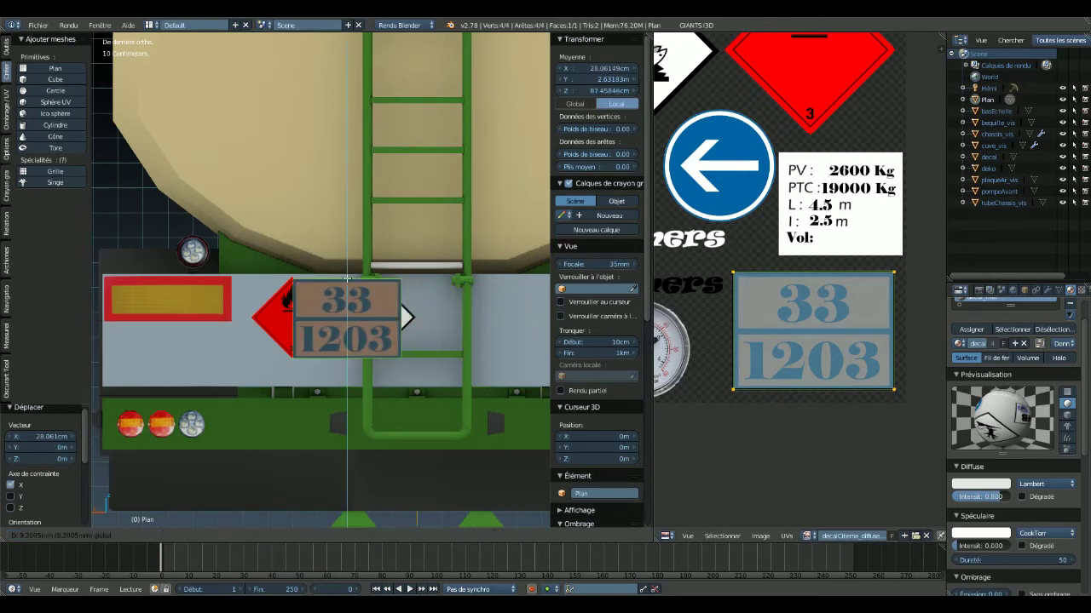
{"action": "left_click", "coordinate": [346, 277]}
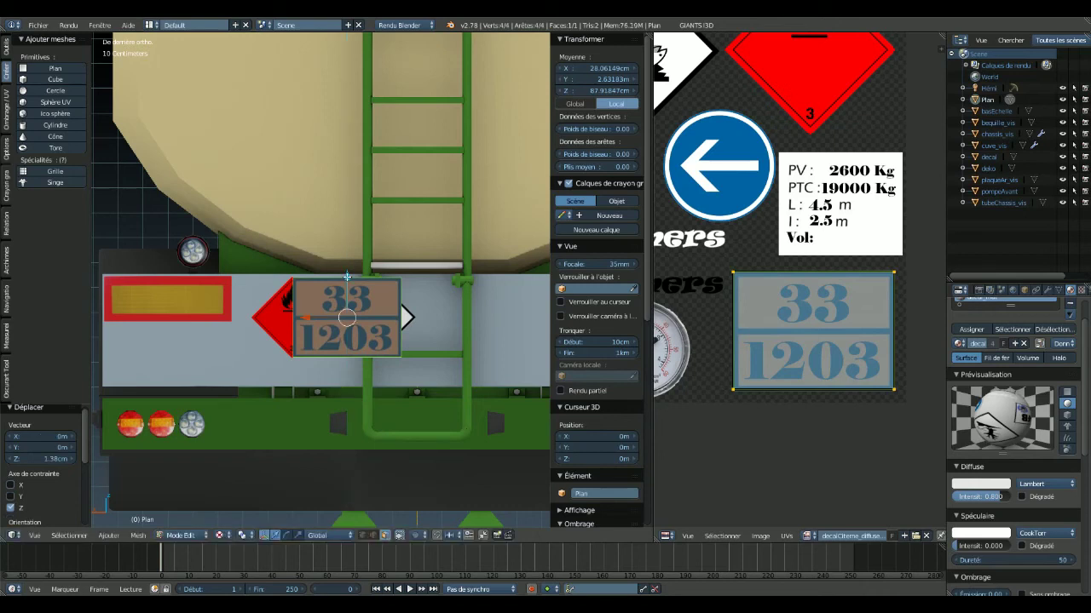
{"action": "key", "text": "g"}
{"action": "key", "text": "x"}
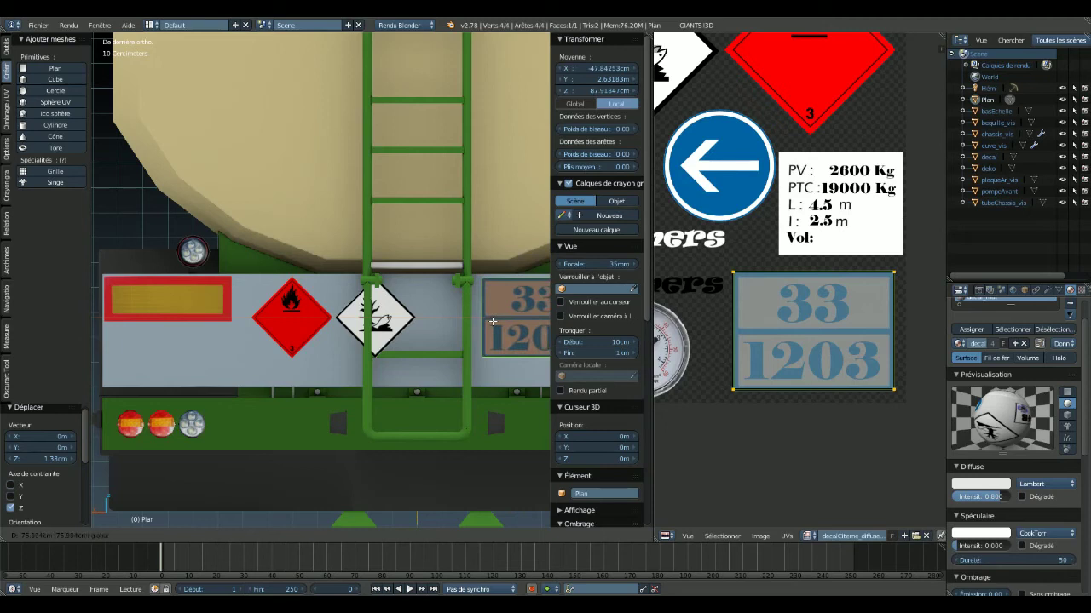
{"action": "left_click", "coordinate": [493, 322]}
- Move the plate in depth so it sits flush against the rear panel
{"action": "middle_click_drag", "start_coordinate": [492, 321], "coordinate": [142, 407]}
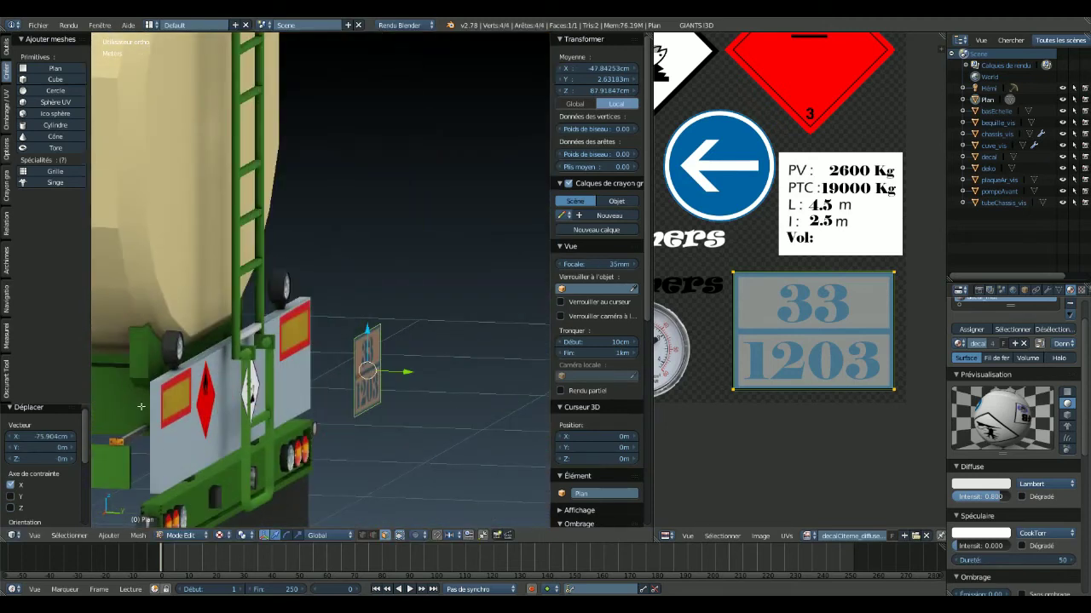
{"action": "key", "text": "g"}
{"action": "key", "text": "y"}
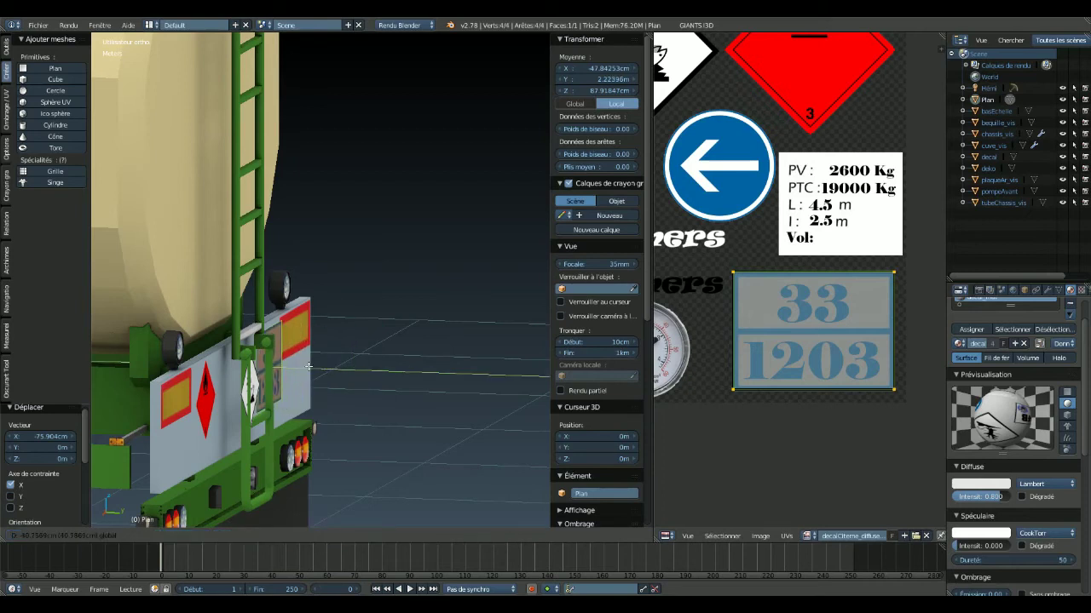
{"action": "left_click", "coordinate": [313, 368]}
{"action": "middle_click_drag", "start_coordinate": [370, 390], "coordinate": [286, 409]}
{"action": "scroll", "coordinate": [356, 394], "scroll_direction": "up", "scroll_amount": 3}
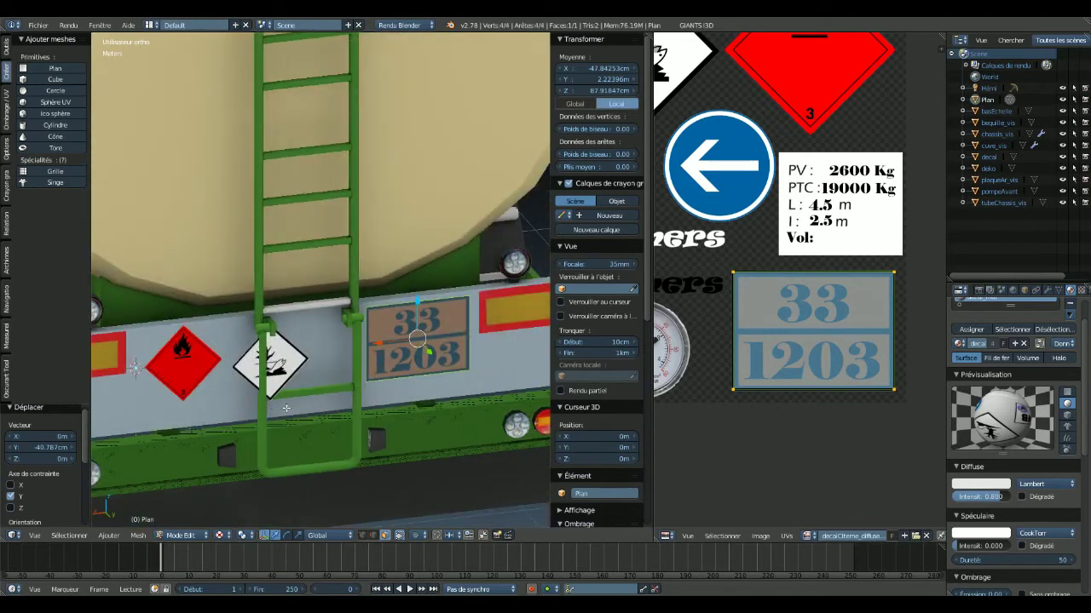
{"action": "key", "text": "g"}
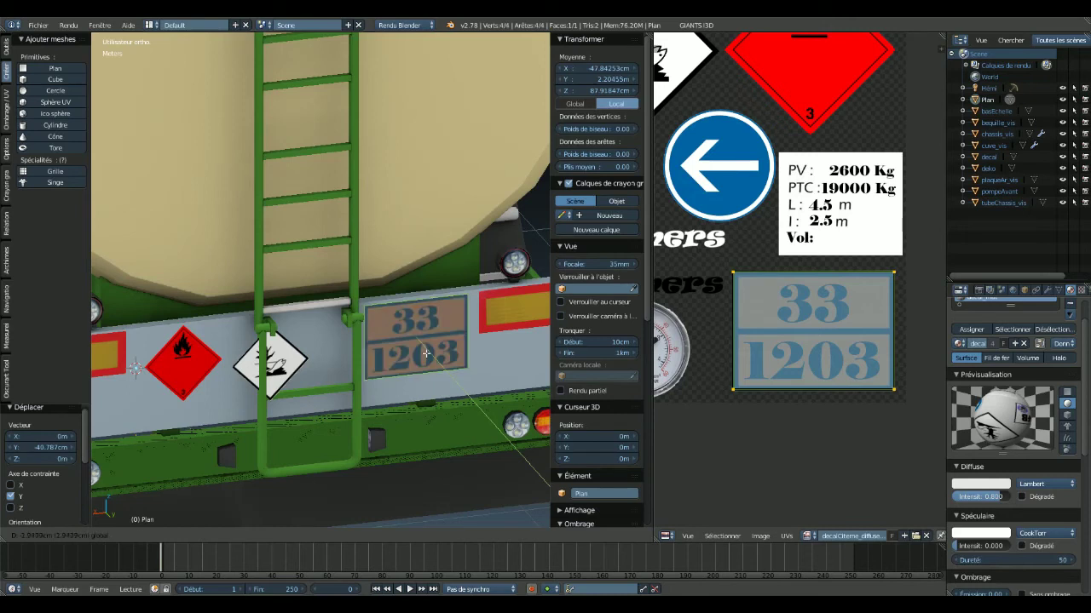
{"action": "left_click", "coordinate": [426, 353]}
- From the rear view, scale the orange plate to 0.739 and raise it 4.306 cm
{"action": "key", "text": "a"}
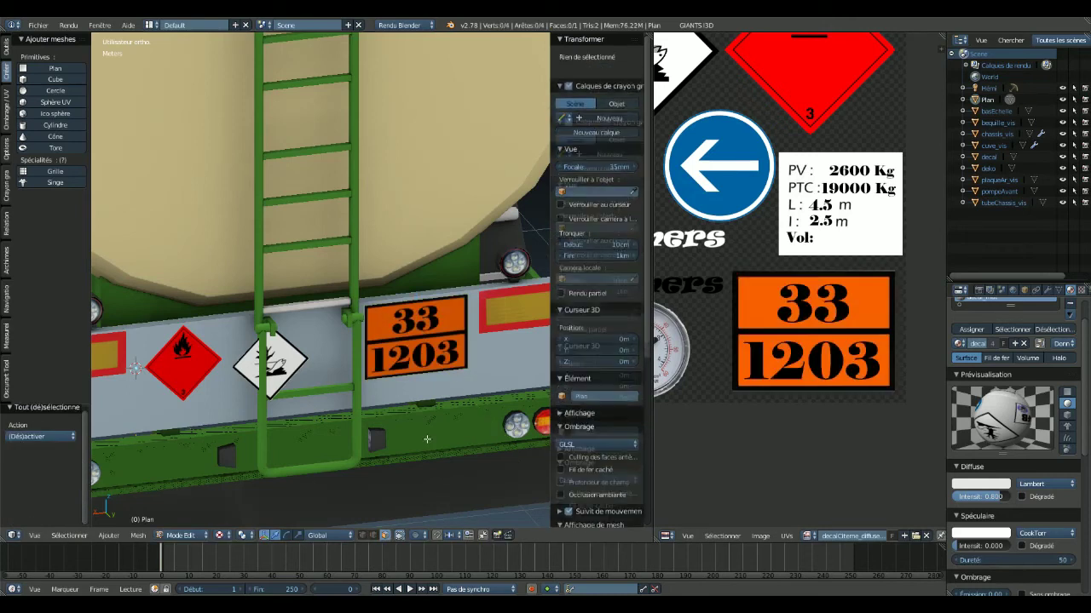
{"action": "middle_click_drag", "start_coordinate": [427, 438], "coordinate": [432, 402]}
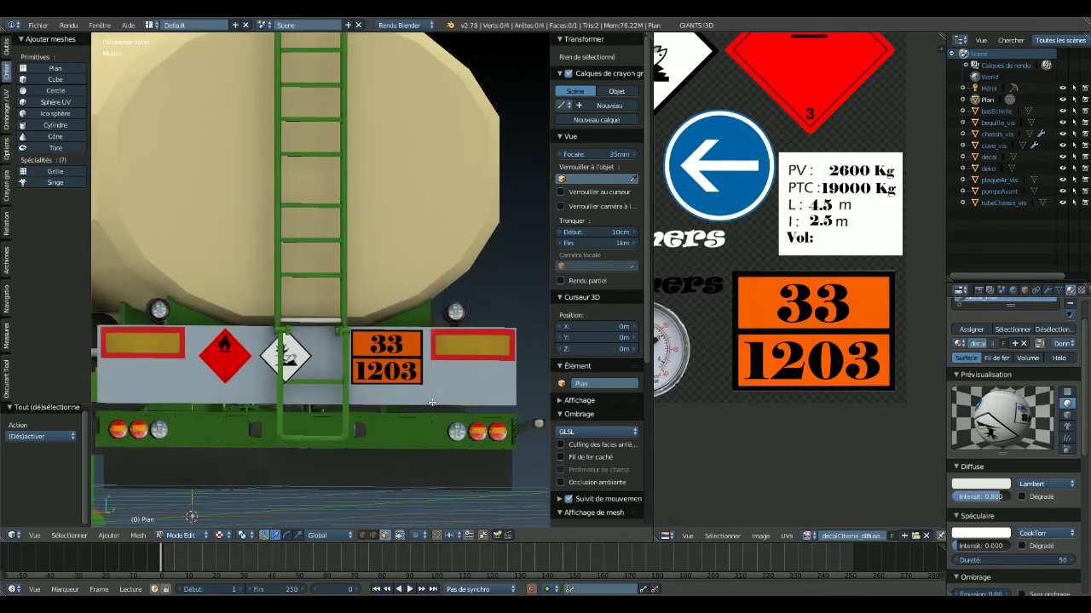
{"action": "key", "text": "ctrl+KP_1"}
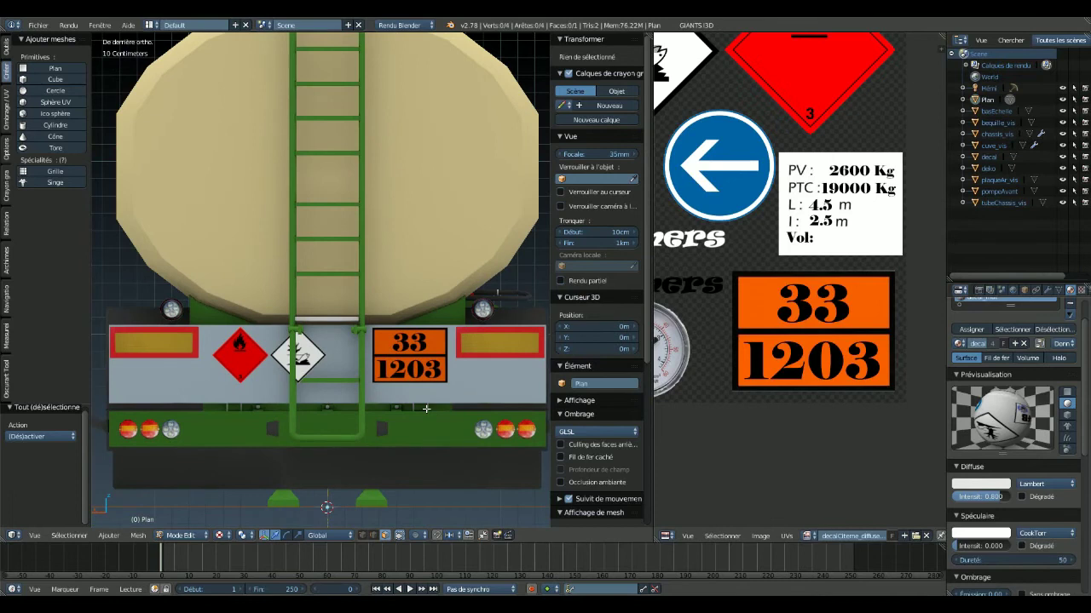
{"action": "right_click", "coordinate": [428, 357]}
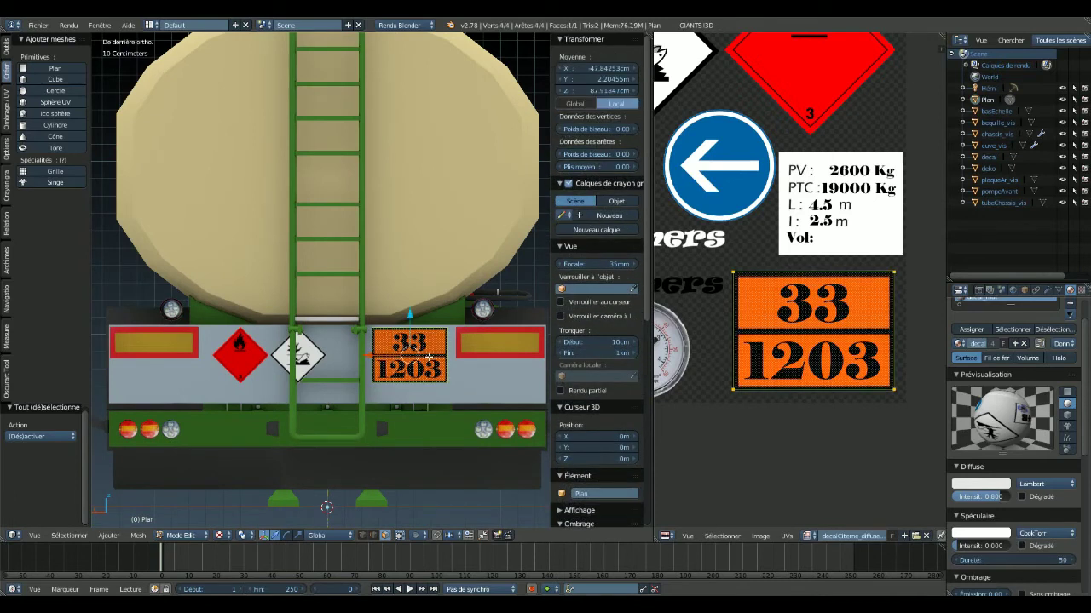
{"action": "key", "text": "s"}
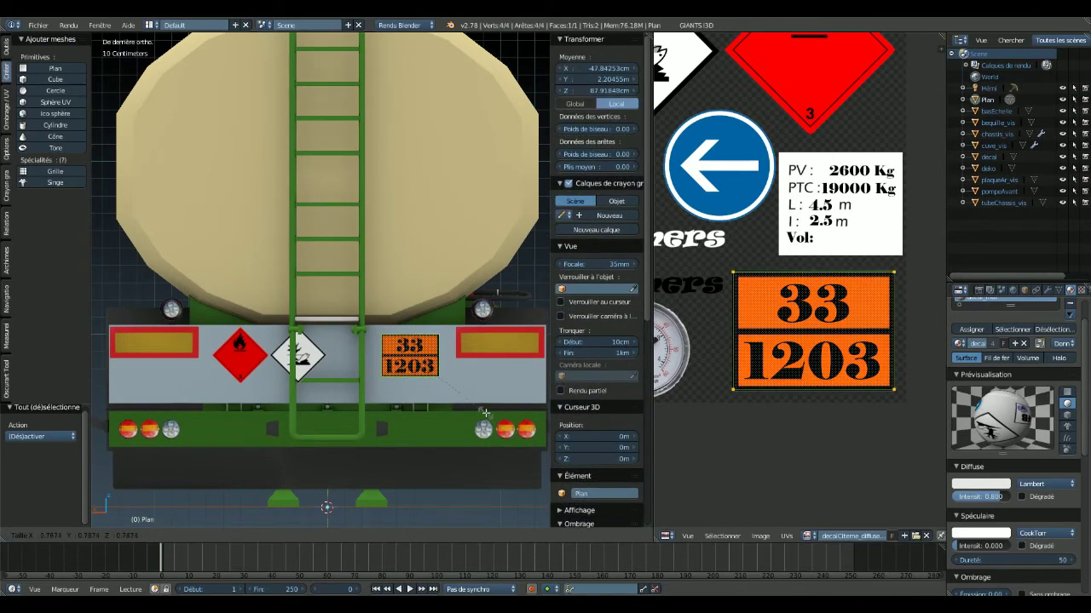
{"action": "left_click", "coordinate": [483, 411]}
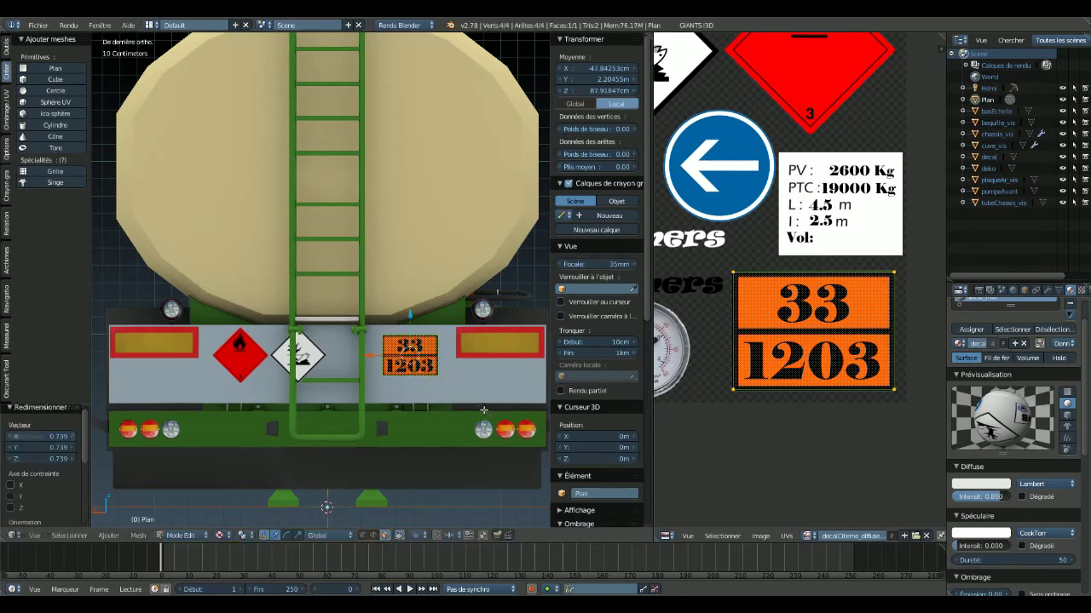
{"action": "key", "text": "g"}
{"action": "key", "text": "z"}
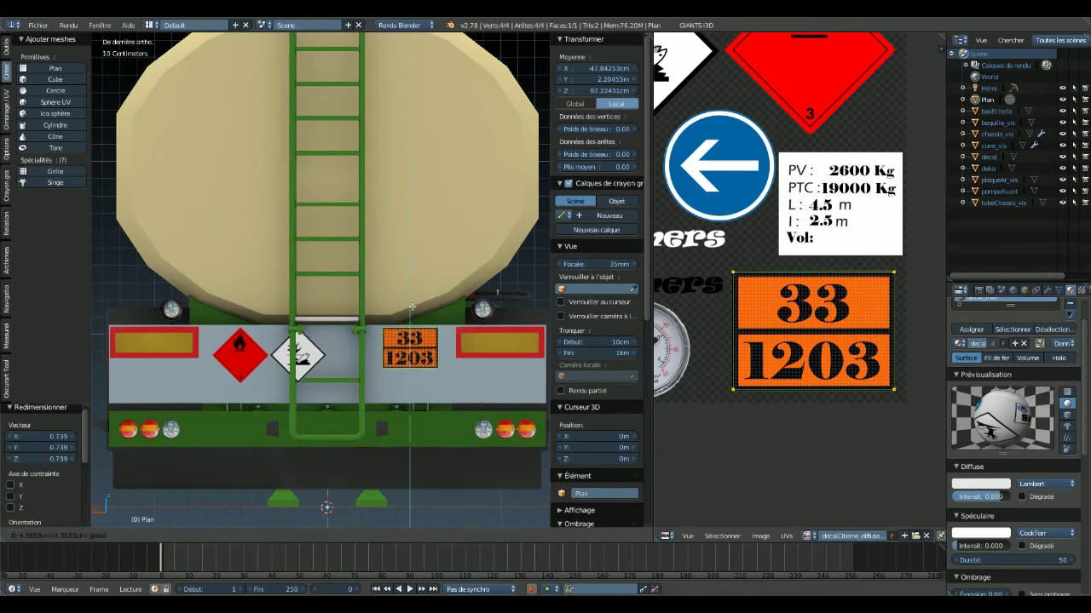
{"action": "left_click", "coordinate": [411, 307]}
- Adjust the plate's depth to sit just proud of the panel, then deselect and check
{"action": "middle_click_drag", "start_coordinate": [411, 306], "coordinate": [485, 416]}
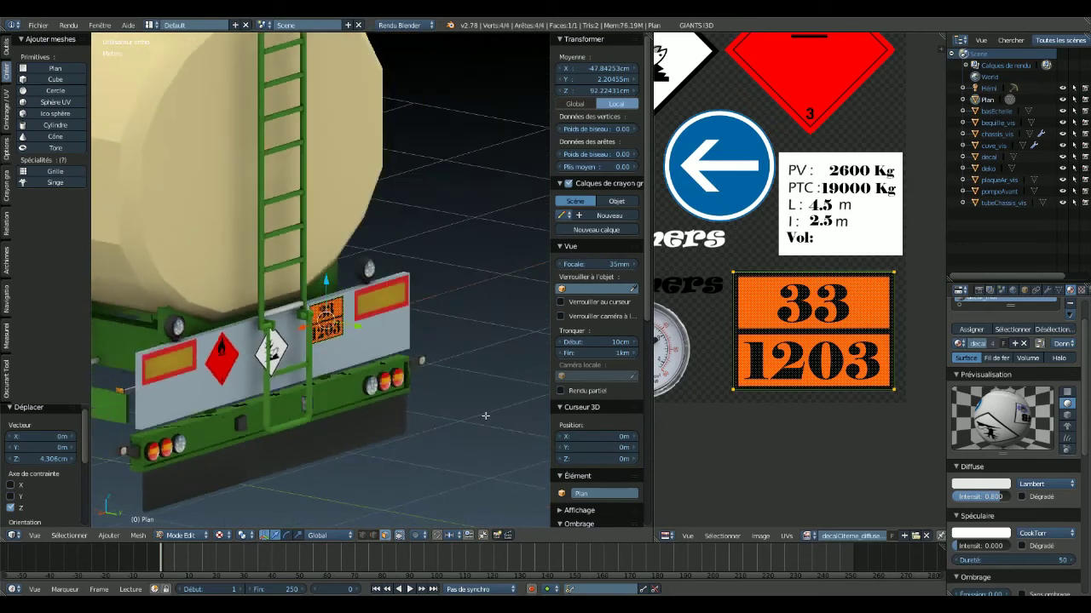
{"action": "key", "text": "g"}
{"action": "key", "text": "y"}
{"action": "left_click", "coordinate": [361, 327]}
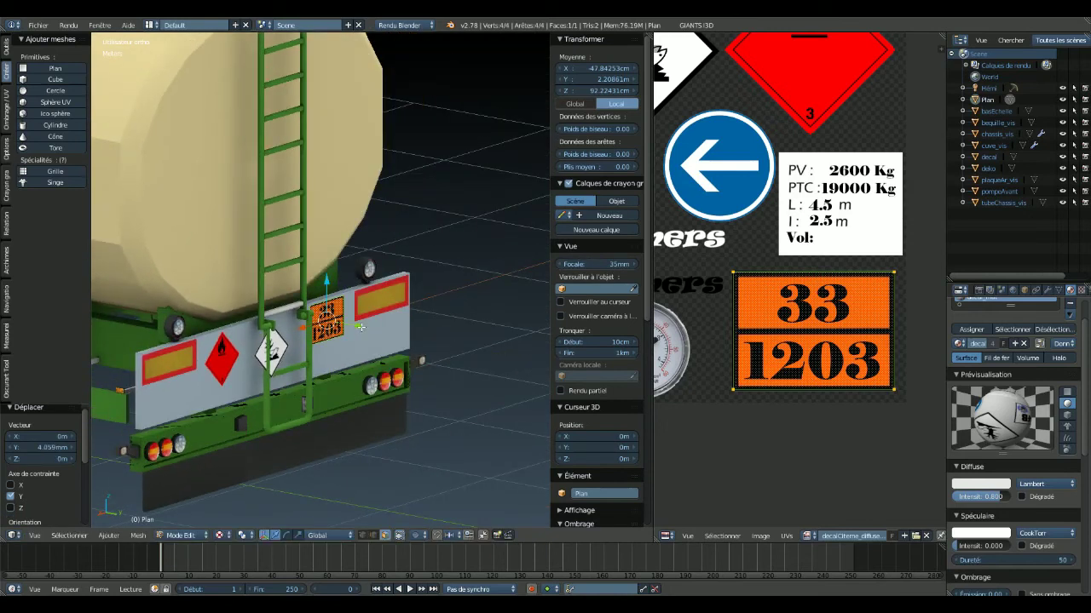
{"action": "key", "text": "a"}
{"action": "middle_click_drag", "start_coordinate": [361, 327], "coordinate": [346, 372]}
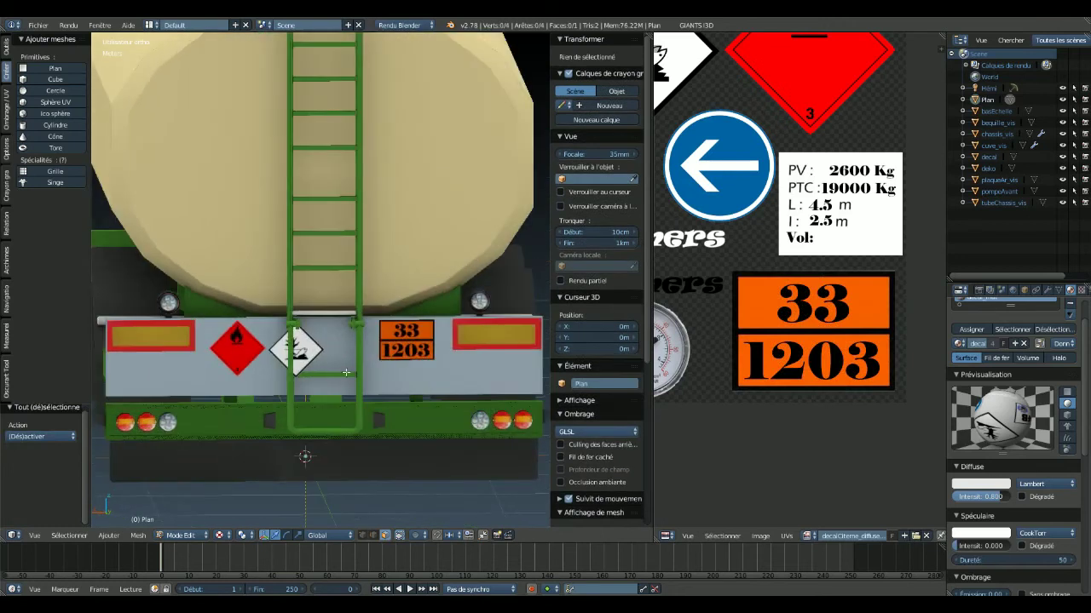
{"action": "scroll", "coordinate": [346, 372], "scroll_direction": "down", "scroll_amount": 3}
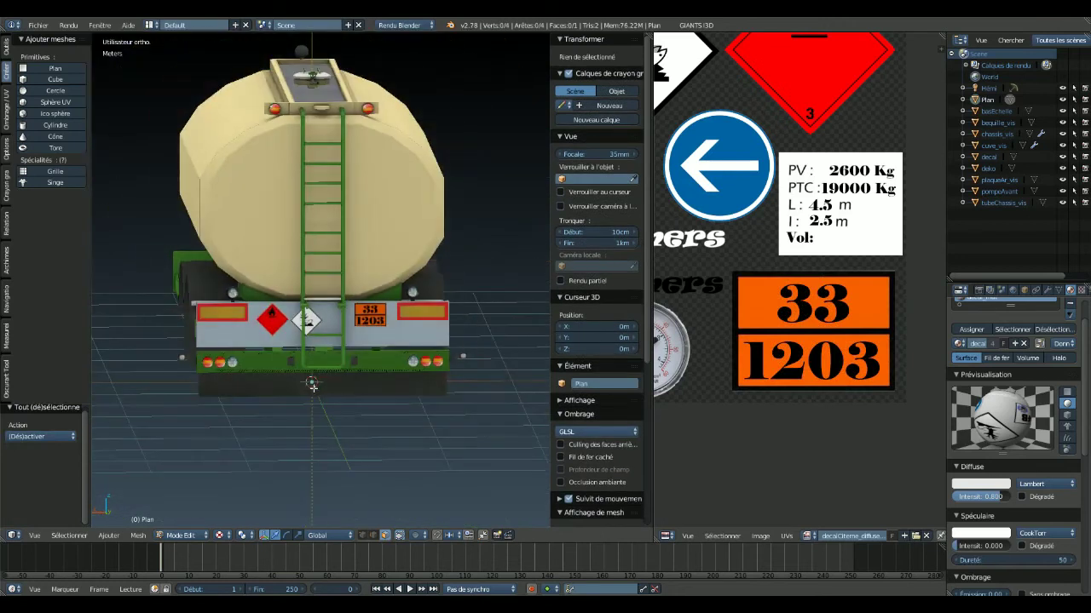
- Join the Plan plate into the decal object, leaving 10 objects in the scene
{"action": "key", "text": "Tab"}
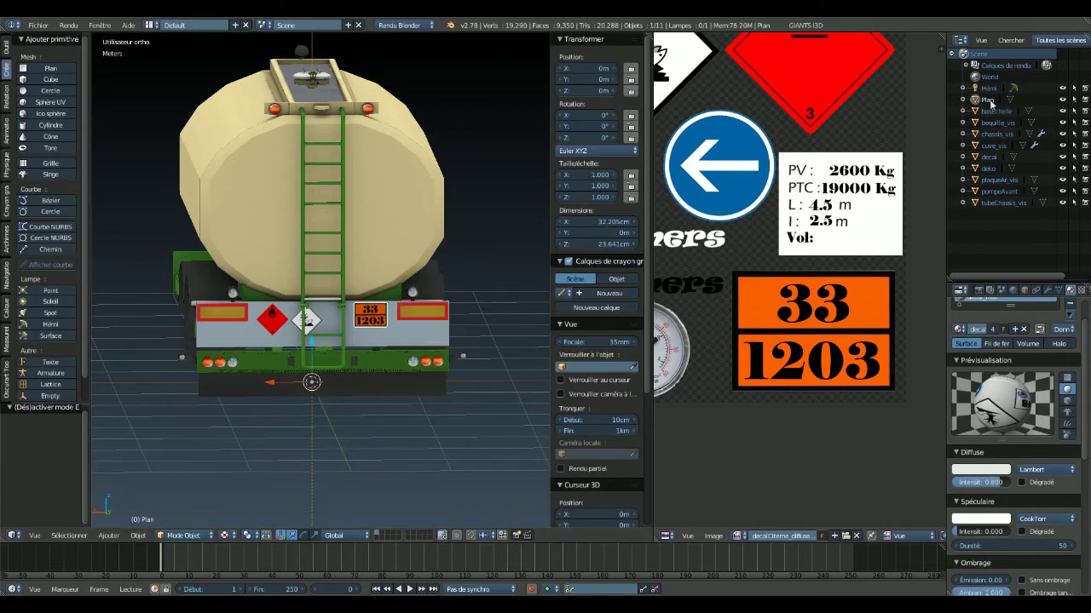
{"action": "left_click", "coordinate": [987, 157], "text": "ctrl"}
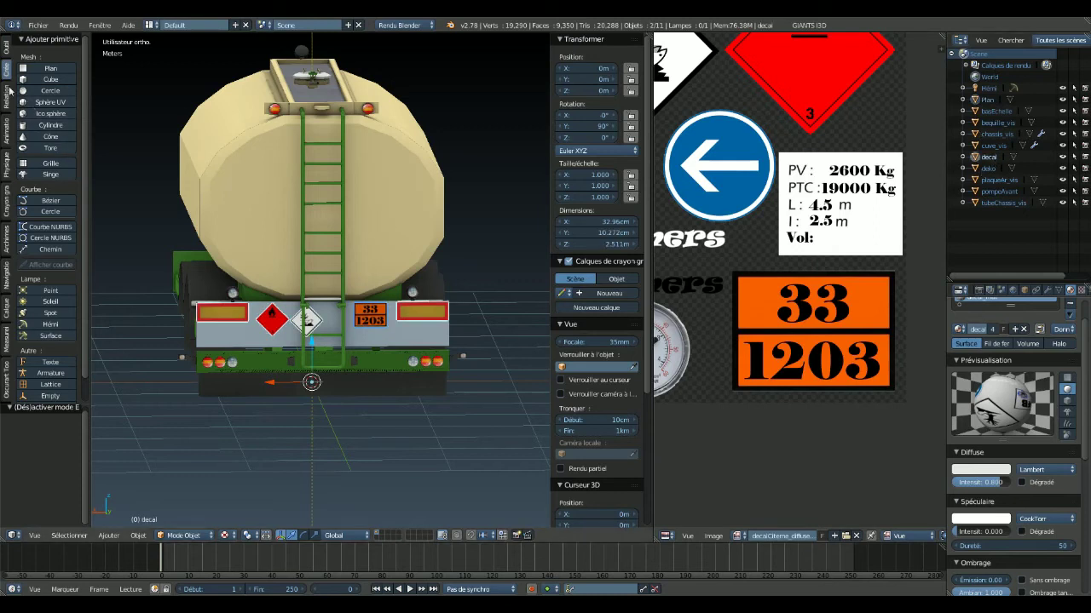
{"action": "left_click", "coordinate": [6, 49]}
{"action": "left_click", "coordinate": [29, 167]}
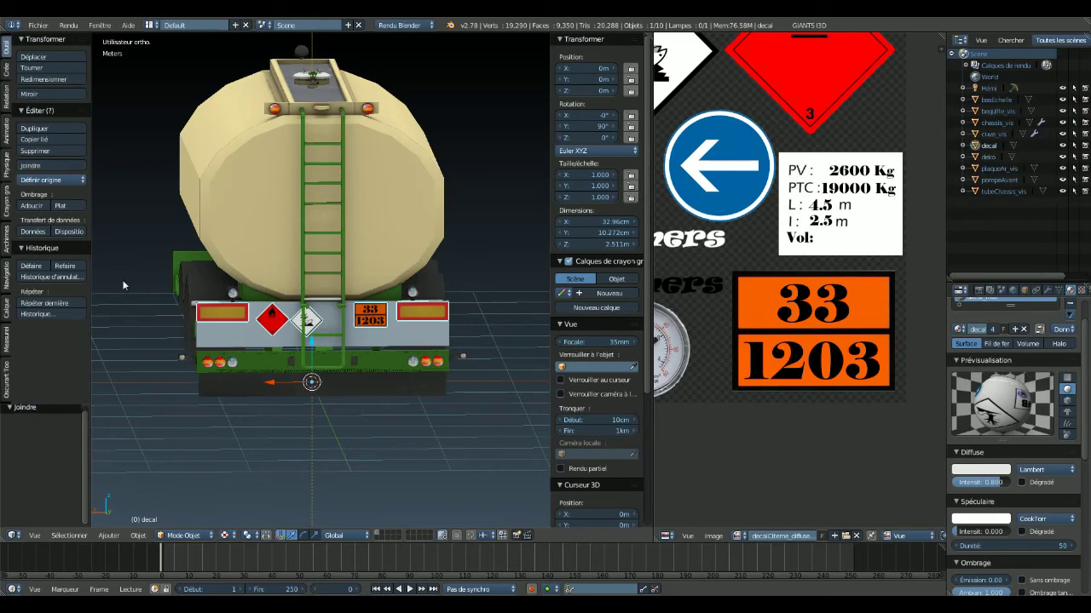
{"action": "key", "text": "Tab"}
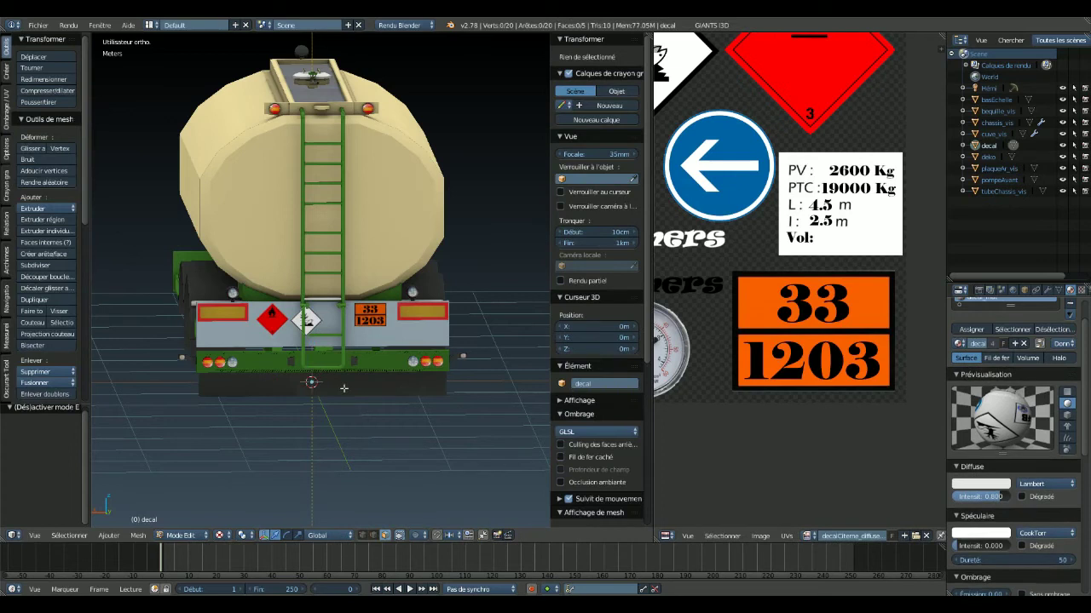
- Move the white environmental hazard diamond −10.187 cm along Y, clear beside the flammable diamond
{"action": "right_click", "coordinate": [306, 280]}
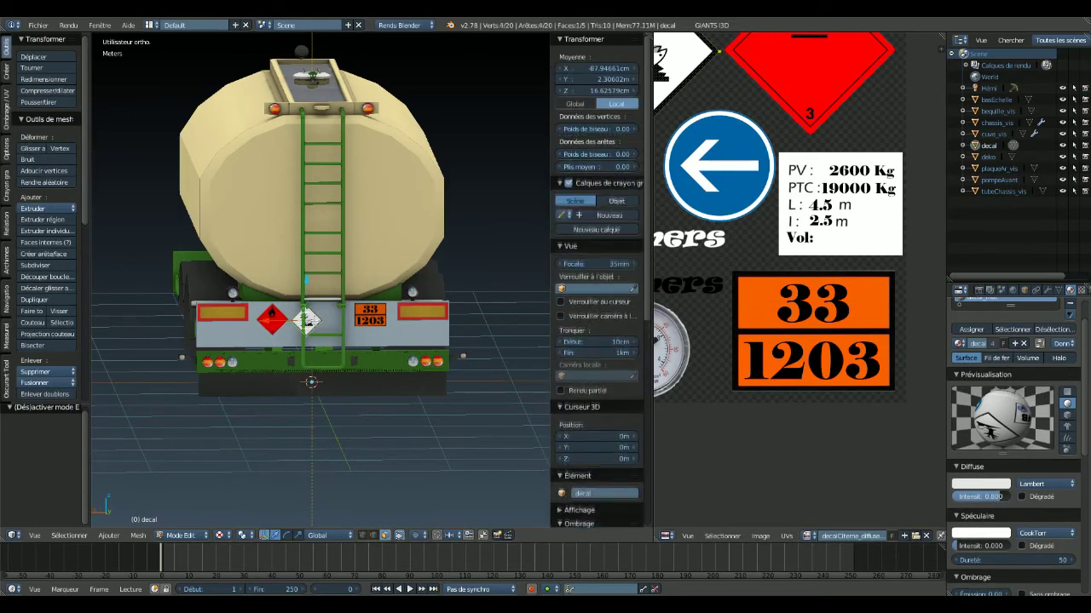
{"action": "mouse_move", "coordinate": [358, 401]}
{"action": "middle_mouse_down"}
{"action": "mouse_move", "coordinate": [456, 409]}
{"action": "mouse_move", "coordinate": [330, 352]}
{"action": "middle_mouse_up"}
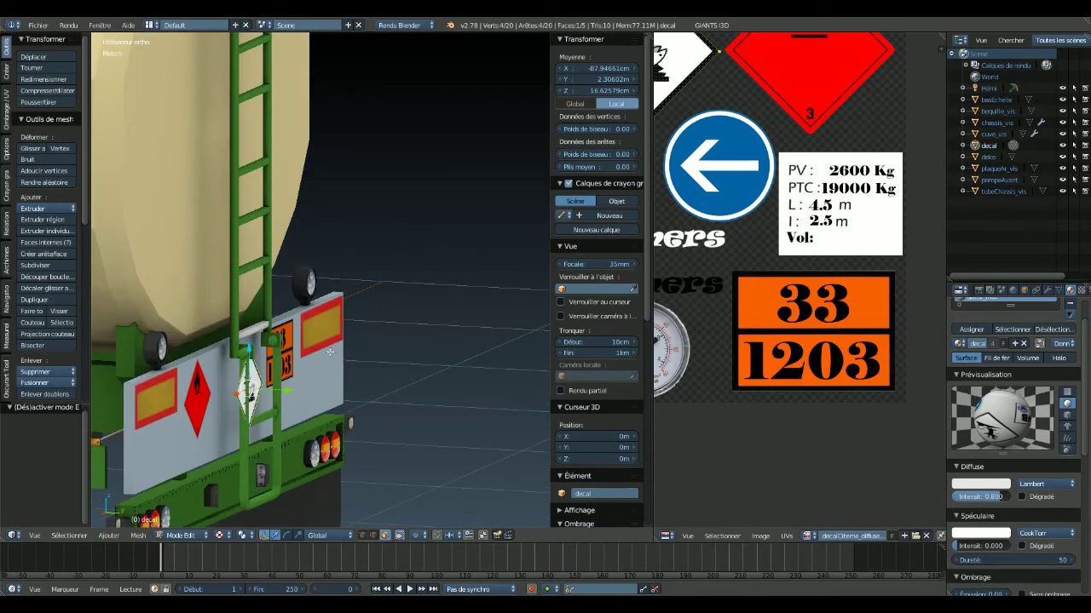
{"action": "key", "text": "g"}
{"action": "key", "text": "y"}
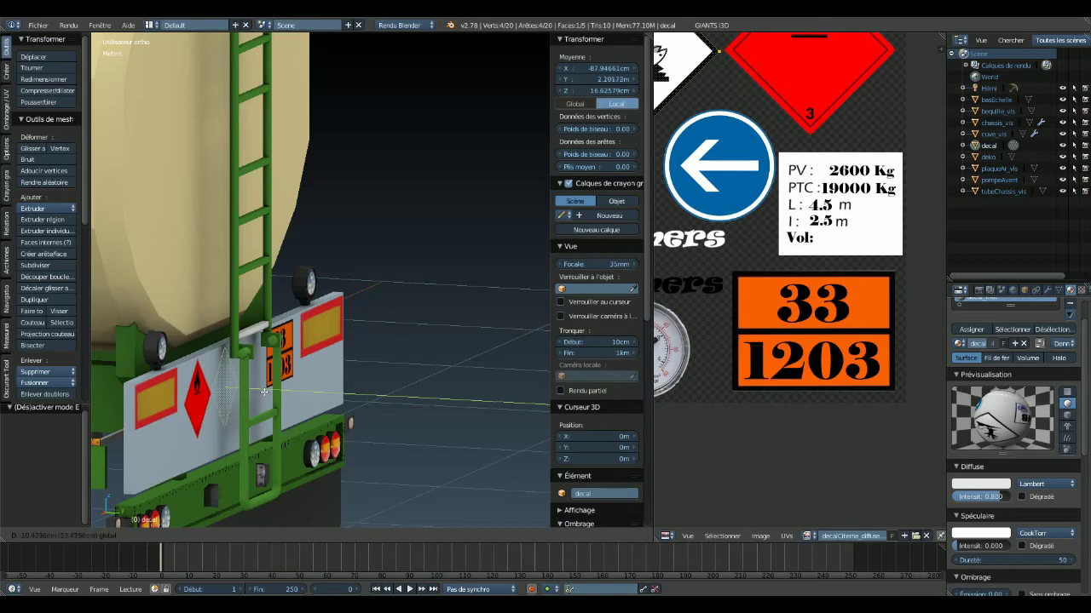
{"action": "left_click", "coordinate": [264, 391]}
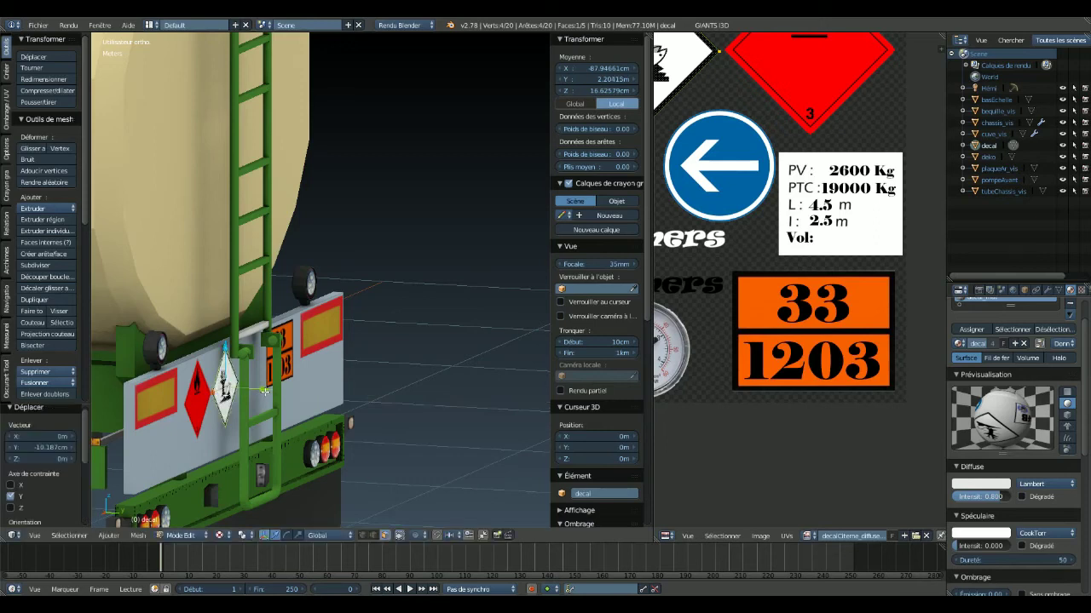
{"action": "key", "text": "a"}
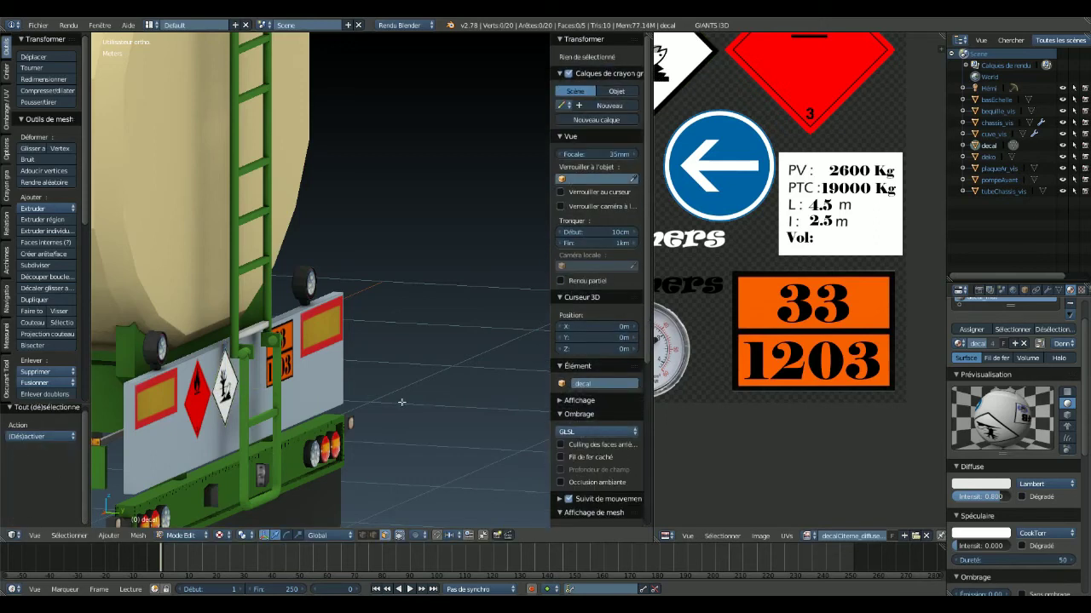
{"action": "key", "text": "Tab"}
{"action": "scroll", "coordinate": [401, 401], "scroll_direction": "down", "scroll_amount": 3}
- Orbit around the tanker, deselect everything, and add a new 2 m plane at the origin
{"action": "mouse_move", "coordinate": [402, 401]}
{"action": "middle_mouse_down"}
{"action": "mouse_move", "coordinate": [341, 357]}
{"action": "mouse_move", "coordinate": [370, 381]}
{"action": "mouse_move", "coordinate": [338, 397]}
{"action": "middle_mouse_up"}
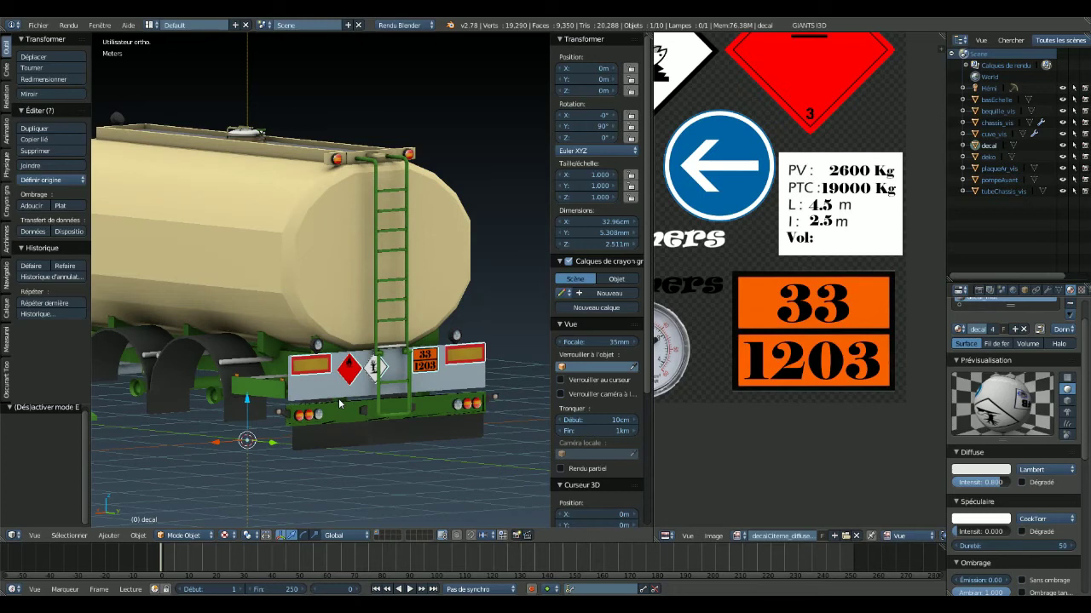
{"action": "scroll", "coordinate": [339, 398], "scroll_direction": "down", "scroll_amount": 2}
{"action": "mouse_move", "coordinate": [341, 396]}
{"action": "middle_mouse_down"}
{"action": "mouse_move", "coordinate": [393, 381]}
{"action": "mouse_move", "coordinate": [306, 336]}
{"action": "mouse_move", "coordinate": [229, 319]}
{"action": "mouse_move", "coordinate": [164, 358]}
{"action": "middle_mouse_up"}
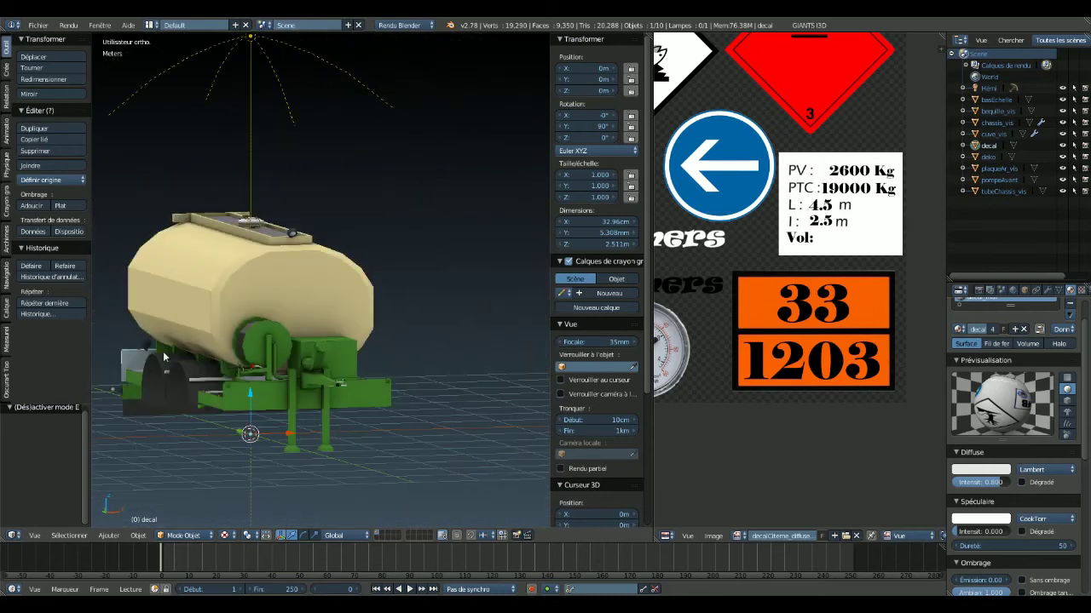
{"action": "mouse_move", "coordinate": [165, 358]}
{"action": "middle_mouse_down"}
{"action": "mouse_move", "coordinate": [200, 405]}
{"action": "mouse_move", "coordinate": [177, 381]}
{"action": "mouse_move", "coordinate": [166, 395]}
{"action": "middle_mouse_up"}
{"action": "key", "text": "a"}
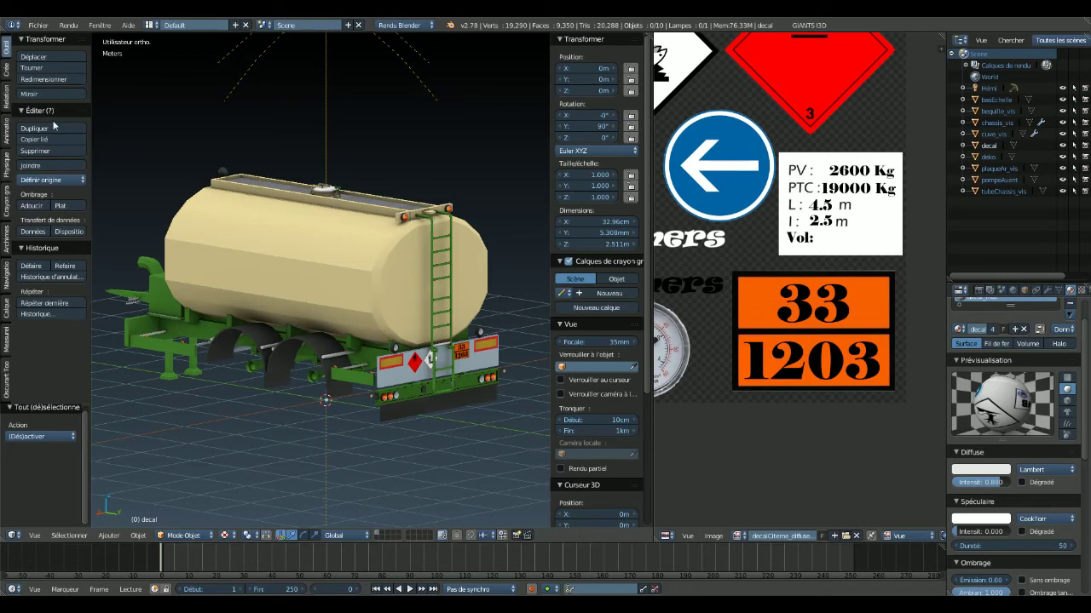
{"action": "left_click", "coordinate": [6, 68]}
{"action": "left_click", "coordinate": [49, 69]}
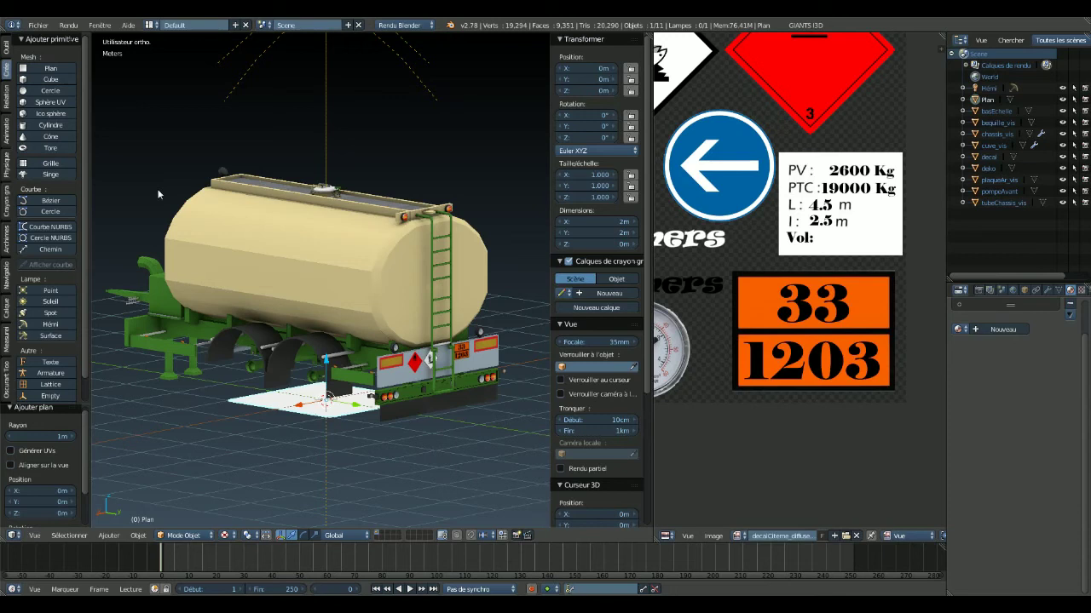
- Rotate the plane 90° about Y to stand it upright
{"action": "key", "text": "r"}
{"action": "key", "text": "y"}
{"action": "key", "text": "9"}
{"action": "key", "text": "0"}
{"action": "key", "text": "Return"}
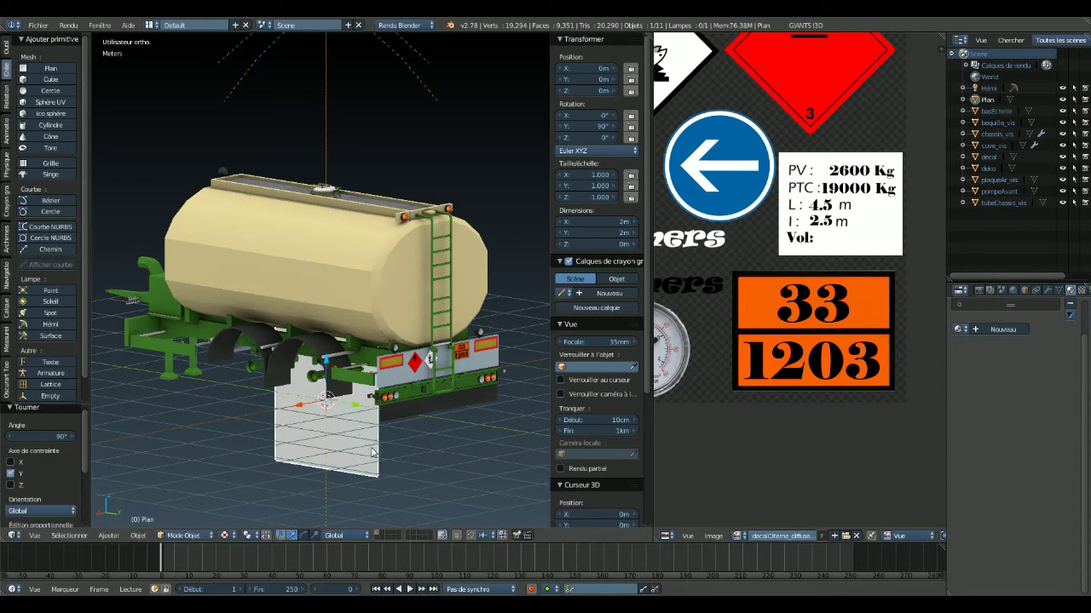
- Turn the plane 90° about Z, after undoing a trial 180° turn
{"action": "key", "text": "g"}
{"action": "key", "text": "z"}
{"action": "key", "text": "1"}
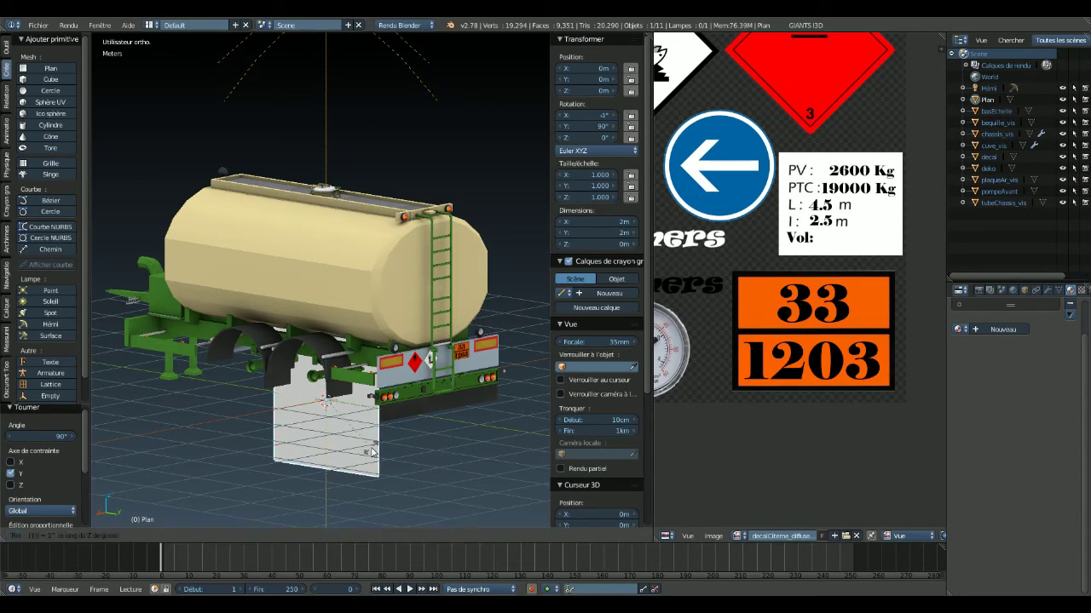
{"action": "key", "text": "8"}
{"action": "key", "text": "0"}
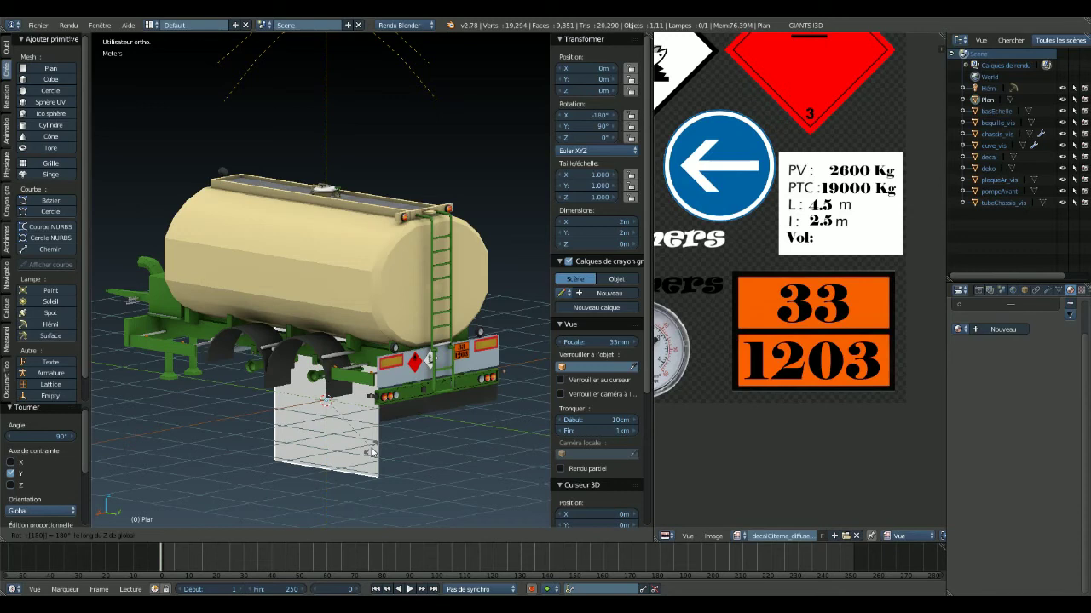
{"action": "key", "text": "Return"}
{"action": "key", "text": "ctrl+z"}
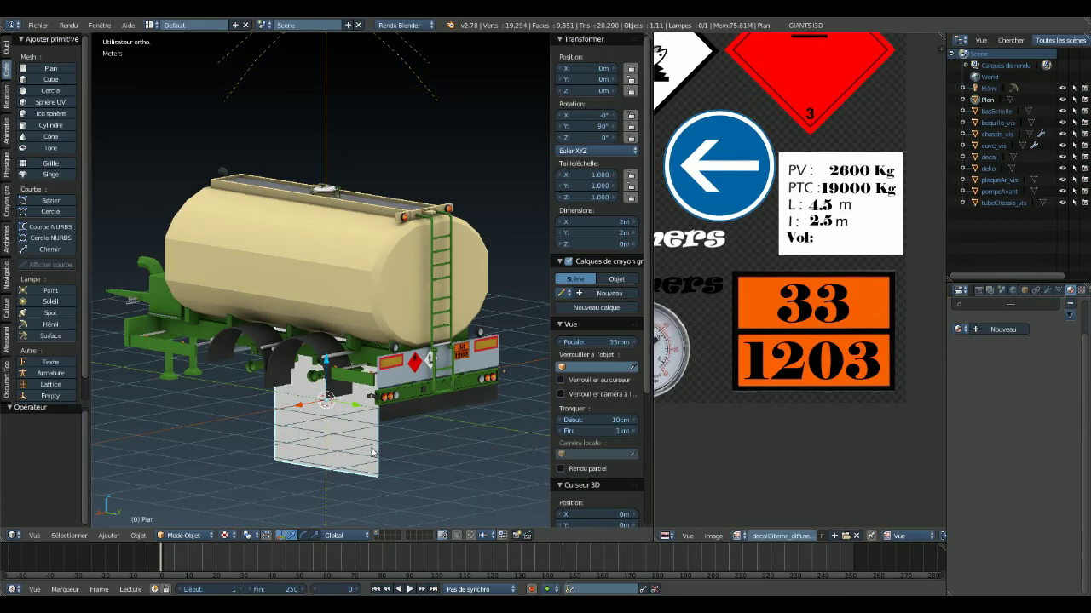
{"action": "key", "text": "s"}
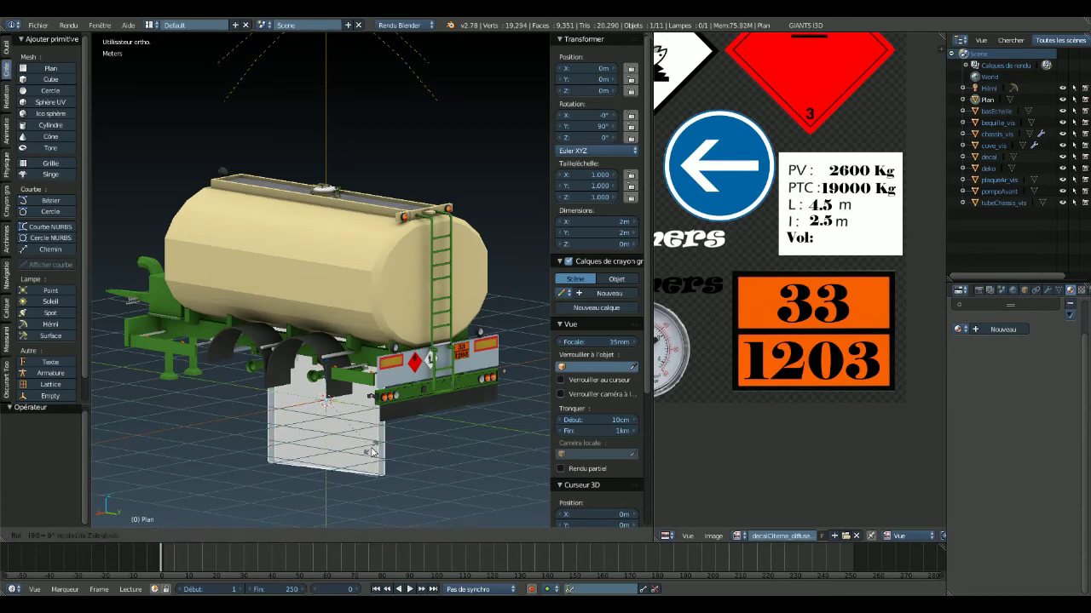
{"action": "type", "text": "0"}
{"action": "key", "text": "Return"}
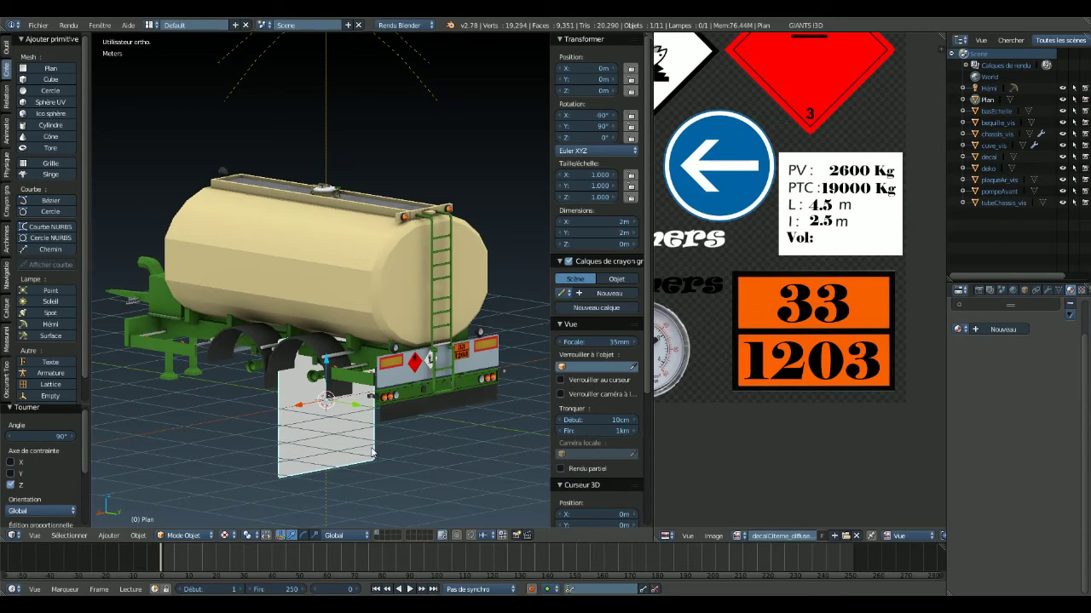
- Undo the plane's rotation, then in Edit Mode rotate its mesh 90° about Y
{"action": "key", "text": "ctrl+z"}
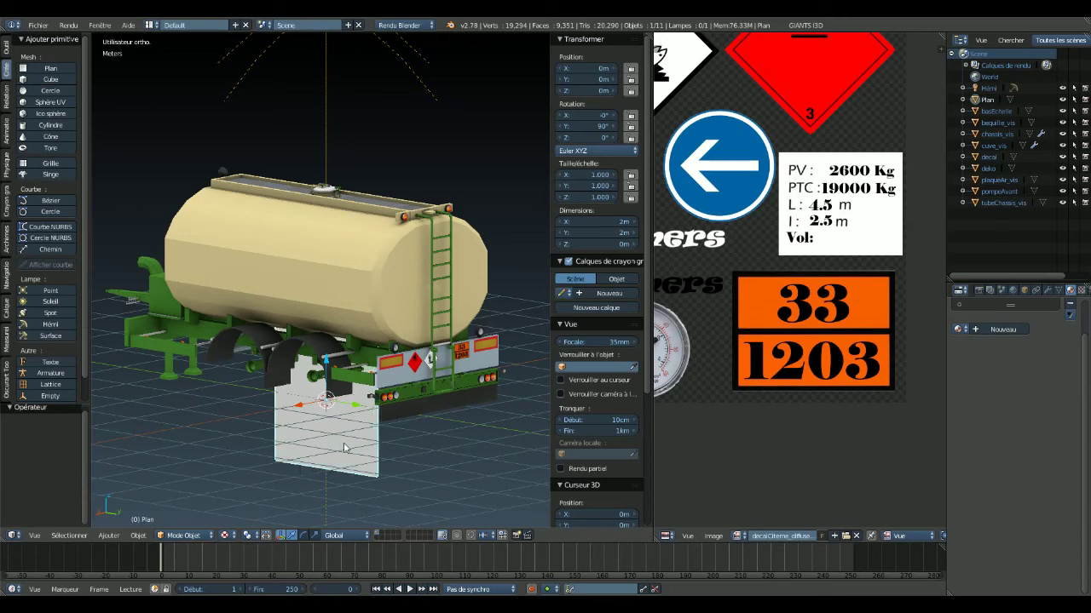
{"action": "key", "text": "ctrl+z"}
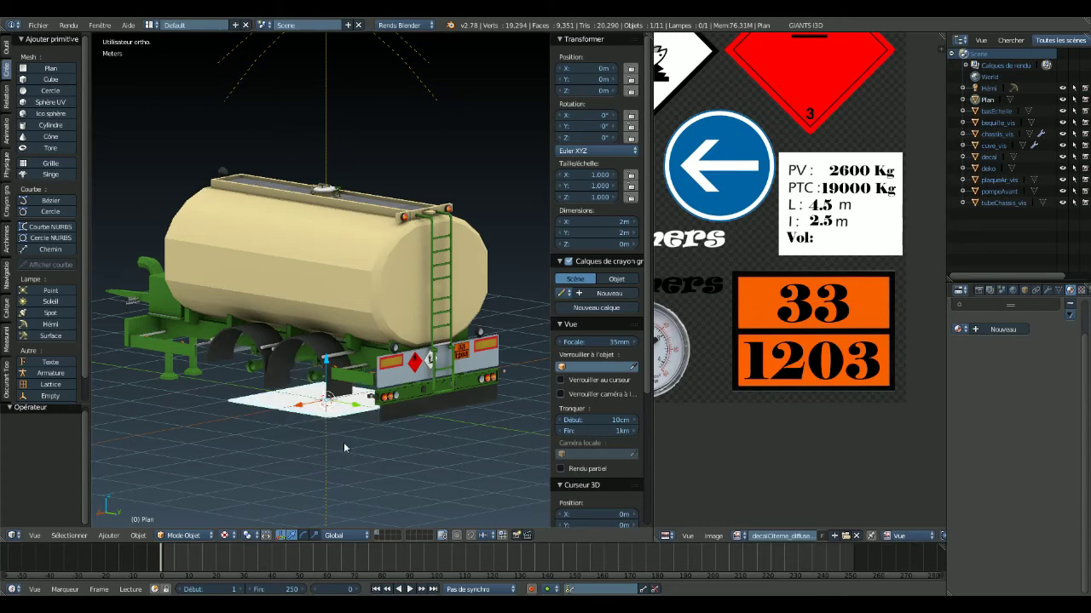
{"action": "key", "text": "Tab"}
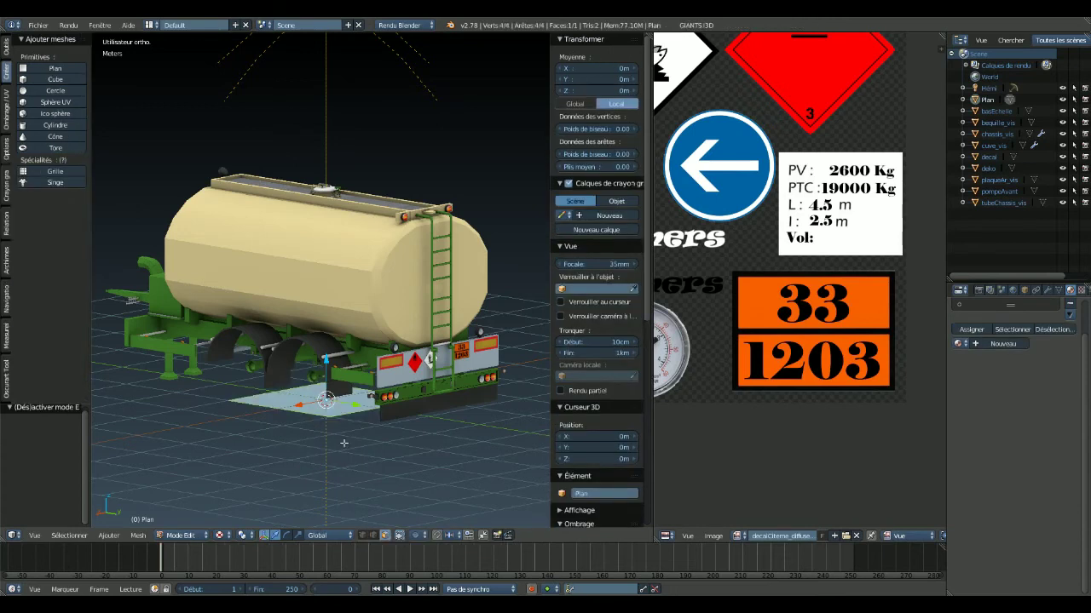
{"action": "key", "text": "r"}
{"action": "key", "text": "y"}
{"action": "key", "text": "9"}
{"action": "key", "text": "0"}
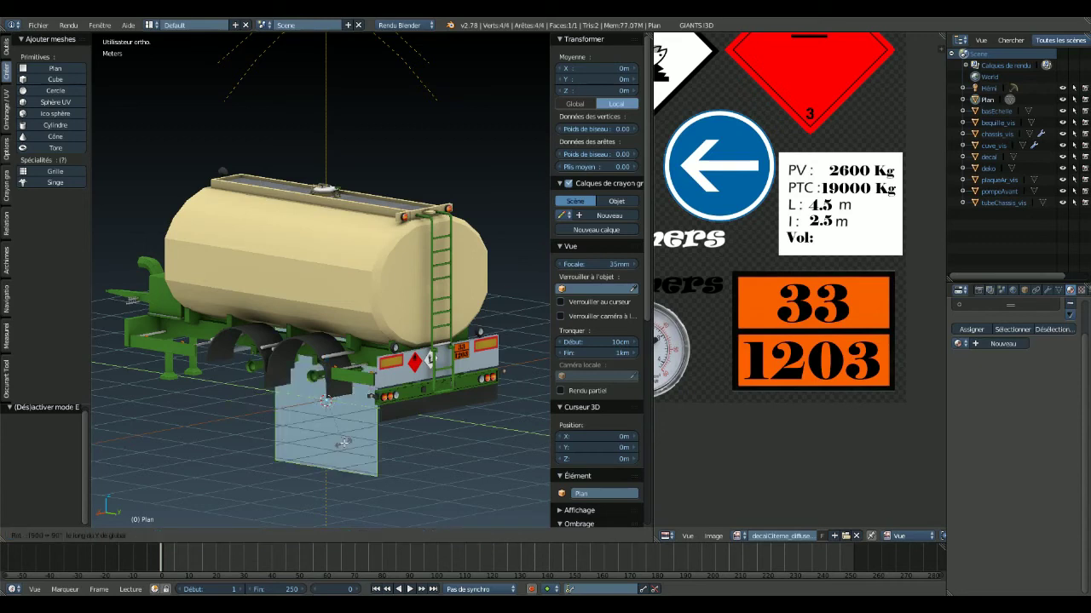
{"action": "key", "text": "Return"}
- Rotate the plane's mesh a further 90° about Z to stand beside the trailer's rear
{"action": "key", "text": "r"}
{"action": "key", "text": "z"}
{"action": "key", "text": "9"}
{"action": "key", "text": "0"}
{"action": "key", "text": "Return"}
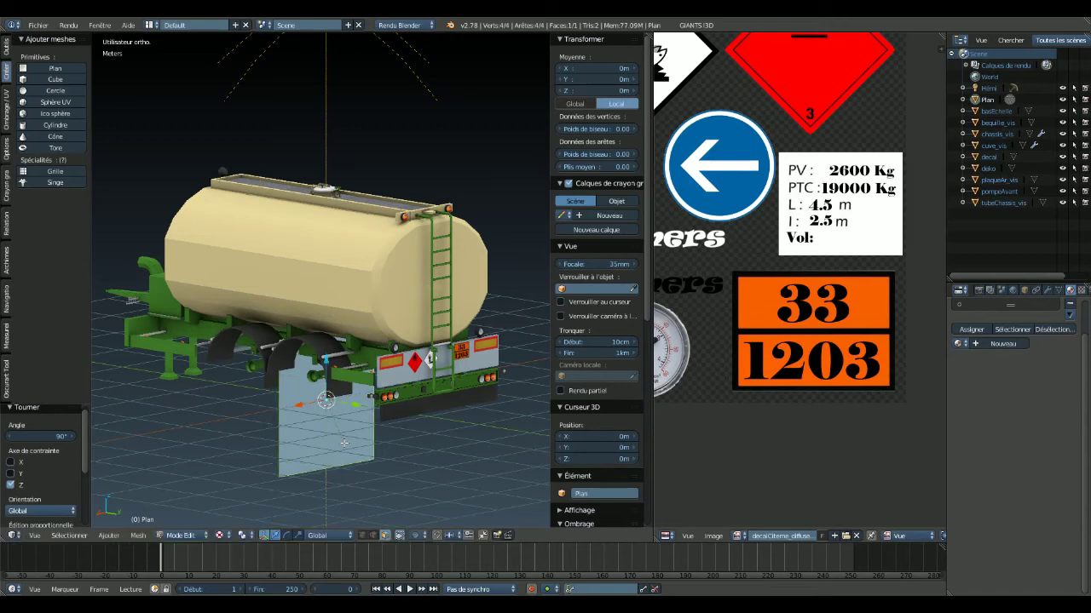
- Unwrap the plane, then shrink and move its UV island onto the PV/PTC weight plate
{"action": "key", "text": "u"}
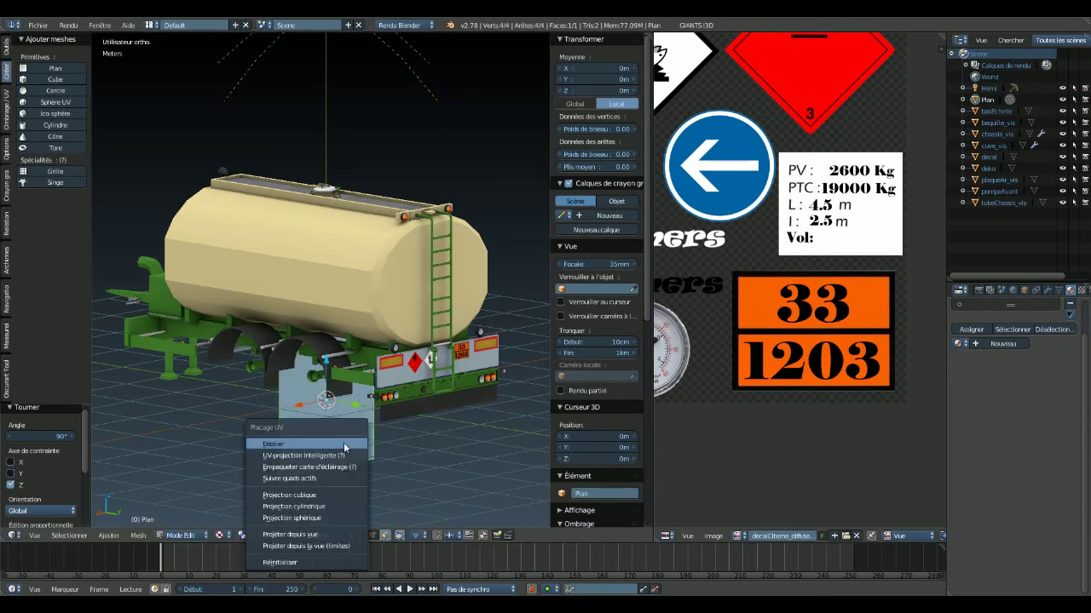
{"action": "left_click", "coordinate": [345, 449]}
{"action": "scroll", "coordinate": [747, 342], "scroll_direction": "down", "scroll_amount": 4}
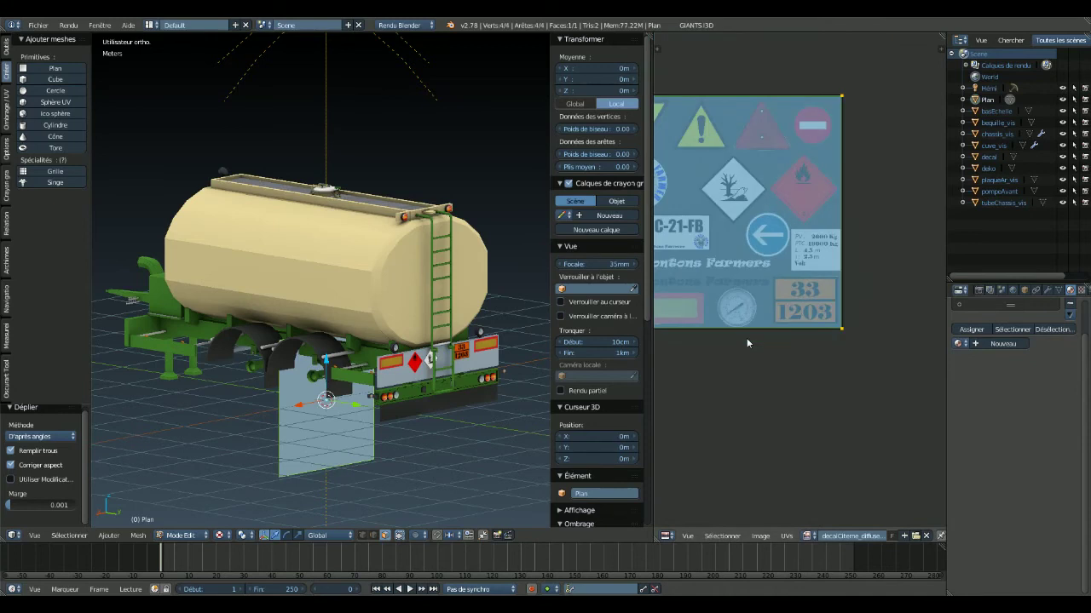
{"action": "key", "text": "s"}
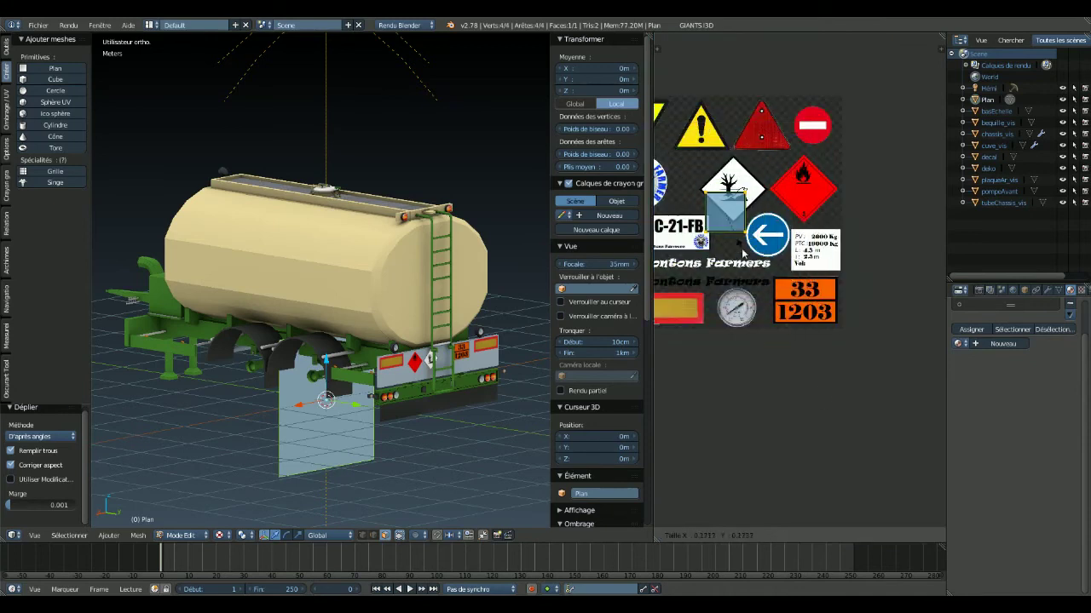
{"action": "left_click", "coordinate": [743, 253]}
{"action": "key", "text": "g"}
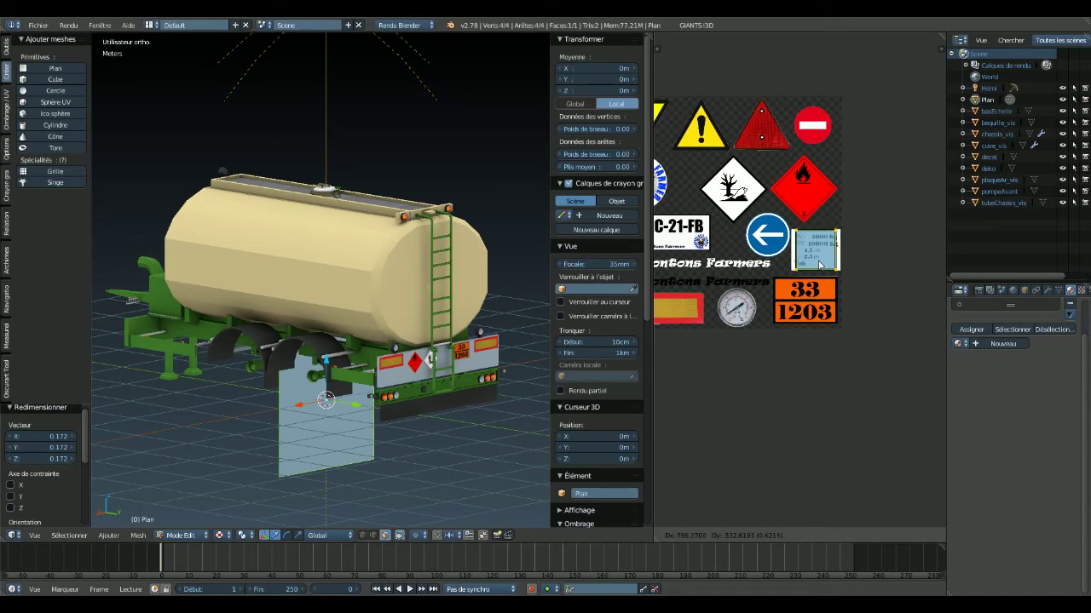
{"action": "left_click", "coordinate": [820, 264]}
{"action": "scroll", "coordinate": [821, 265], "scroll_direction": "up", "scroll_amount": 3}
{"action": "scroll", "coordinate": [821, 264], "scroll_direction": "up", "scroll_amount": 1}
{"action": "scroll", "coordinate": [821, 264], "scroll_direction": "up", "scroll_amount": 2}
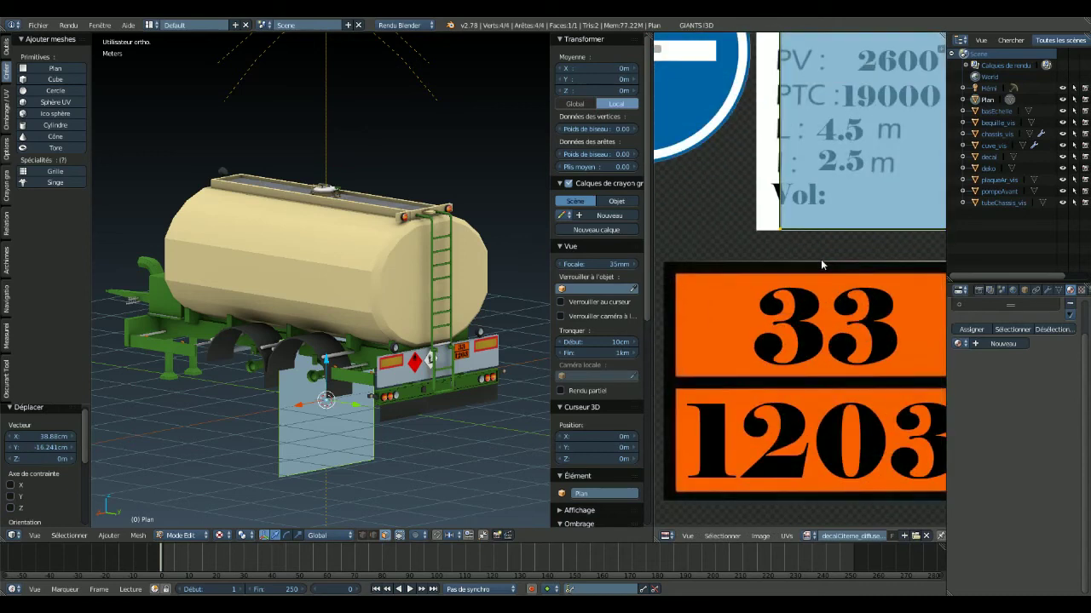
{"action": "middle_click_drag", "start_coordinate": [820, 259], "coordinate": [722, 456]}
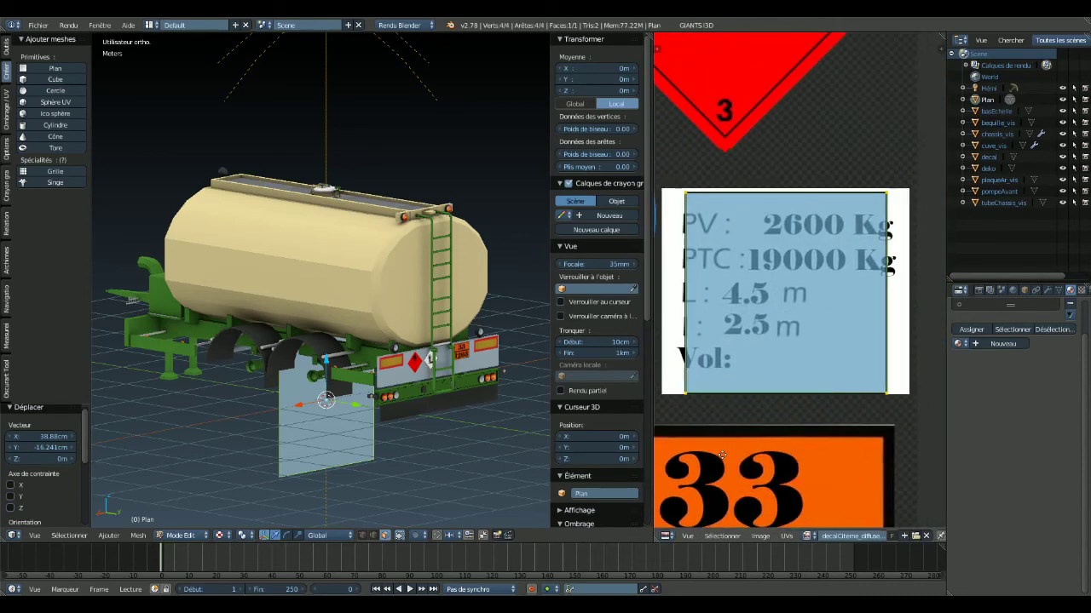
- Scale the UV island along Y, nudge it vertically, and widen it along X to match the plate
{"action": "key", "text": "s"}
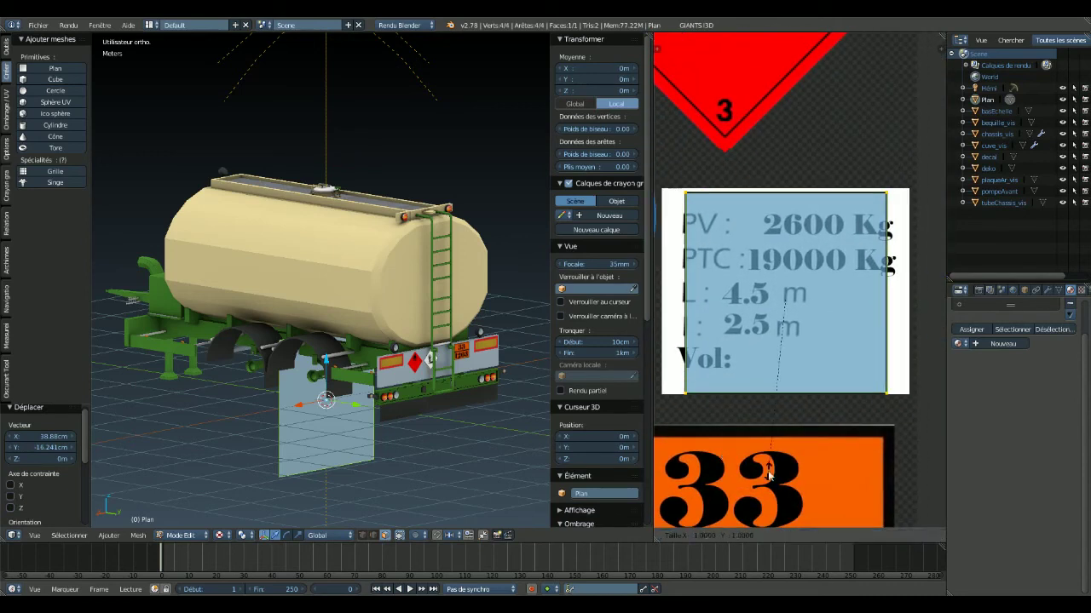
{"action": "key", "text": "y"}
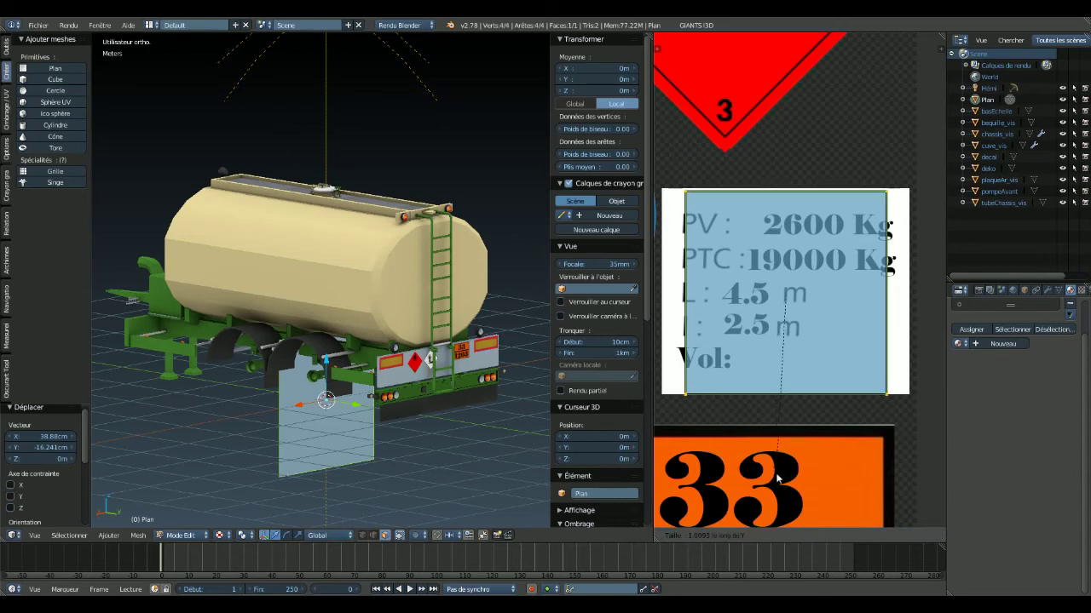
{"action": "left_click", "coordinate": [779, 481]}
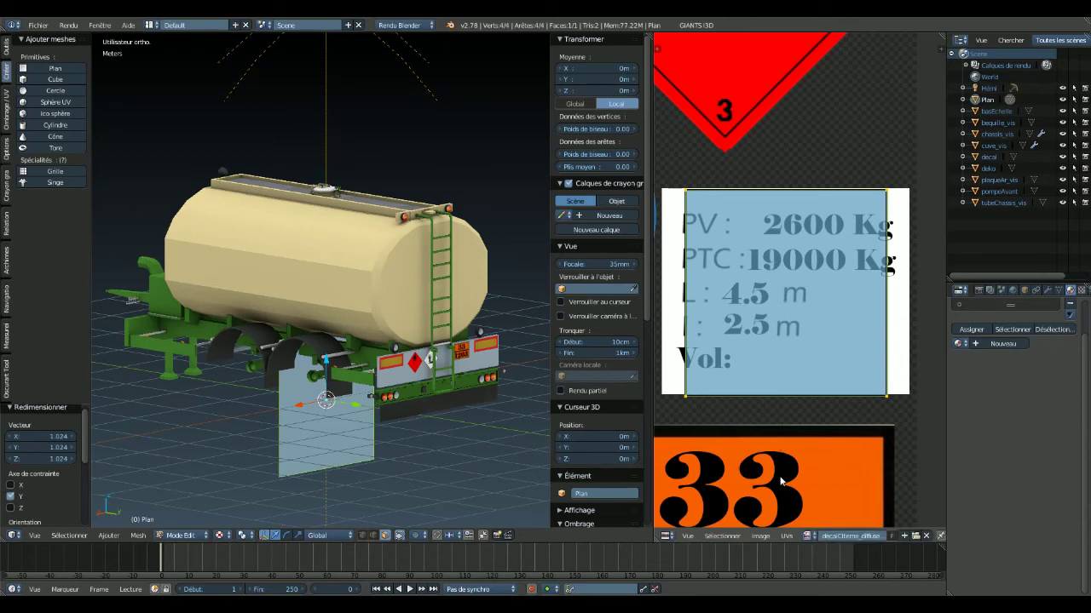
{"action": "key", "text": "g"}
{"action": "key", "text": "y"}
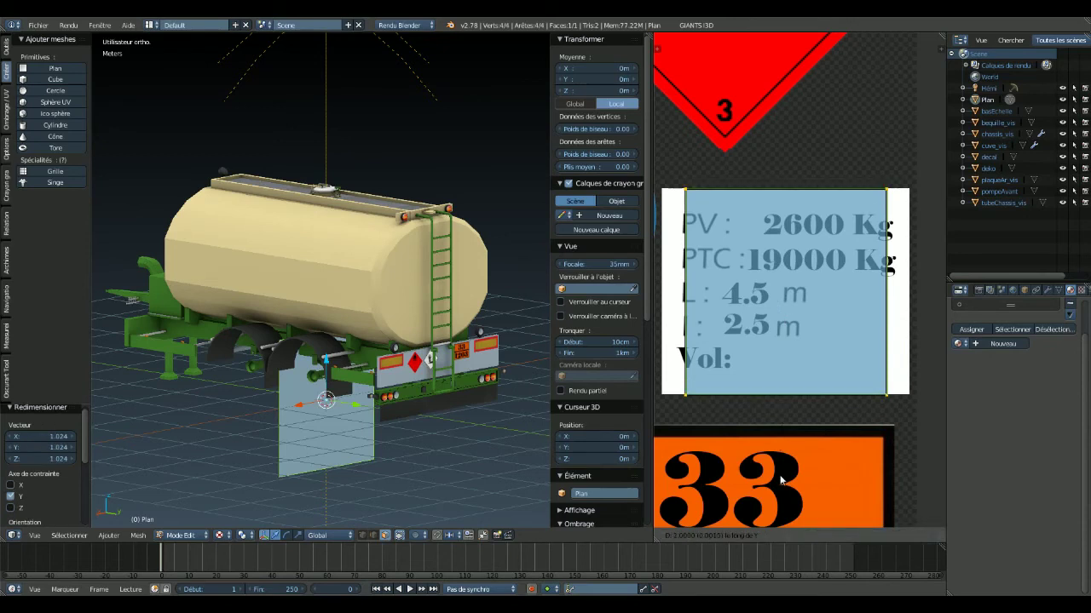
{"action": "left_click", "coordinate": [780, 482]}
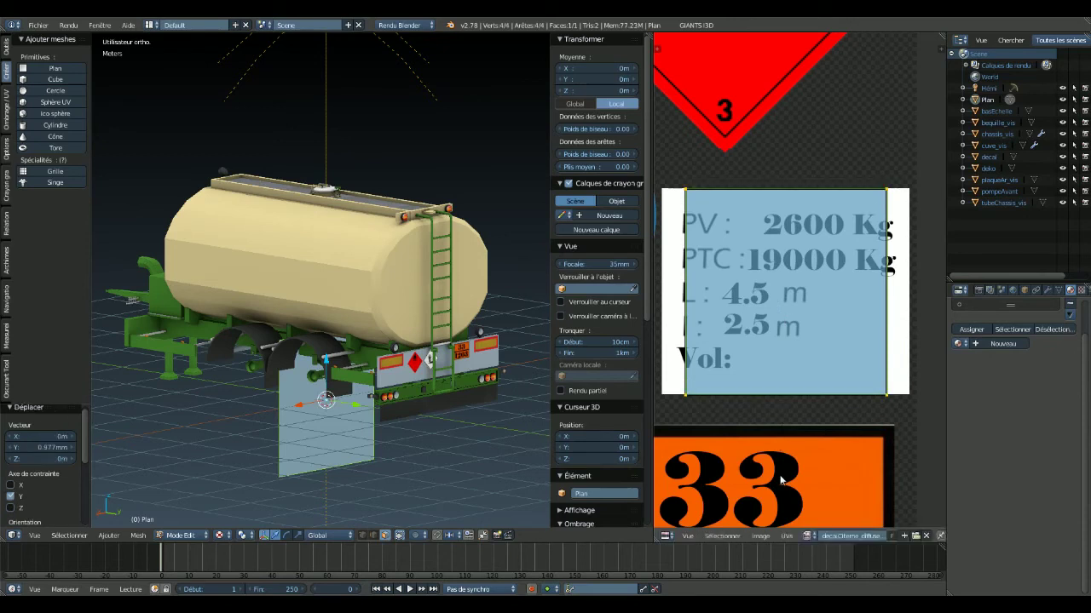
{"action": "key", "text": "s"}
{"action": "key", "text": "x"}
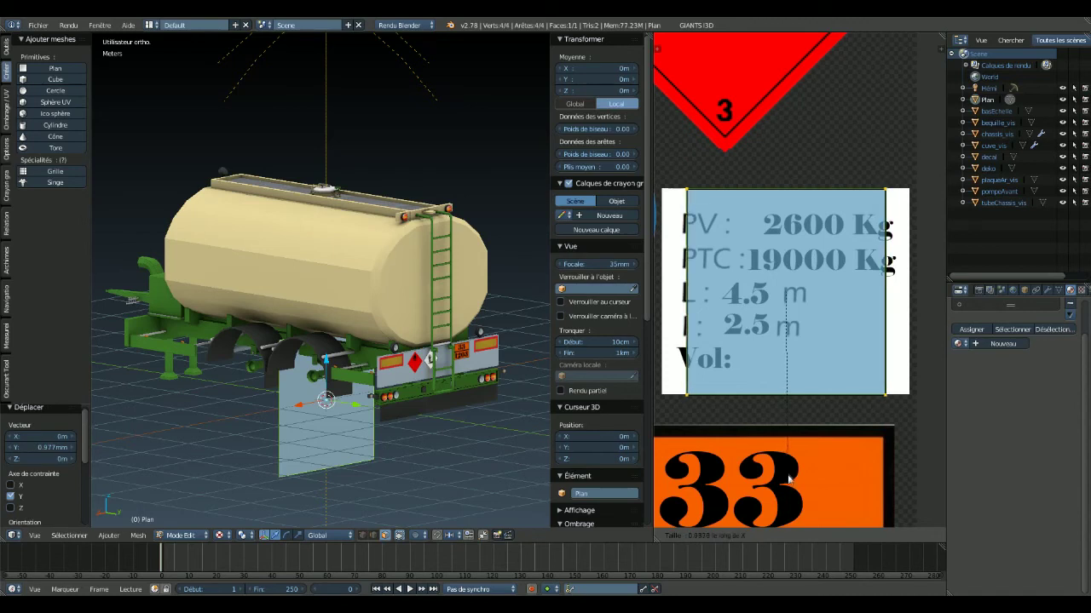
{"action": "left_click", "coordinate": [771, 518]}
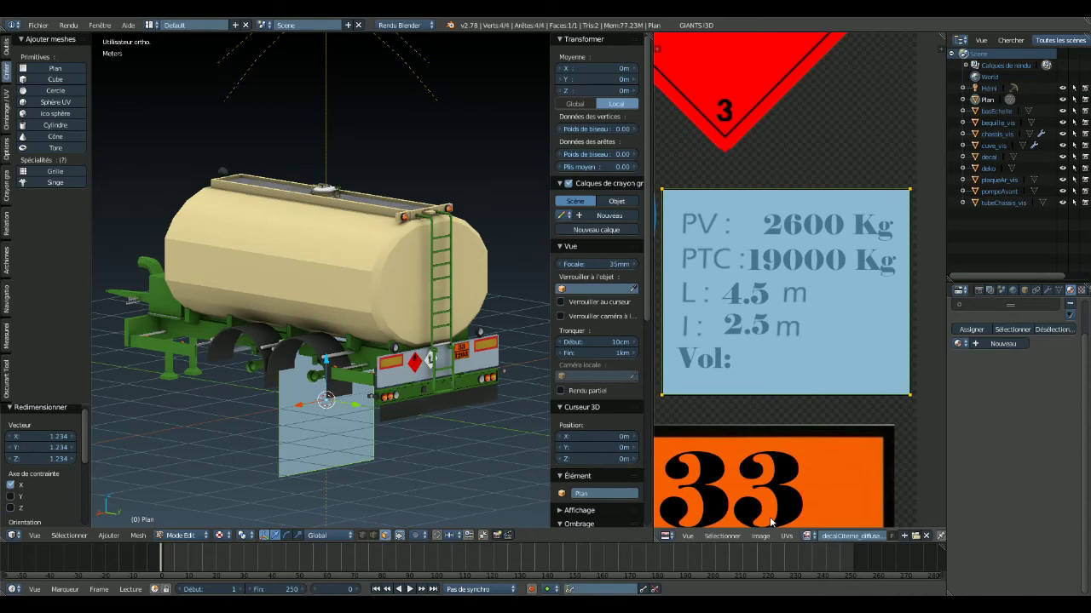
- Assign decal_mat to the plane and rotate its UVs 180° so the plate reads upright
{"action": "left_click", "coordinate": [958, 344]}
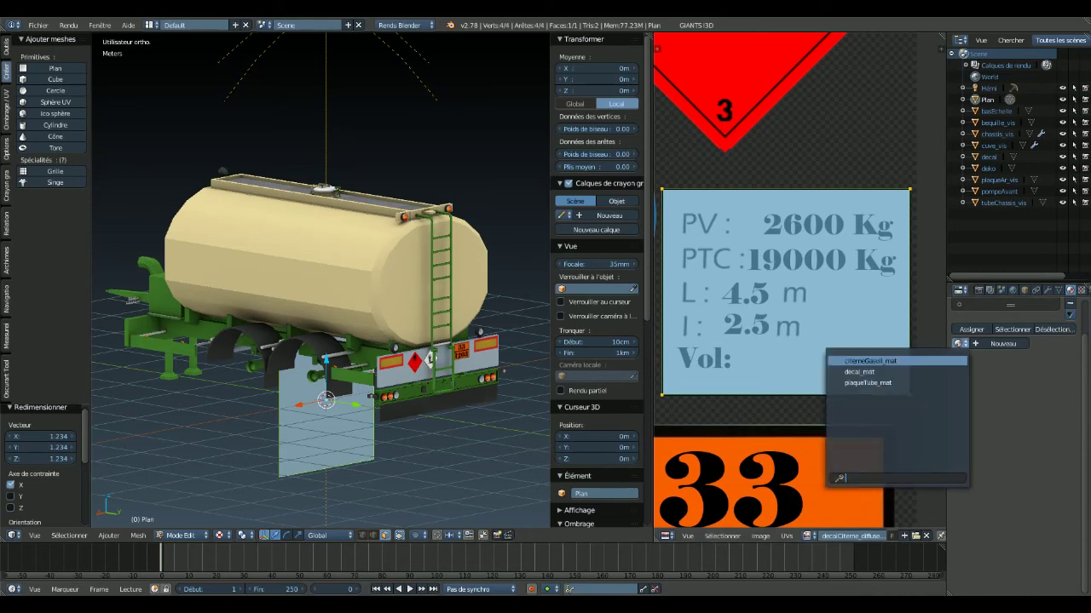
{"action": "left_click", "coordinate": [887, 371]}
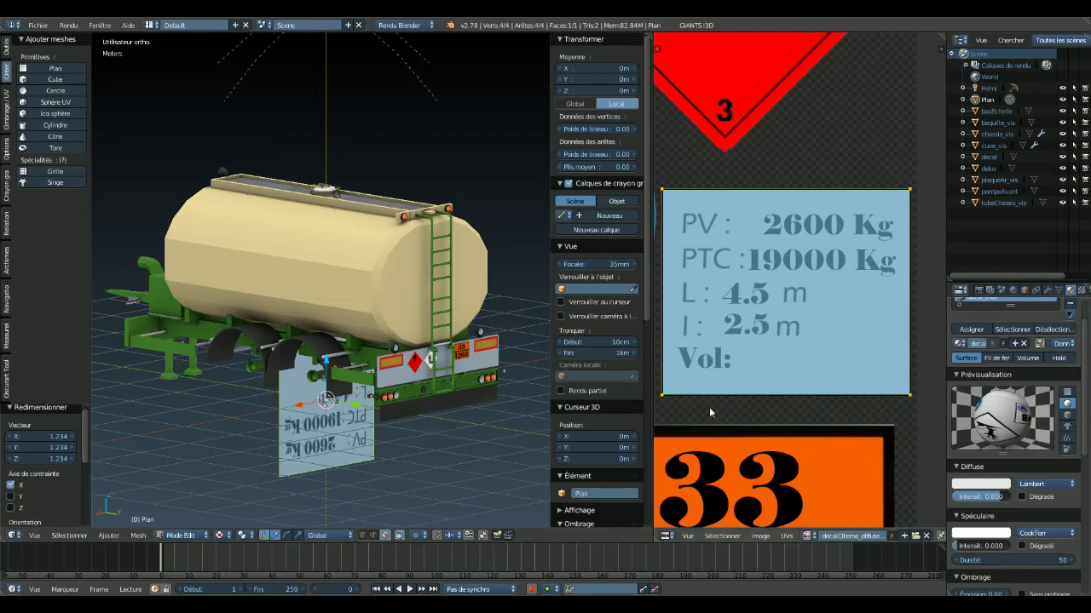
{"action": "type", "text": "r180"}
{"action": "key", "text": "Return"}
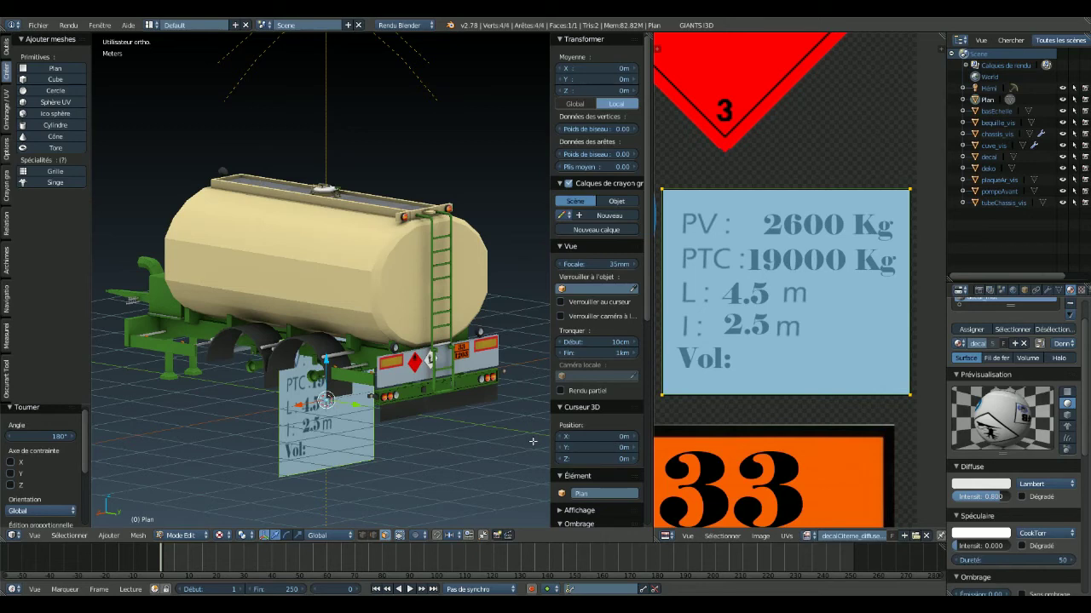
- Try turning the plane 180° about Z, then undo that turn
{"action": "type", "text": "rz18"}
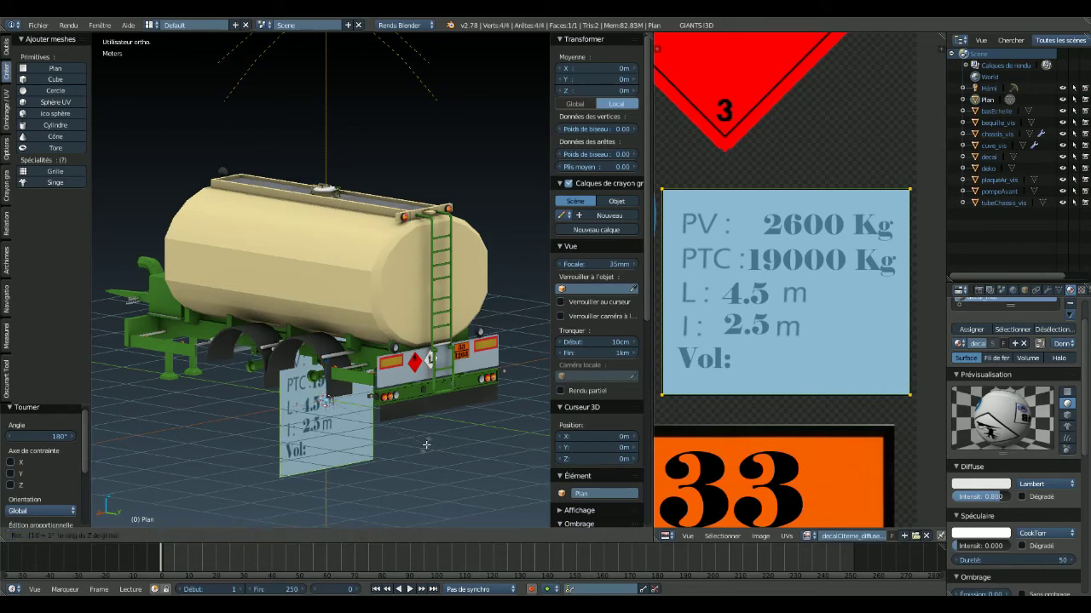
{"action": "type", "text": "0"}
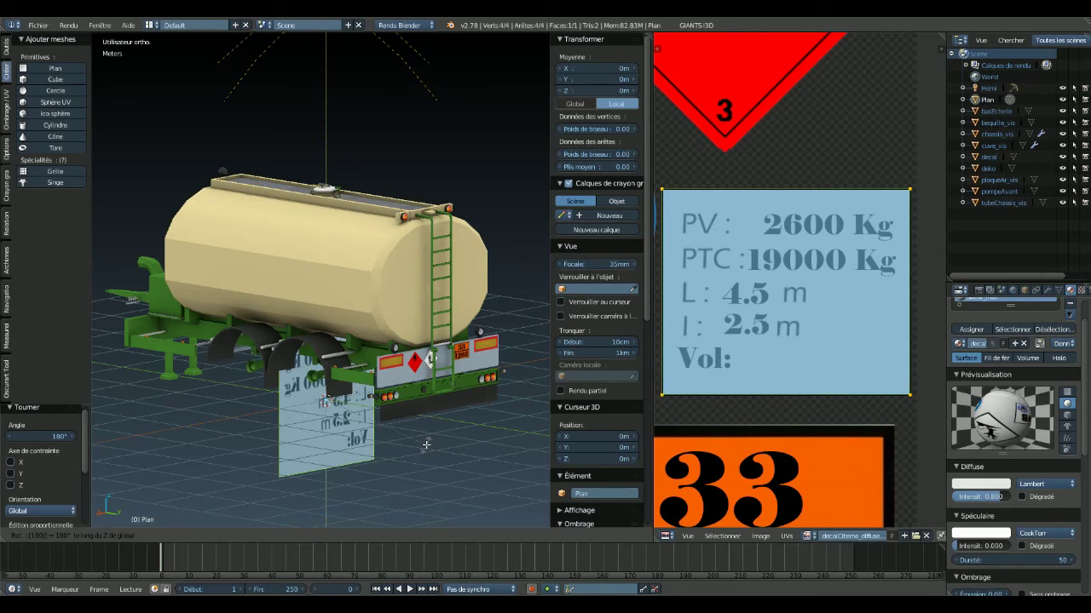
{"action": "key", "text": "Return"}
{"action": "key", "text": "ctrl+z"}
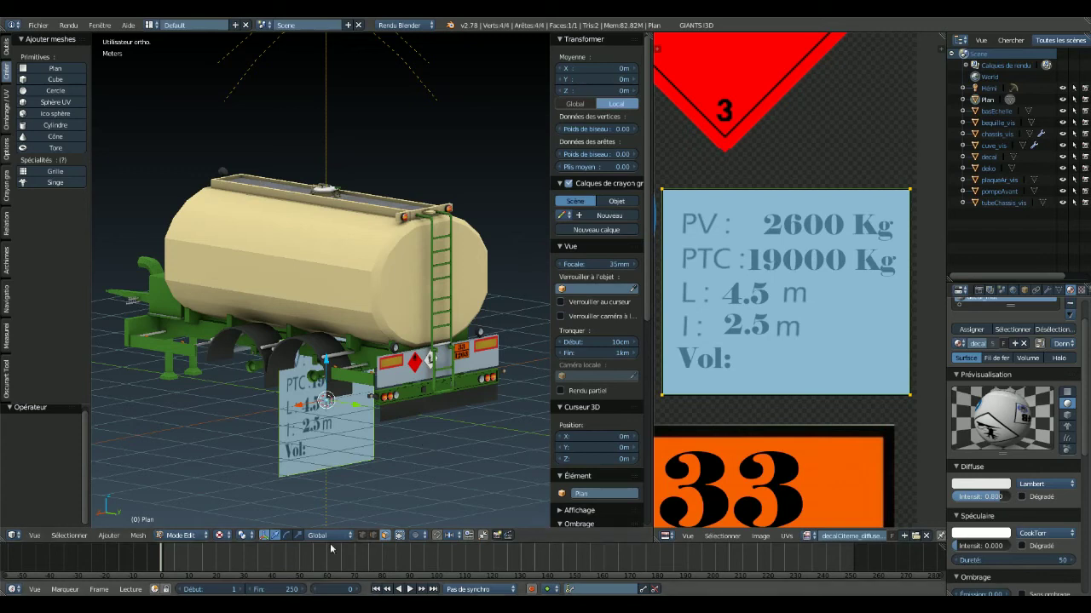
- Rotate the decal plane about Z with its angle set exactly to -180°
{"action": "left_click", "coordinate": [286, 536]}
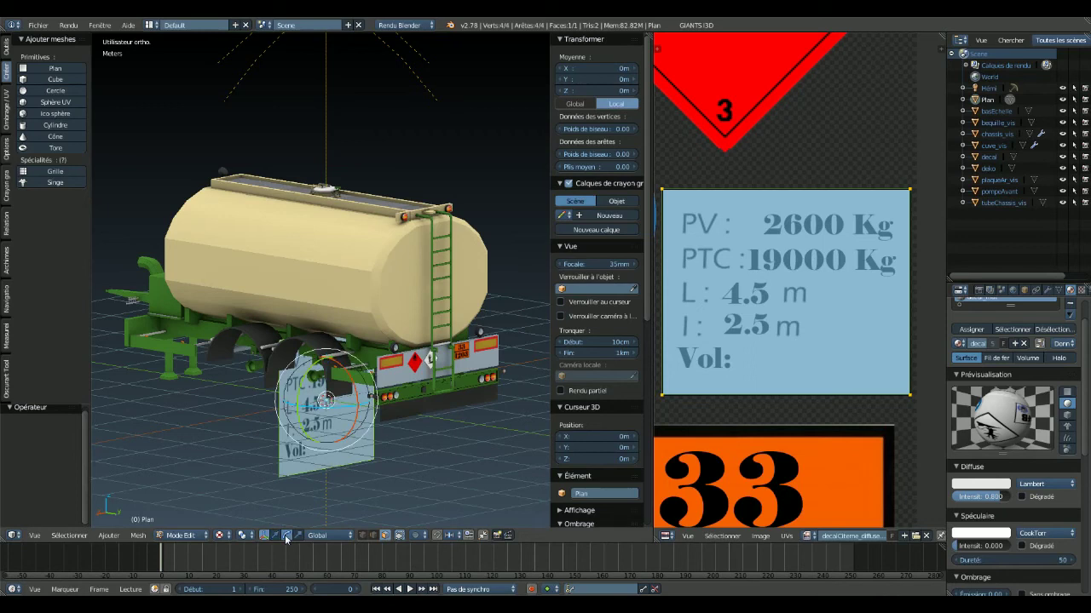
{"action": "key", "text": "r"}
{"action": "key", "text": "z"}
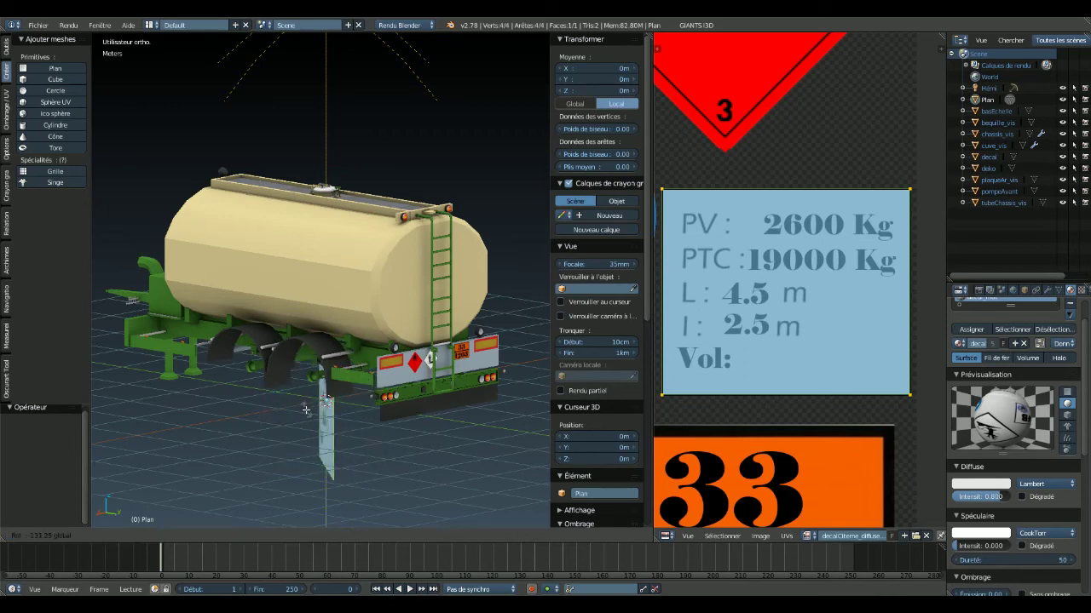
{"action": "key", "text": "Return"}
{"action": "left_click", "coordinate": [46, 435]}
{"action": "type", "text": "-180"}
{"action": "key", "text": "Return"}
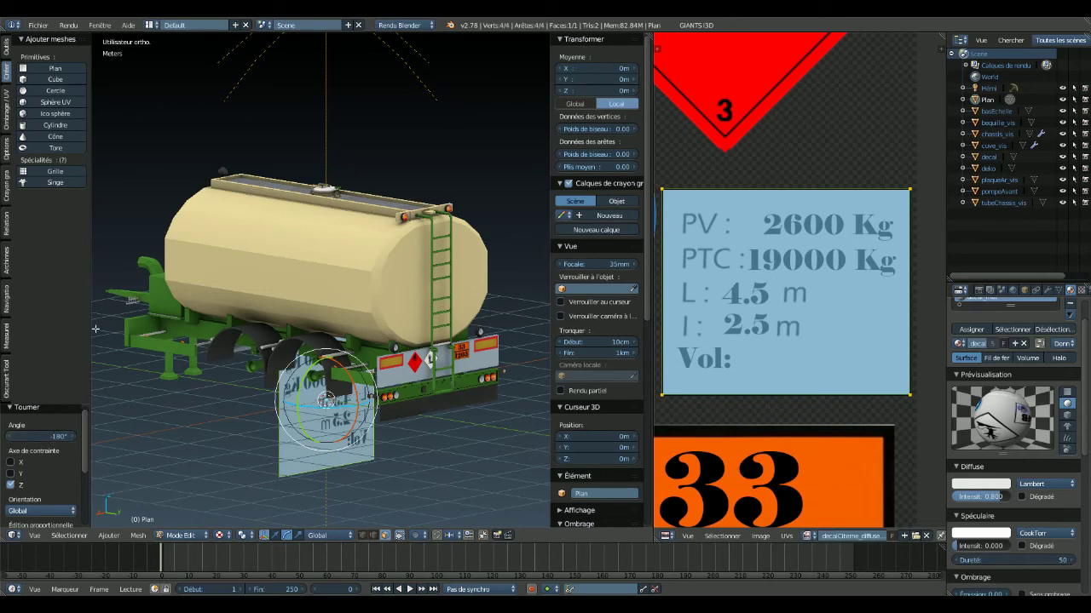
- Slide the plane -2.954 m along Y and switch to the front view
{"action": "left_click", "coordinate": [275, 535]}
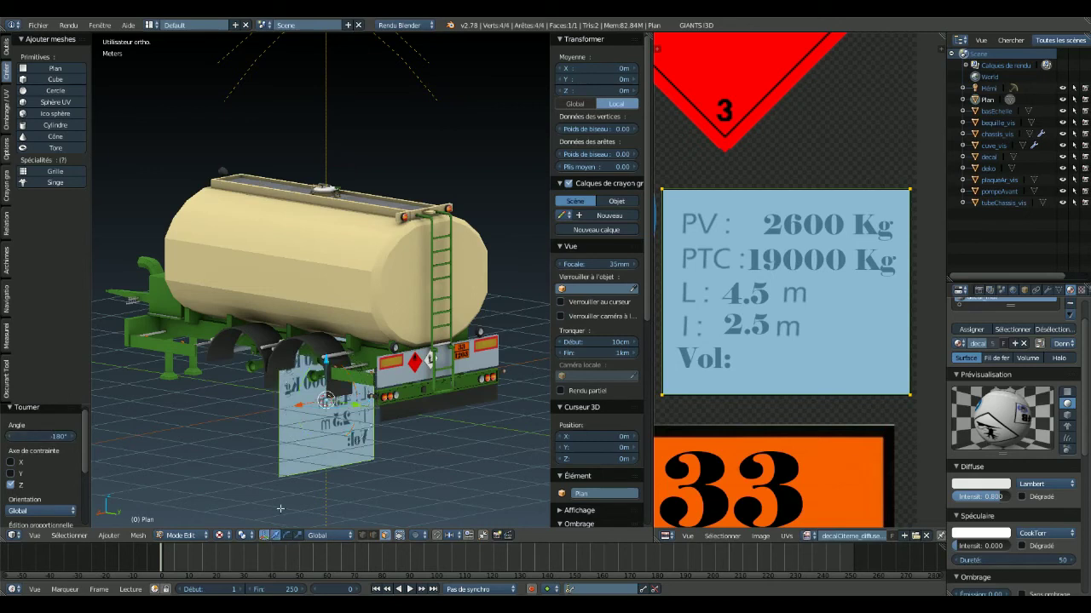
{"action": "left_click_drag", "start_coordinate": [352, 404], "coordinate": [207, 370]}
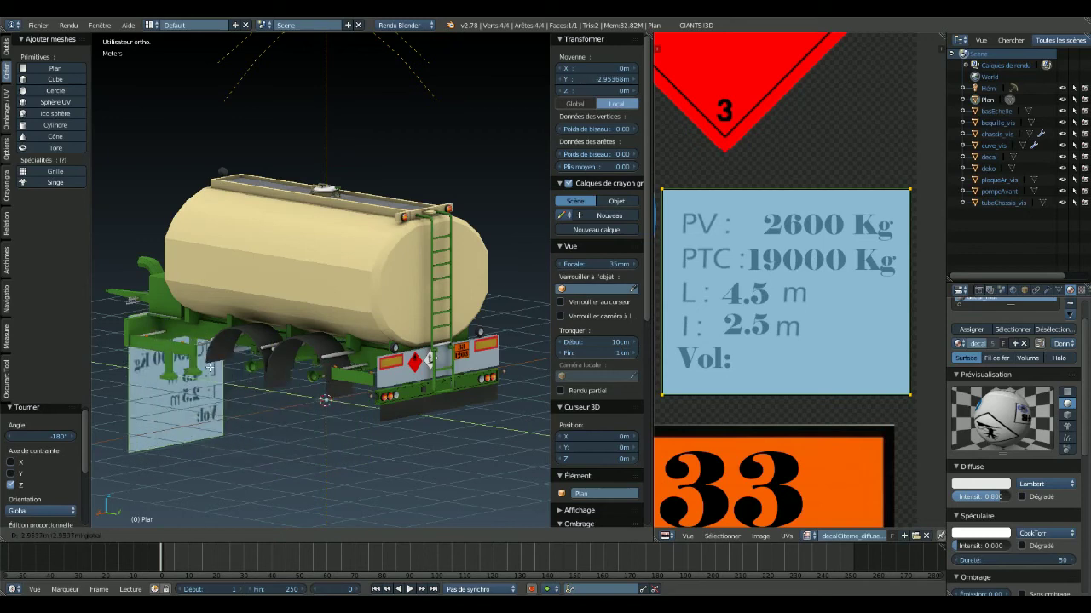
{"action": "key", "text": "KP_1"}
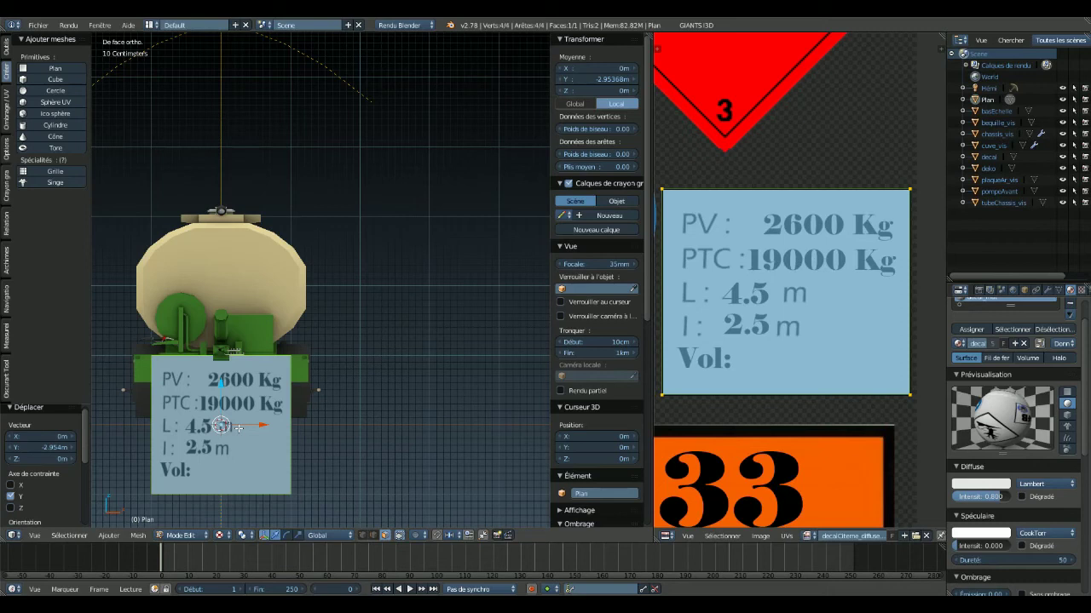
- Shrink the decal plane to about a tenth of its size and raise it 75 cm
{"action": "key", "text": "s"}
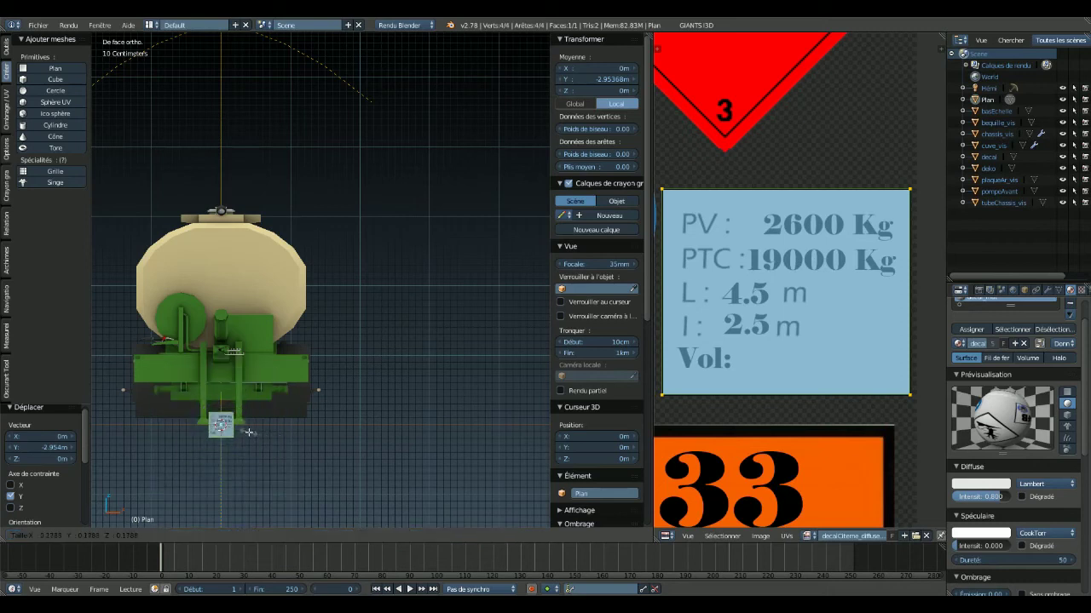
{"action": "left_click", "coordinate": [237, 428]}
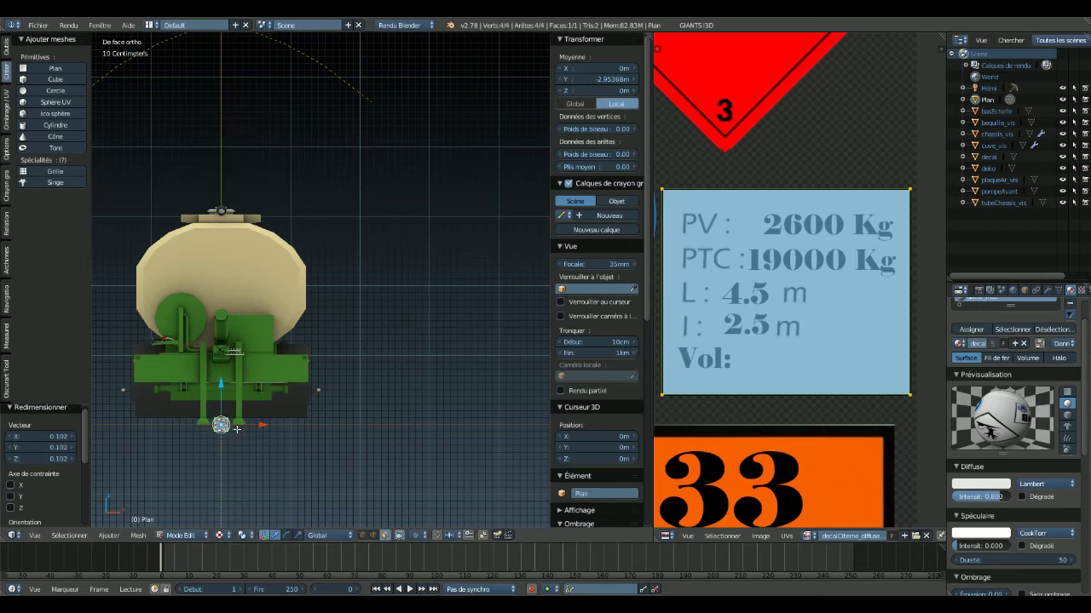
{"action": "key", "text": "g"}
{"action": "key", "text": "z"}
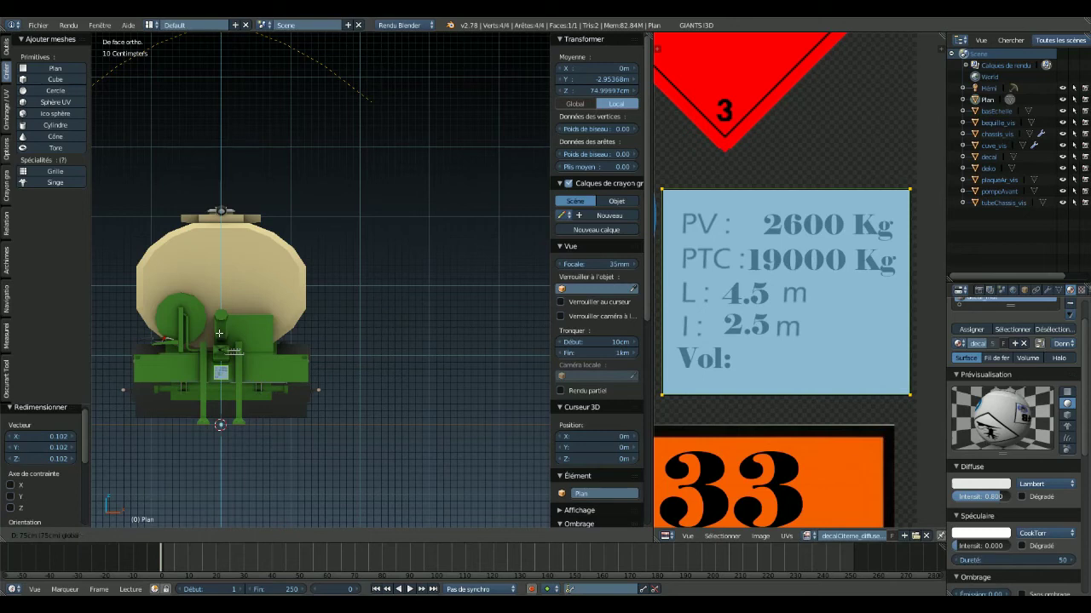
{"action": "left_click", "coordinate": [219, 333]}
- Shift the plane -1.088 m along X and bring the chassis side into view
{"action": "key", "text": "g"}
{"action": "key", "text": "x"}
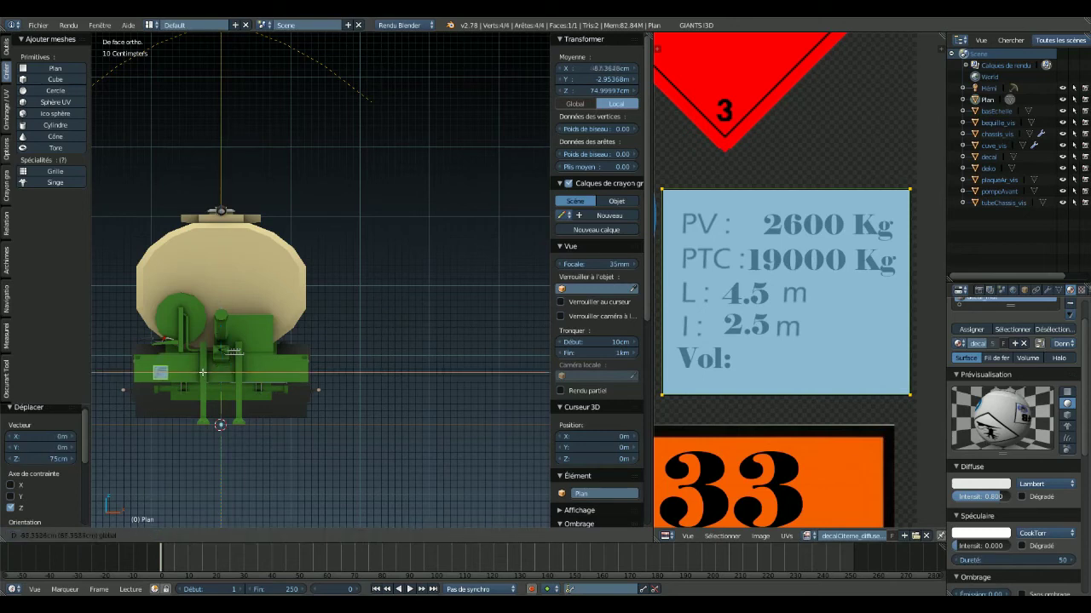
{"action": "left_click", "coordinate": [187, 372]}
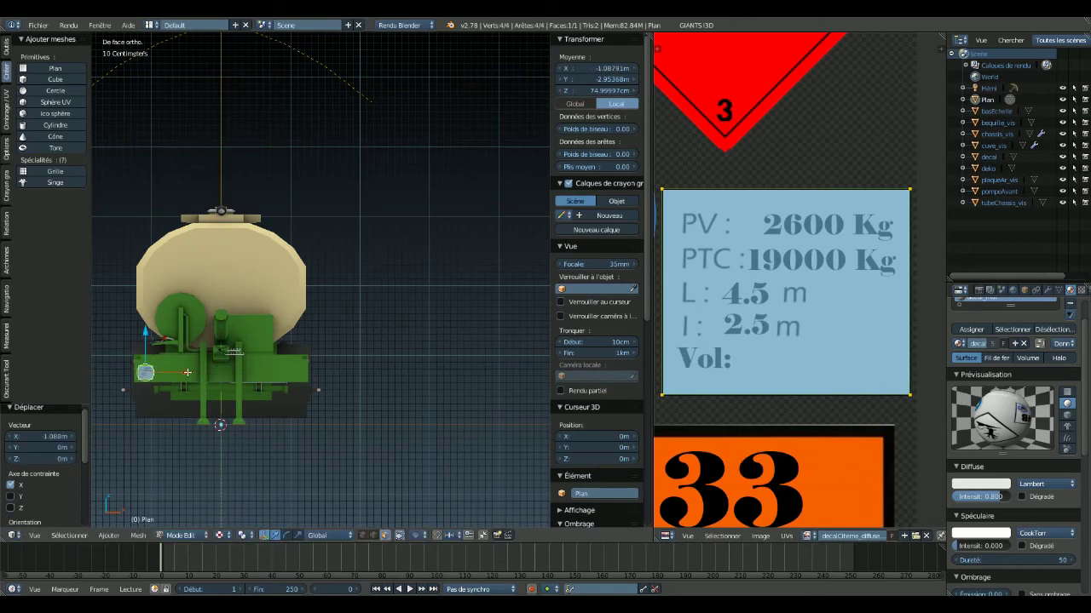
{"action": "scroll", "coordinate": [430, 319], "scroll_direction": "up", "scroll_amount": 3}
{"action": "scroll", "coordinate": [430, 318], "scroll_direction": "up", "scroll_amount": 2}
{"action": "middle_click_drag", "start_coordinate": [429, 319], "coordinate": [160, 249], "text": "shift"}
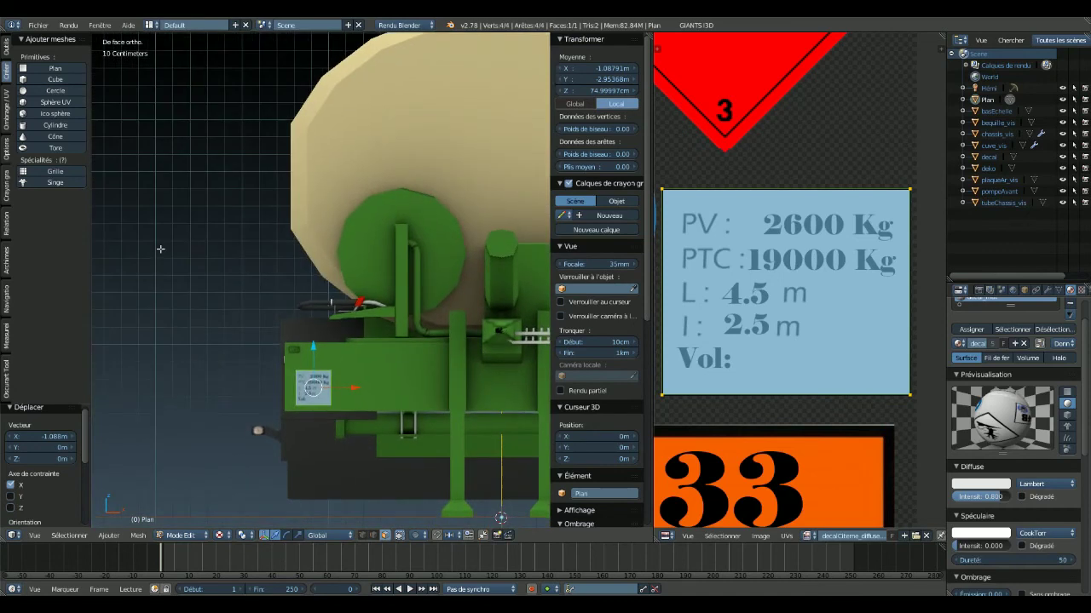
{"action": "scroll", "coordinate": [275, 377], "scroll_direction": "up", "scroll_amount": 2}
{"action": "scroll", "coordinate": [284, 326], "scroll_direction": "up", "scroll_amount": 2}
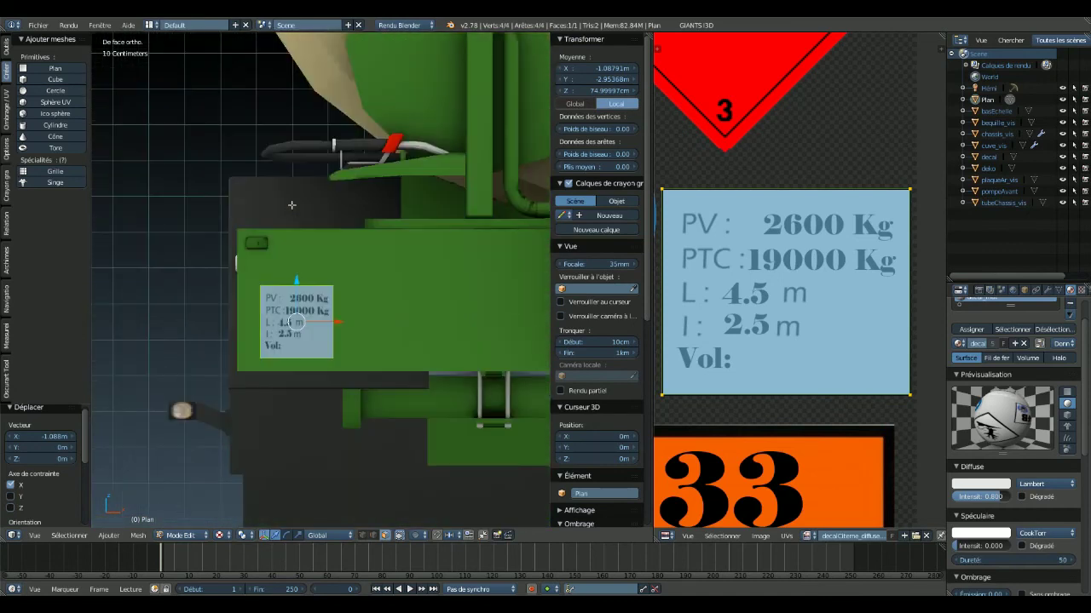
{"action": "mouse_move", "coordinate": [291, 205]}
{"action": "middle_mouse_down"}
{"action": "mouse_move", "coordinate": [345, 287]}
{"action": "mouse_move", "coordinate": [249, 186]}
{"action": "mouse_move", "coordinate": [183, 174]}
{"action": "mouse_move", "coordinate": [112, 246]}
{"action": "middle_mouse_up"}
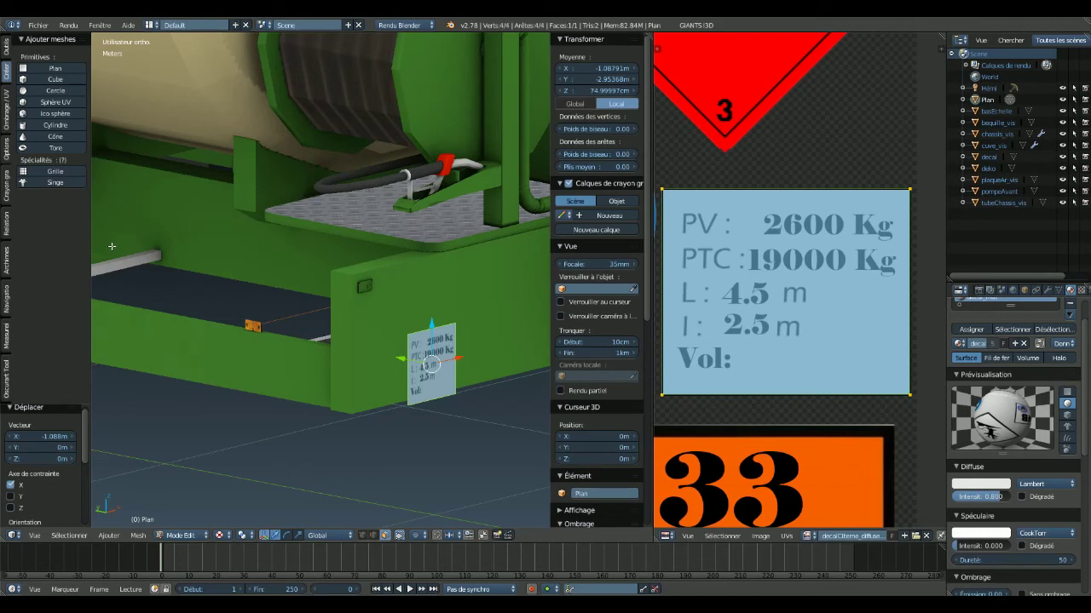
- Slide the decal plane onto the green chassis panel and centre it in front view
{"action": "key", "text": "g"}
{"action": "key", "text": "x"}
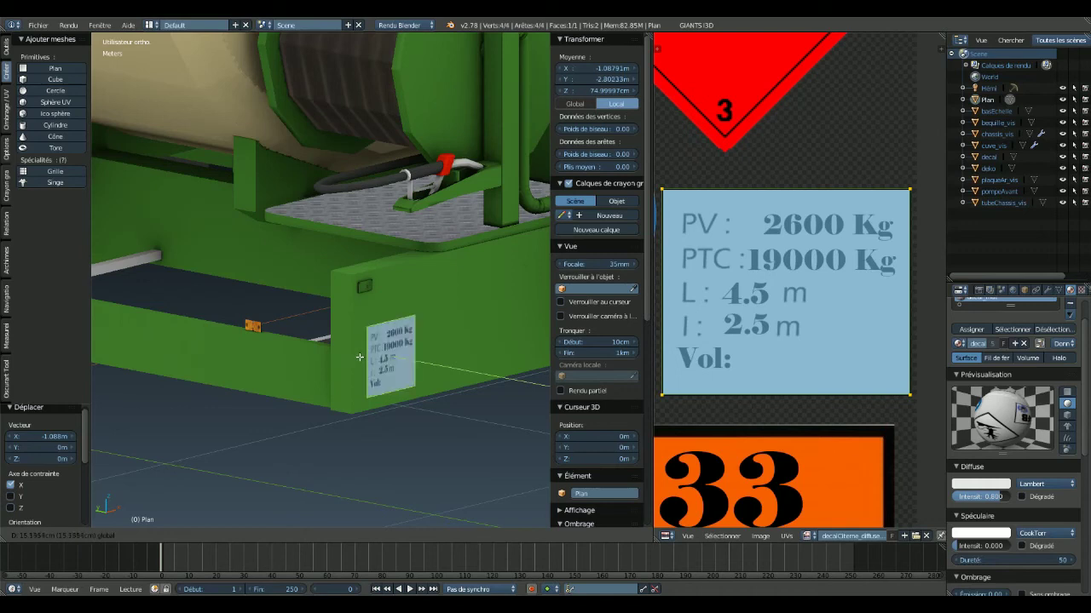
{"action": "left_click", "coordinate": [359, 357]}
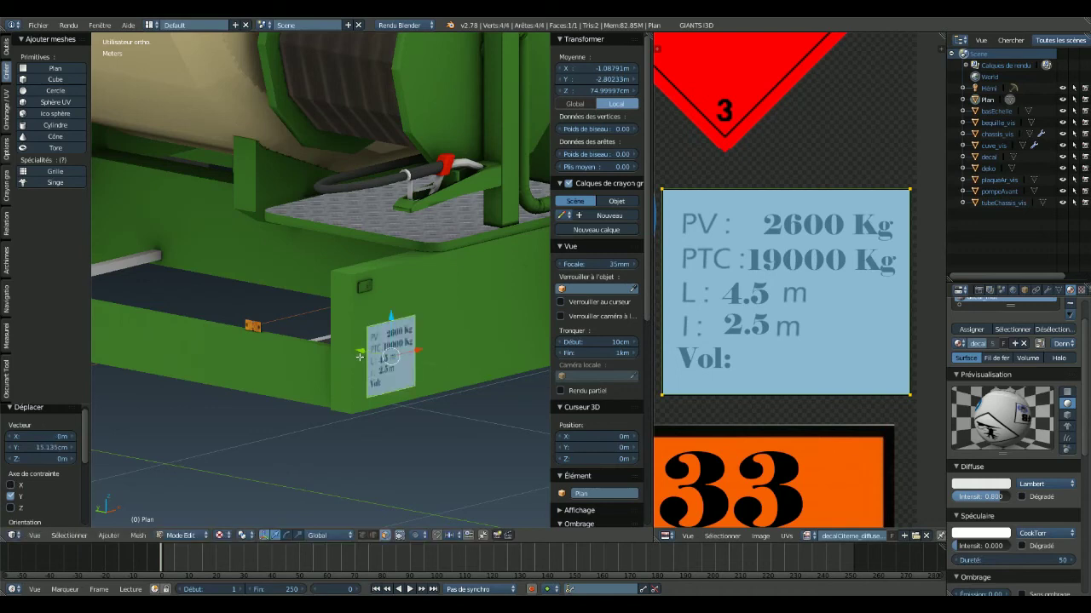
{"action": "key", "text": "KP_1"}
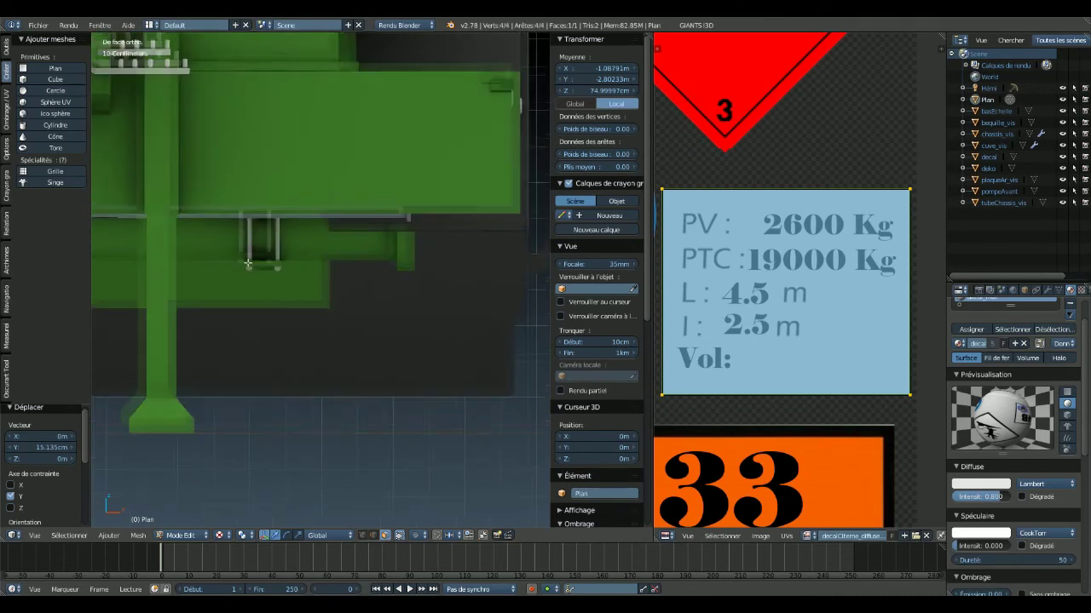
{"action": "middle_click_drag", "start_coordinate": [494, 404], "coordinate": [442, 389], "text": "shift"}
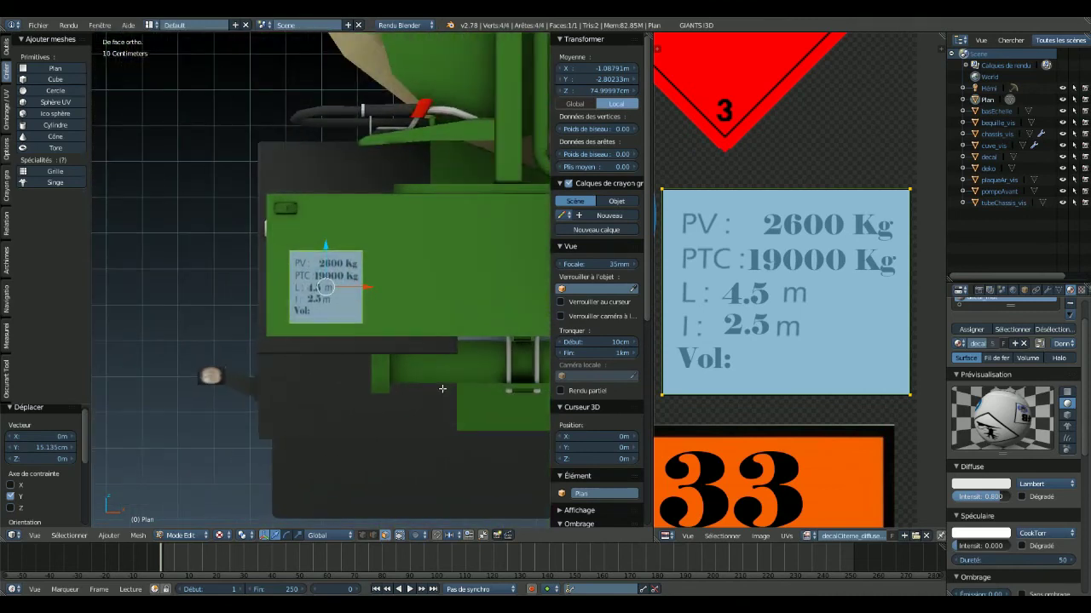
- Stretch the decal 1.33× along X, deselect everything, and return to Object Mode
{"action": "key", "text": "s"}
{"action": "key", "text": "x"}
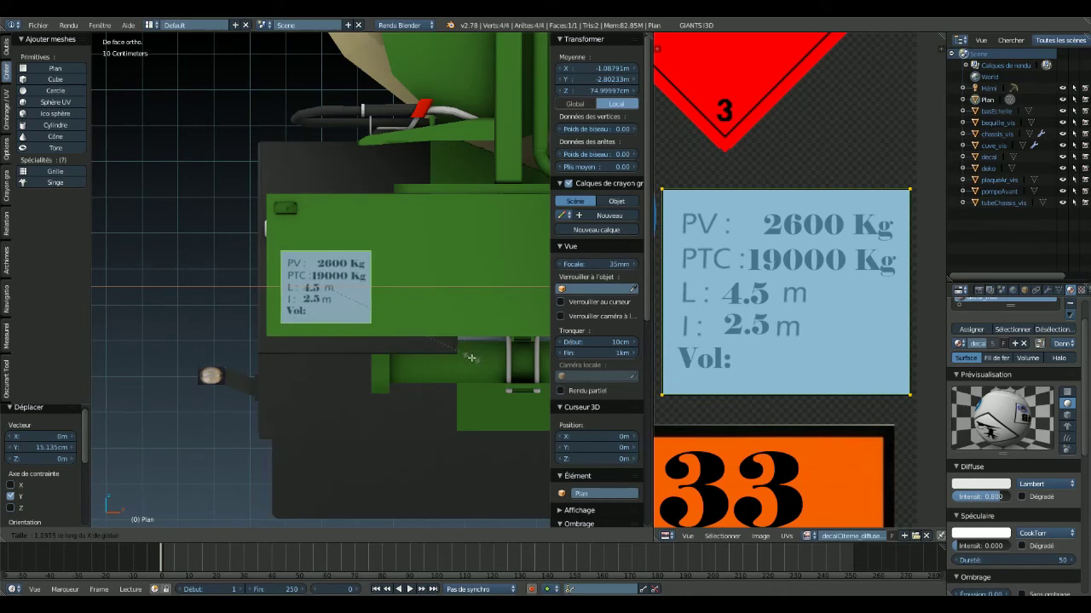
{"action": "left_click", "coordinate": [484, 359]}
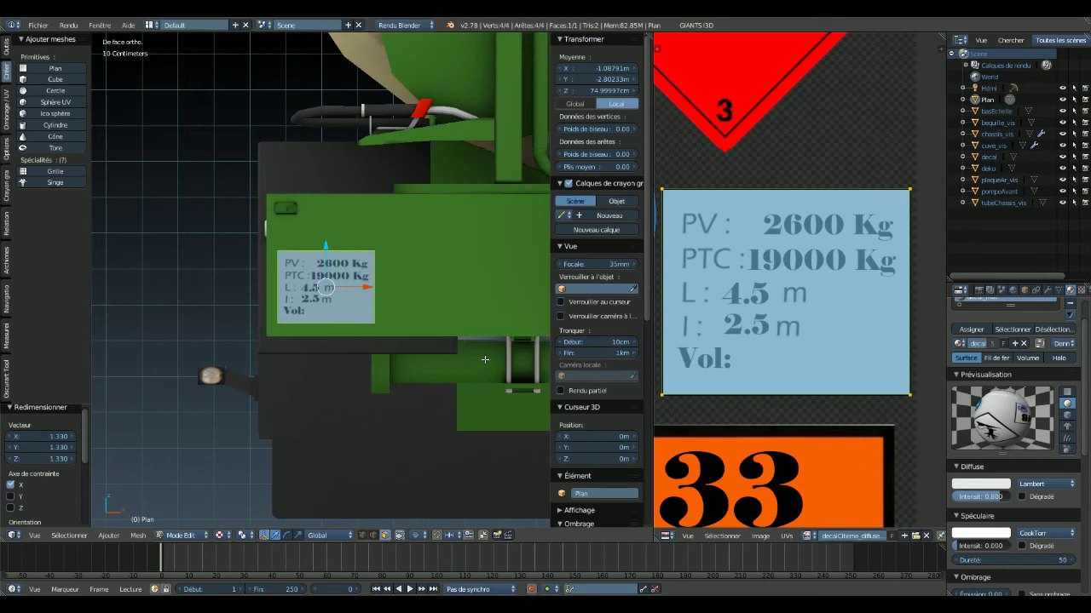
{"action": "key", "text": "a"}
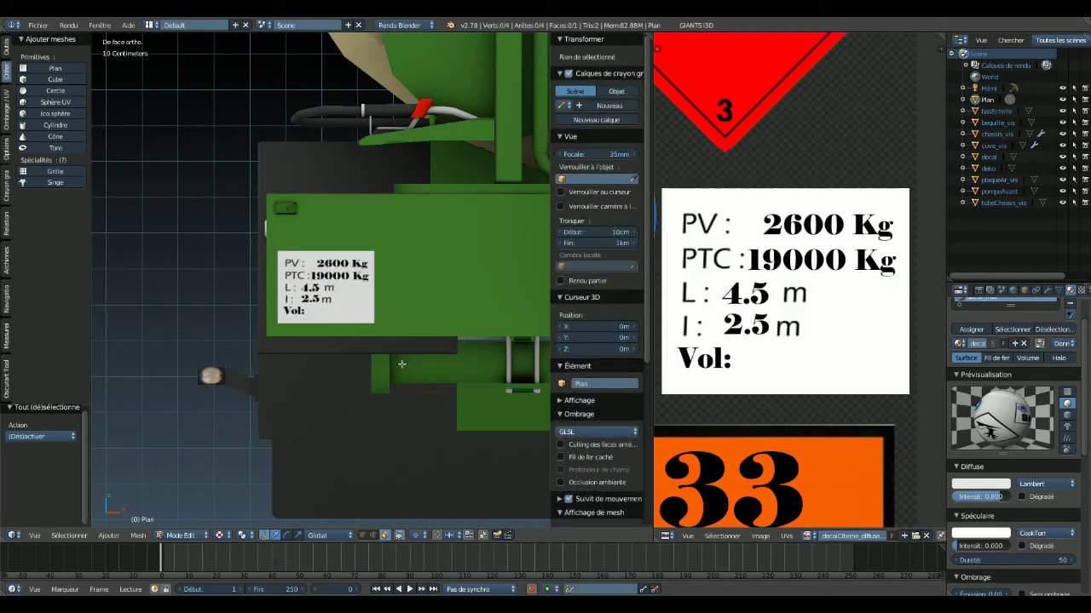
{"action": "key", "text": "Tab"}
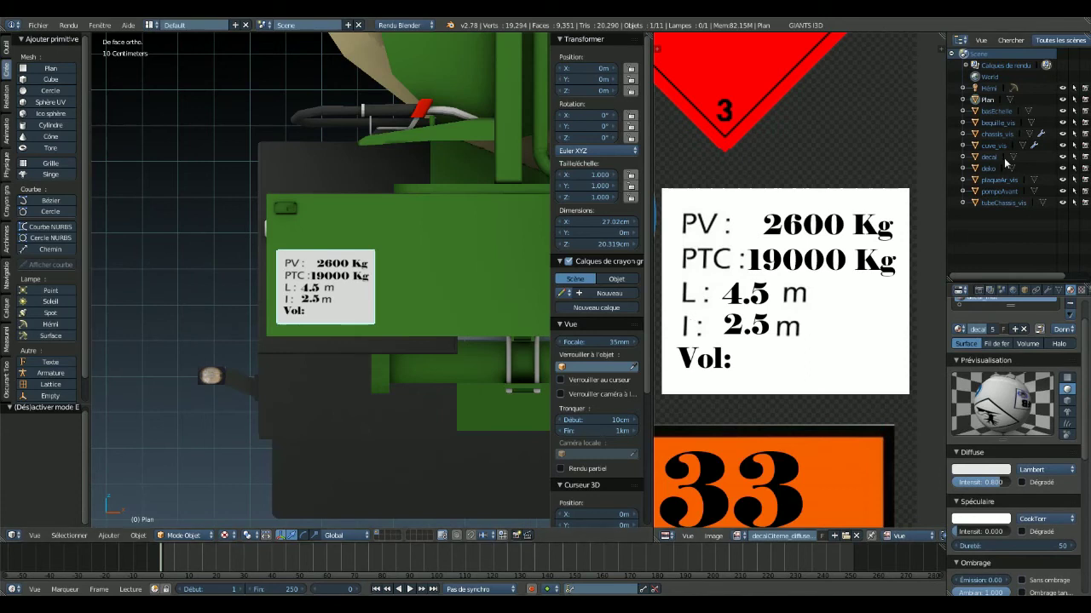
- Join the weight-plate plane into the decal object using Join in the Tools tab
{"action": "left_click", "coordinate": [988, 158]}
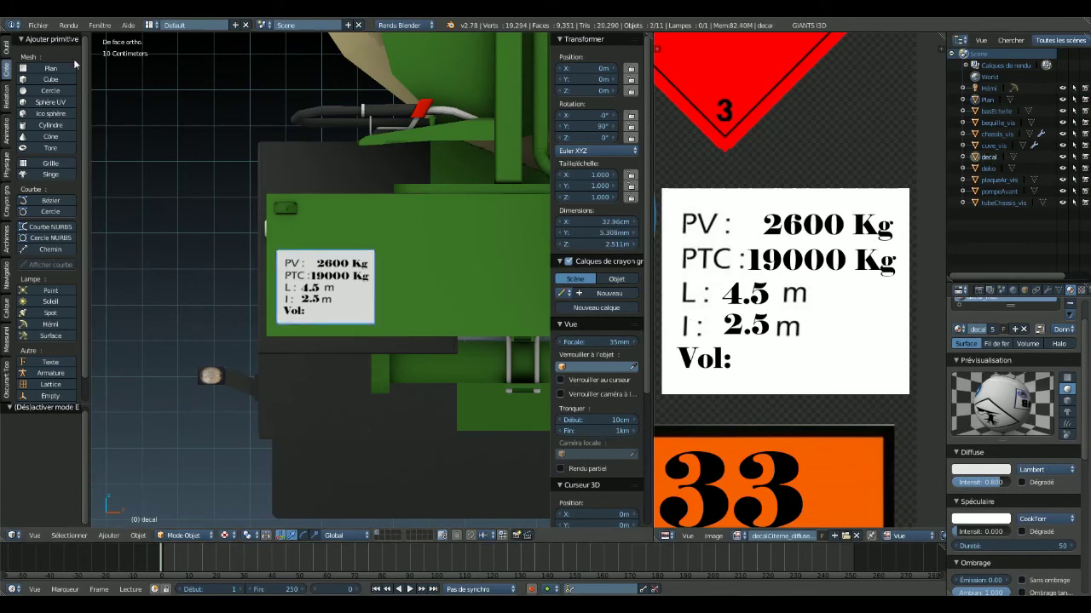
{"action": "left_click", "coordinate": [6, 50]}
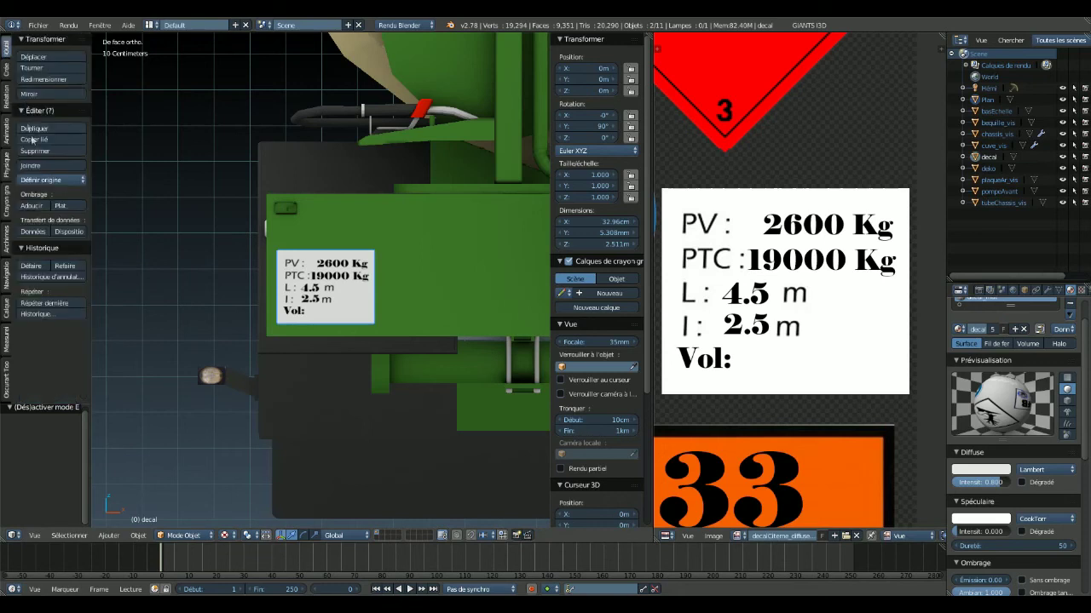
{"action": "left_click", "coordinate": [34, 166]}
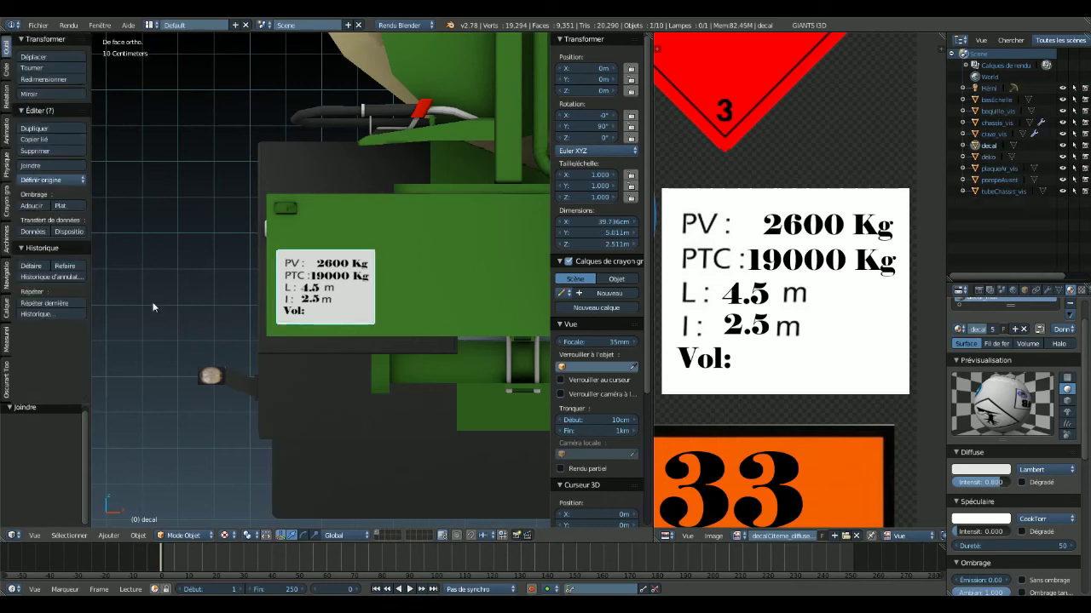
{"action": "key", "text": "a"}
{"action": "mouse_move", "coordinate": [178, 331]}
{"action": "middle_mouse_down"}
{"action": "mouse_move", "coordinate": [244, 306]}
{"action": "mouse_move", "coordinate": [287, 323]}
{"action": "mouse_move", "coordinate": [400, 313]}
{"action": "mouse_move", "coordinate": [403, 284]}
{"action": "mouse_move", "coordinate": [414, 287]}
{"action": "middle_mouse_up"}
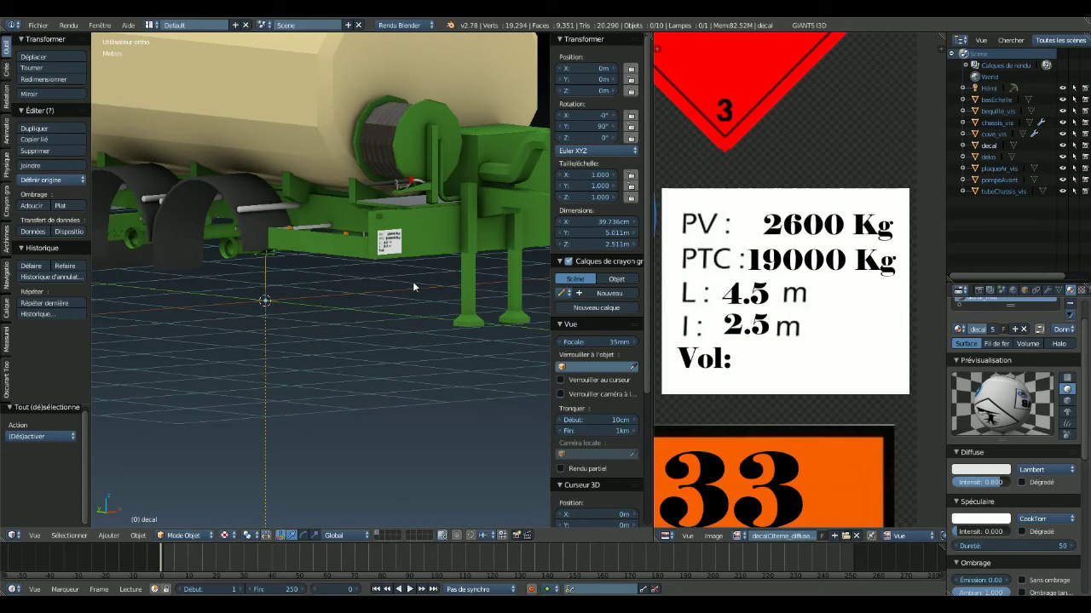
- In chassis_vis Edit Mode, select the small rectangular lamp up to its seams
{"action": "right_click", "coordinate": [443, 226]}
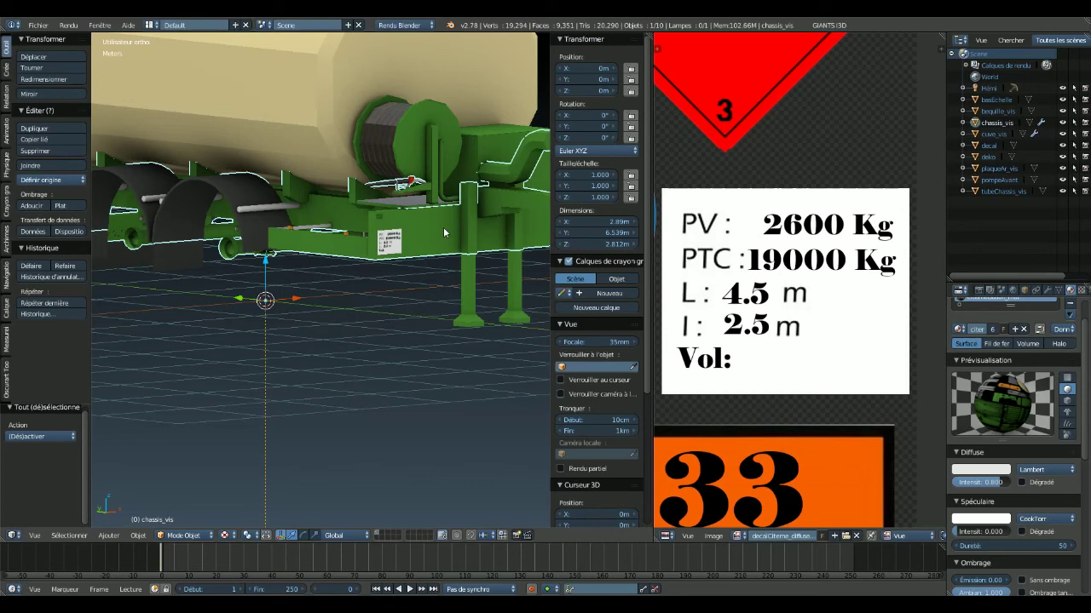
{"action": "key", "text": "Tab"}
{"action": "scroll", "coordinate": [292, 349], "scroll_direction": "up", "scroll_amount": 3}
{"action": "scroll", "coordinate": [293, 350], "scroll_direction": "up", "scroll_amount": 2}
{"action": "scroll", "coordinate": [292, 349], "scroll_direction": "up", "scroll_amount": 3}
{"action": "scroll", "coordinate": [321, 305], "scroll_direction": "up", "scroll_amount": 3}
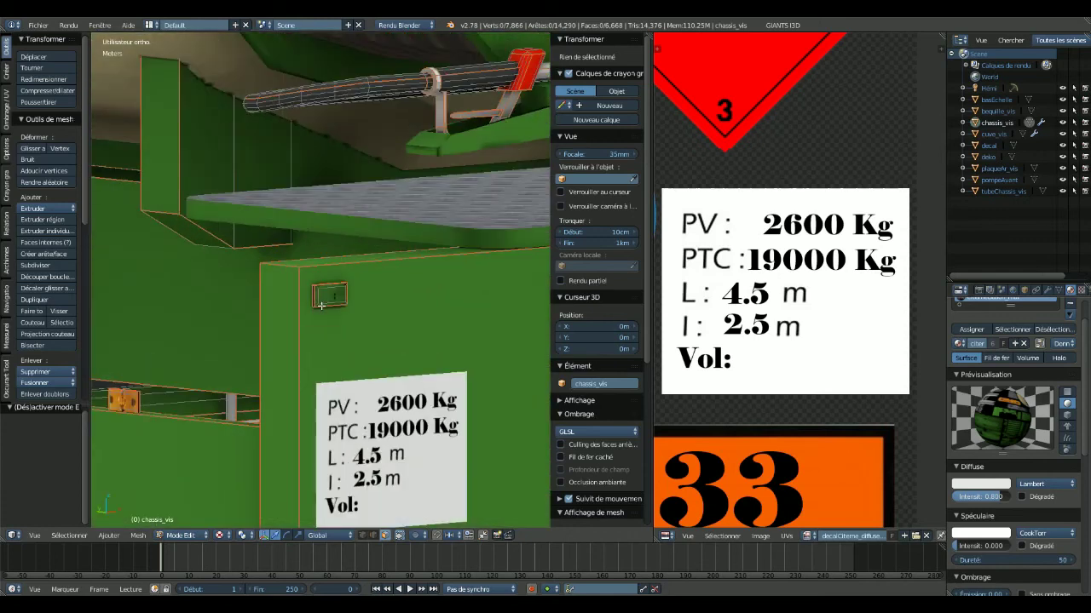
{"action": "right_click", "coordinate": [320, 305]}
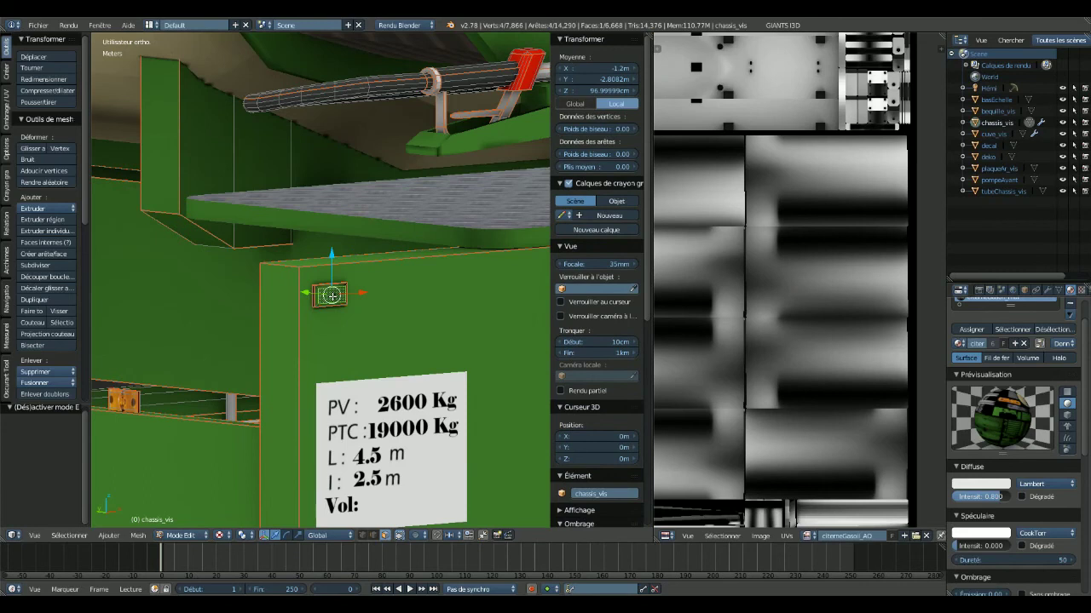
{"action": "key", "text": "ctrl+l"}
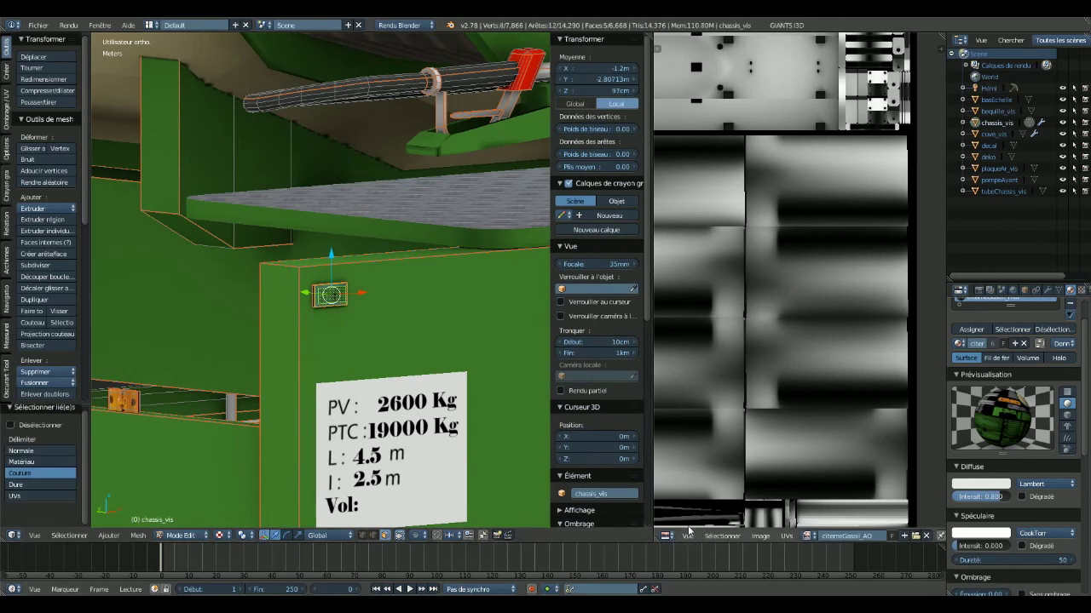
- Display citerneGasoil_diffuse.png behind the UVs in the UV editor
{"action": "scroll", "coordinate": [732, 389], "scroll_direction": "down", "scroll_amount": 3}
{"action": "scroll", "coordinate": [732, 389], "scroll_direction": "down", "scroll_amount": 2}
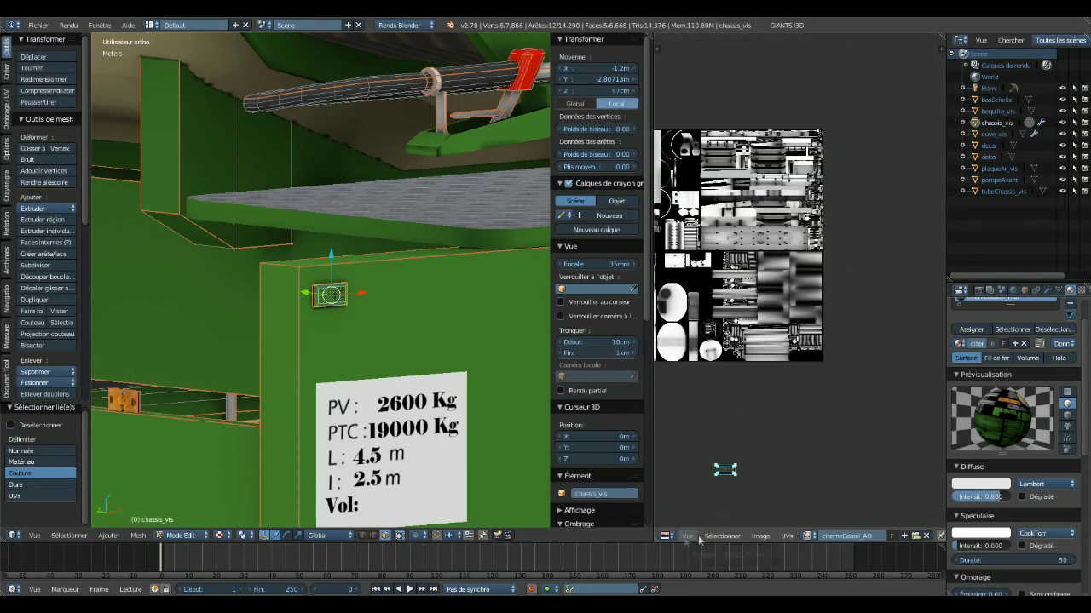
{"action": "left_click", "coordinate": [807, 536]}
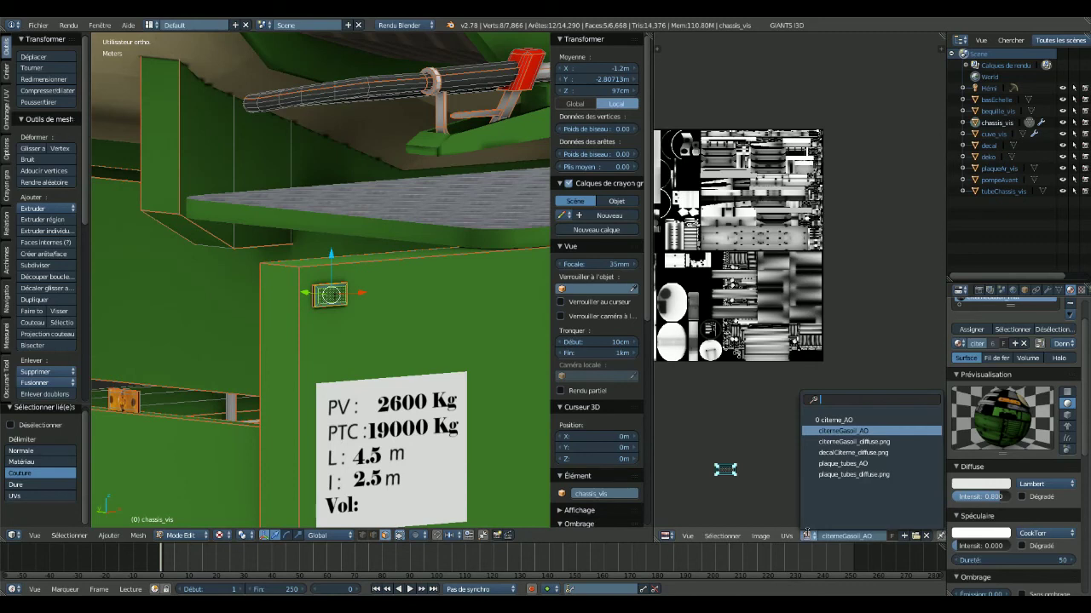
{"action": "left_click", "coordinate": [855, 443]}
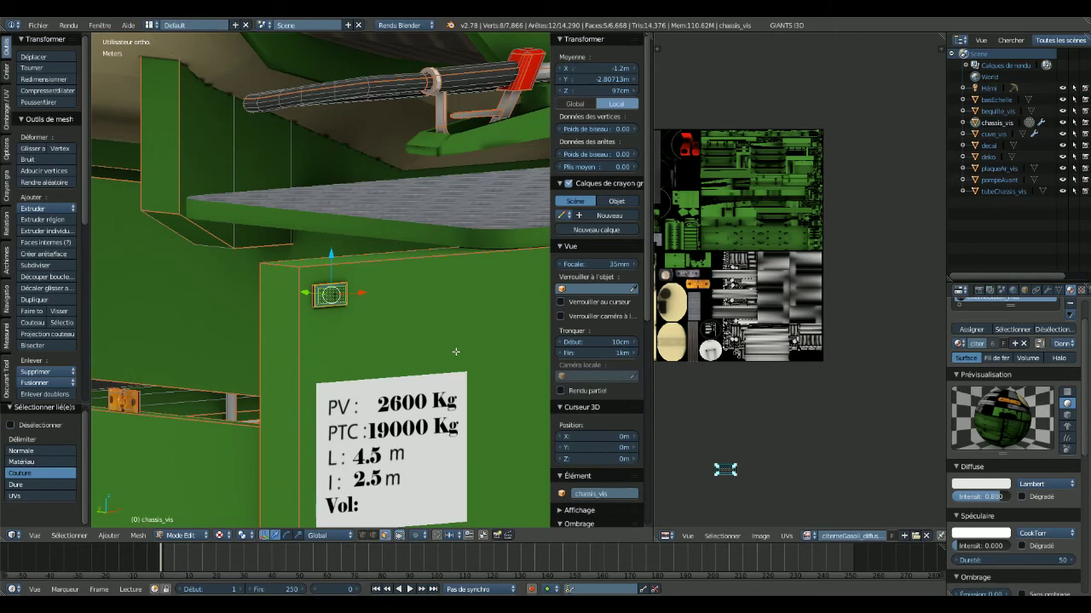
- Add the opposite panel's lamp to the selection and redisplay citerneGasoil_diffuse.png in the UV editor
{"action": "middle_click_drag", "start_coordinate": [455, 351], "coordinate": [507, 400]}
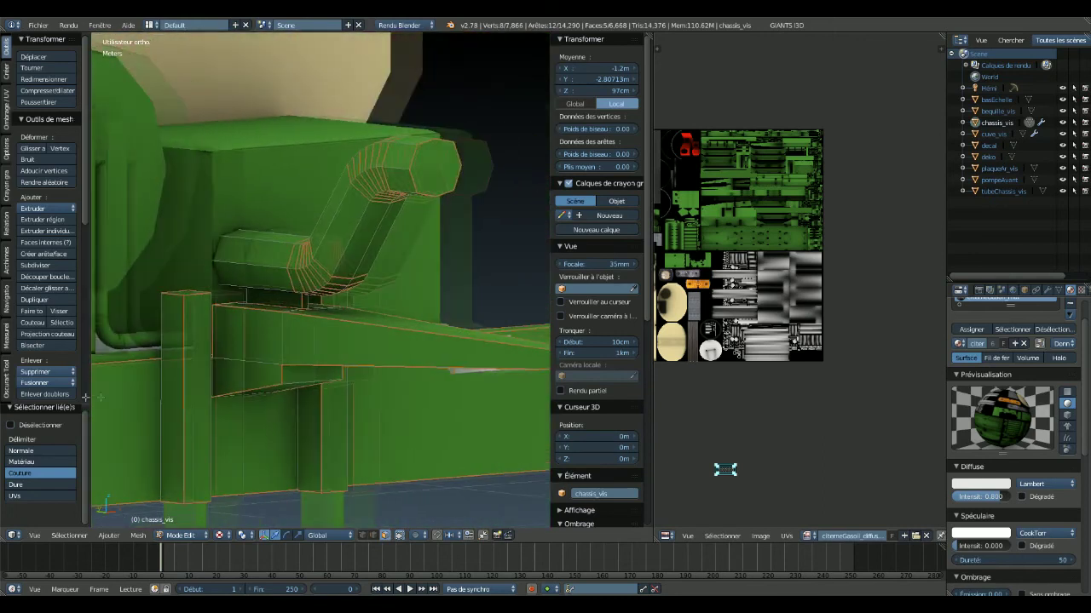
{"action": "scroll", "coordinate": [360, 406], "scroll_direction": "up", "scroll_amount": 3}
{"action": "scroll", "coordinate": [360, 404], "scroll_direction": "up", "scroll_amount": 2}
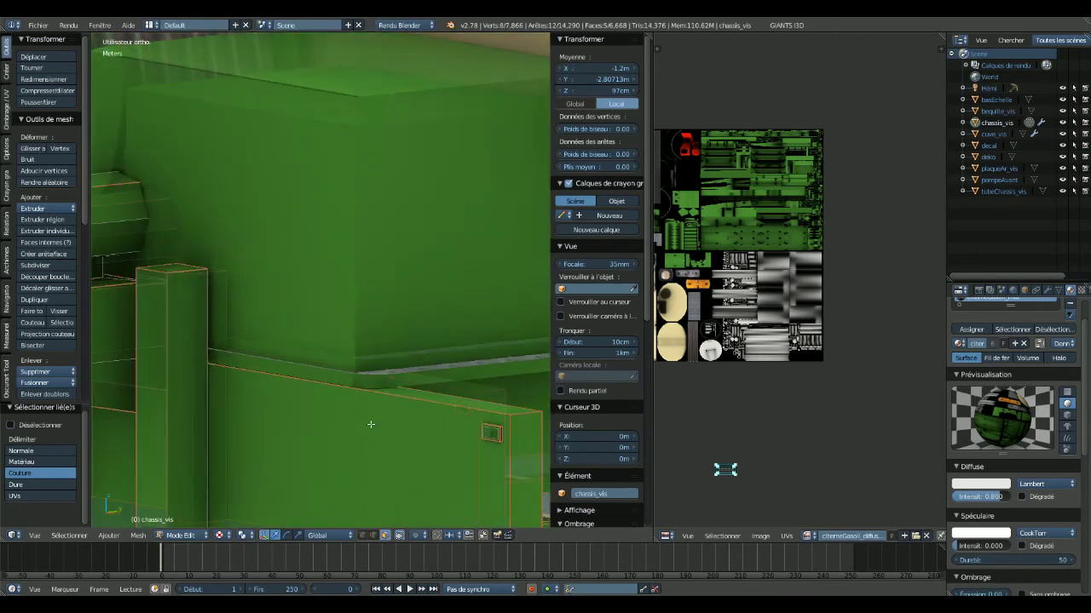
{"action": "middle_click_drag", "start_coordinate": [372, 425], "coordinate": [281, 334]}
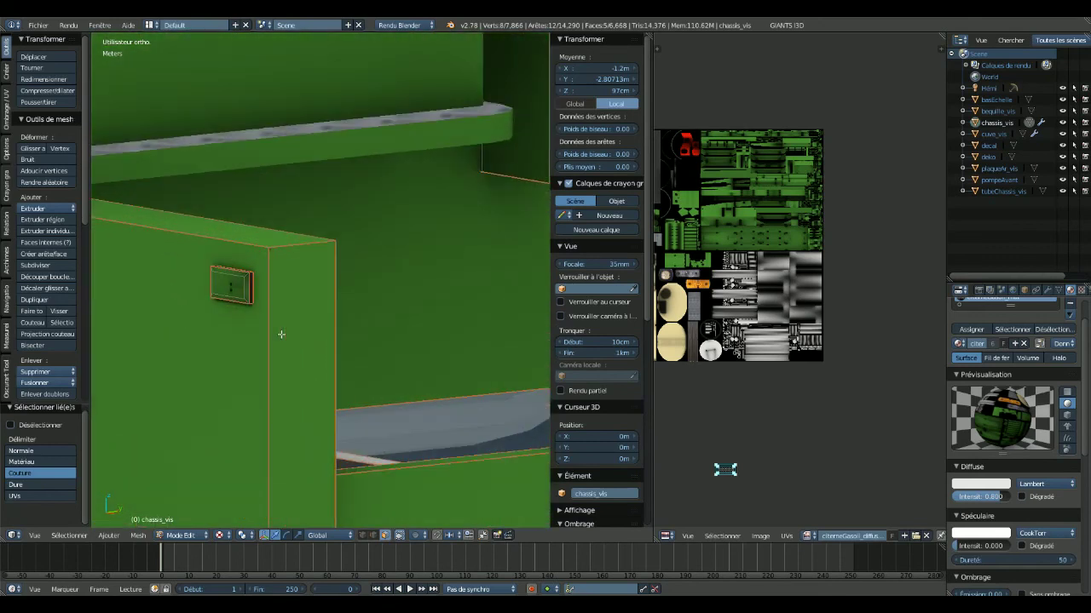
{"action": "right_click", "coordinate": [227, 286], "text": "shift"}
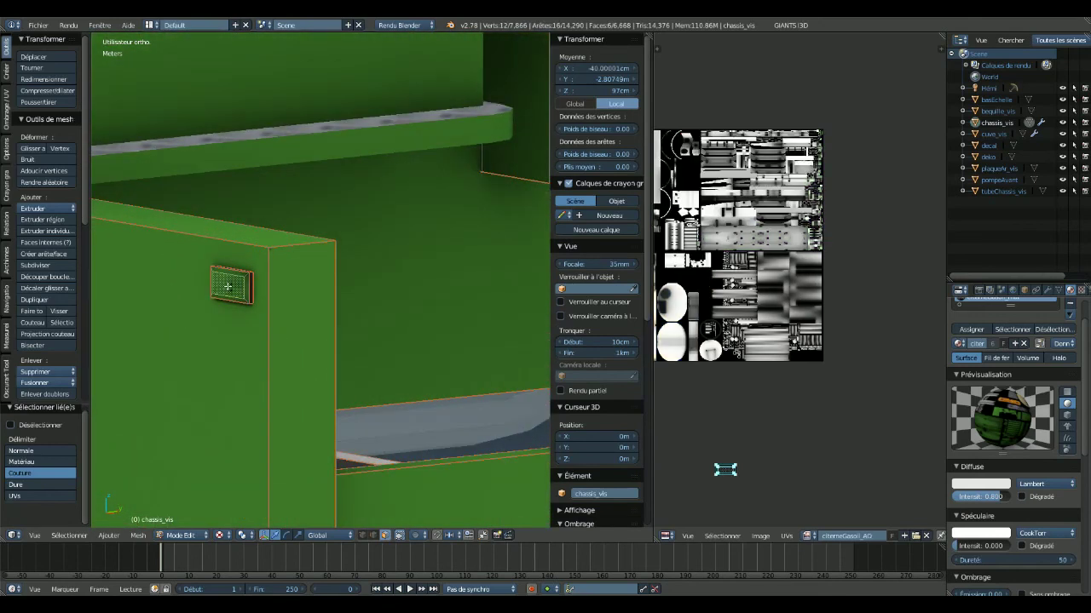
{"action": "key", "text": "ctrl+KP_Add"}
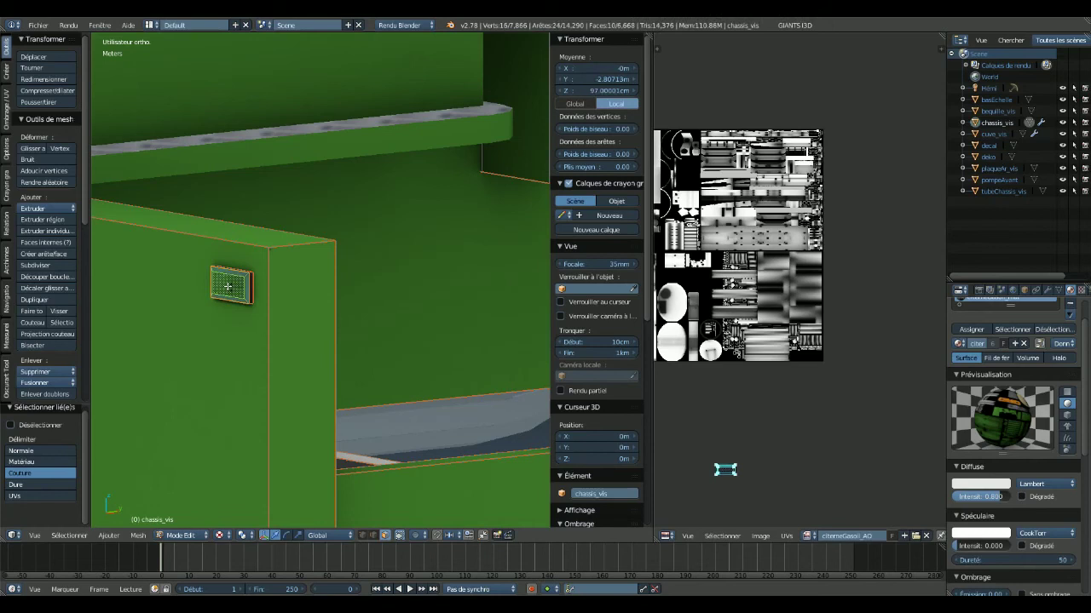
{"action": "left_click", "coordinate": [805, 536]}
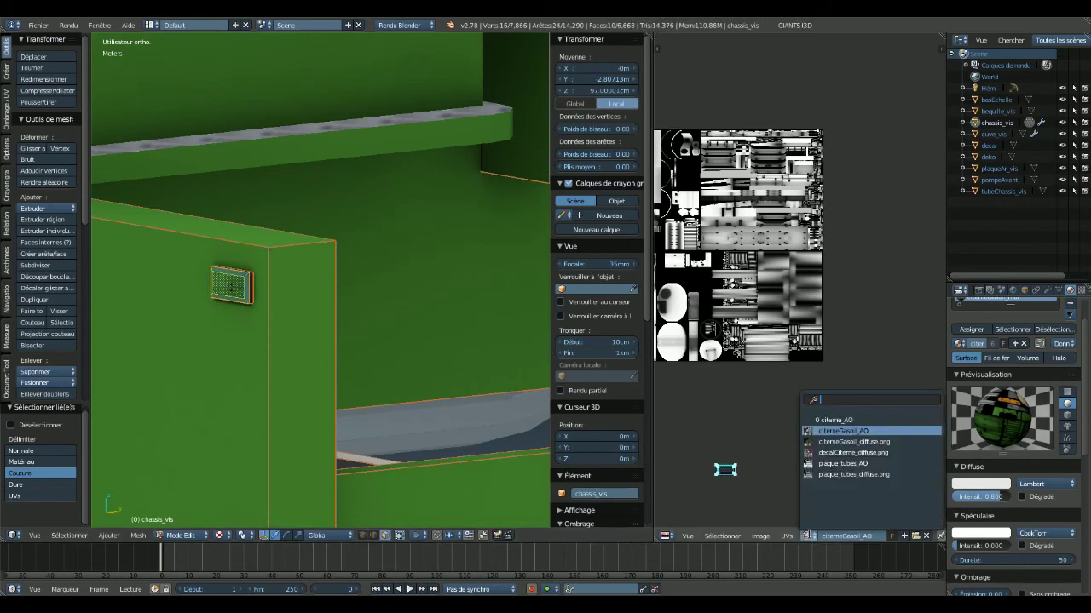
{"action": "left_click", "coordinate": [832, 450]}
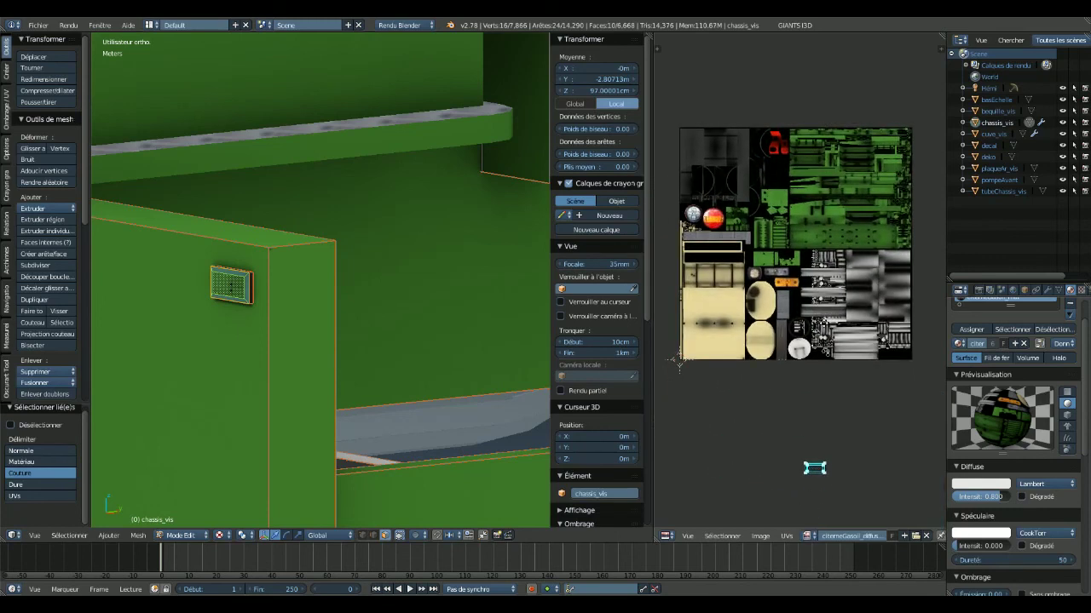
- Select all lamp UVs and move the island vertically and horizontally onto the clear lamp lens
{"action": "key", "text": "a"}
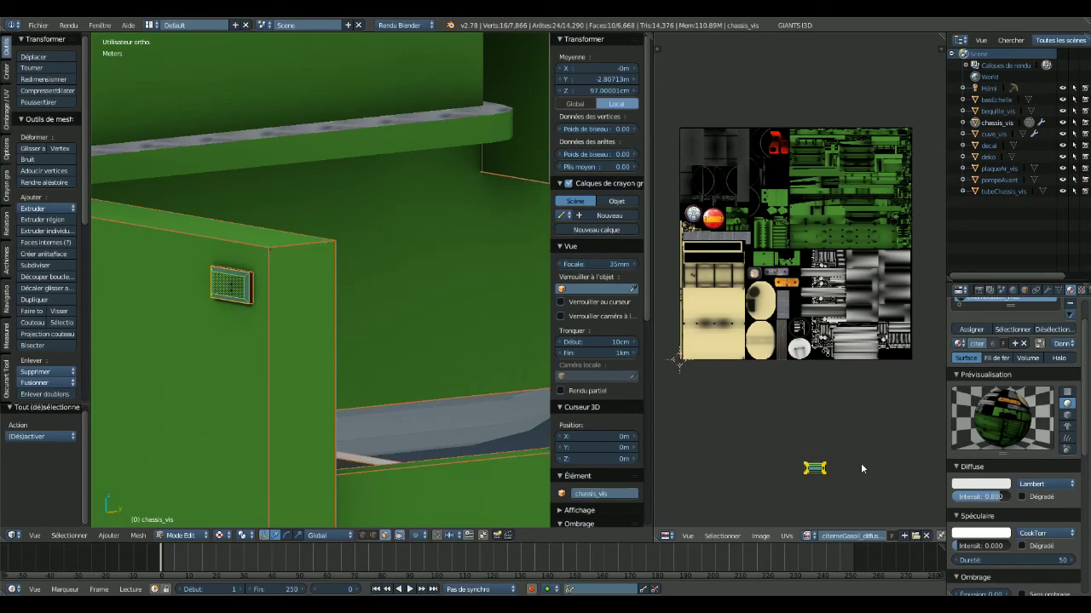
{"action": "key", "text": "g"}
{"action": "key", "text": "y"}
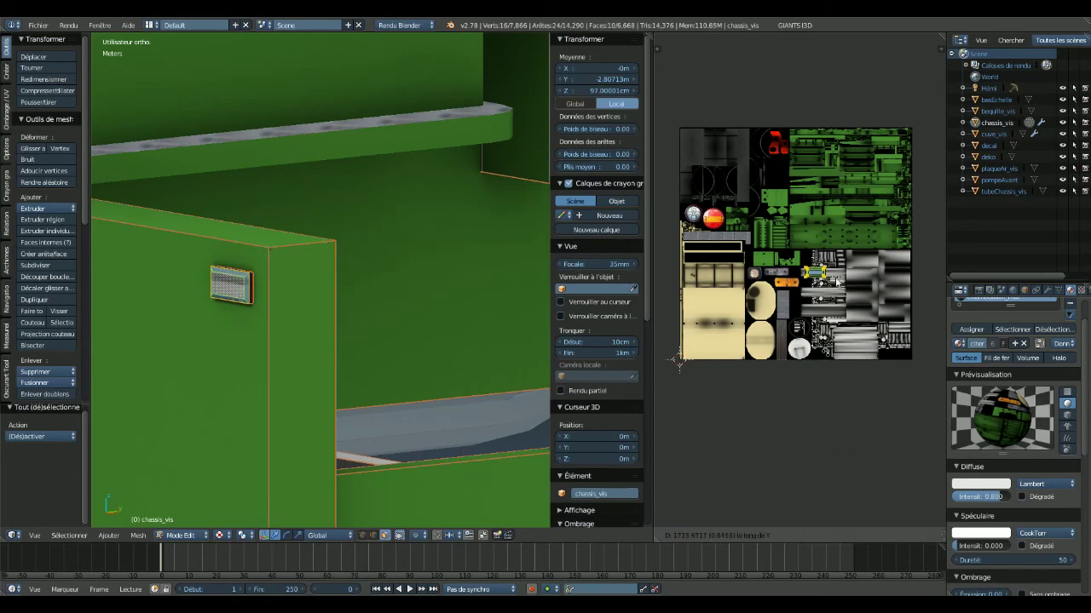
{"action": "left_click", "coordinate": [836, 282]}
{"action": "scroll", "coordinate": [836, 282], "scroll_direction": "up", "scroll_amount": 4}
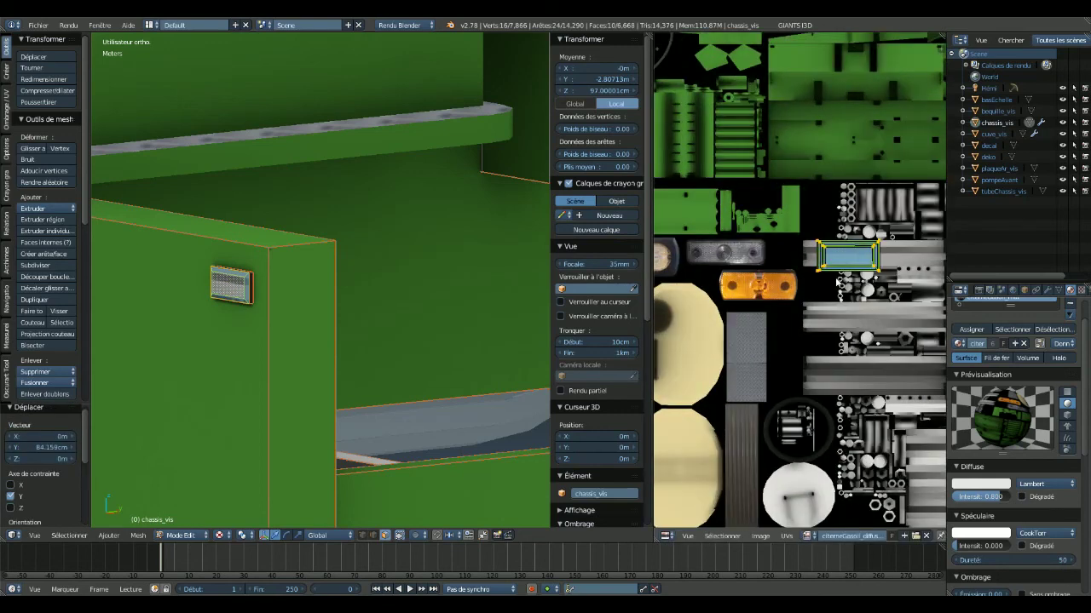
{"action": "key", "text": "g"}
{"action": "key", "text": "x"}
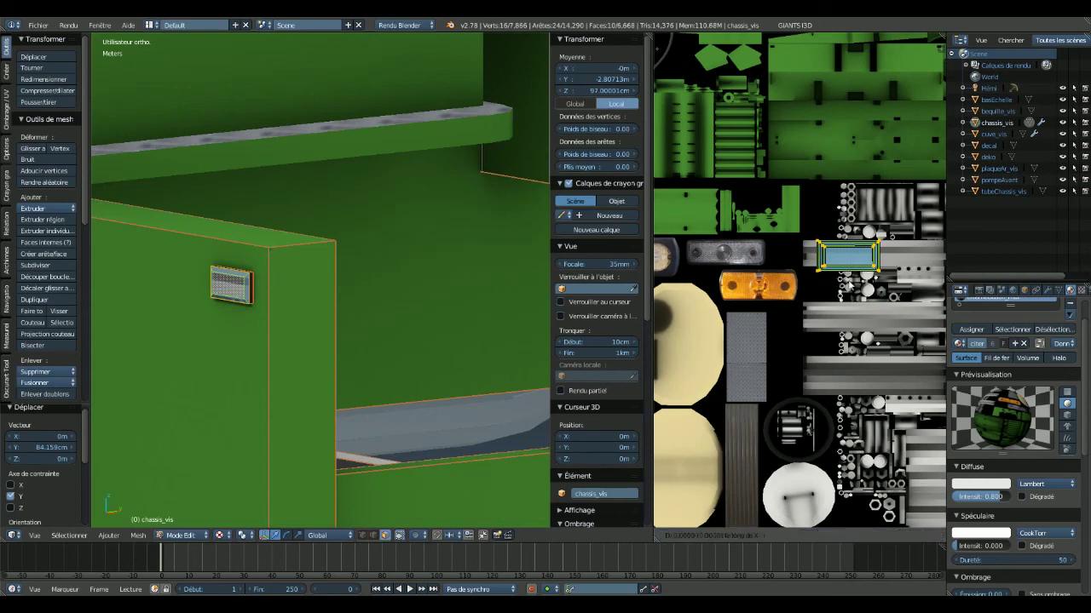
{"action": "left_click", "coordinate": [726, 284]}
{"action": "scroll", "coordinate": [726, 284], "scroll_direction": "up", "scroll_amount": 2}
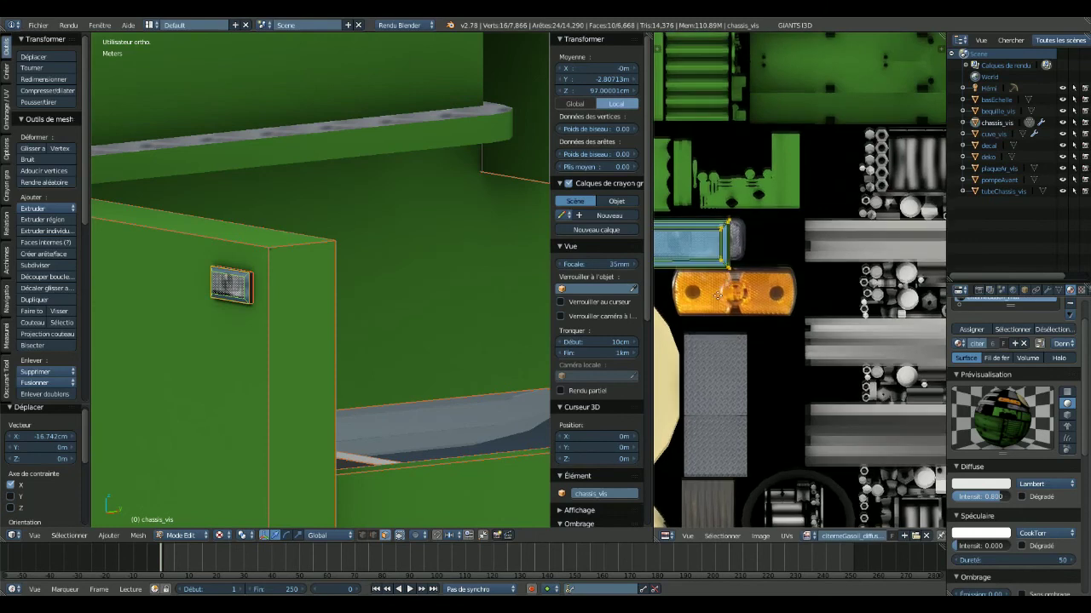
{"action": "middle_click_drag", "start_coordinate": [726, 284], "coordinate": [823, 380]}
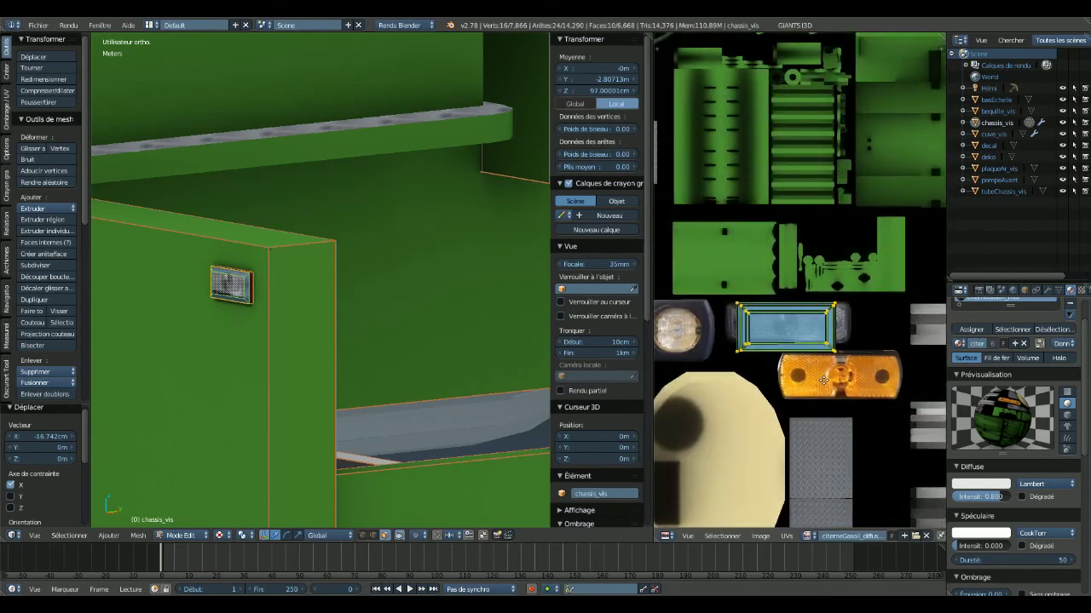
- Resize the lamp UV island's width and height and nudge it vertically to fit the lens
{"action": "key", "text": "s"}
{"action": "key", "text": "x"}
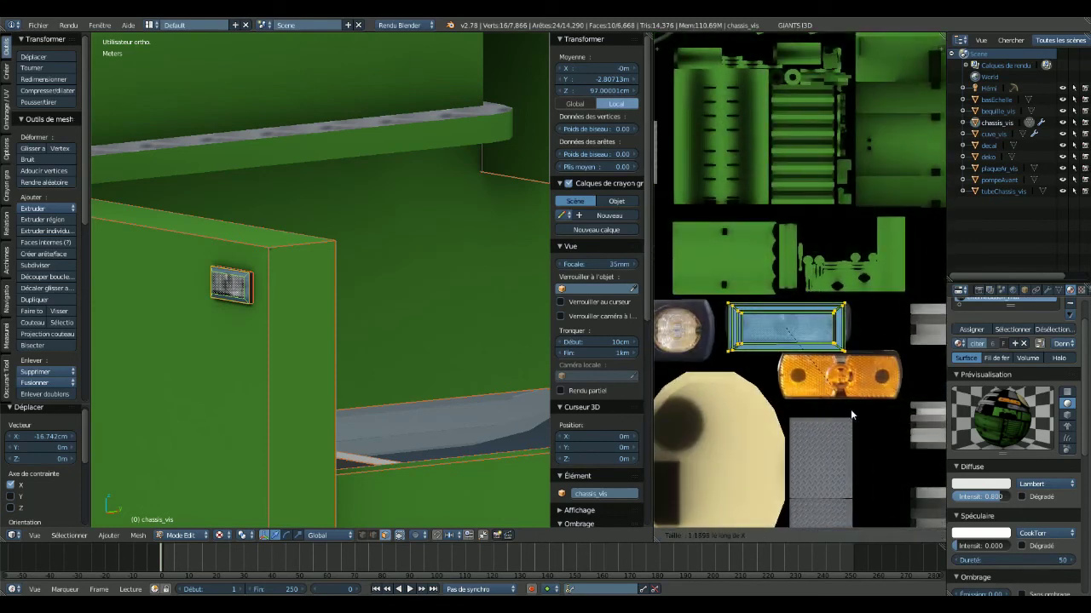
{"action": "left_click", "coordinate": [851, 409]}
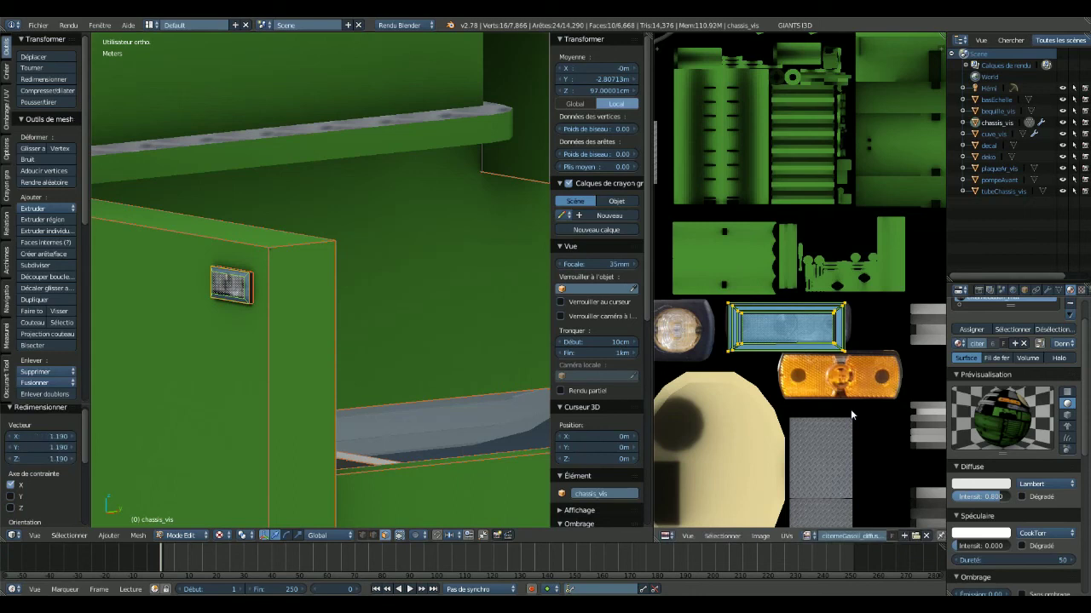
{"action": "key", "text": "s"}
{"action": "key", "text": "y"}
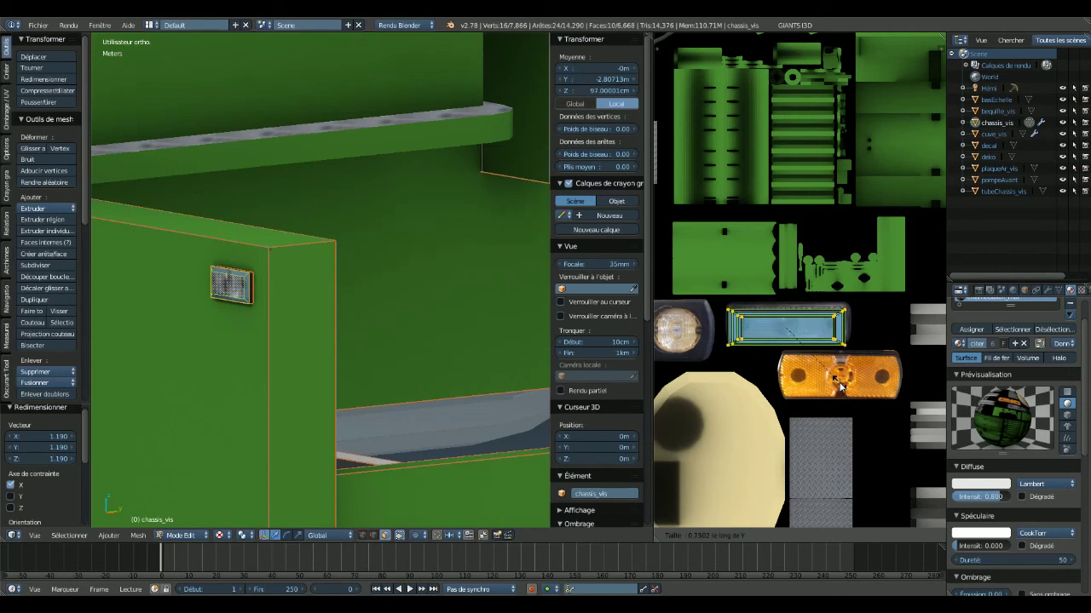
{"action": "left_click", "coordinate": [844, 390]}
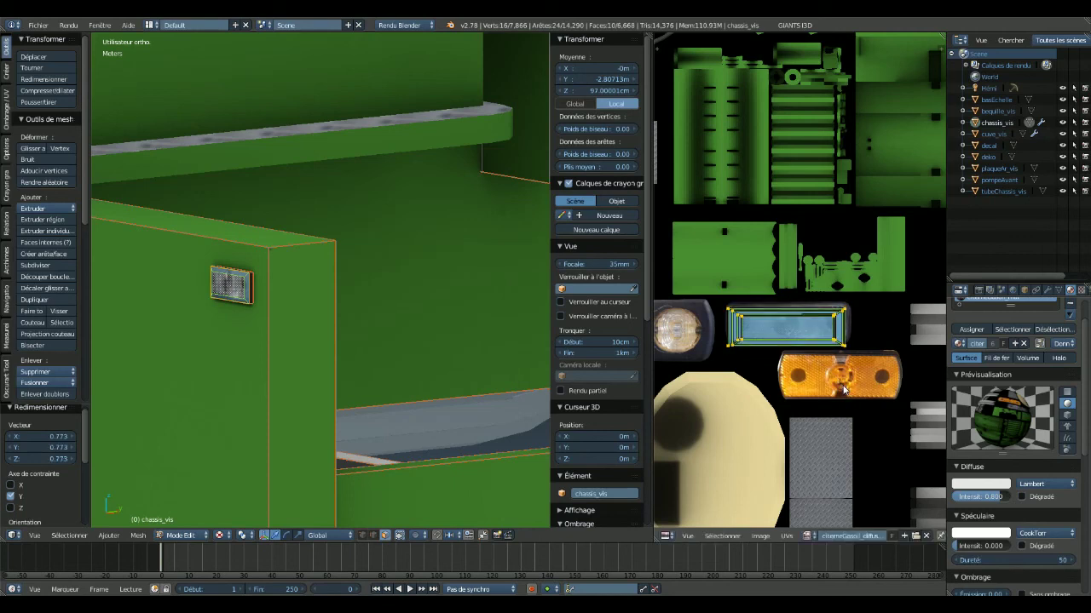
{"action": "key", "text": "g"}
{"action": "key", "text": "y"}
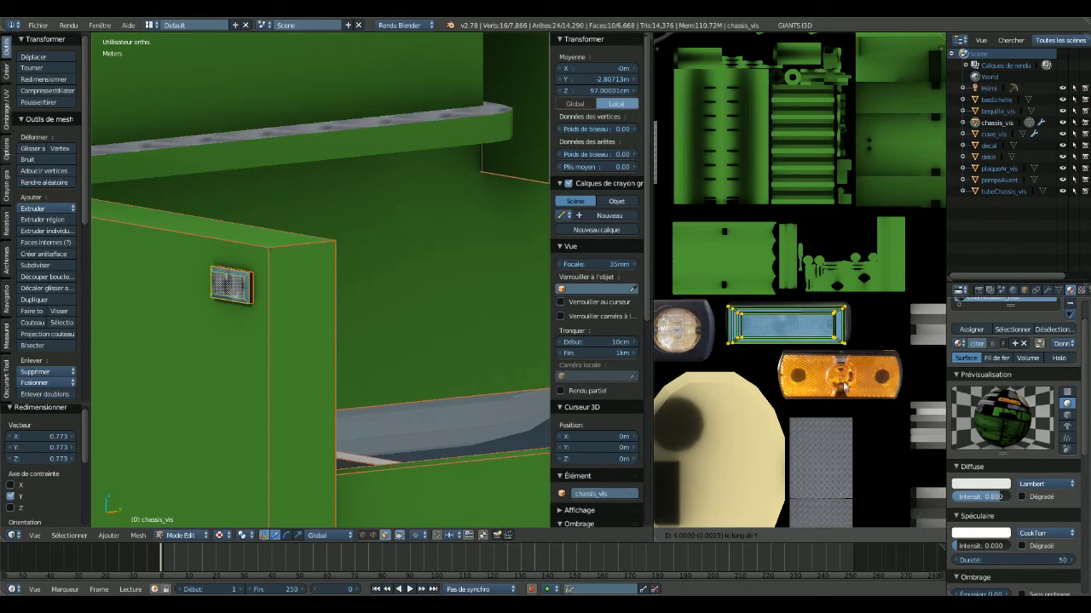
{"action": "left_click", "coordinate": [844, 386]}
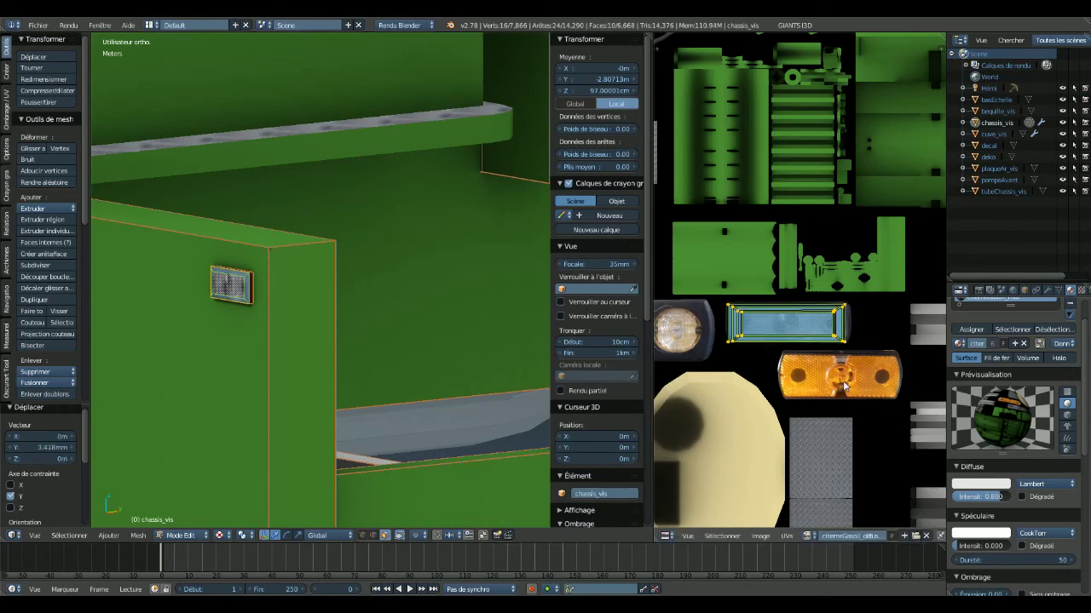
- Nudge the island sideways, enlarge it slightly, then deselect and inspect the remapped lamp
{"action": "key", "text": "g"}
{"action": "key", "text": "x"}
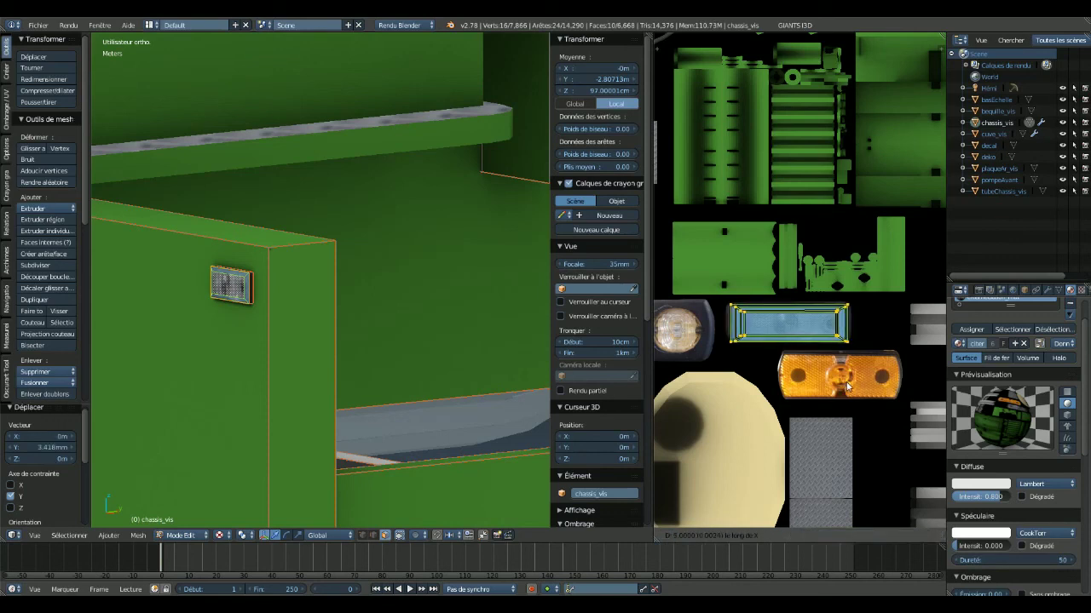
{"action": "left_click", "coordinate": [846, 386]}
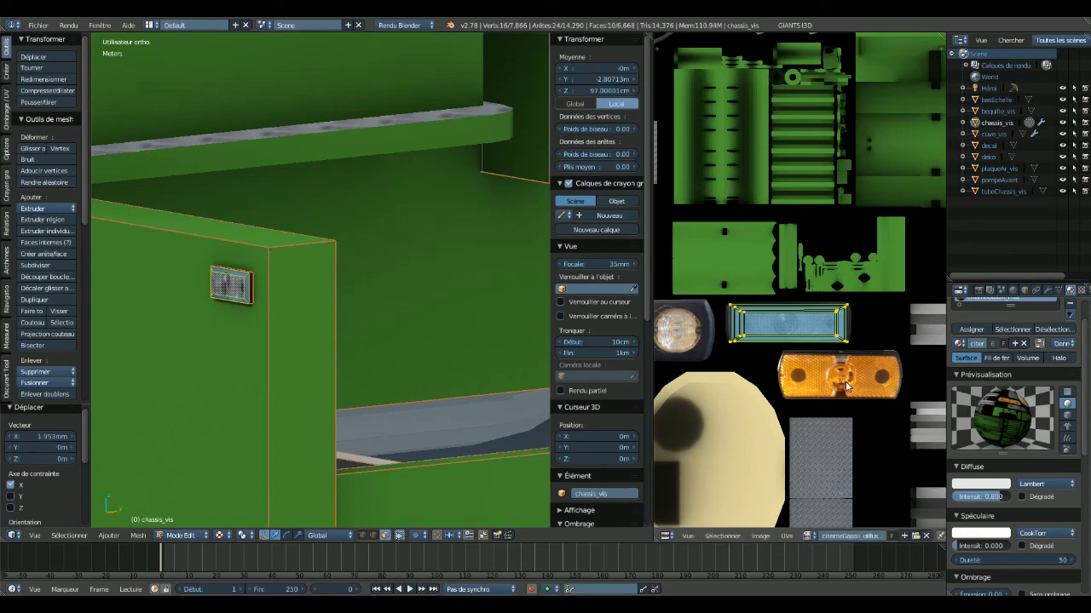
{"action": "key", "text": "s"}
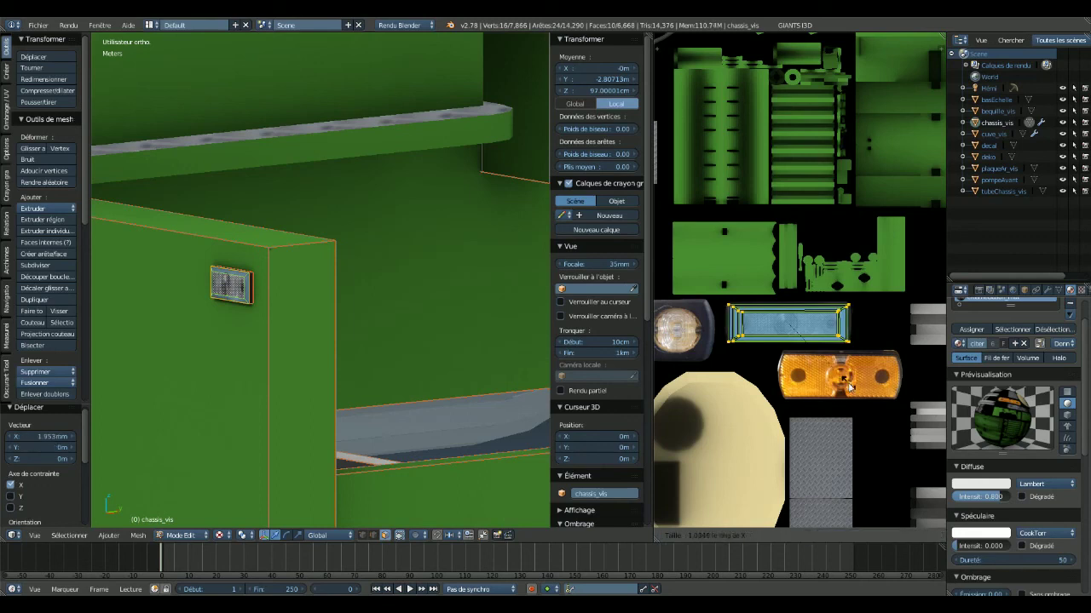
{"action": "left_click", "coordinate": [849, 387]}
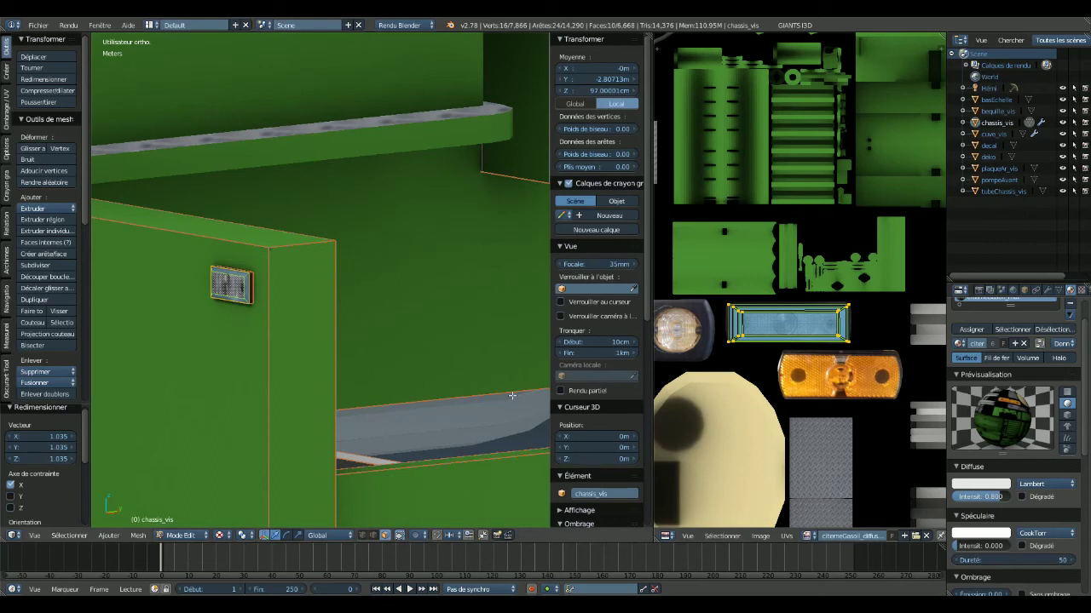
{"action": "key", "text": "a"}
{"action": "mouse_move", "coordinate": [253, 370]}
{"action": "middle_mouse_down"}
{"action": "mouse_move", "coordinate": [299, 377]}
{"action": "mouse_move", "coordinate": [281, 375]}
{"action": "middle_mouse_up"}
- Return to Object Mode, zoom out over the chassis and legs, and deselect the chassis
{"action": "key", "text": "Tab"}
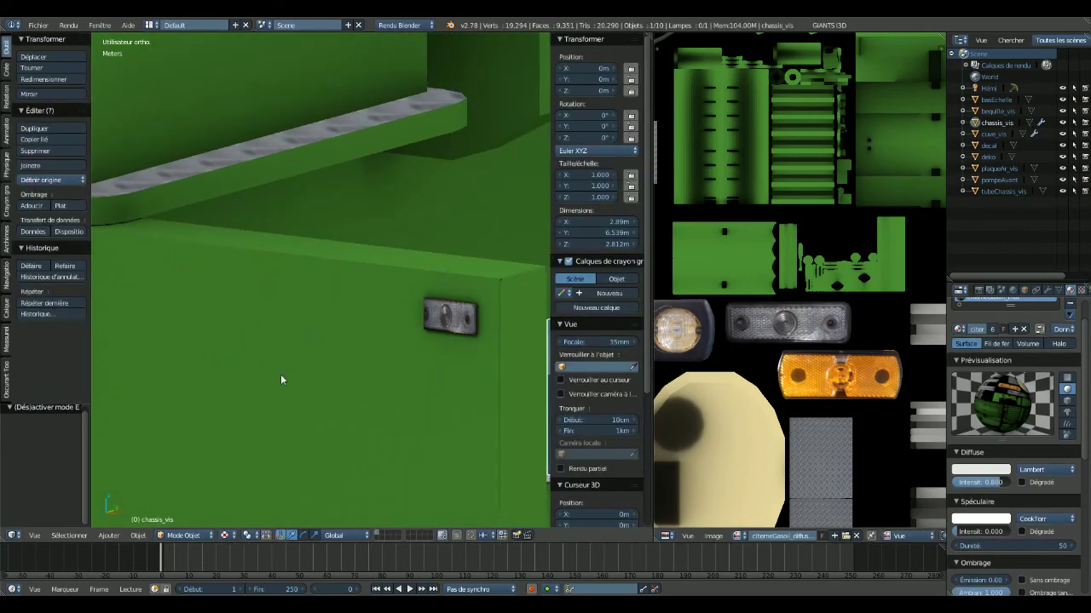
{"action": "scroll", "coordinate": [280, 374], "scroll_direction": "down", "scroll_amount": 3}
{"action": "scroll", "coordinate": [361, 366], "scroll_direction": "down", "scroll_amount": 5}
{"action": "middle_click_drag", "start_coordinate": [283, 319], "coordinate": [381, 334]}
{"action": "key", "text": "a"}
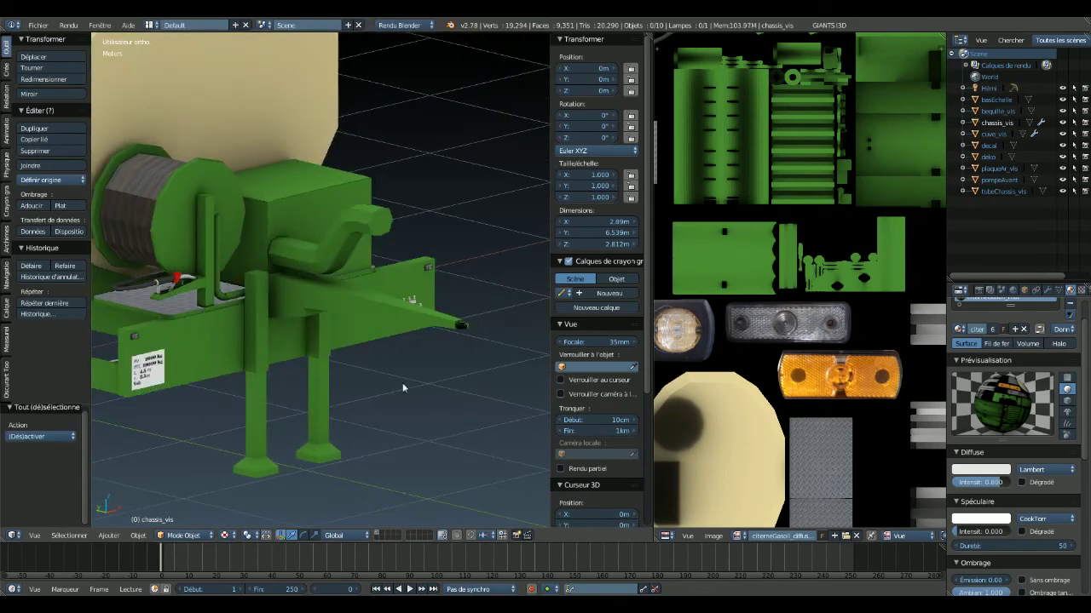
- Orbit around the tanker's side to view its rear end
{"action": "scroll", "coordinate": [403, 386], "scroll_direction": "down", "scroll_amount": 3}
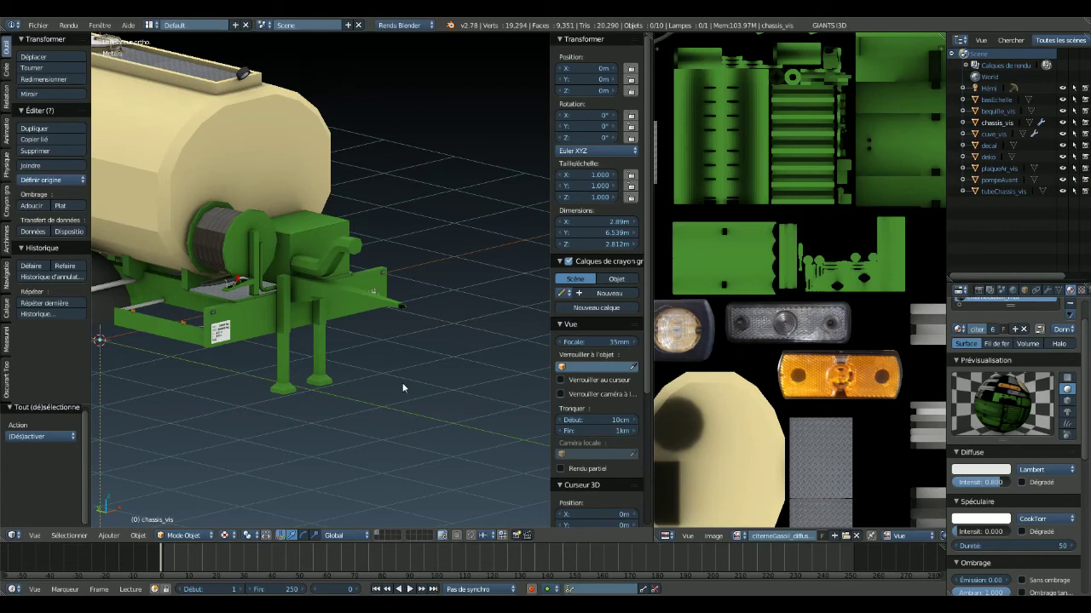
{"action": "middle_click_drag", "start_coordinate": [402, 387], "coordinate": [227, 361]}
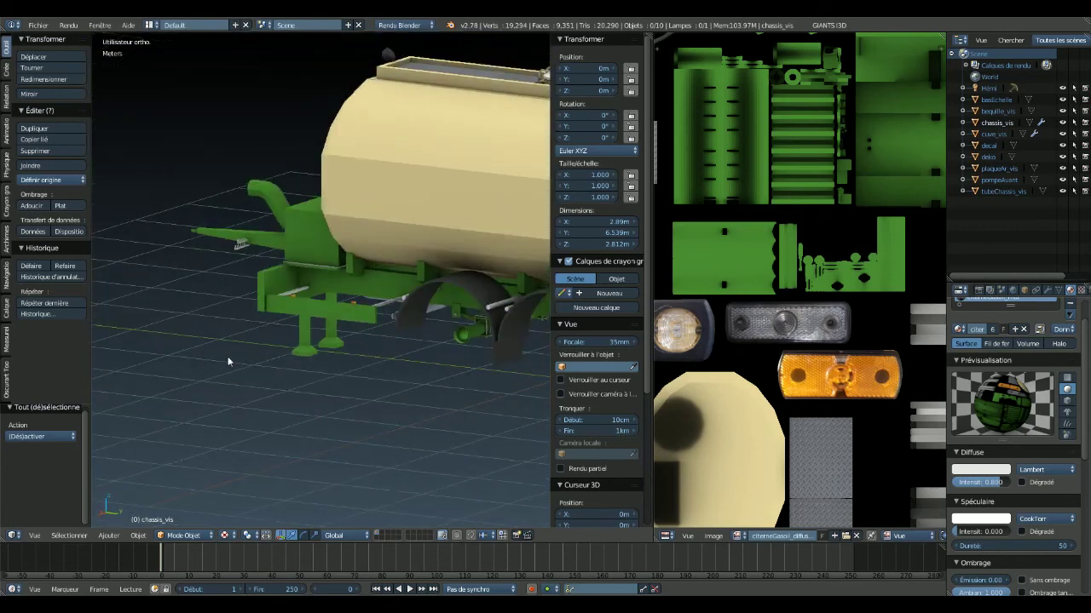
{"action": "scroll", "coordinate": [374, 396], "scroll_direction": "up", "scroll_amount": 2}
{"action": "mouse_move", "coordinate": [374, 391]}
{"action": "middle_mouse_down"}
{"action": "mouse_move", "coordinate": [506, 370]}
{"action": "mouse_move", "coordinate": [364, 354]}
{"action": "mouse_move", "coordinate": [440, 358]}
{"action": "middle_mouse_up"}
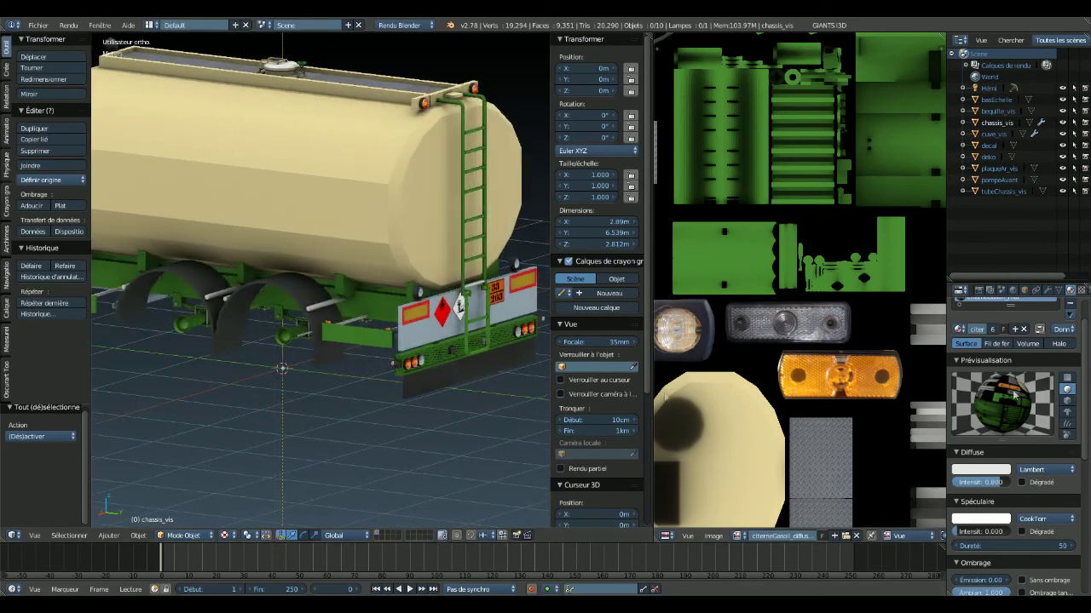
{"action": "scroll", "coordinate": [891, 324], "scroll_direction": "down", "scroll_amount": 5}
{"action": "scroll", "coordinate": [778, 322], "scroll_direction": "down", "scroll_amount": 1}
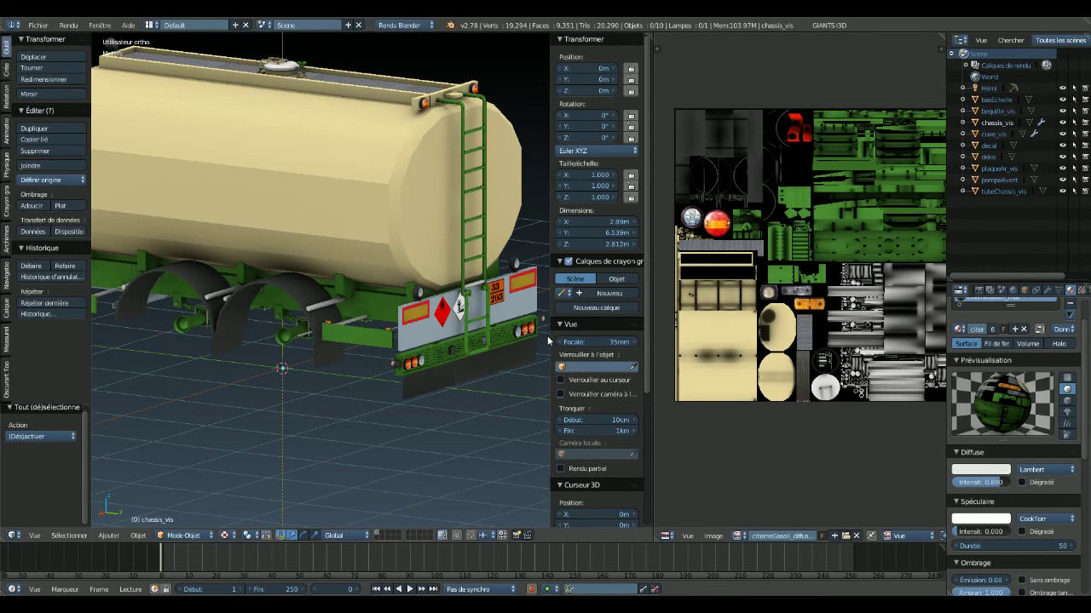
{"action": "middle_click_drag", "start_coordinate": [392, 363], "coordinate": [358, 322]}
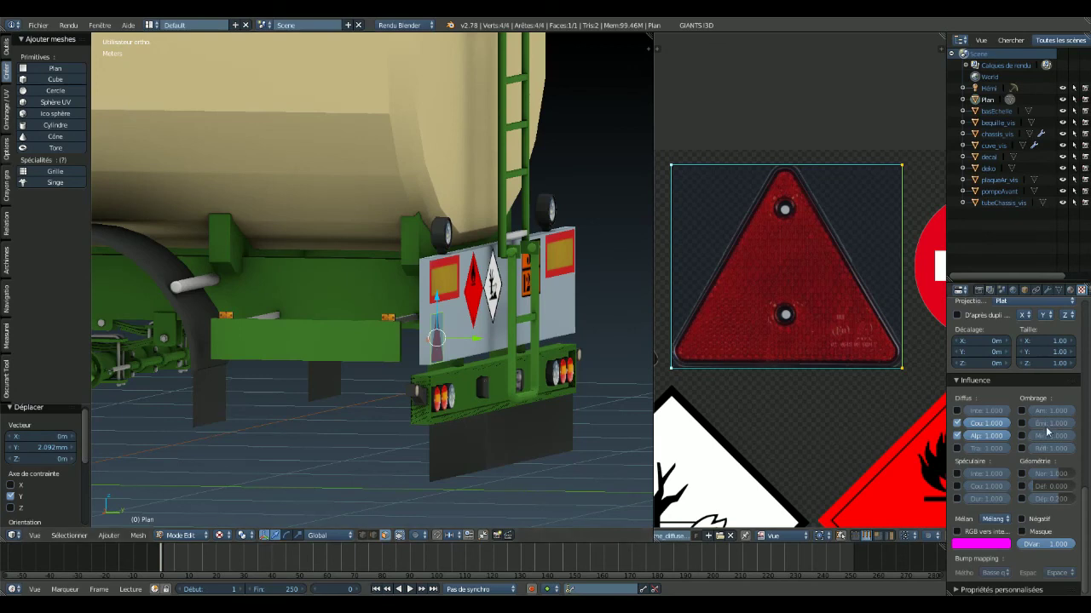
{"action": "left_click", "coordinate": [1071, 292]}
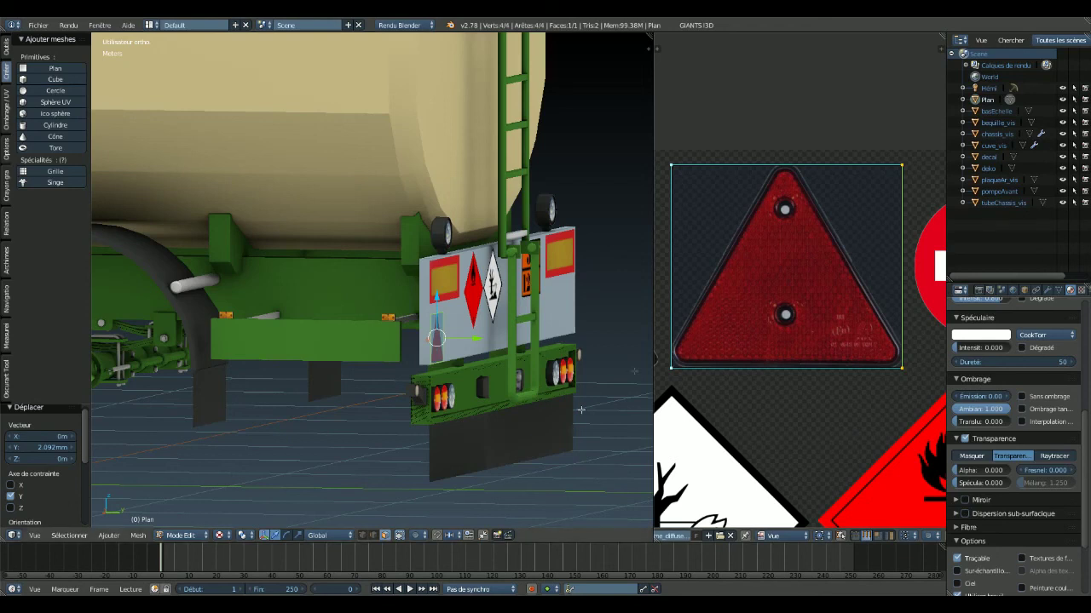
{"action": "scroll", "coordinate": [525, 270], "scroll_direction": "up", "scroll_amount": 6}
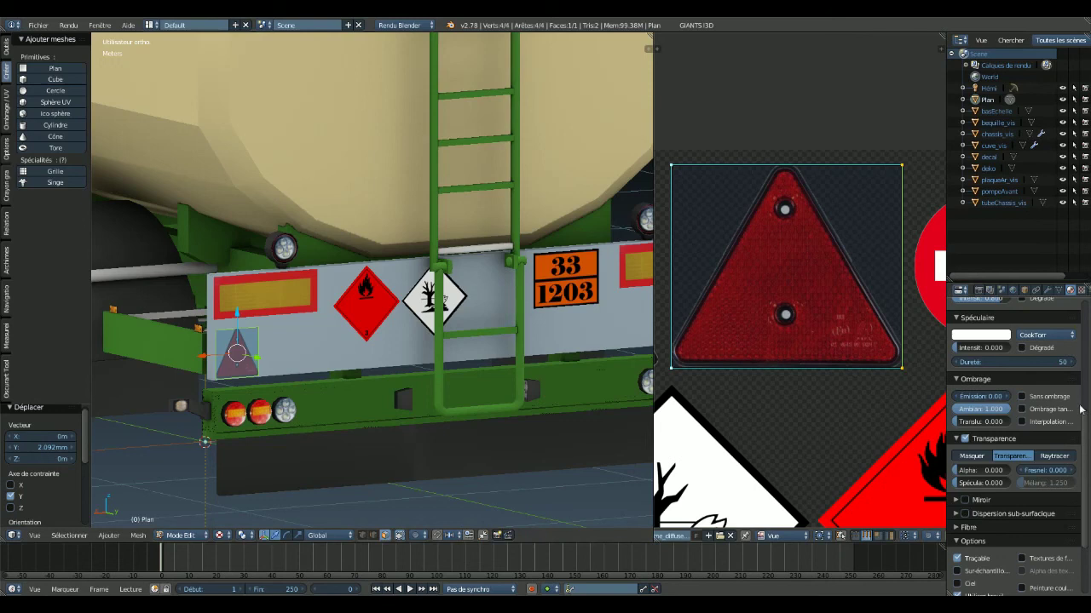
{"action": "scroll", "coordinate": [1078, 426], "scroll_direction": "down", "scroll_amount": 10}
{"action": "scroll", "coordinate": [1065, 341], "scroll_direction": "up", "scroll_amount": 10}
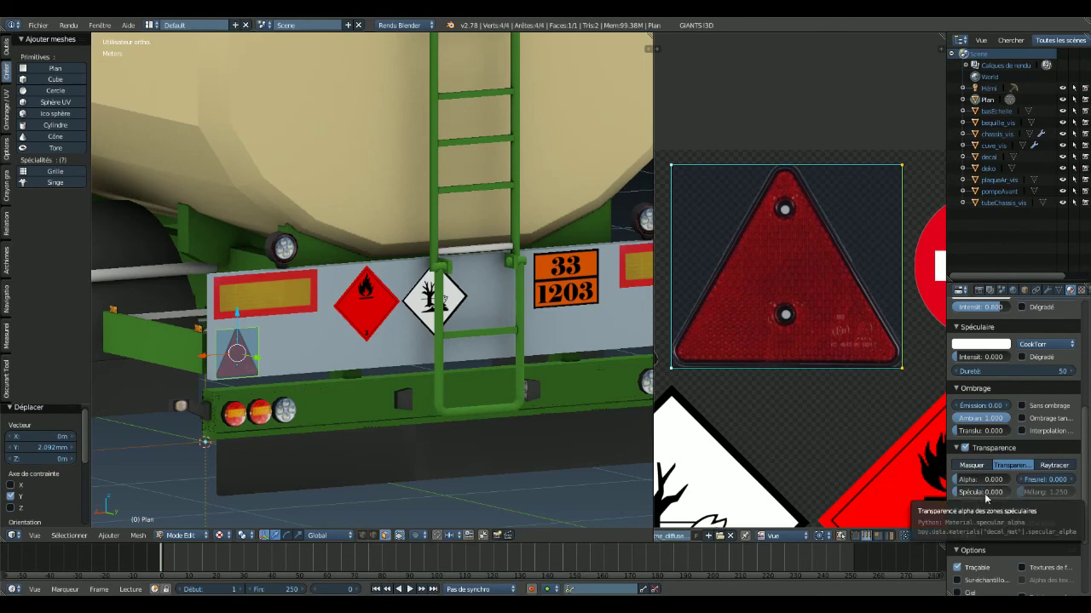
{"action": "left_click", "coordinate": [1080, 291]}
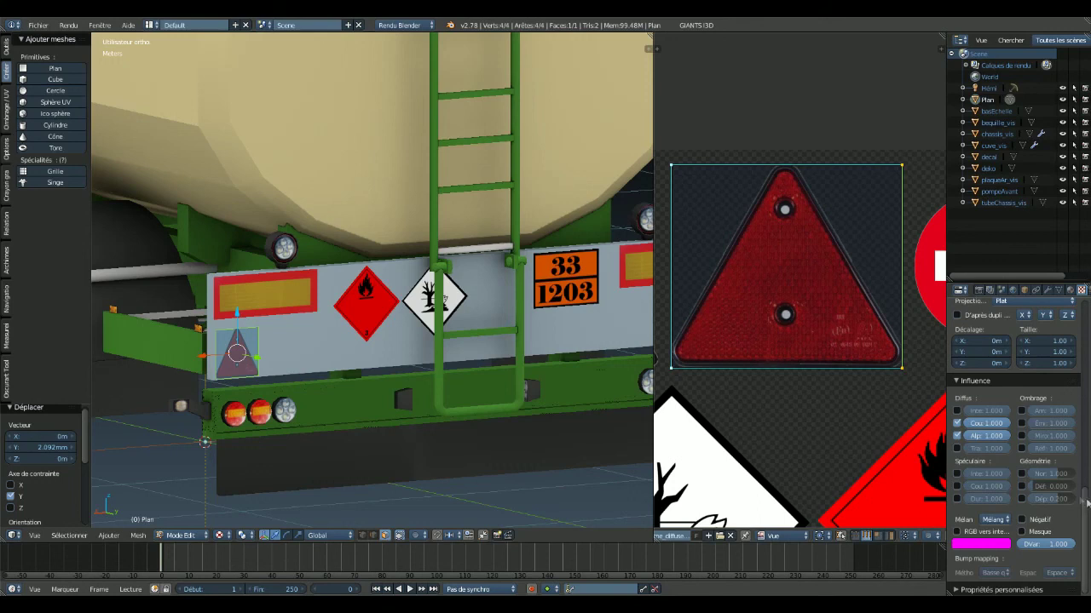
{"action": "scroll", "coordinate": [1080, 501], "scroll_direction": "up", "scroll_amount": 5}
{"action": "scroll", "coordinate": [1079, 501], "scroll_direction": "up", "scroll_amount": 5}
{"action": "scroll", "coordinate": [1079, 501], "scroll_direction": "up", "scroll_amount": 5}
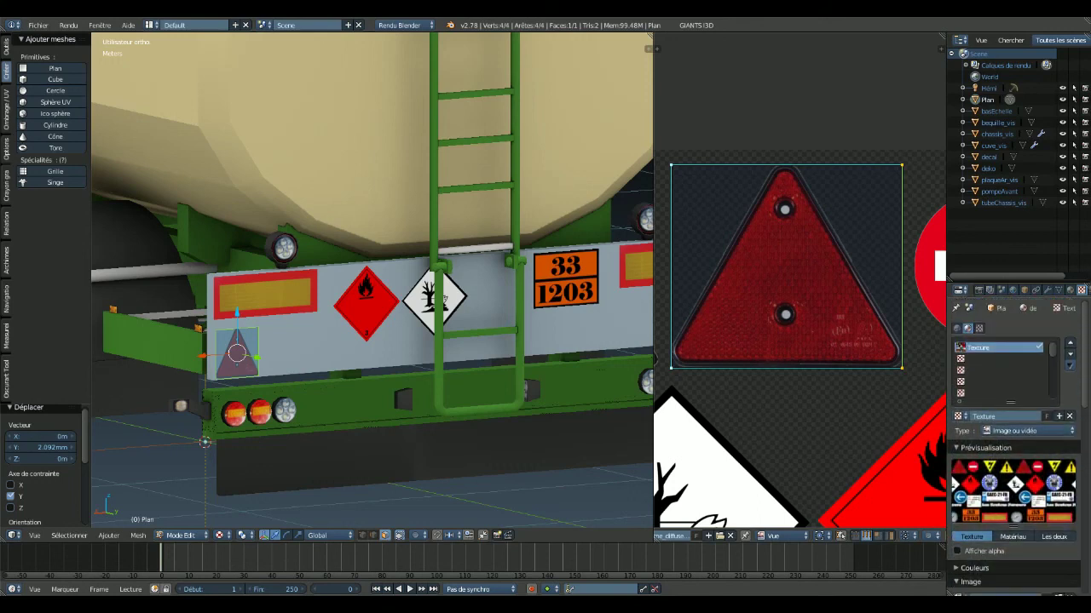
{"action": "middle_click_drag", "start_coordinate": [464, 440], "coordinate": [444, 441]}
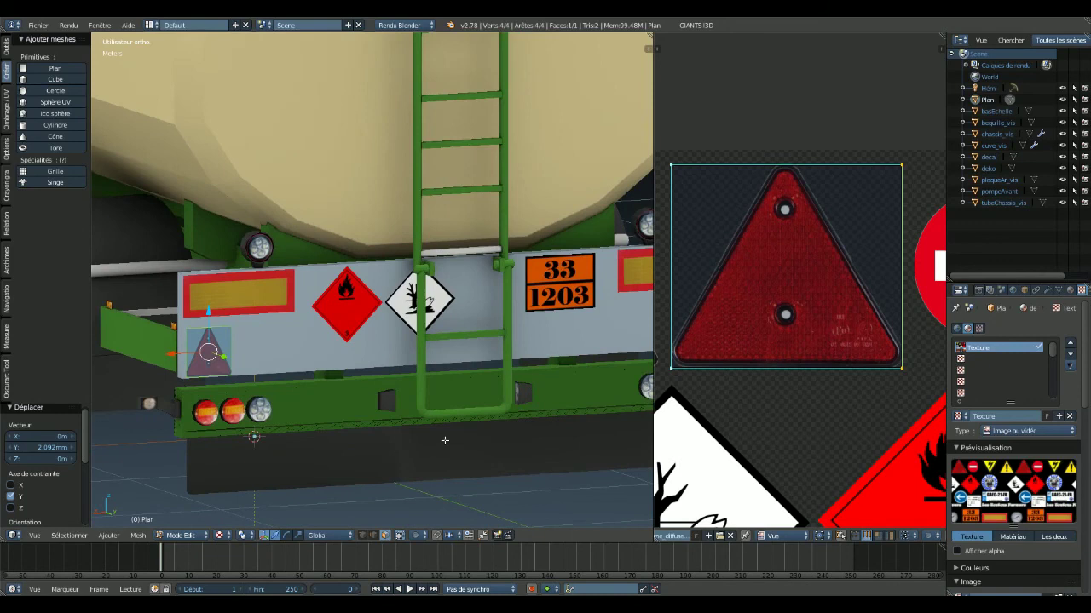